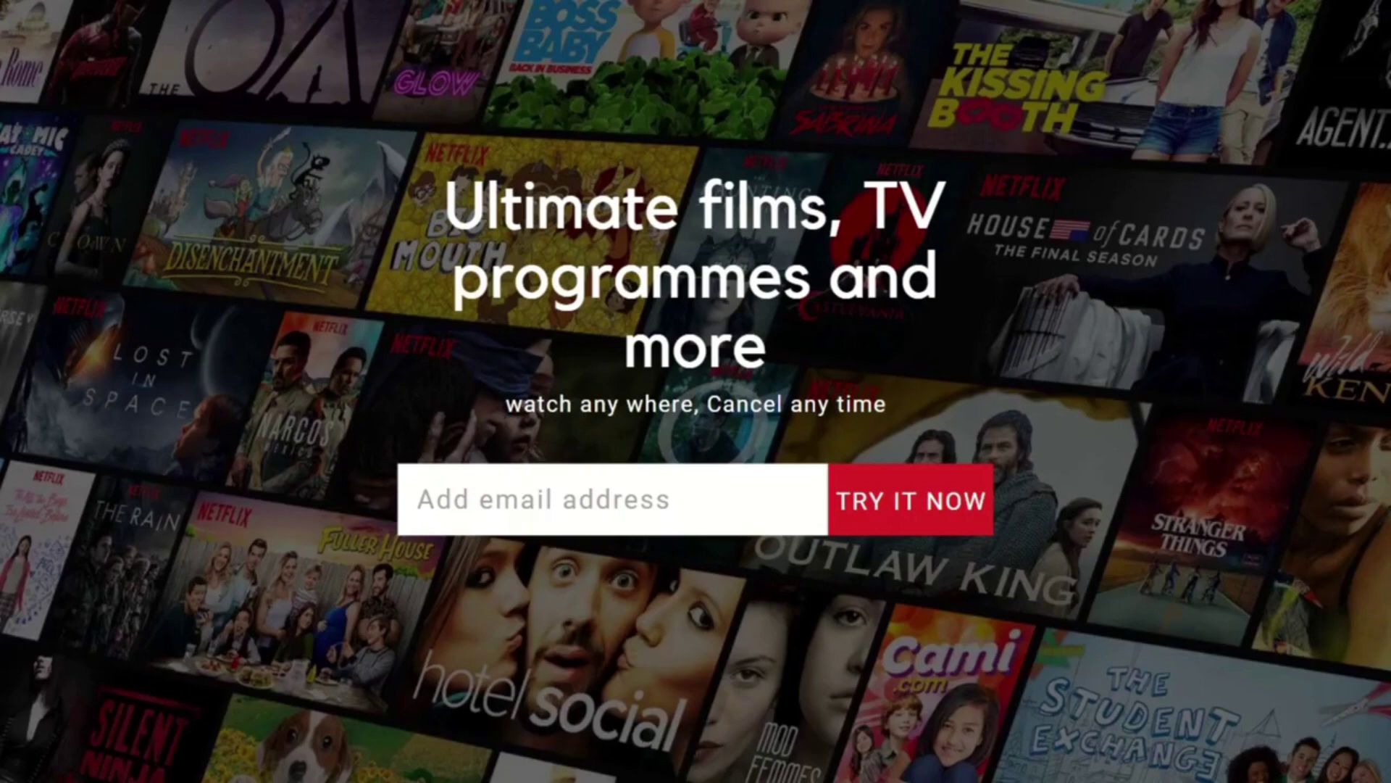
- Preview the four profile pictures in the finished Netflix-style presentation and open its topic menu
{"action": "type", "text": "Gro"}
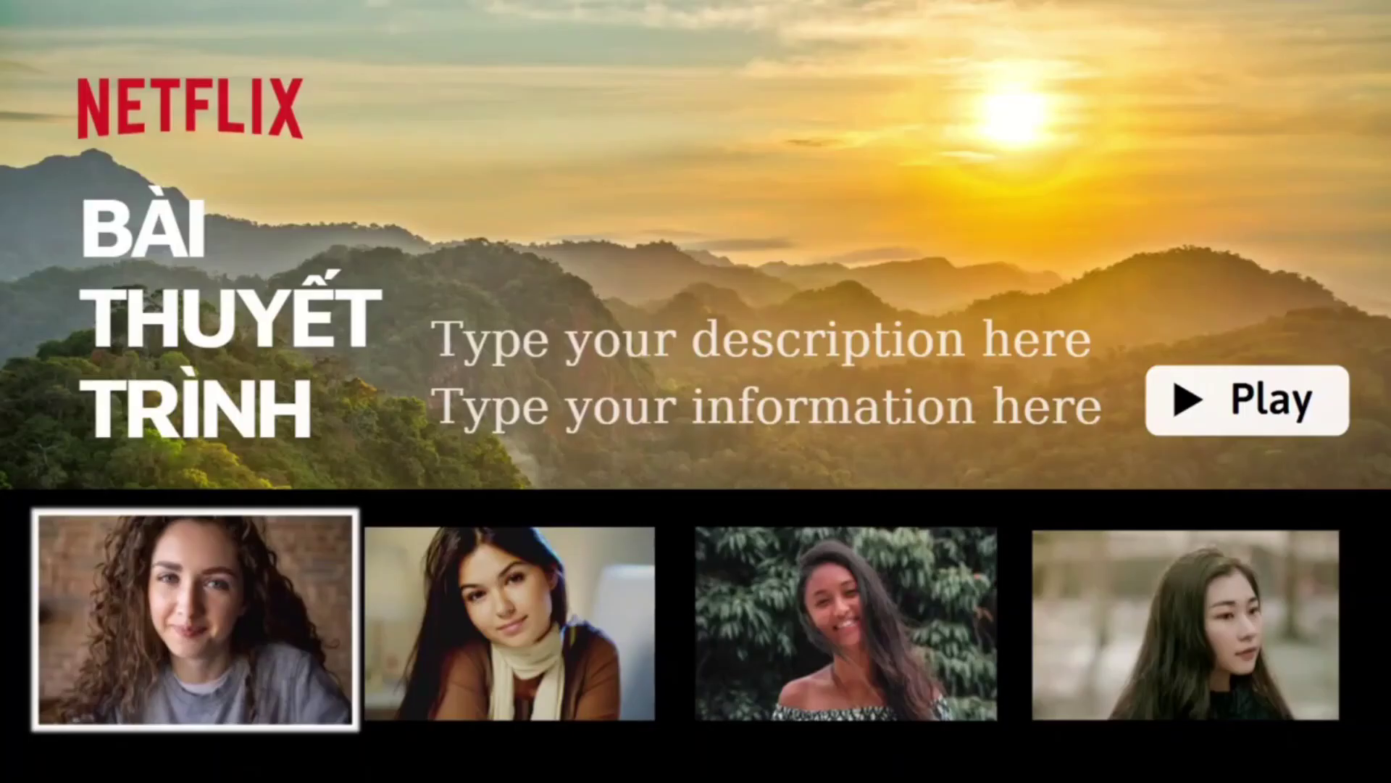
{"action": "left_click", "coordinate": [534, 581]}
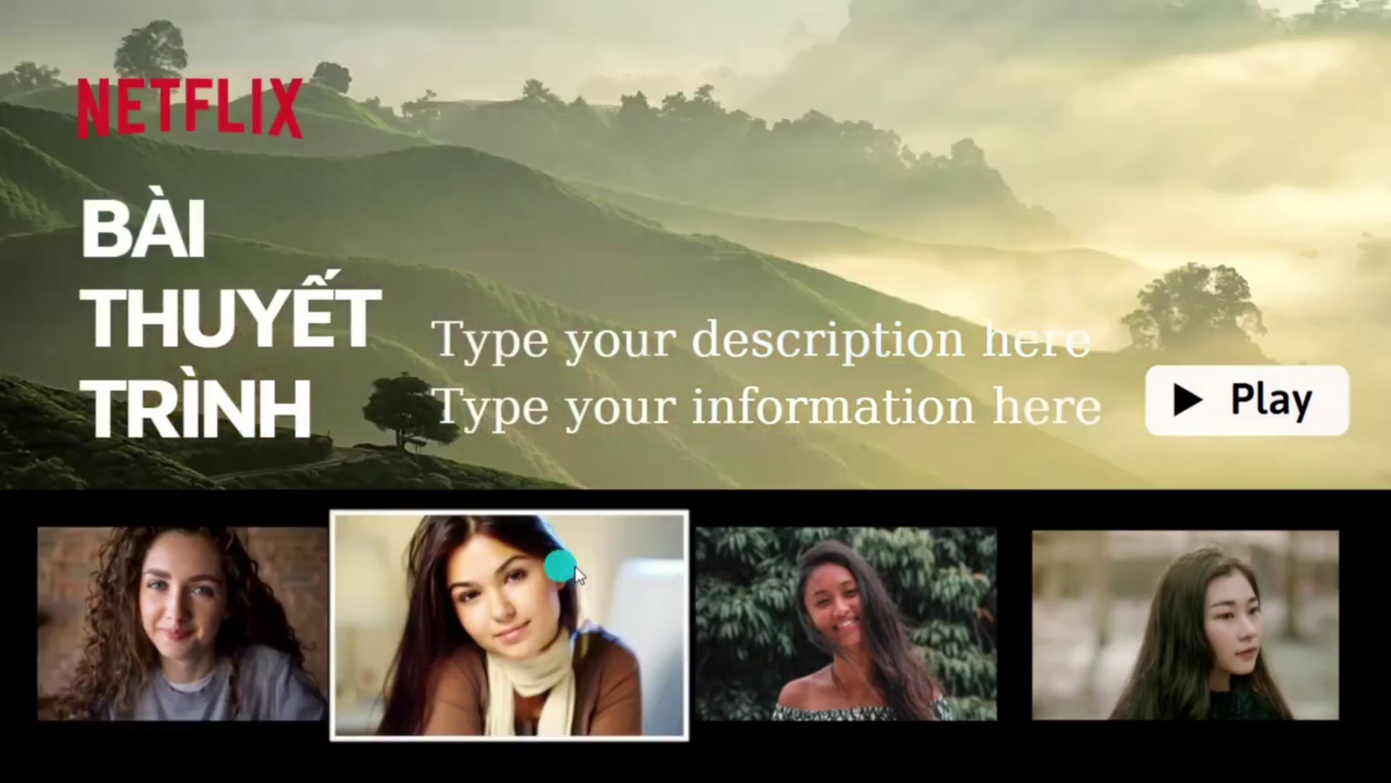
{"action": "left_click", "coordinate": [871, 612]}
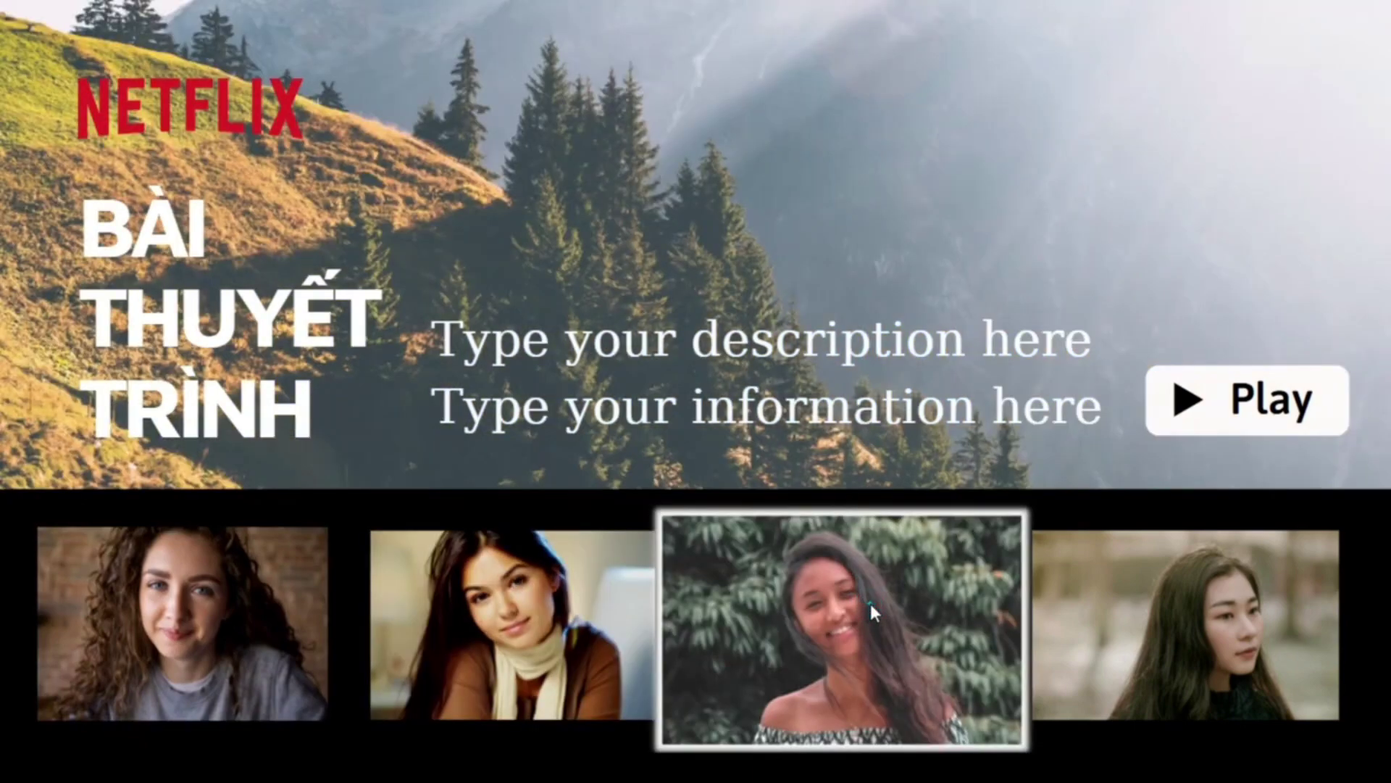
{"action": "left_click", "coordinate": [1176, 607]}
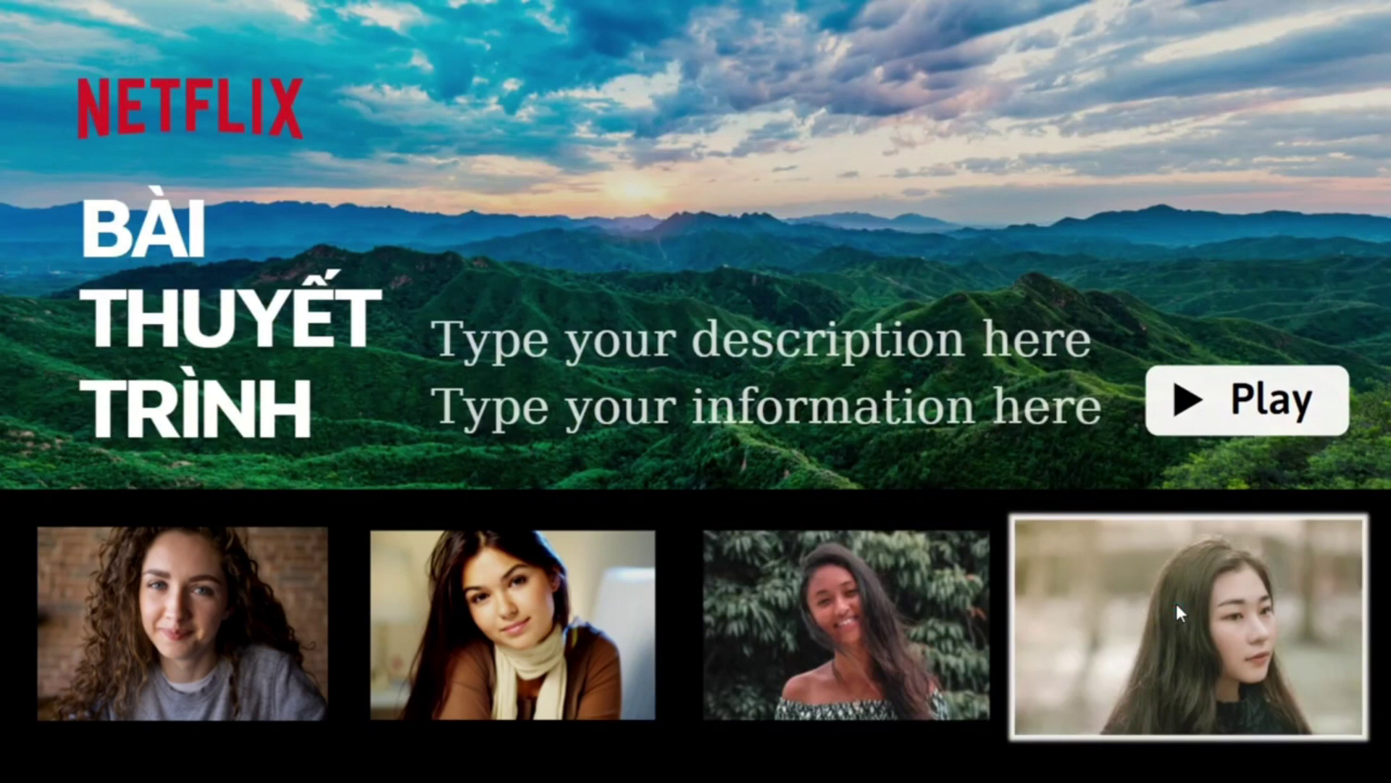
{"action": "left_click", "coordinate": [1187, 400]}
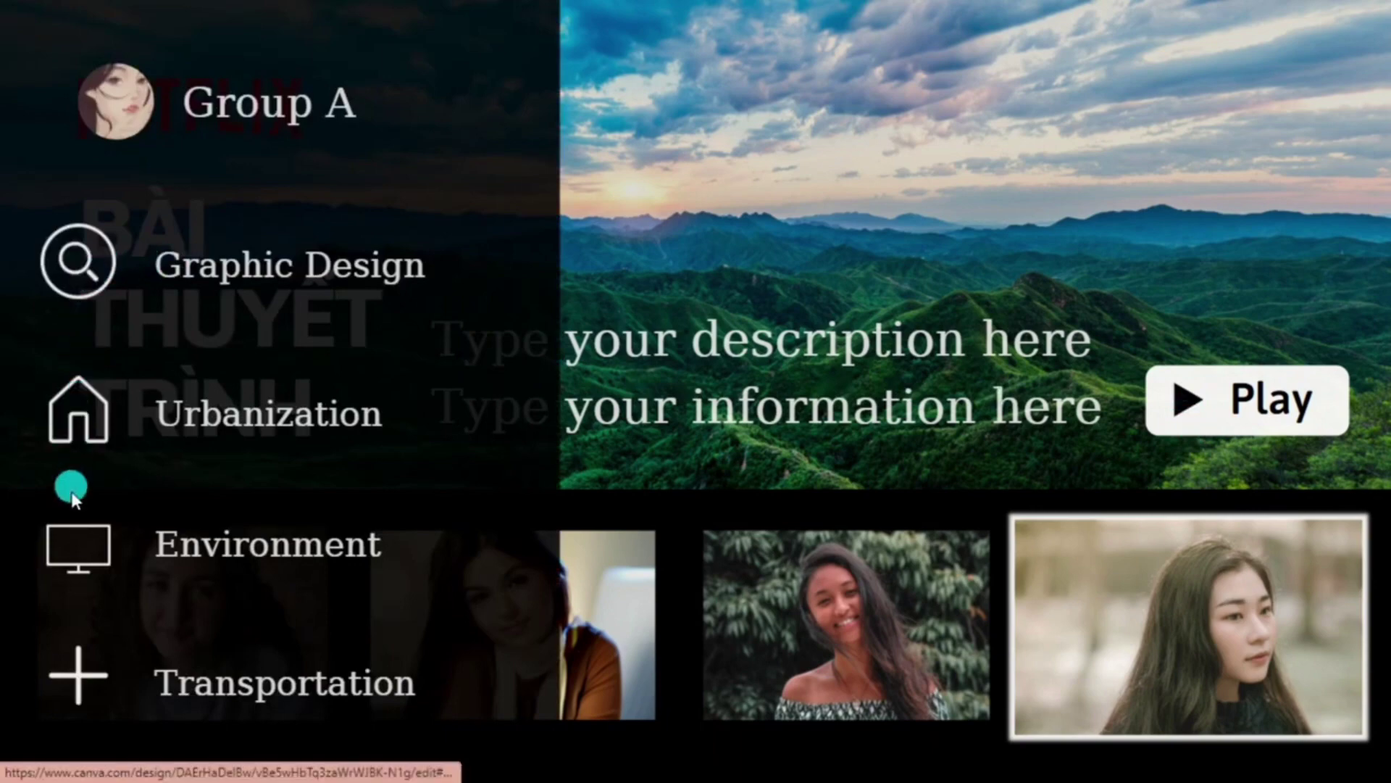
- Preview the Environment, Urbanization, Graphic Design and Transportation links of the topic menu and the closing thank-you slide
{"action": "left_click", "coordinate": [73, 551]}
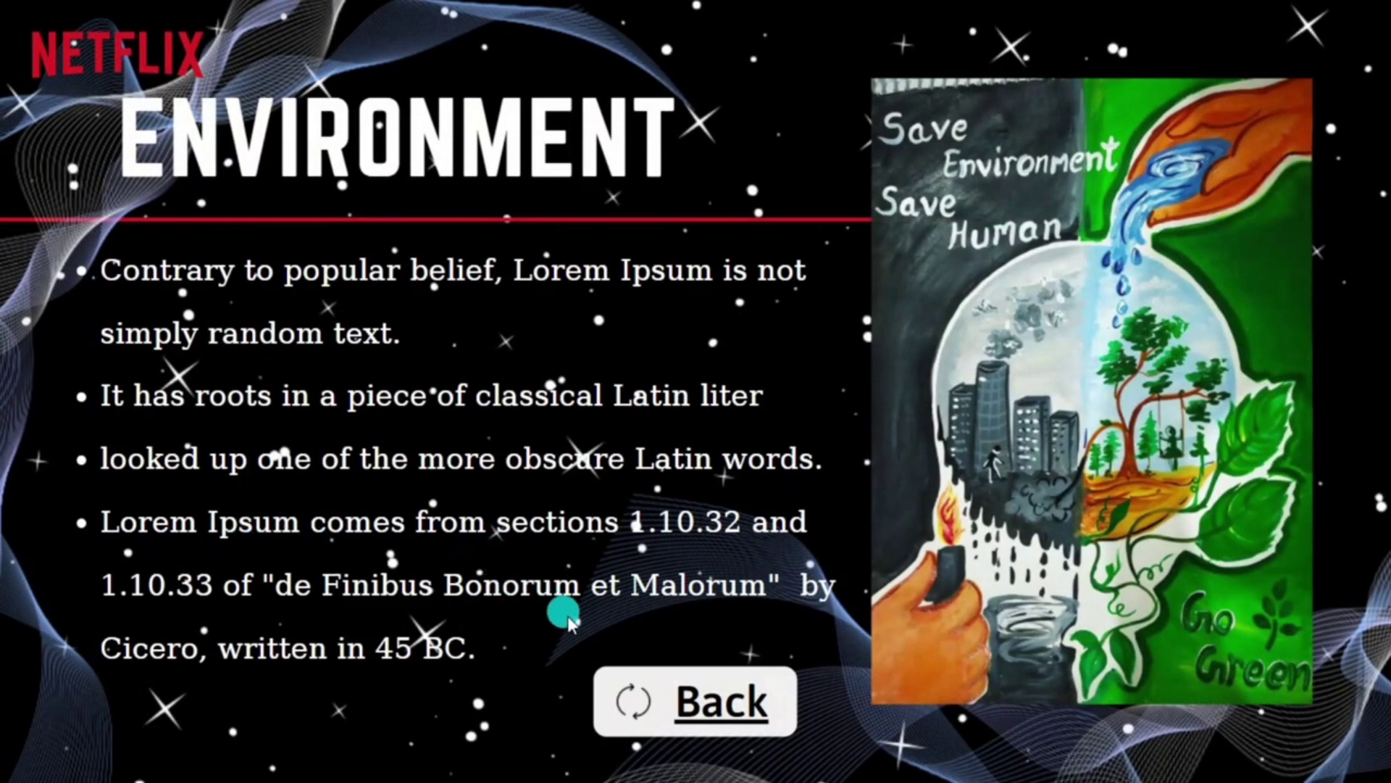
{"action": "left_click", "coordinate": [689, 694]}
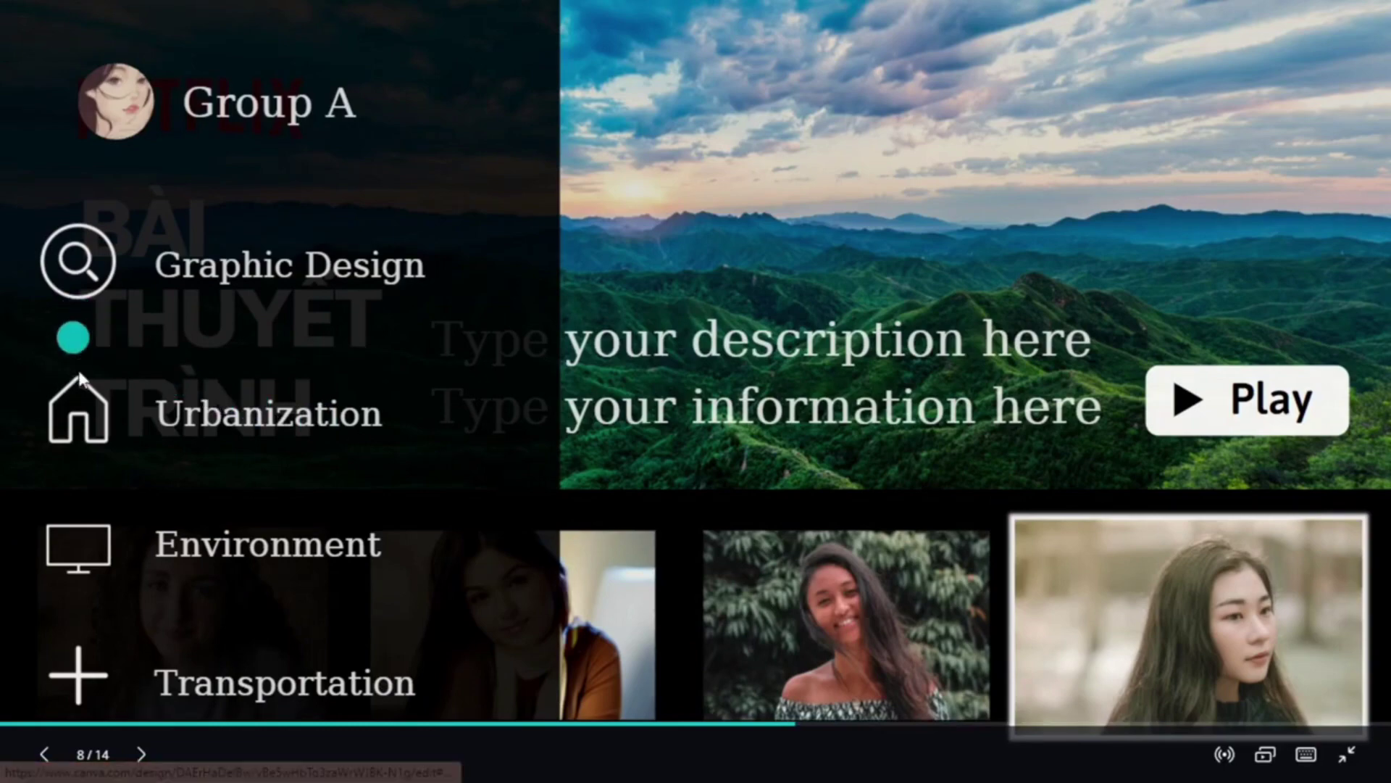
{"action": "left_click", "coordinate": [83, 395]}
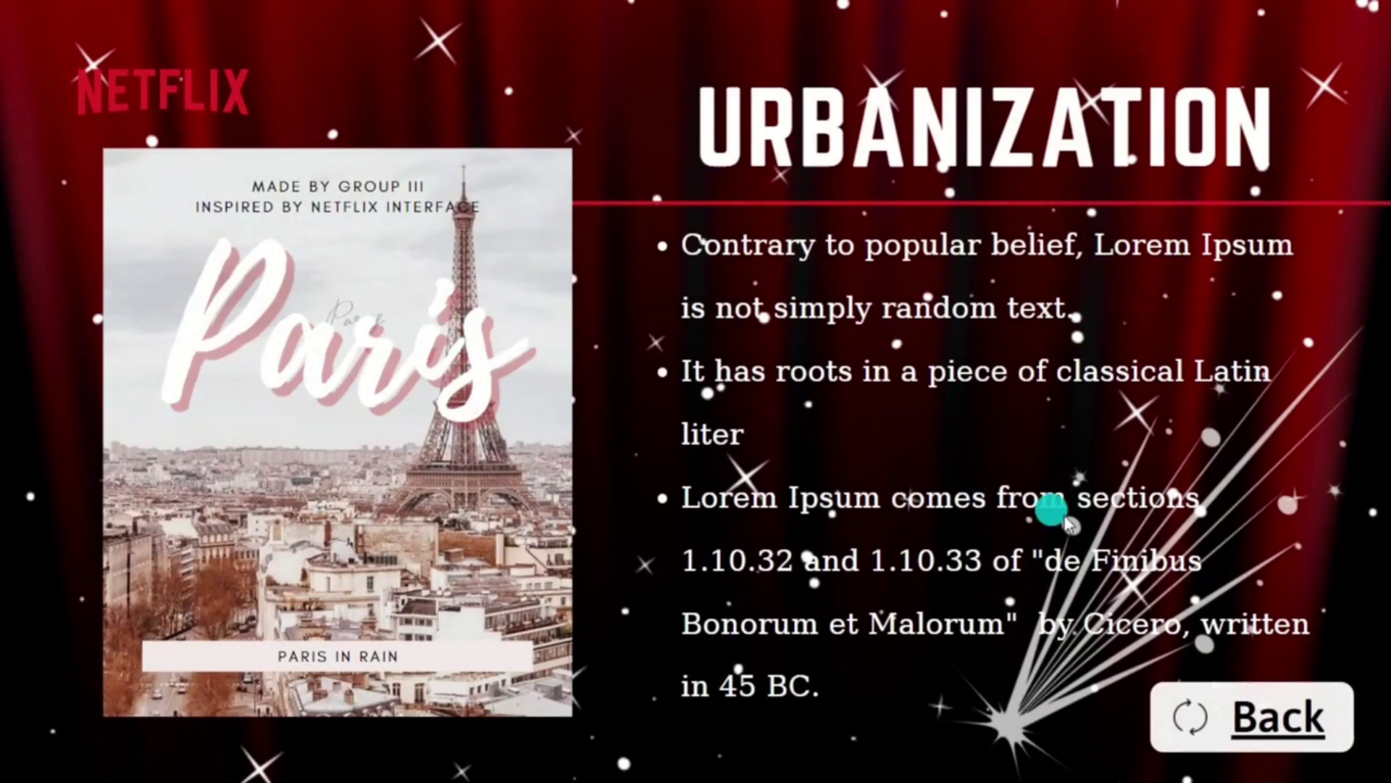
{"action": "left_click", "coordinate": [1230, 701]}
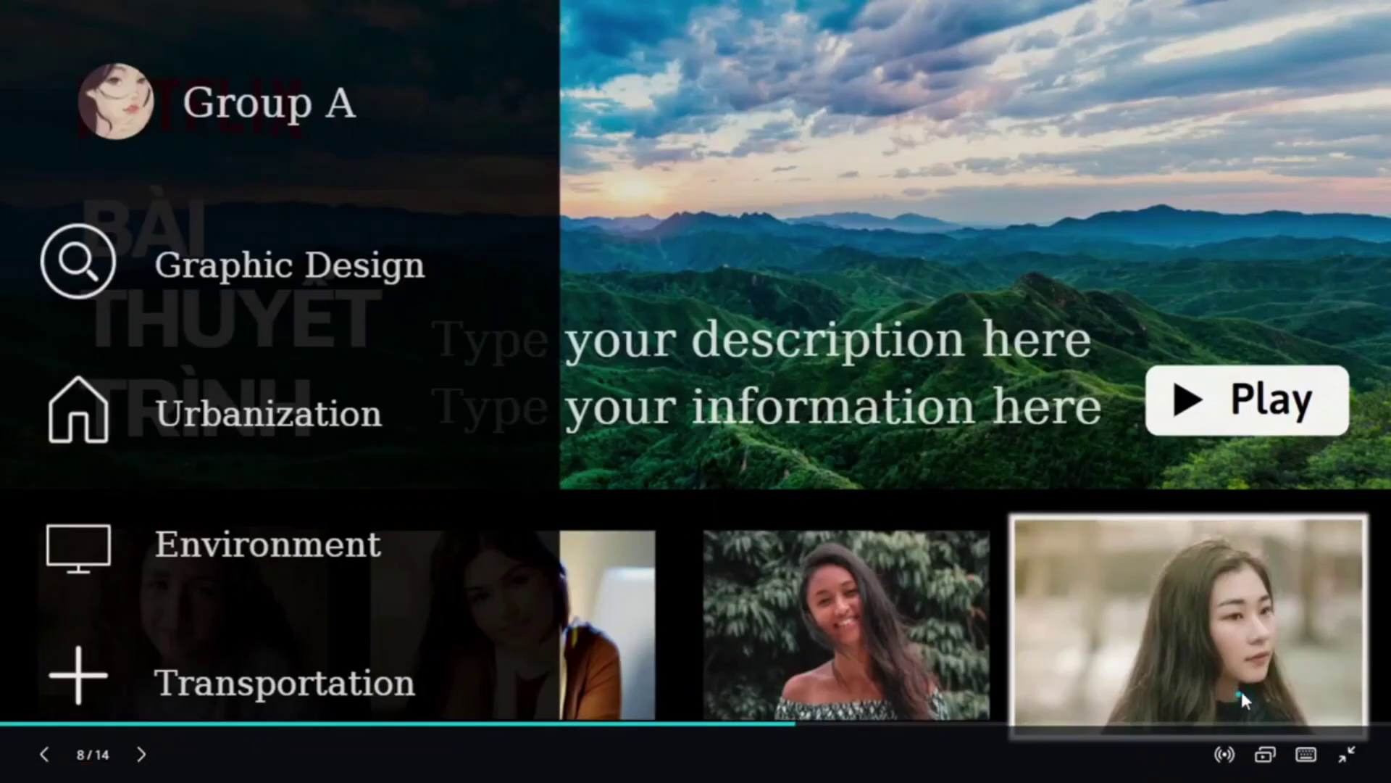
{"action": "left_click", "coordinate": [82, 254]}
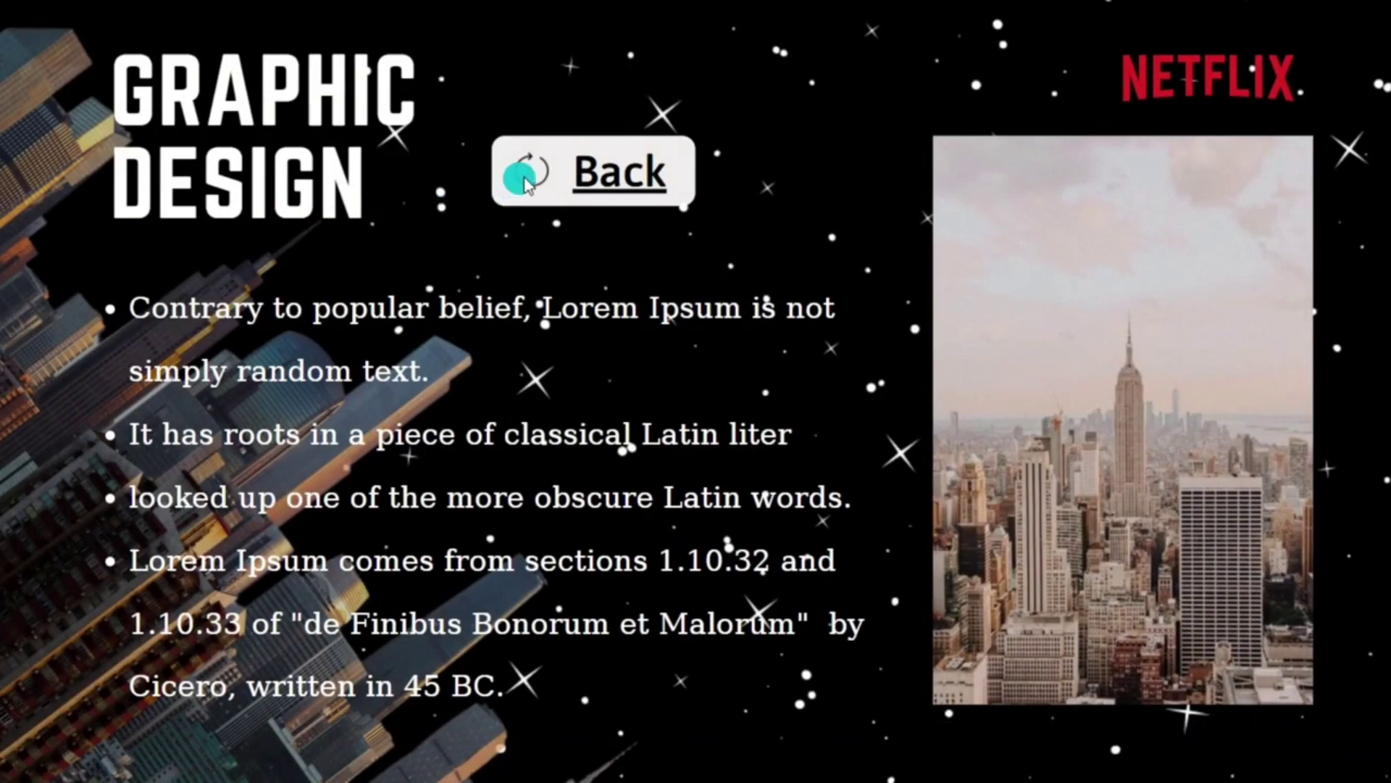
{"action": "left_click", "coordinate": [621, 171]}
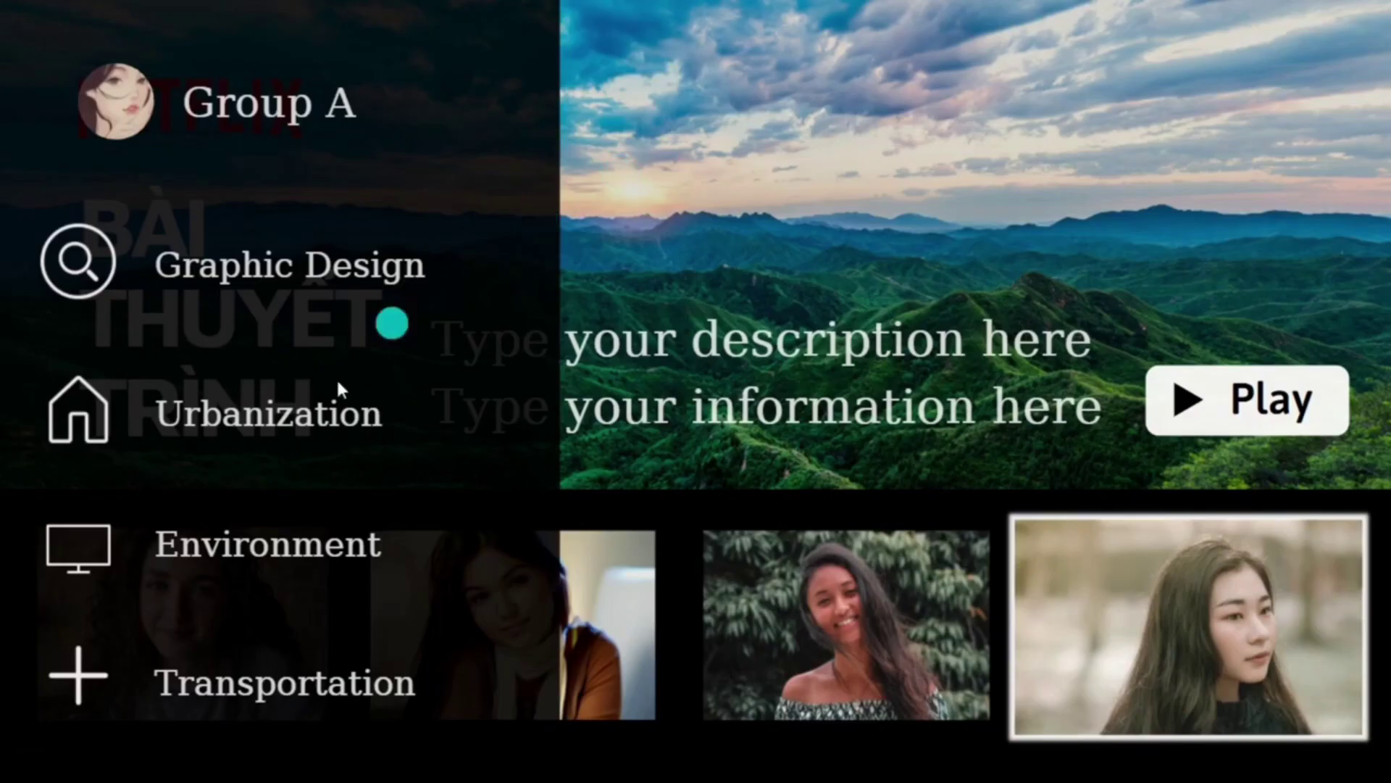
{"action": "left_click", "coordinate": [80, 665]}
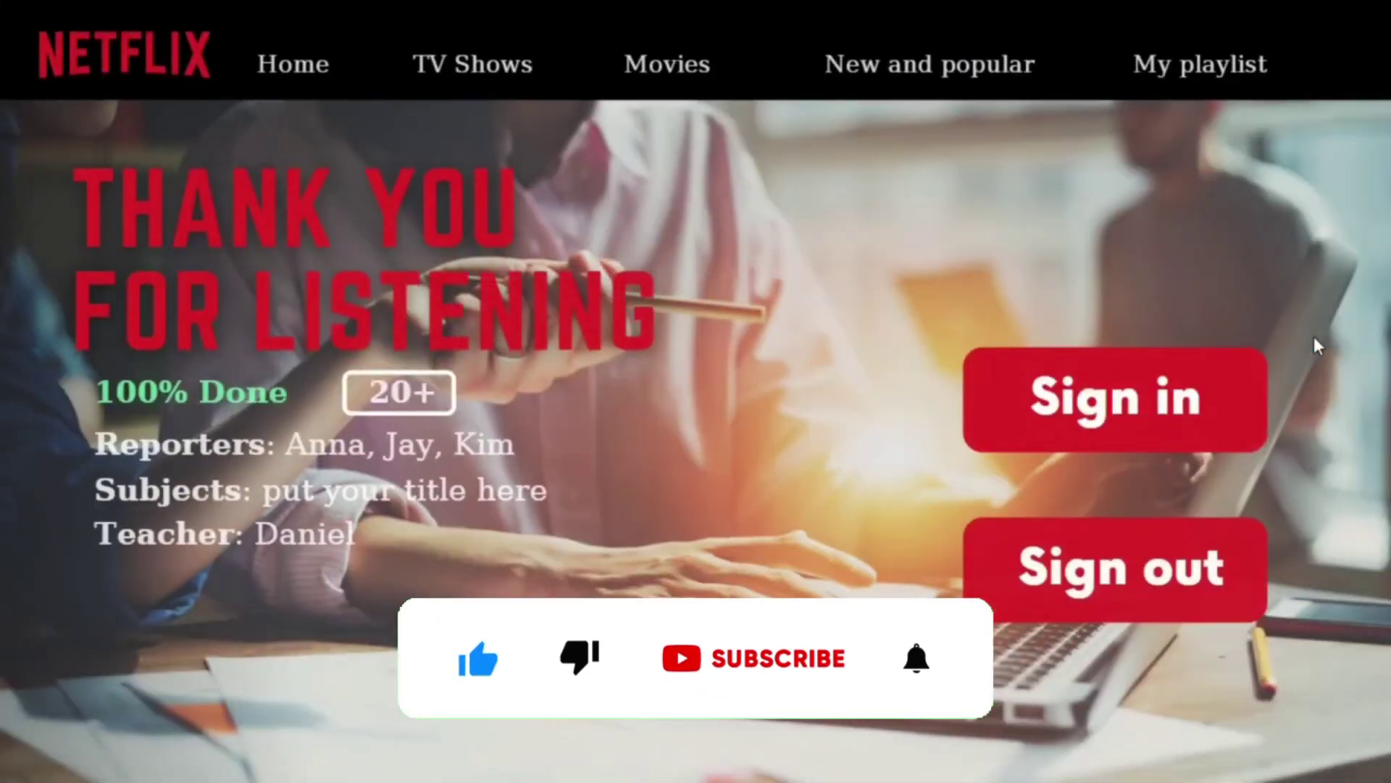
{"action": "left_click", "coordinate": [1316, 343]}
{"action": "left_click", "coordinate": [1165, 559]}
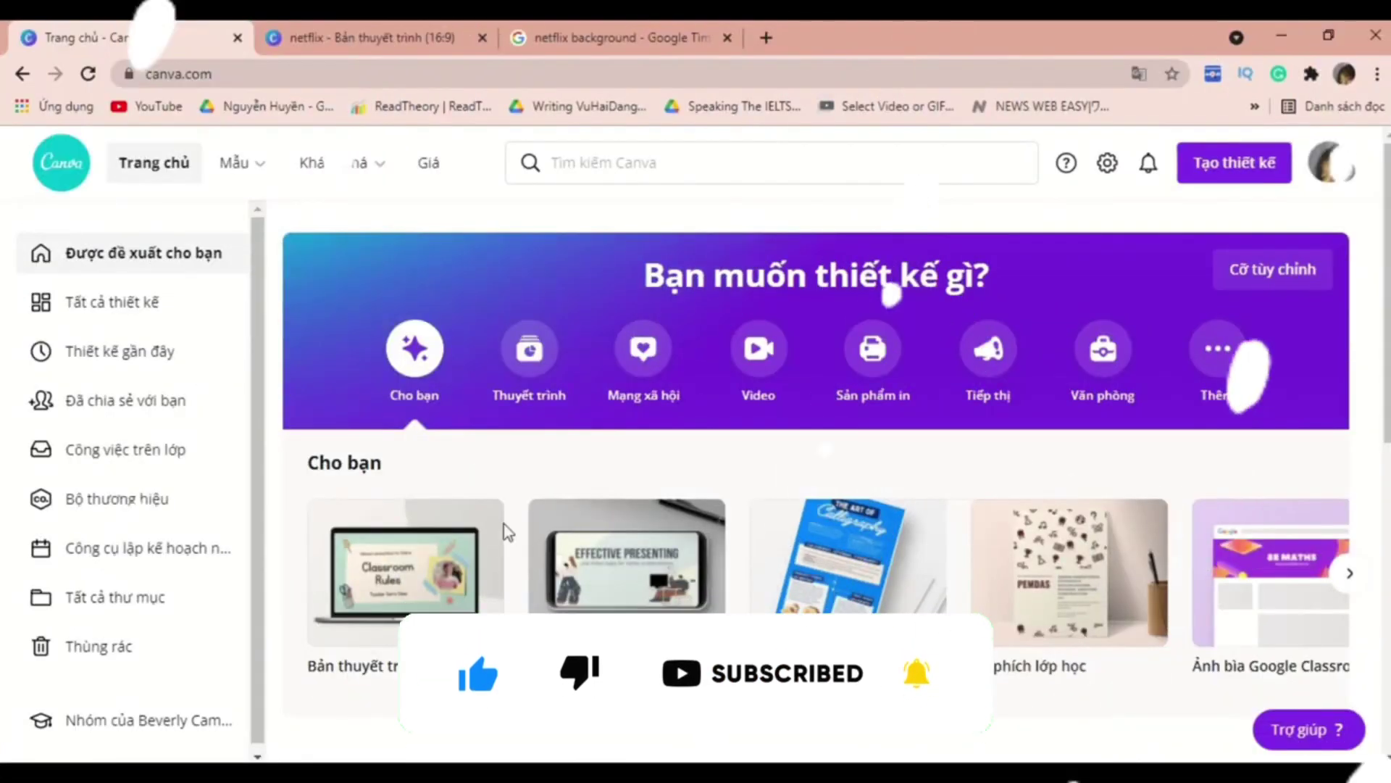
- Create a new blank 16:9 presentation and set the slide background to black
{"action": "left_click", "coordinate": [390, 603]}
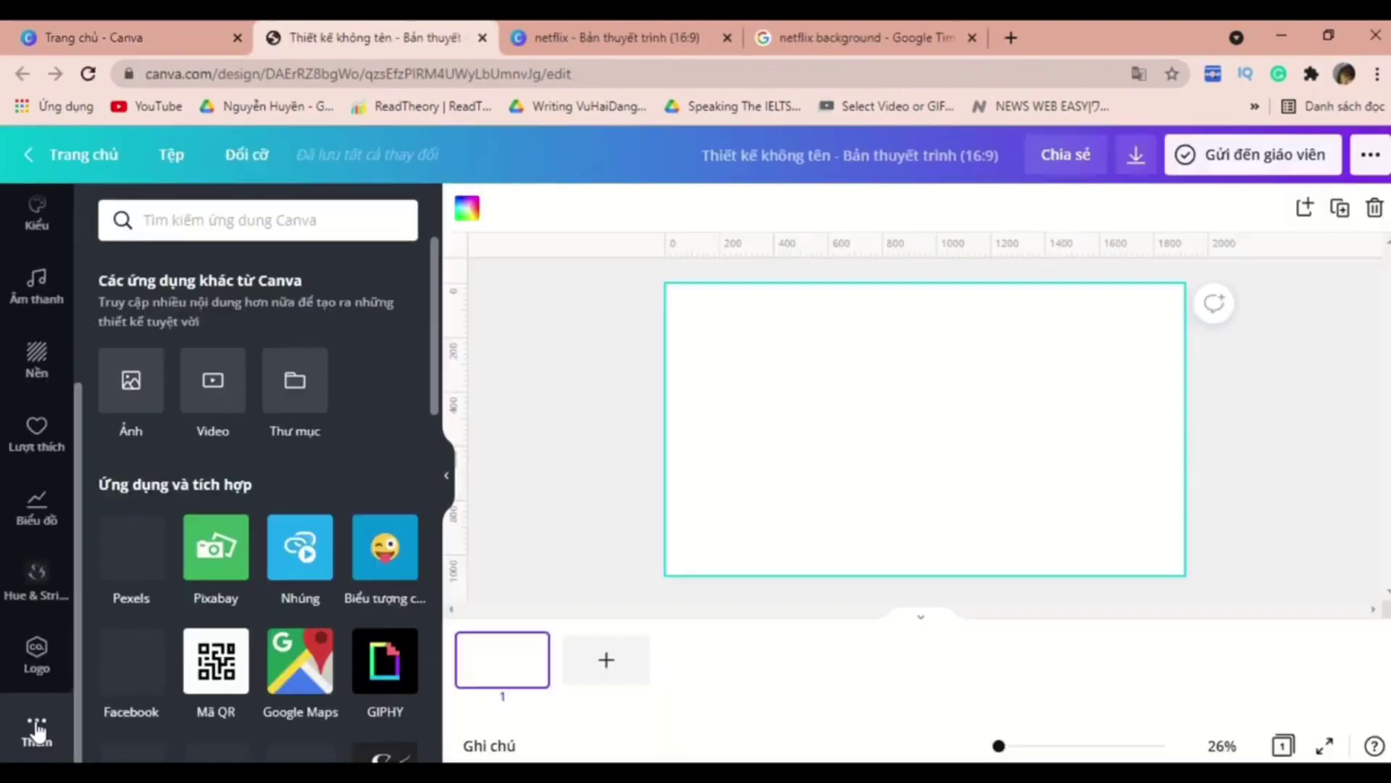
{"action": "left_click", "coordinate": [39, 388]}
{"action": "left_click", "coordinate": [158, 274]}
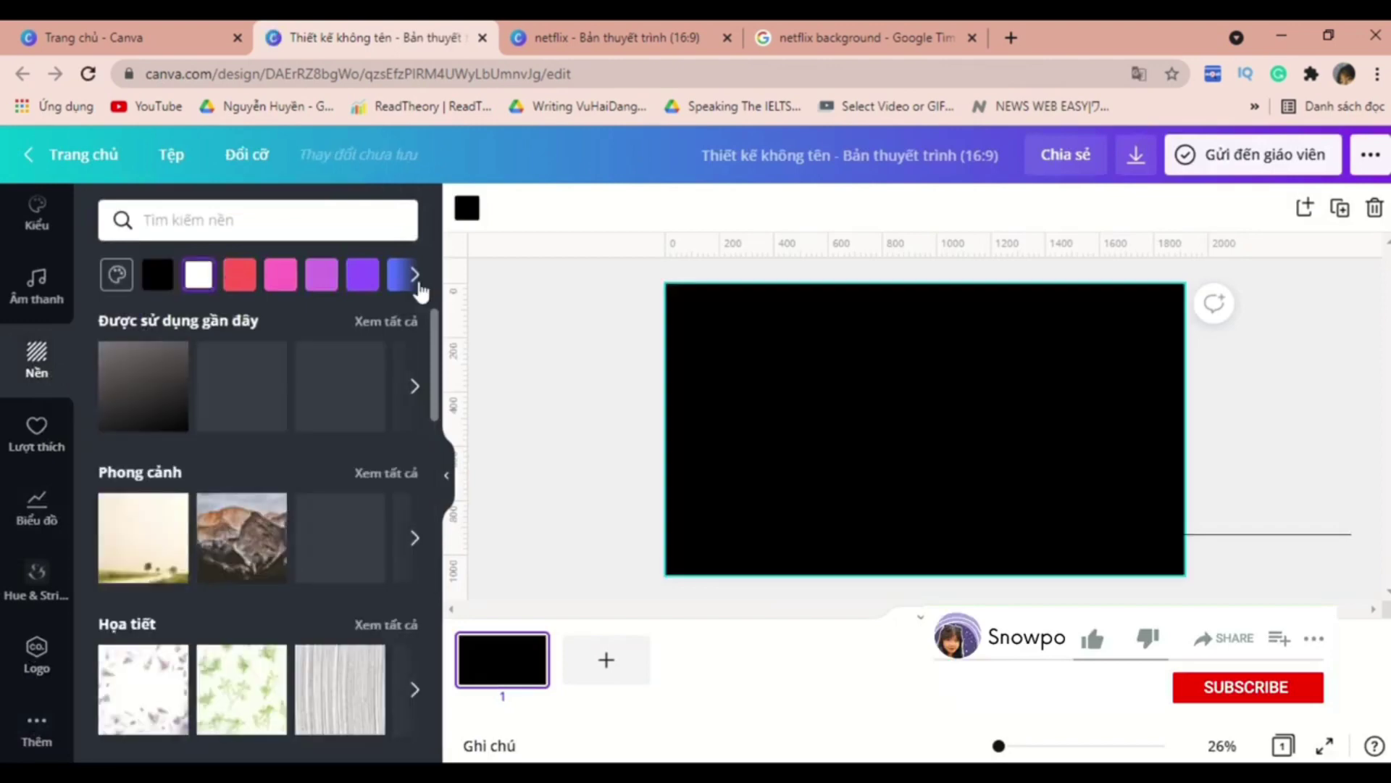
- Search the elements for "netflix" and add the red NETFLIX wordmark to the slide
{"action": "scroll", "coordinate": [47, 444], "scroll_direction": "up", "scroll_amount": 4}
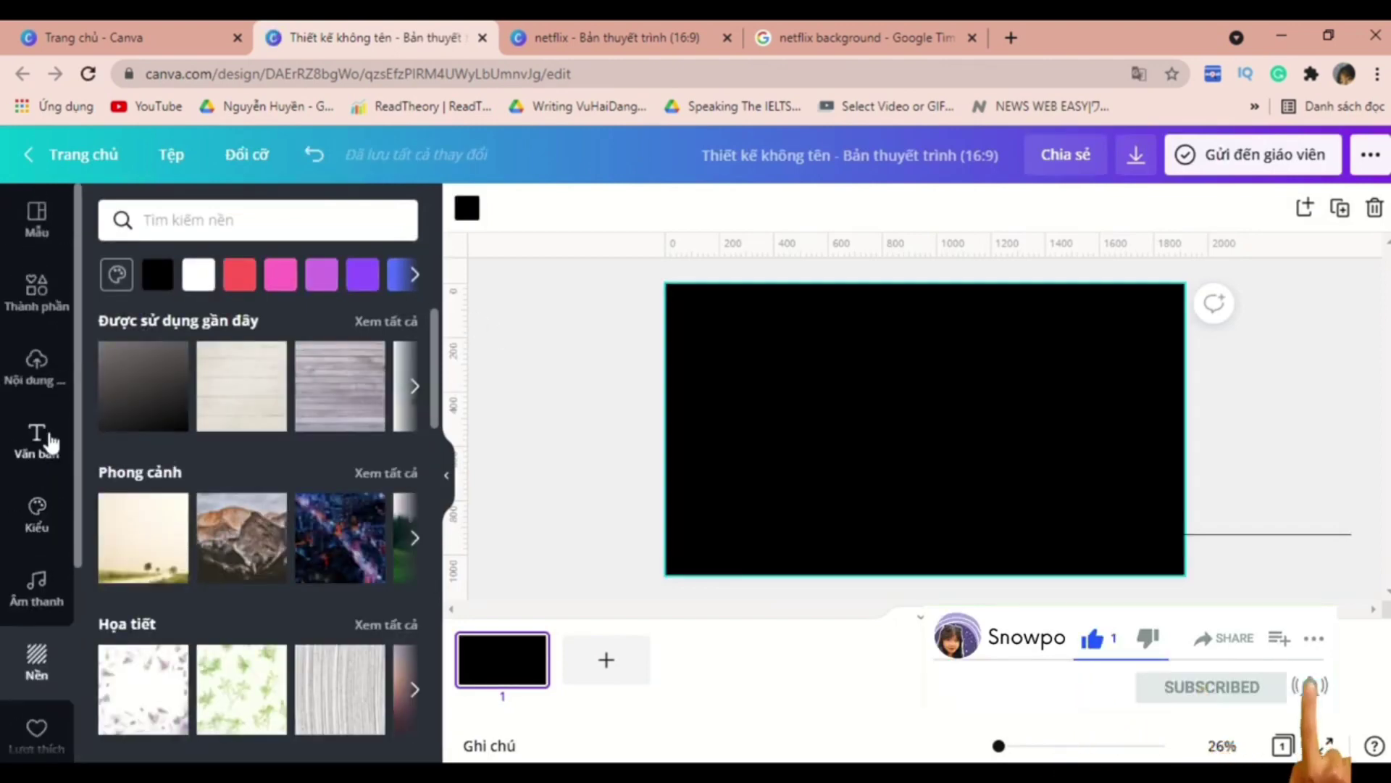
{"action": "left_click", "coordinate": [37, 290]}
{"action": "left_click", "coordinate": [246, 221]}
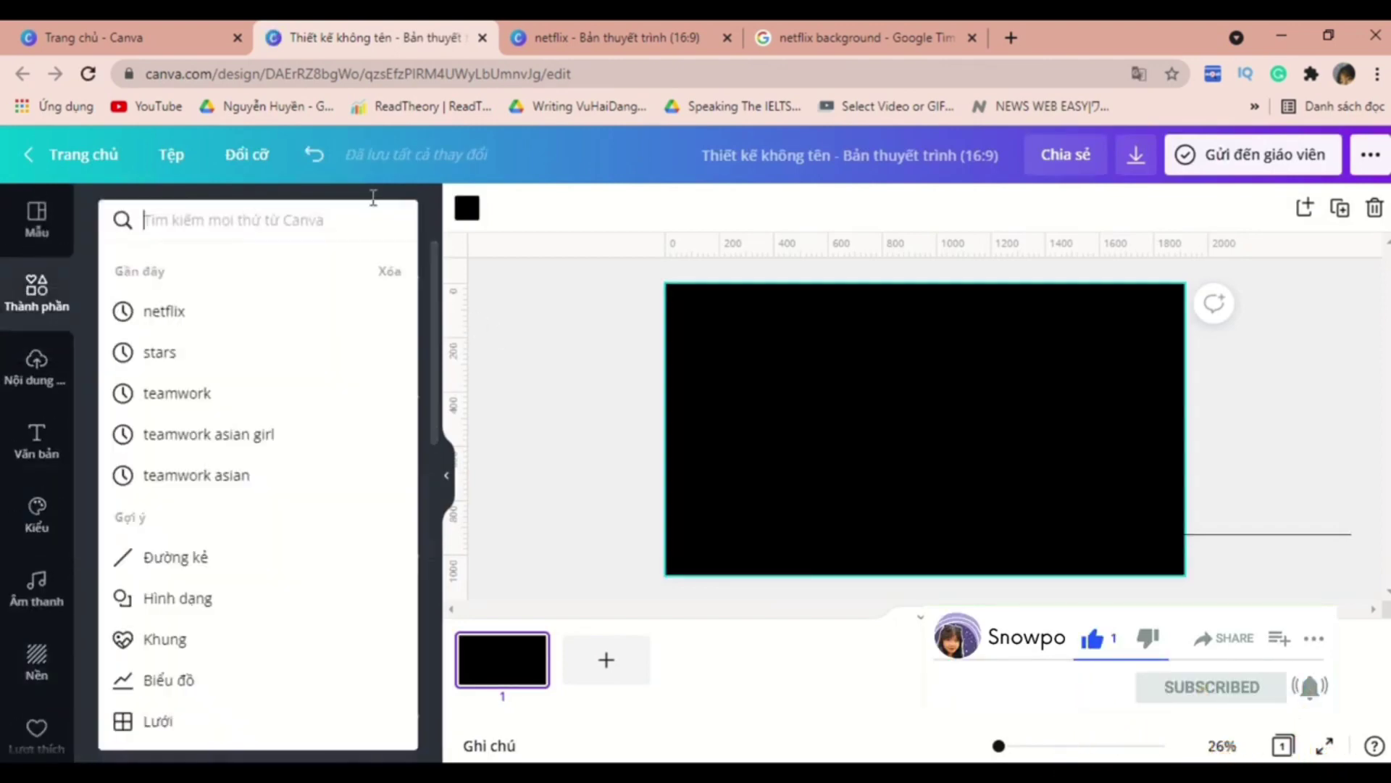
{"action": "left_click", "coordinate": [326, 315]}
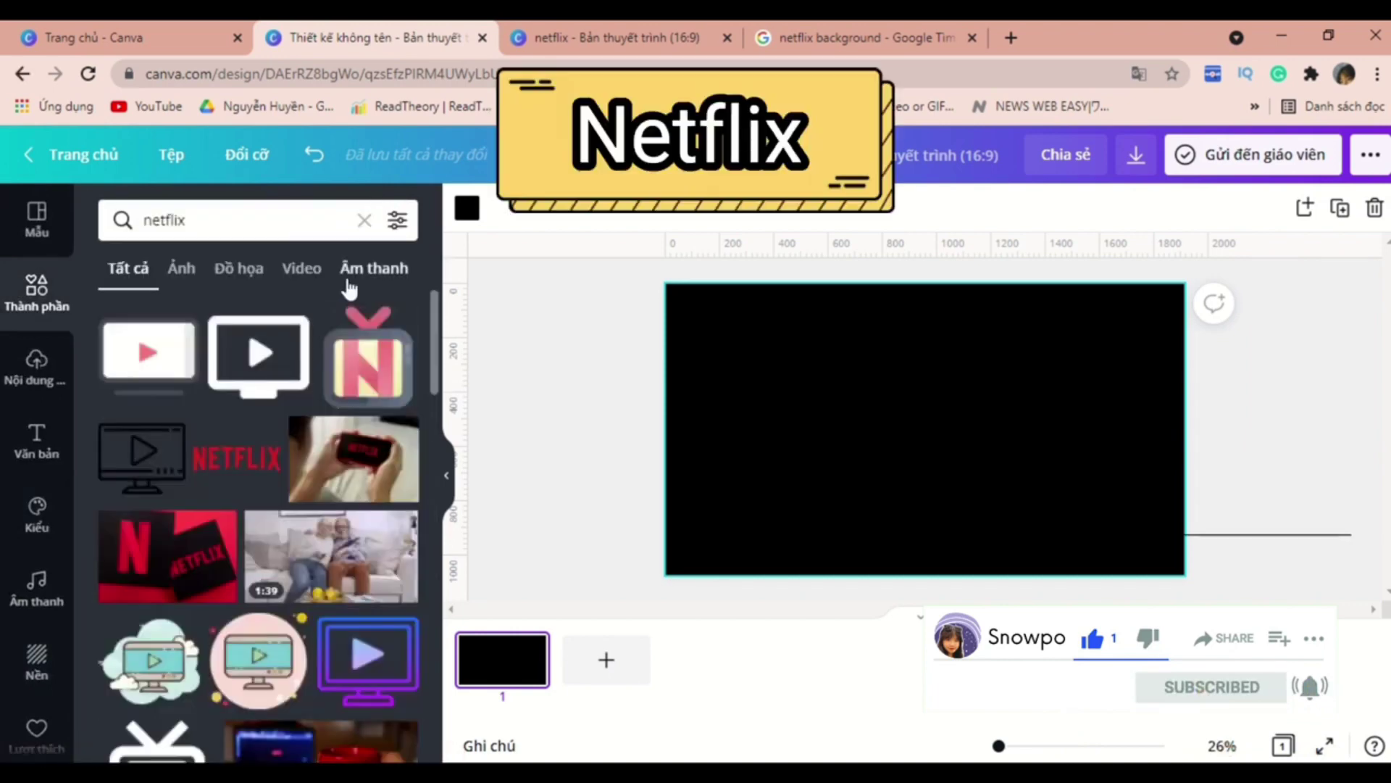
{"action": "left_click_drag", "start_coordinate": [800, 442], "coordinate": [1128, 347]}
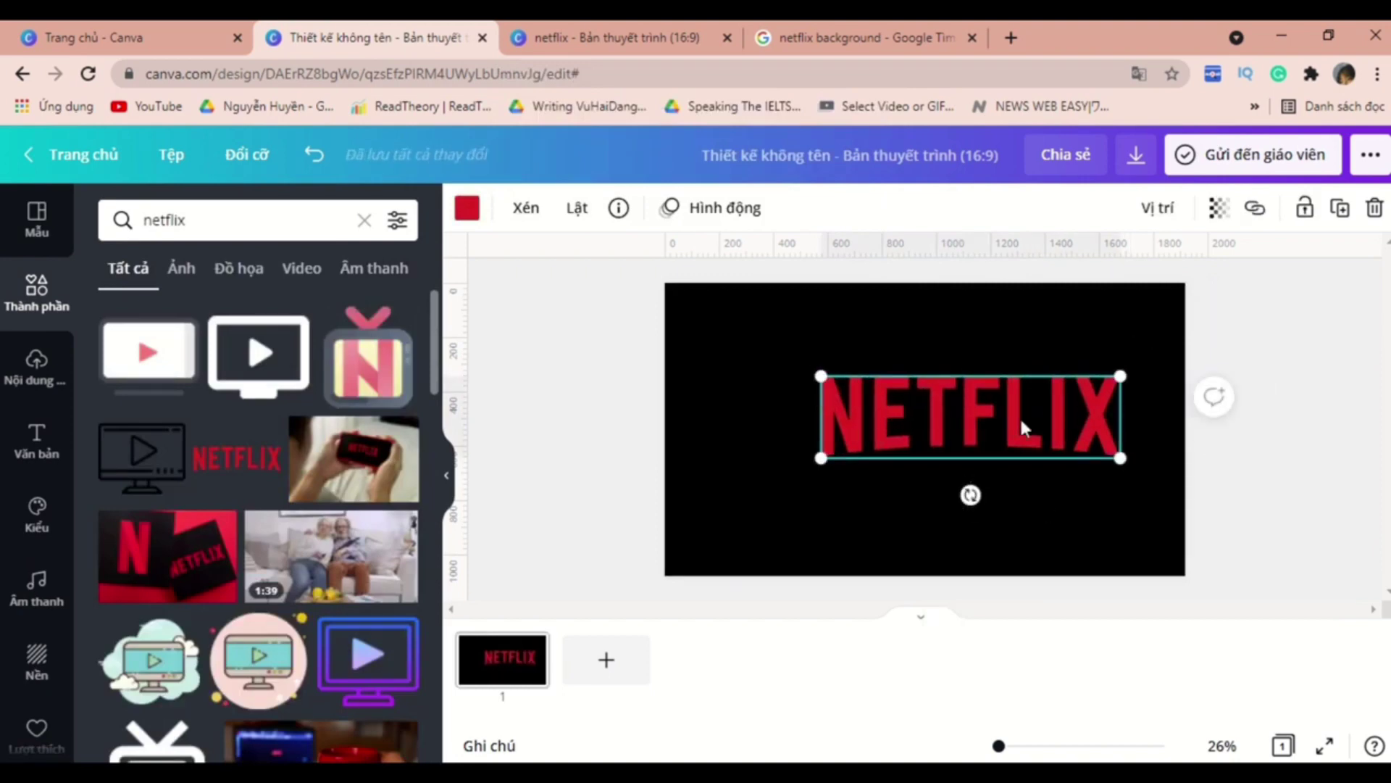
- Move the NETFLIX wordmark to the horizontal middle of the slide, near its upper edge
{"action": "left_click_drag", "start_coordinate": [1024, 427], "coordinate": [985, 398]}
{"action": "left_click", "coordinate": [976, 572]}
{"action": "left_click", "coordinate": [1075, 570]}
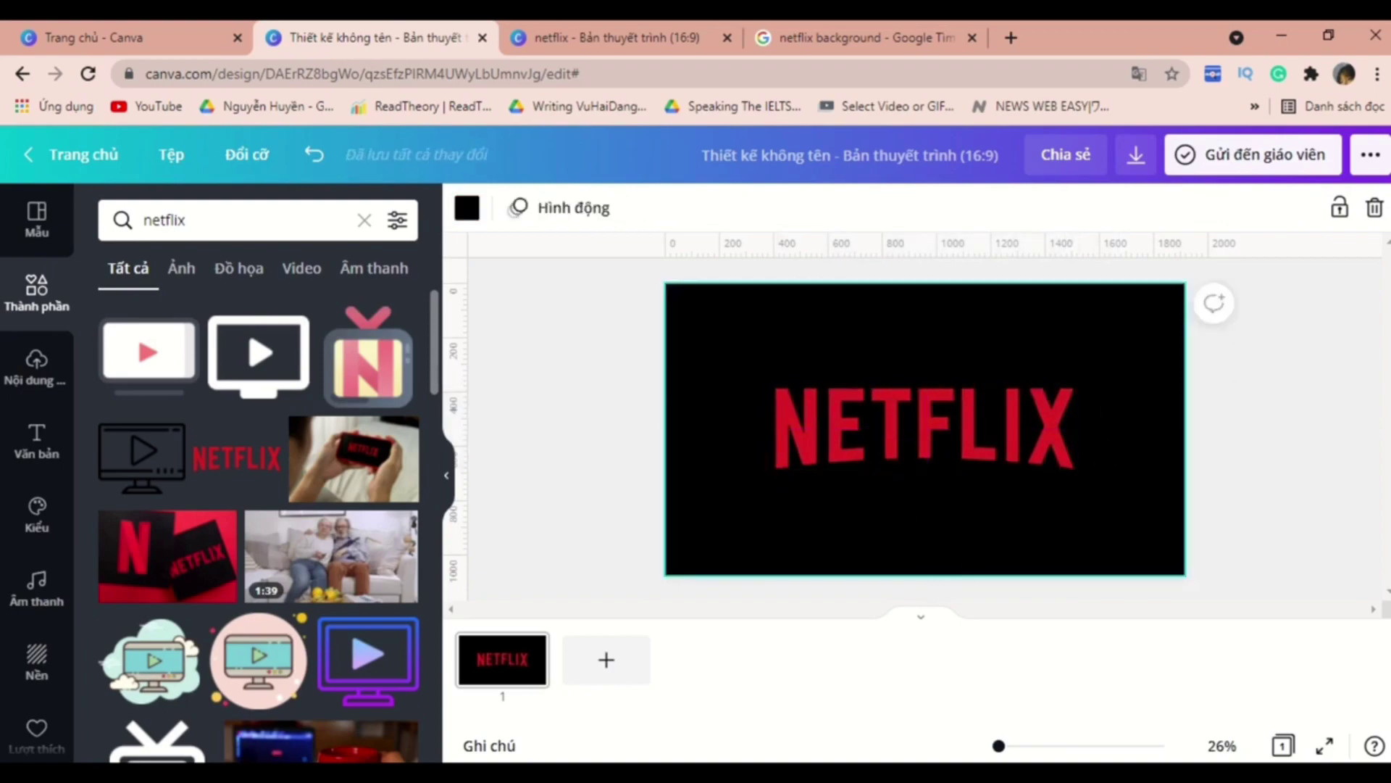
{"action": "left_click", "coordinate": [924, 428]}
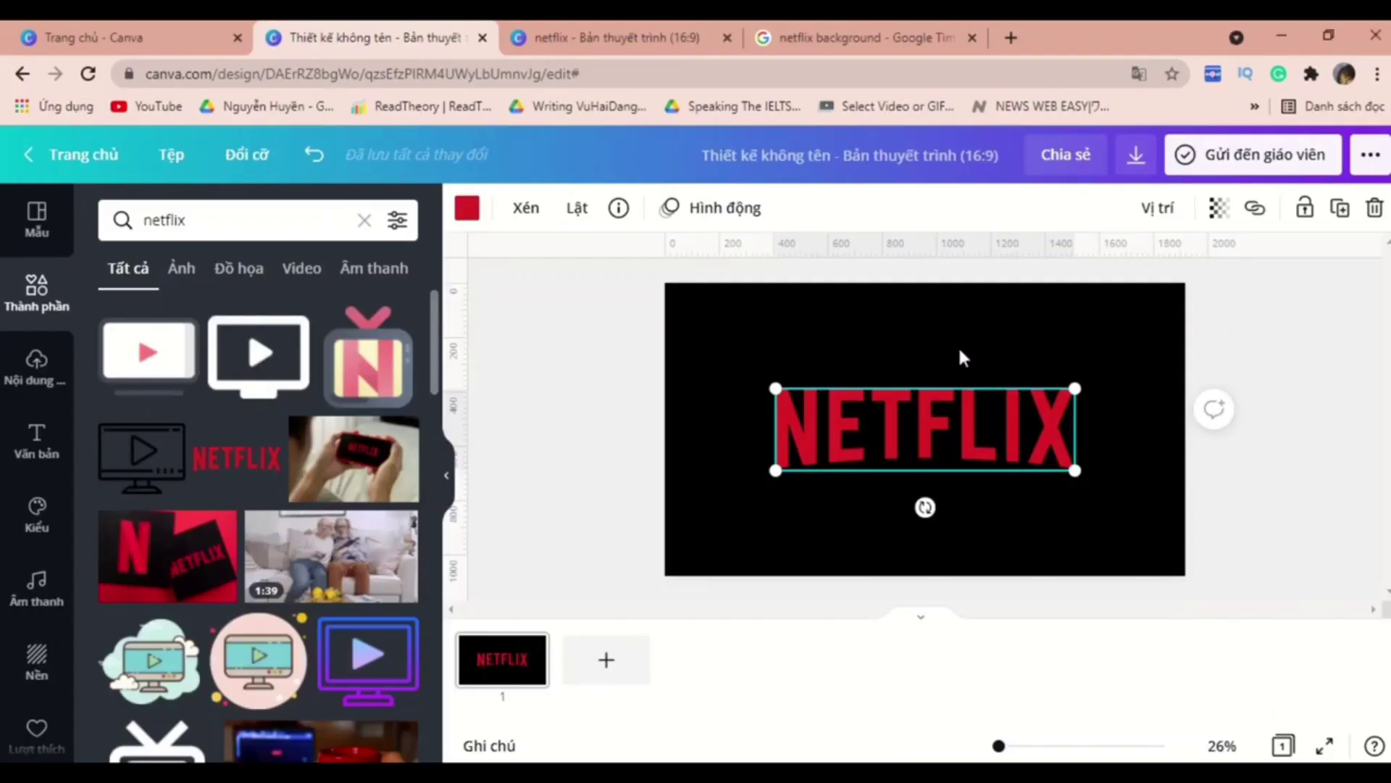
{"action": "left_click_drag", "start_coordinate": [1000, 433], "coordinate": [991, 358]}
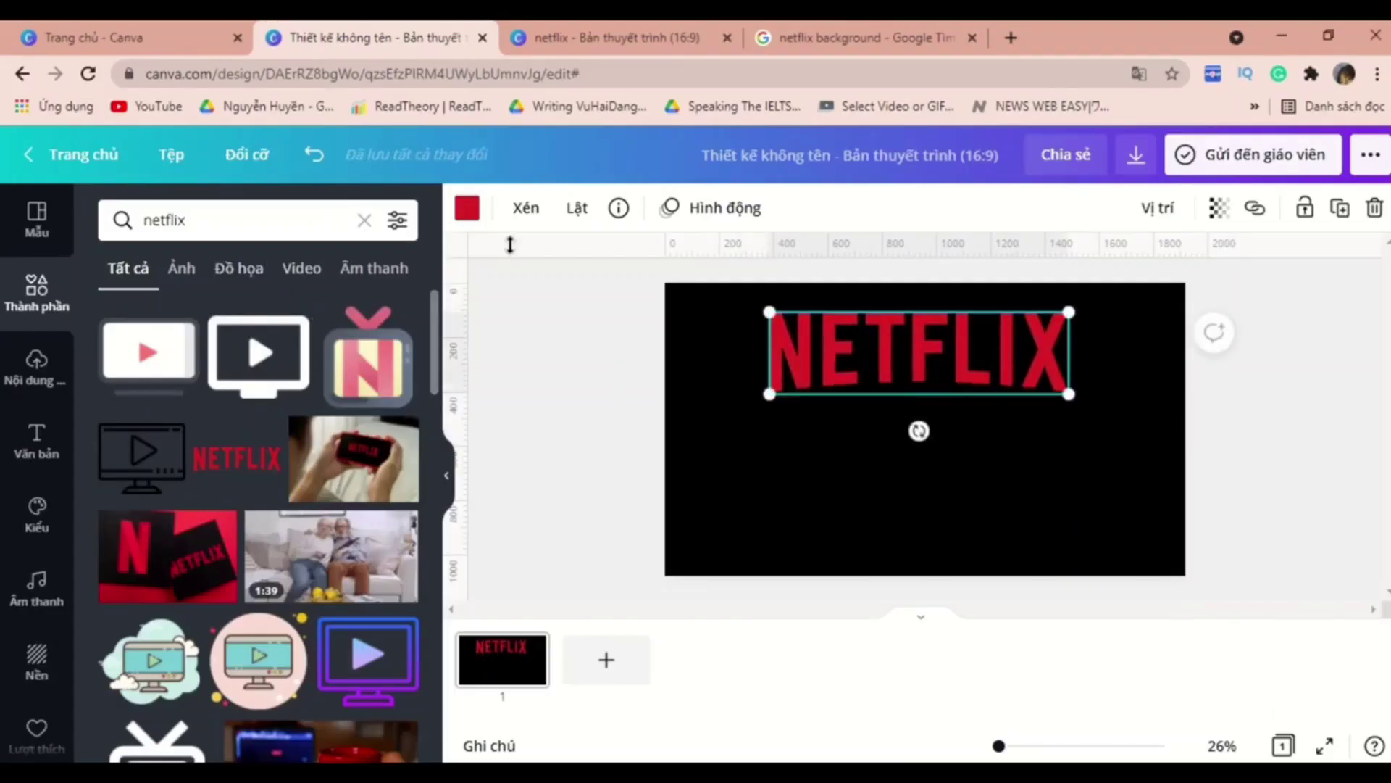
- Add a heading text box, place it well below the NETFLIX wordmark and set its font to Norwester
{"action": "left_click", "coordinate": [5, 465]}
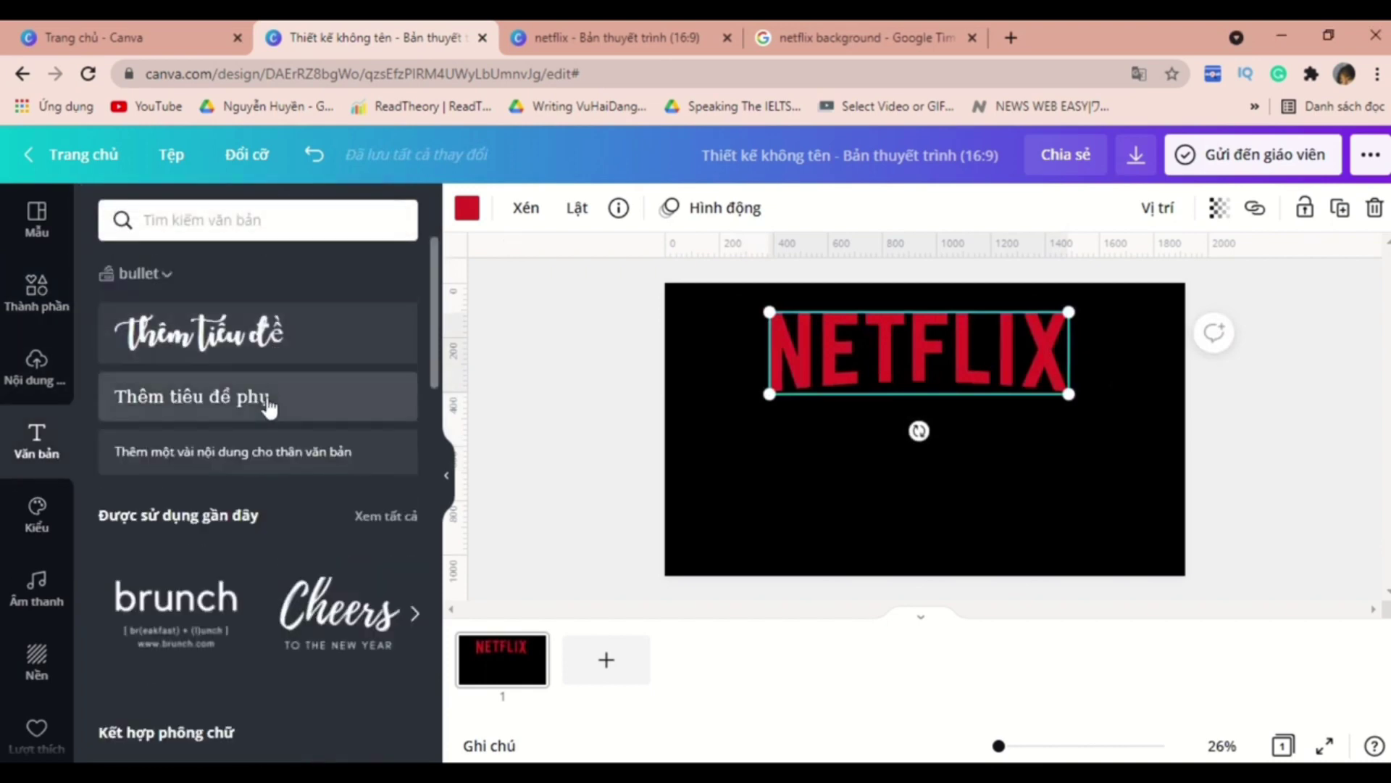
{"action": "left_click_drag", "start_coordinate": [276, 355], "coordinate": [913, 382]}
{"action": "left_click_drag", "start_coordinate": [936, 444], "coordinate": [938, 518]}
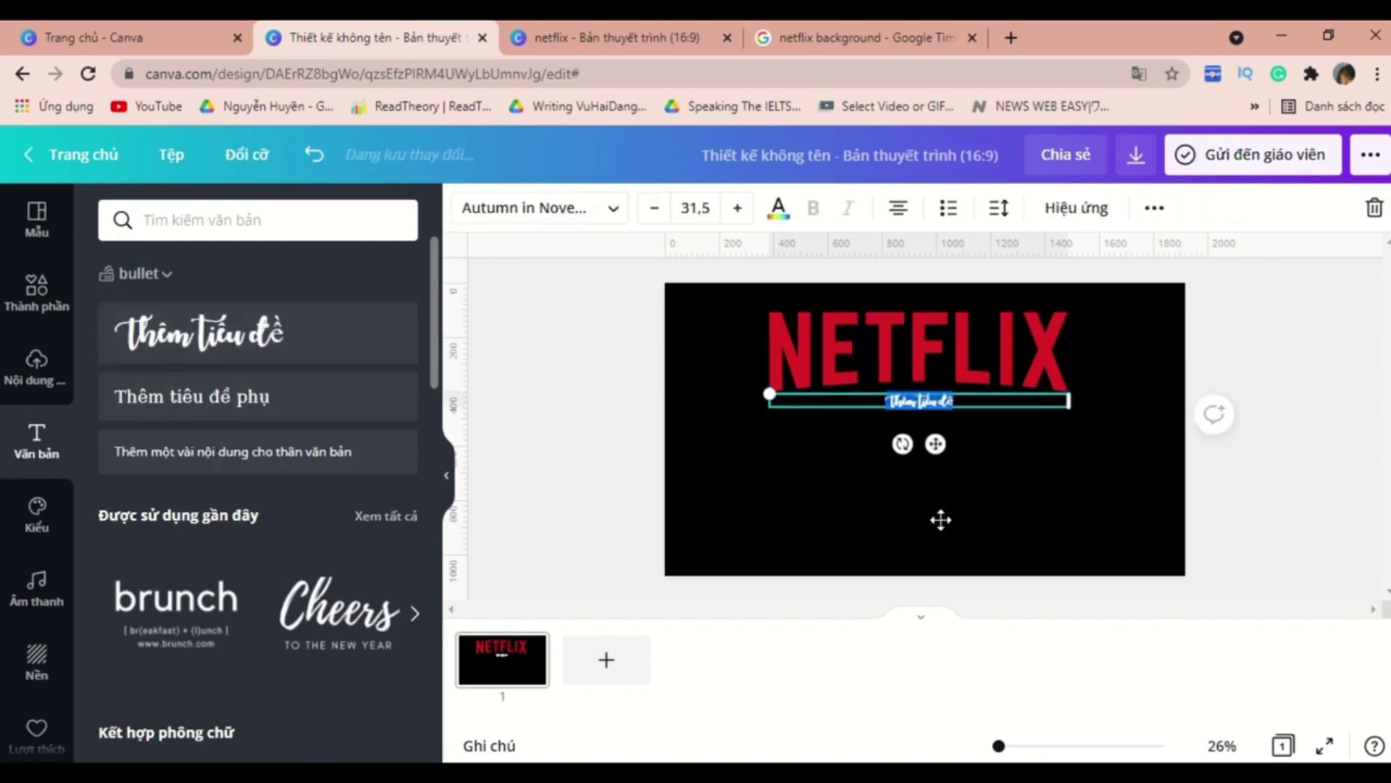
{"action": "left_click", "coordinate": [540, 208]}
{"action": "left_click", "coordinate": [267, 211]}
{"action": "type", "text": "norwester"}
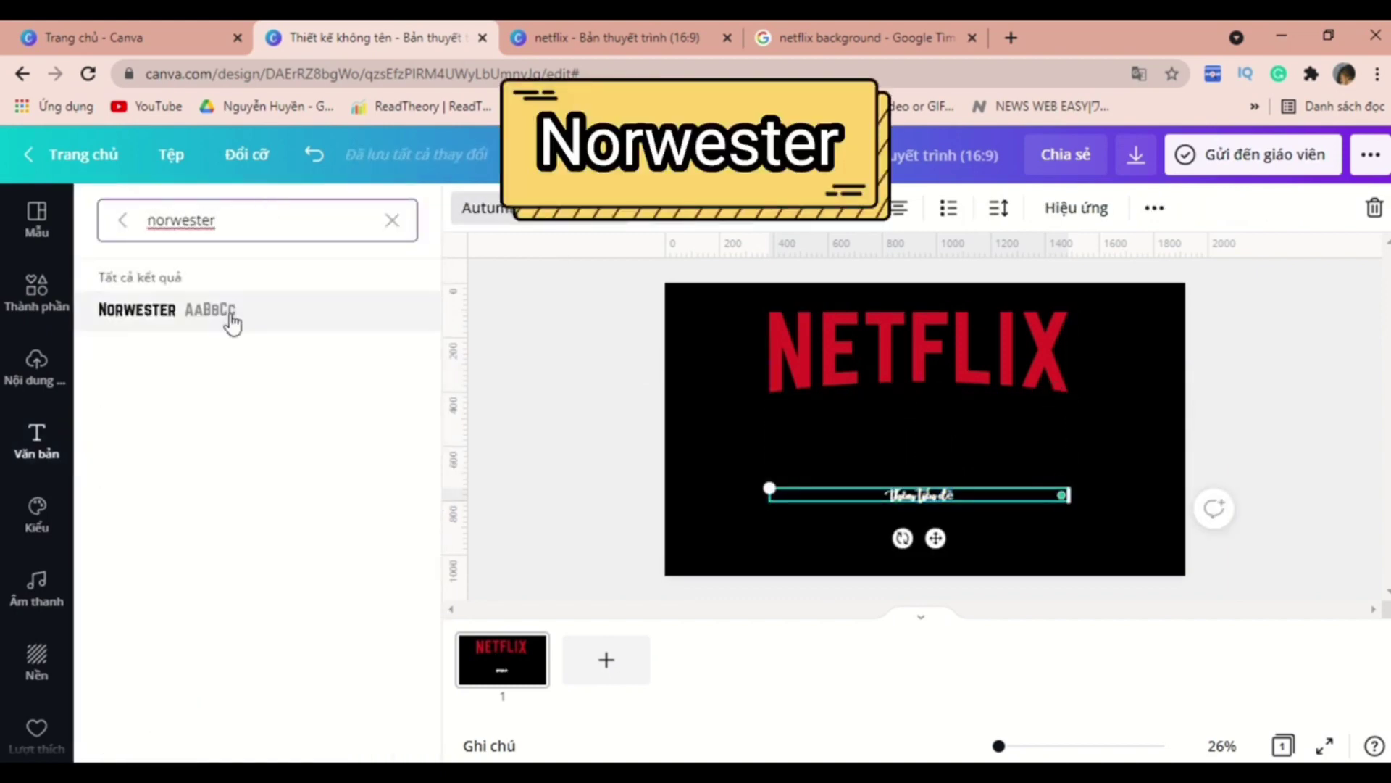
{"action": "left_click", "coordinate": [230, 319]}
- Replace the heading text with "Group A", enlarge it and centre it below the NETFLIX wordmark
{"action": "left_click_drag", "start_coordinate": [1070, 495], "coordinate": [1196, 495]}
{"action": "type", "text": "Group A"}
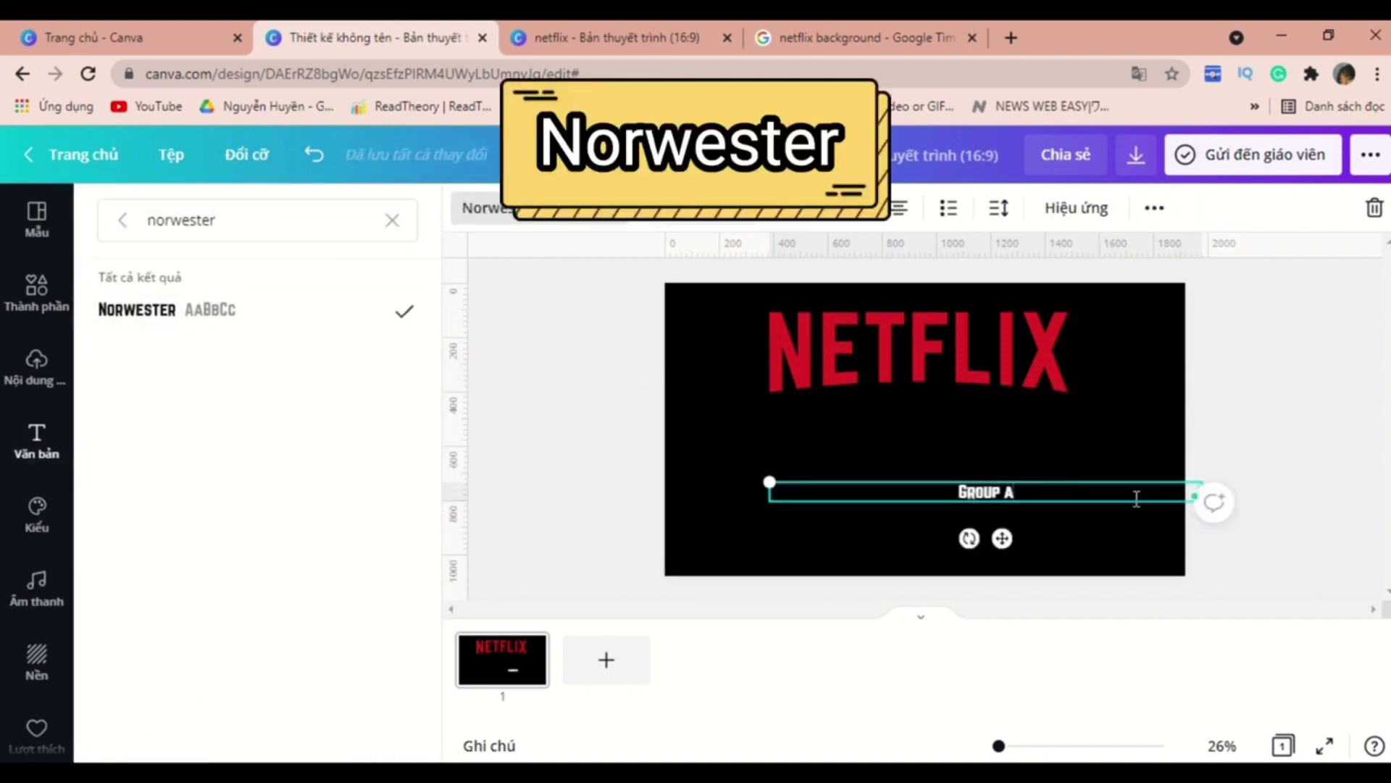
{"action": "left_click_drag", "start_coordinate": [770, 482], "coordinate": [532, 288]}
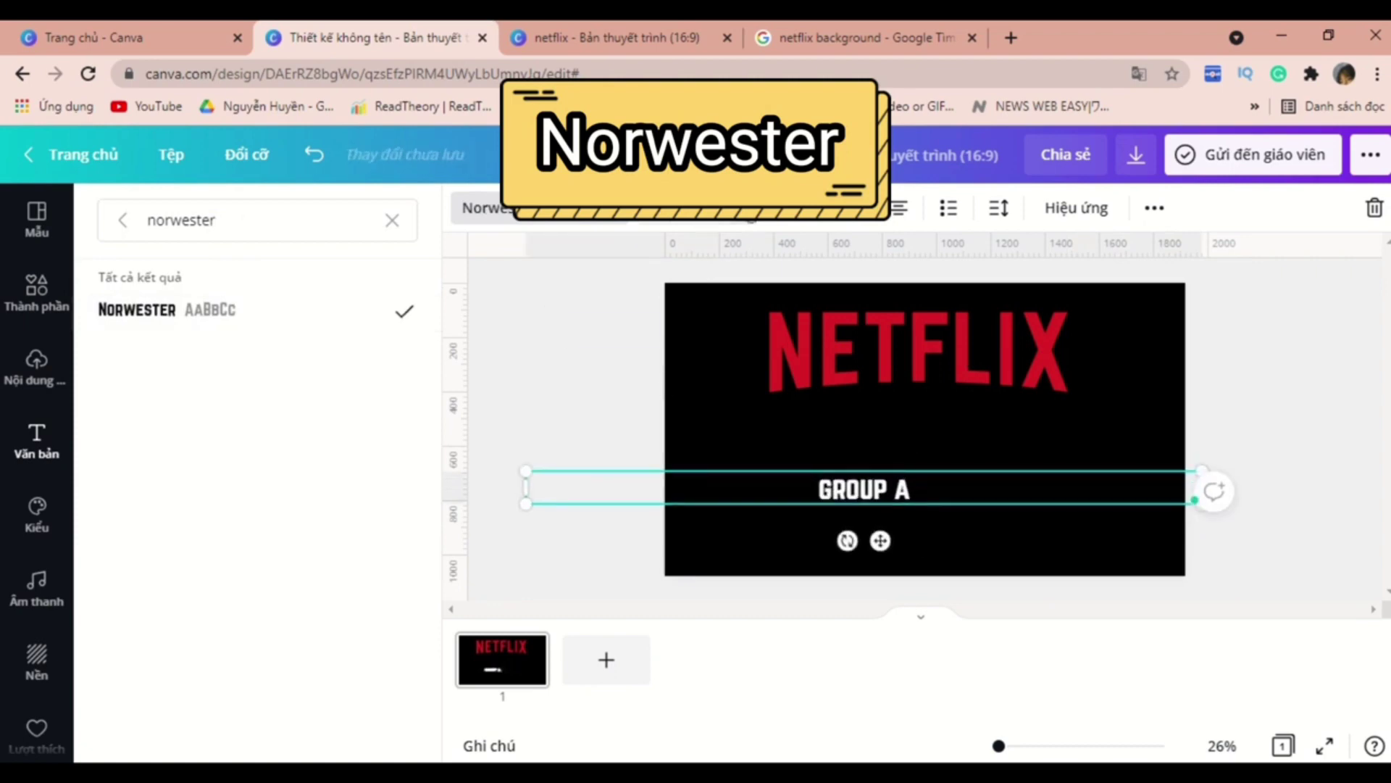
{"action": "left_click", "coordinate": [695, 208]}
{"action": "left_click", "coordinate": [725, 579]}
{"action": "left_click_drag", "start_coordinate": [862, 504], "coordinate": [918, 467]}
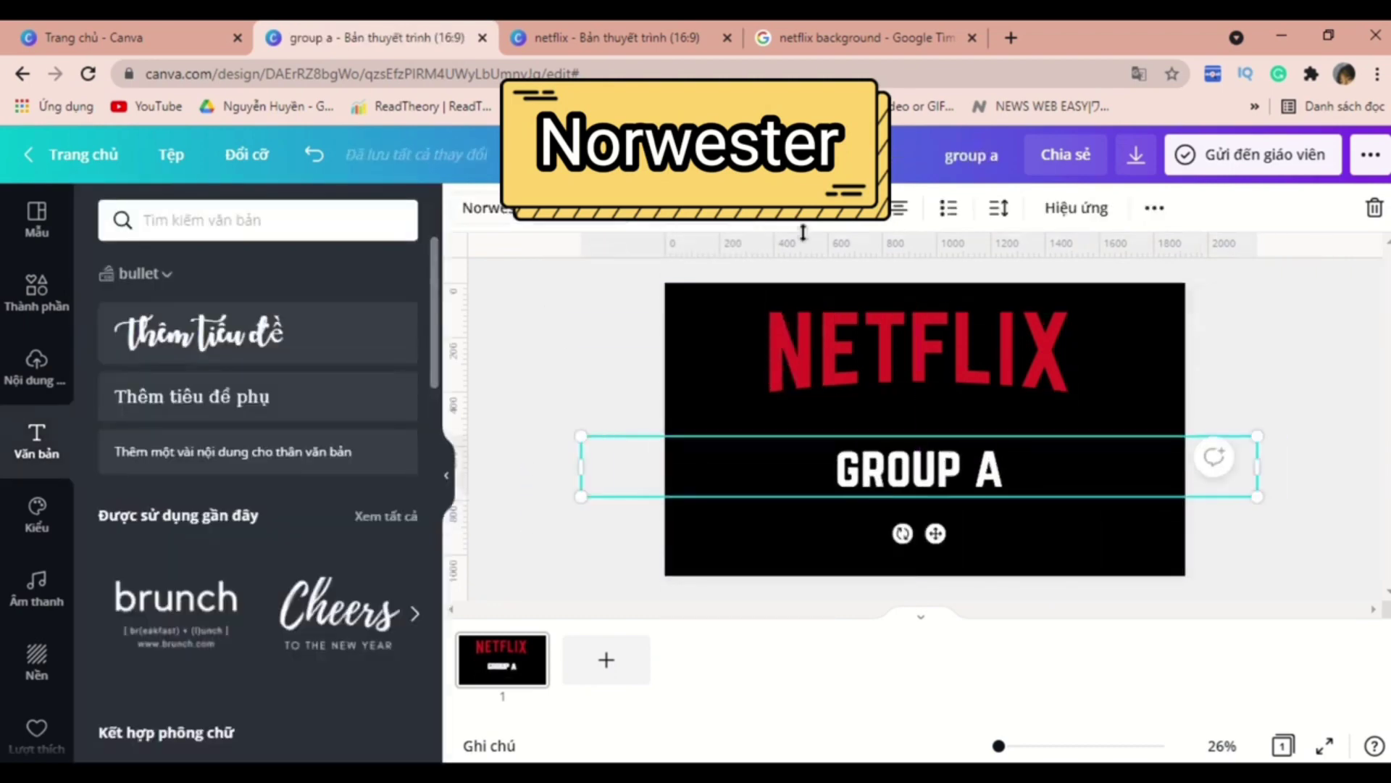
- Colour the GROUP A heading in the document's red and enlarge it to size 235, spanning the slide width
{"action": "left_click", "coordinate": [778, 208]}
{"action": "left_click", "coordinate": [229, 314]}
{"action": "left_click_drag", "start_coordinate": [1258, 436], "coordinate": [1384, 424]}
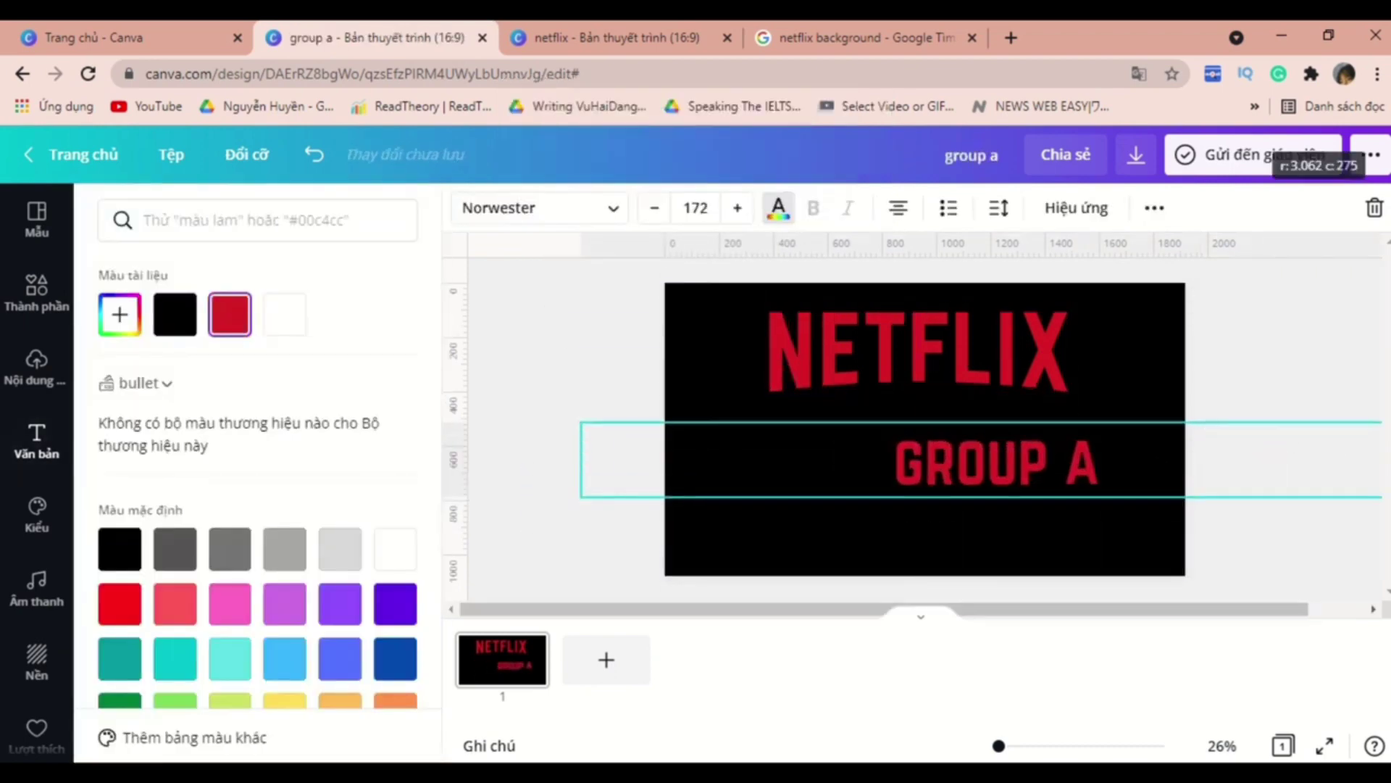
{"action": "left_click_drag", "start_coordinate": [583, 463], "coordinate": [667, 394]}
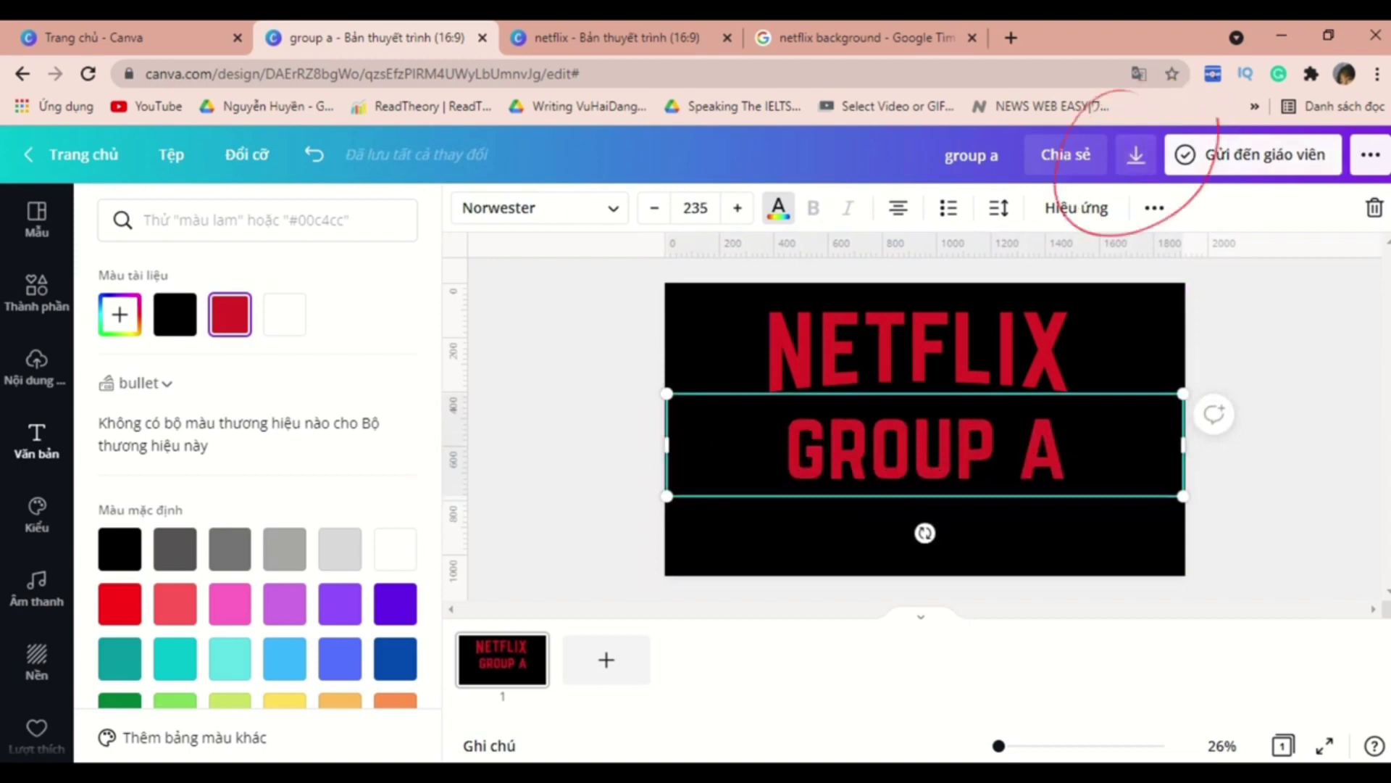
- Download the design as a Microsoft PowerPoint file
{"action": "left_click", "coordinate": [1370, 154]}
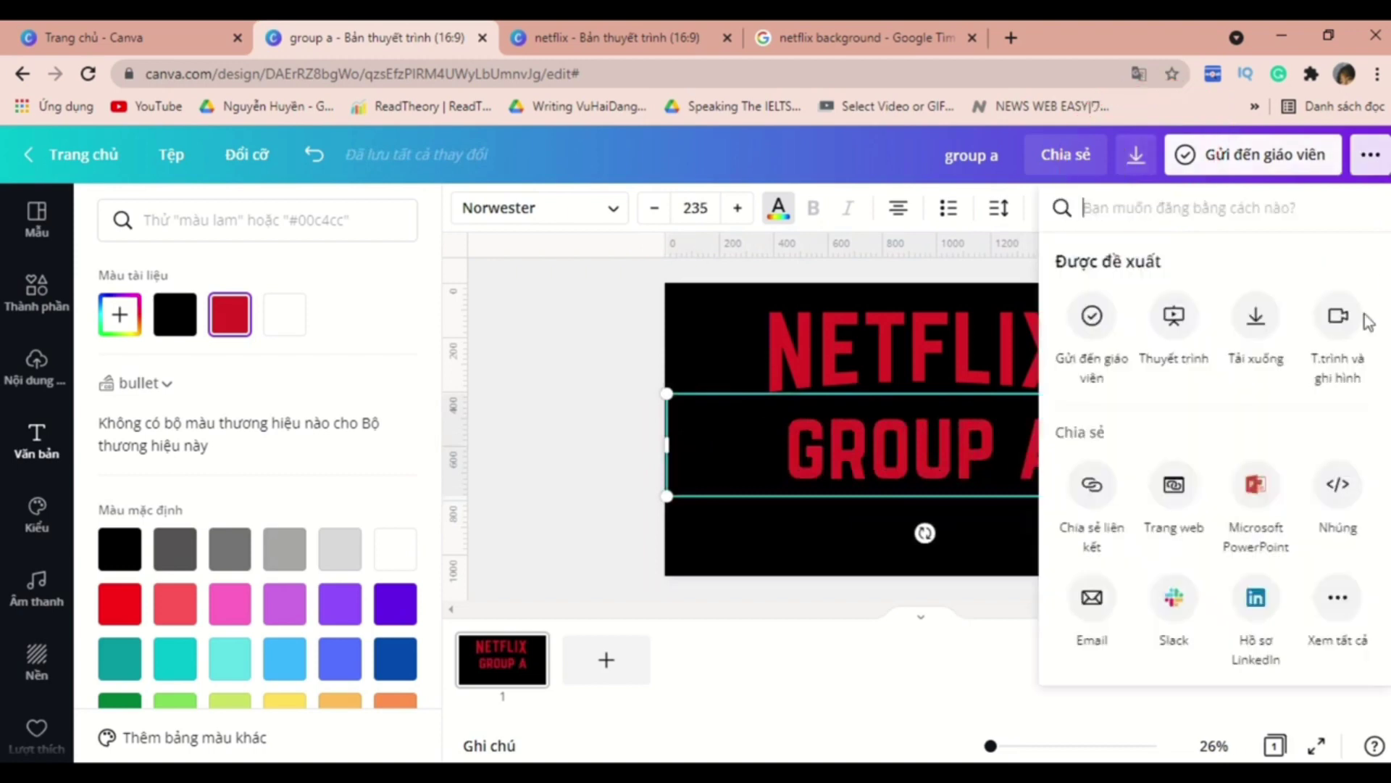
{"action": "left_click", "coordinate": [1269, 500]}
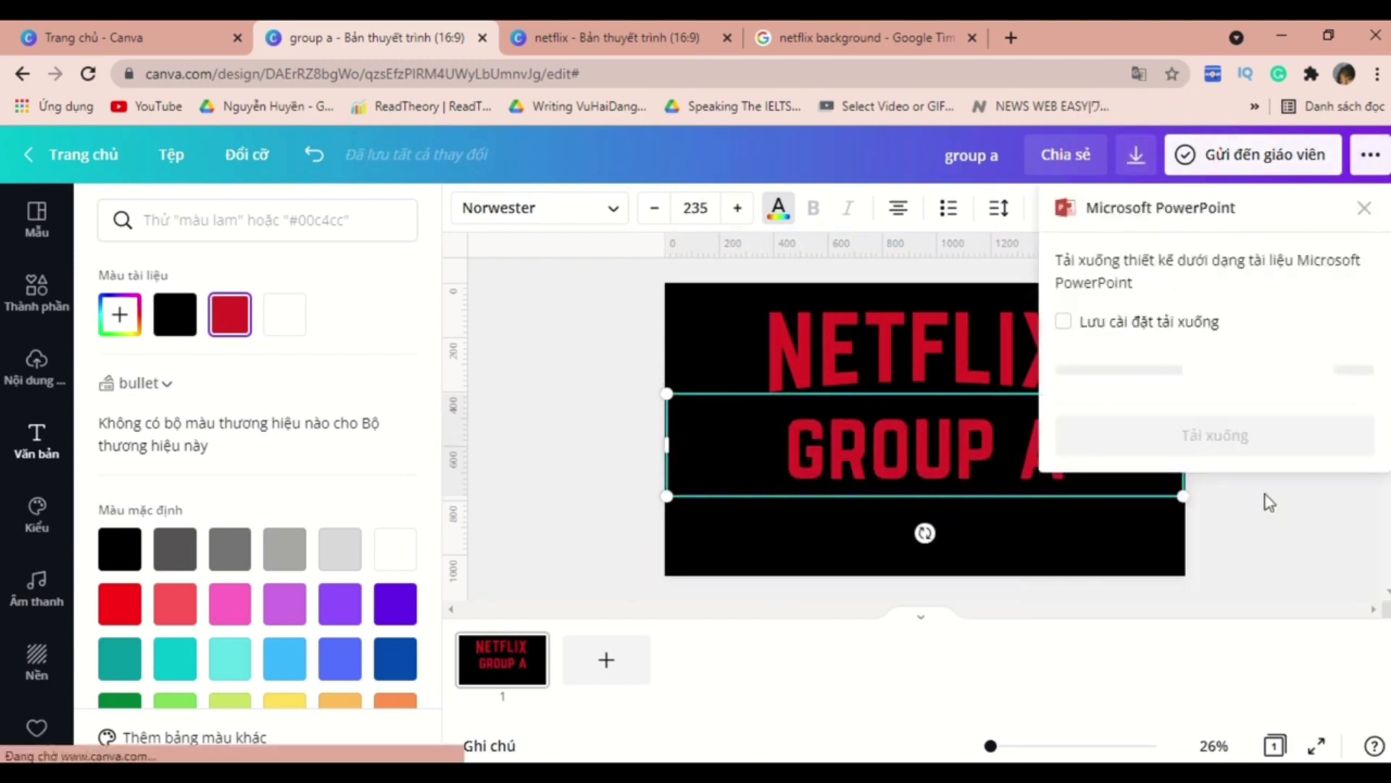
{"action": "left_click", "coordinate": [1285, 401]}
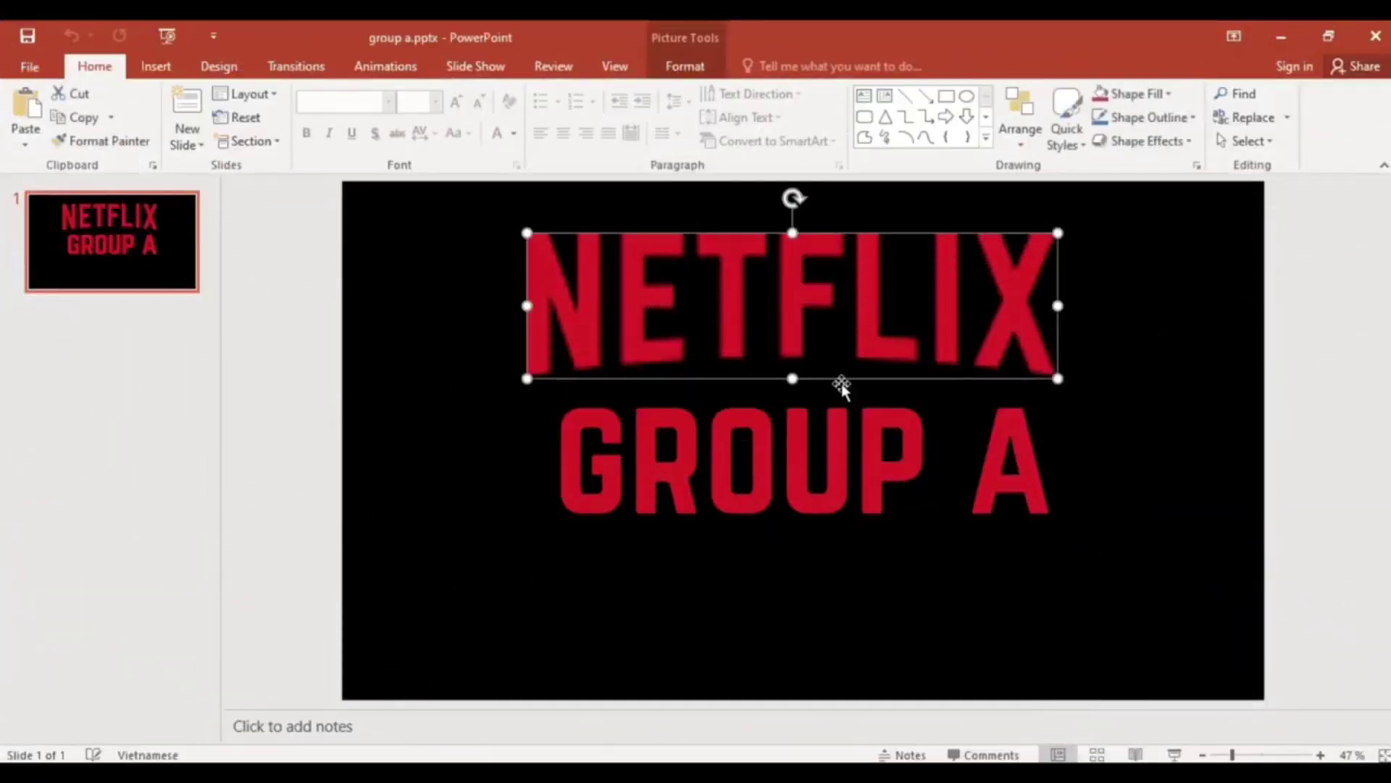
- In PowerPoint, open group a.pptx and move the GROUP A text box slightly down from the NETFLIX picture
{"action": "left_click", "coordinate": [810, 477]}
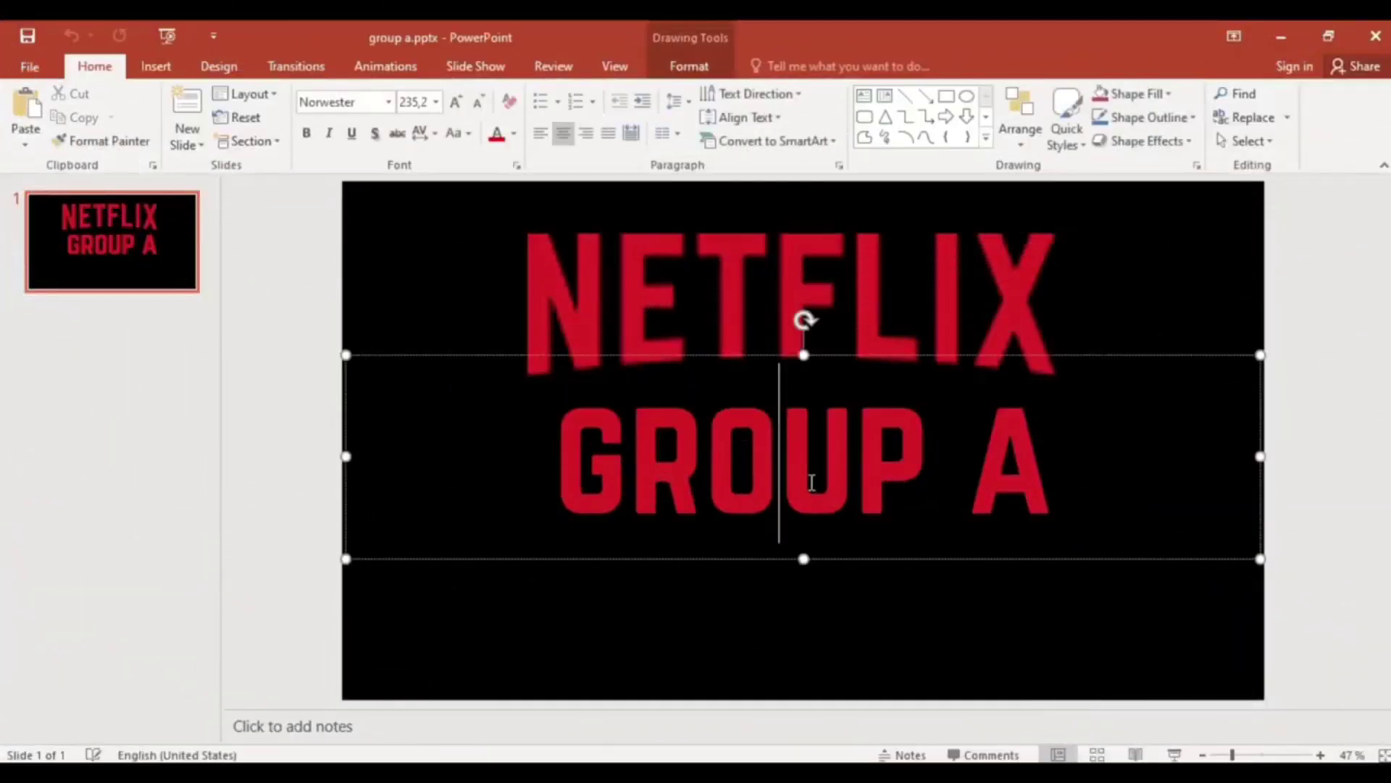
{"action": "left_click_drag", "start_coordinate": [1120, 349], "coordinate": [1136, 374]}
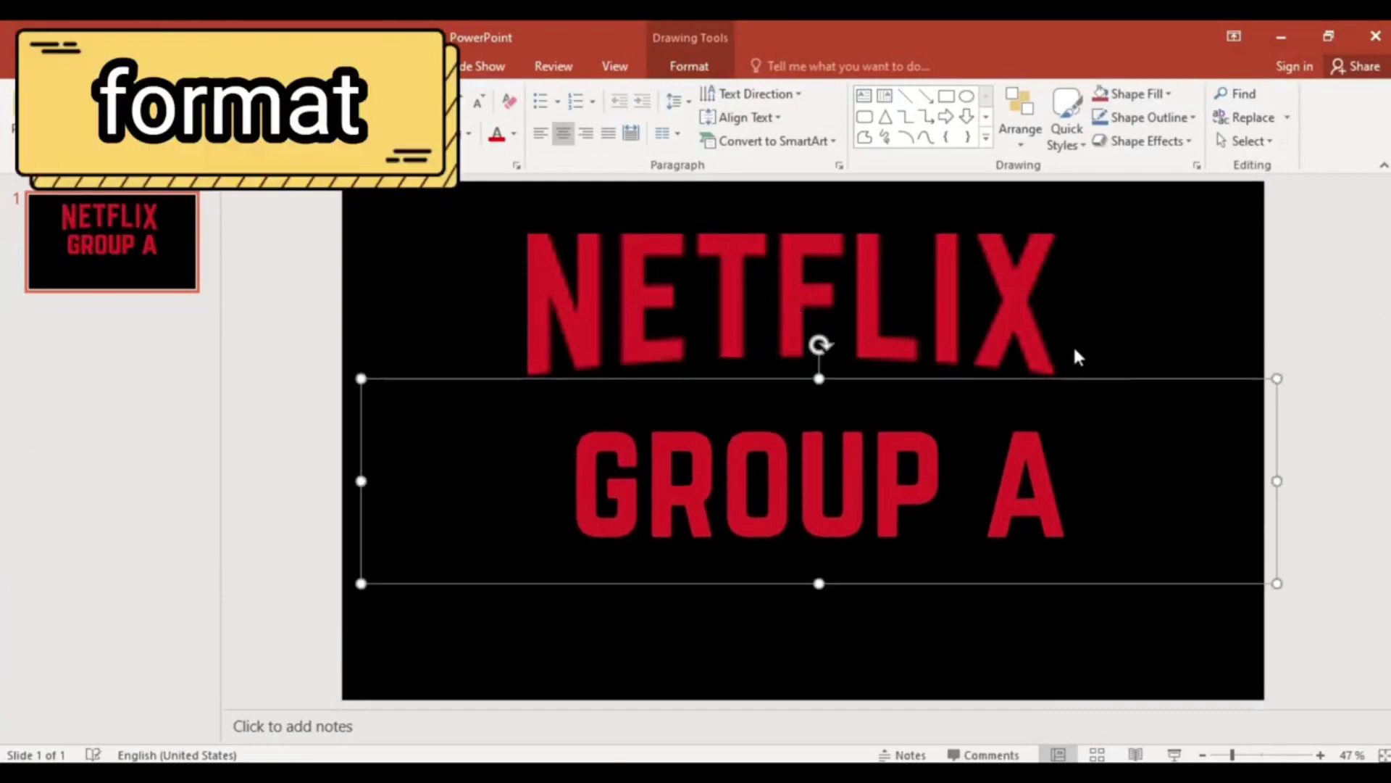
- Apply a Warp transform text effect to GROUP A, shrink it to 38,95 × 7,82 cm and centre it below NETFLIX
{"action": "left_click", "coordinate": [684, 67]}
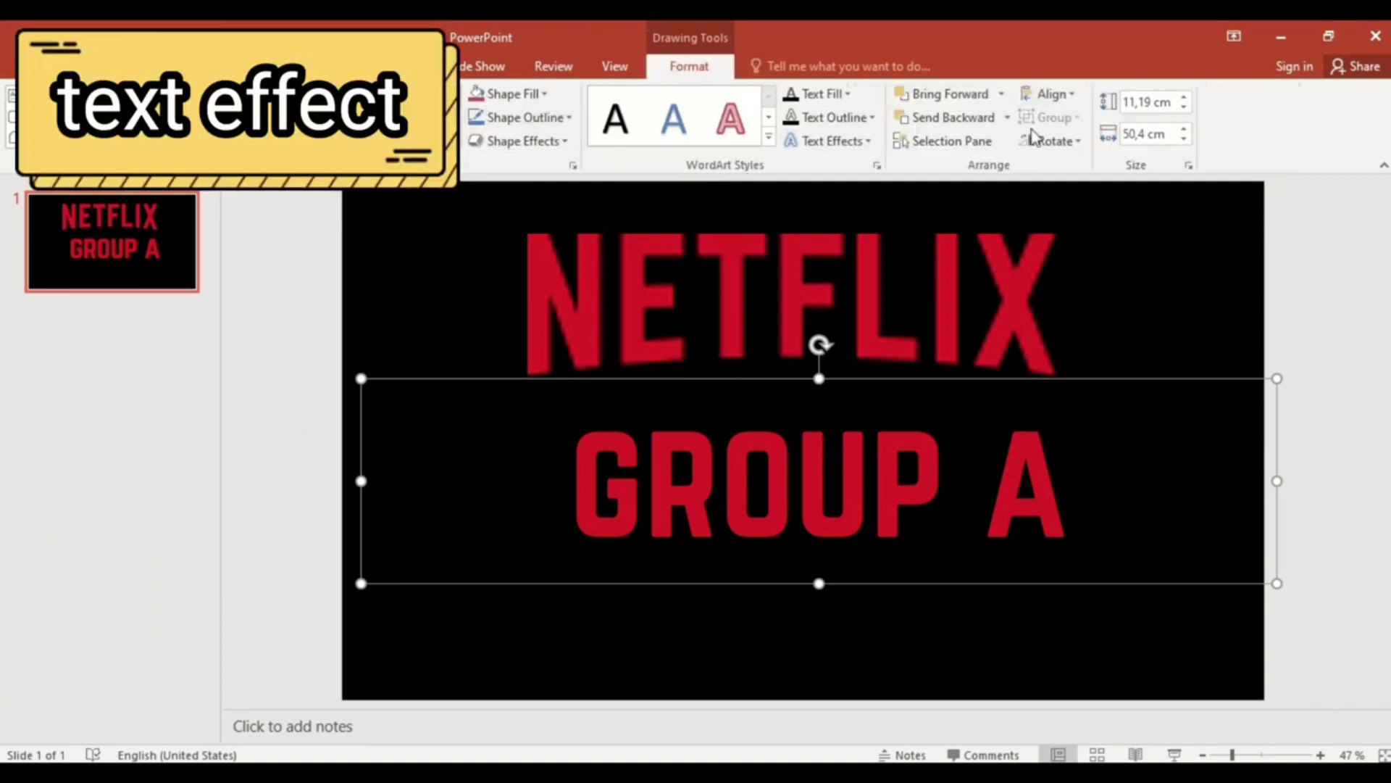
{"action": "left_click", "coordinate": [855, 142]}
{"action": "mouse_move", "coordinate": [853, 401]}
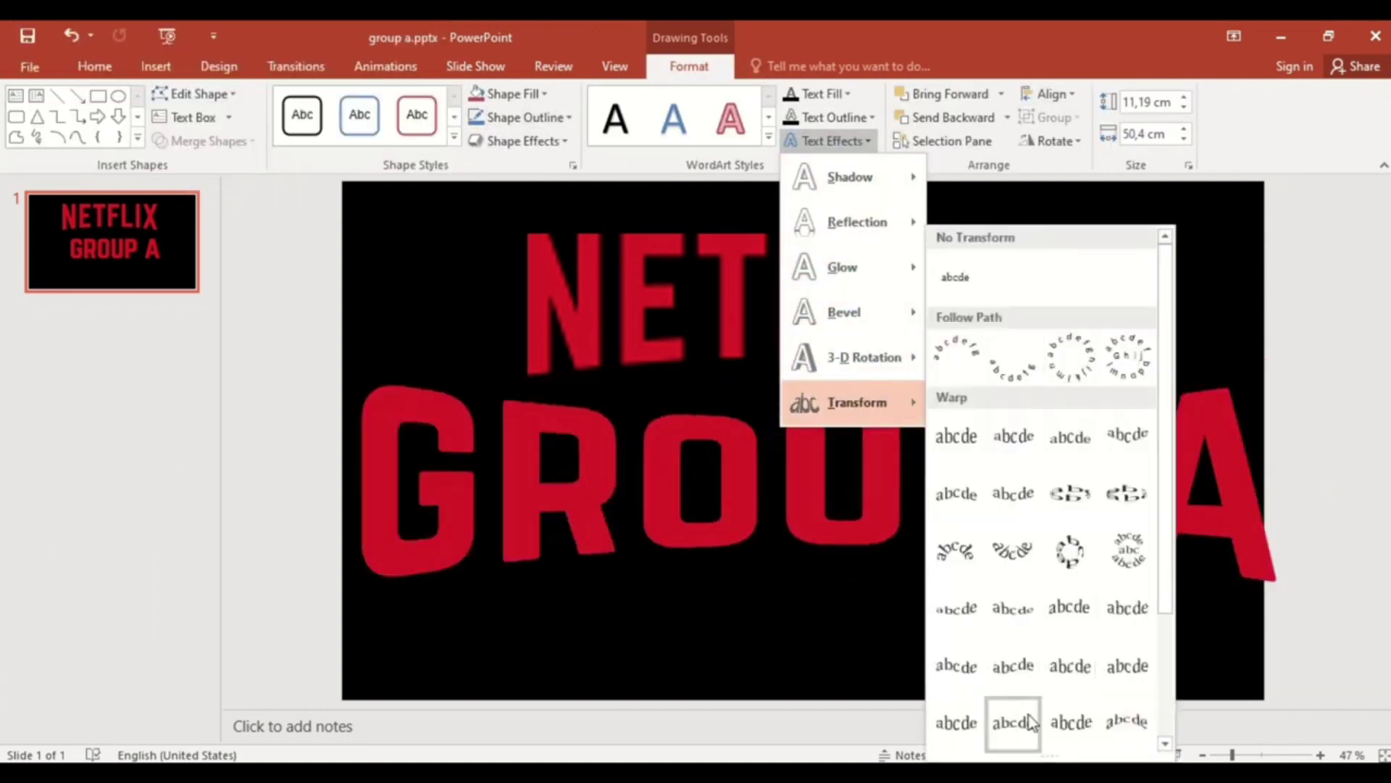
{"action": "left_click", "coordinate": [1027, 716]}
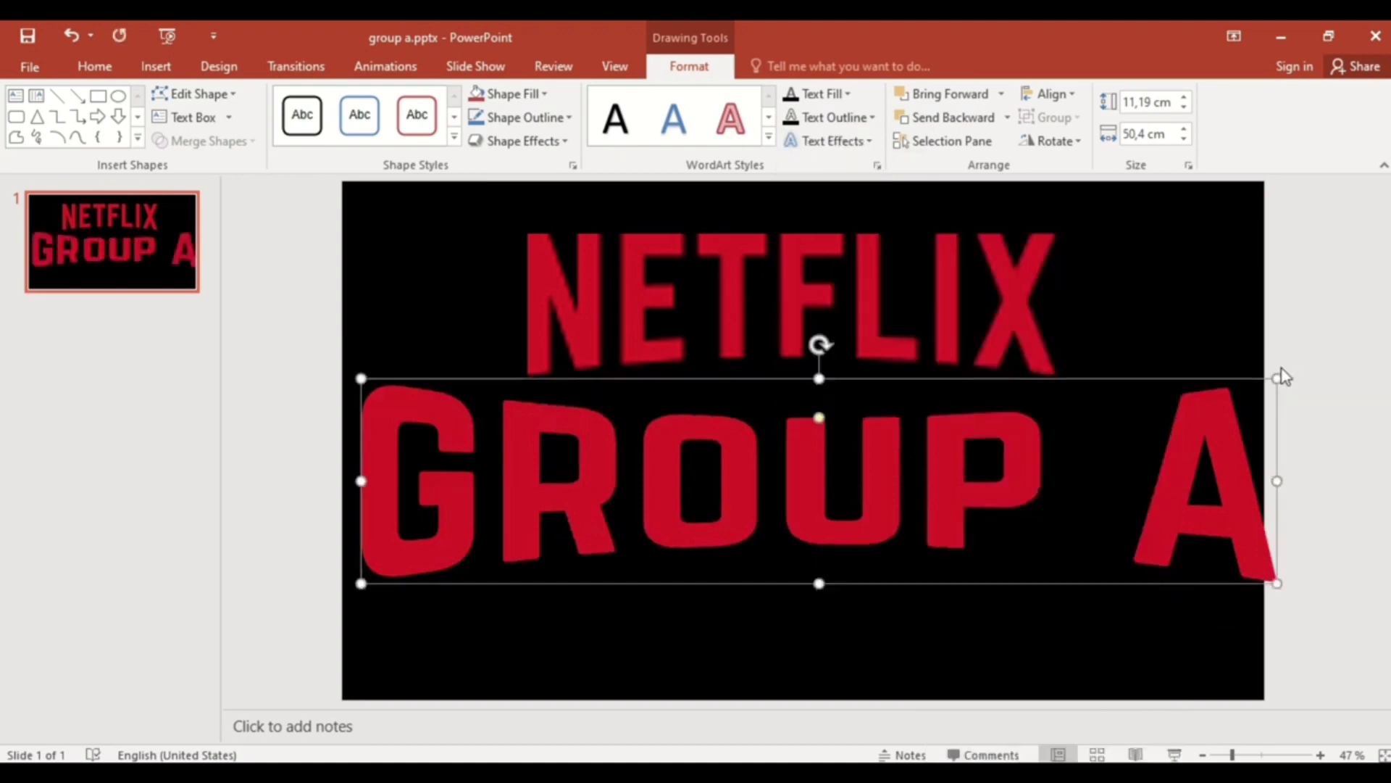
{"action": "left_click_drag", "start_coordinate": [1276, 377], "coordinate": [1069, 440]}
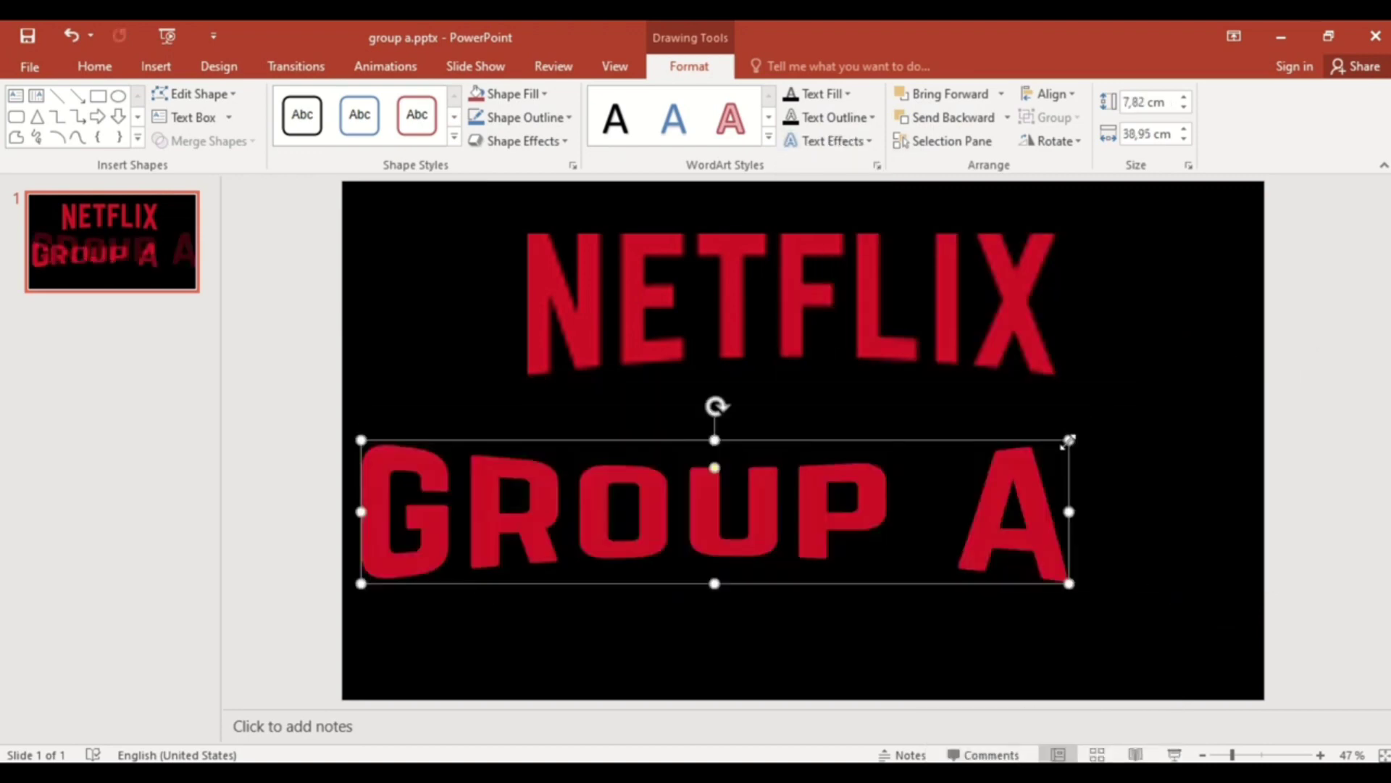
{"action": "left_click_drag", "start_coordinate": [942, 439], "coordinate": [1040, 416]}
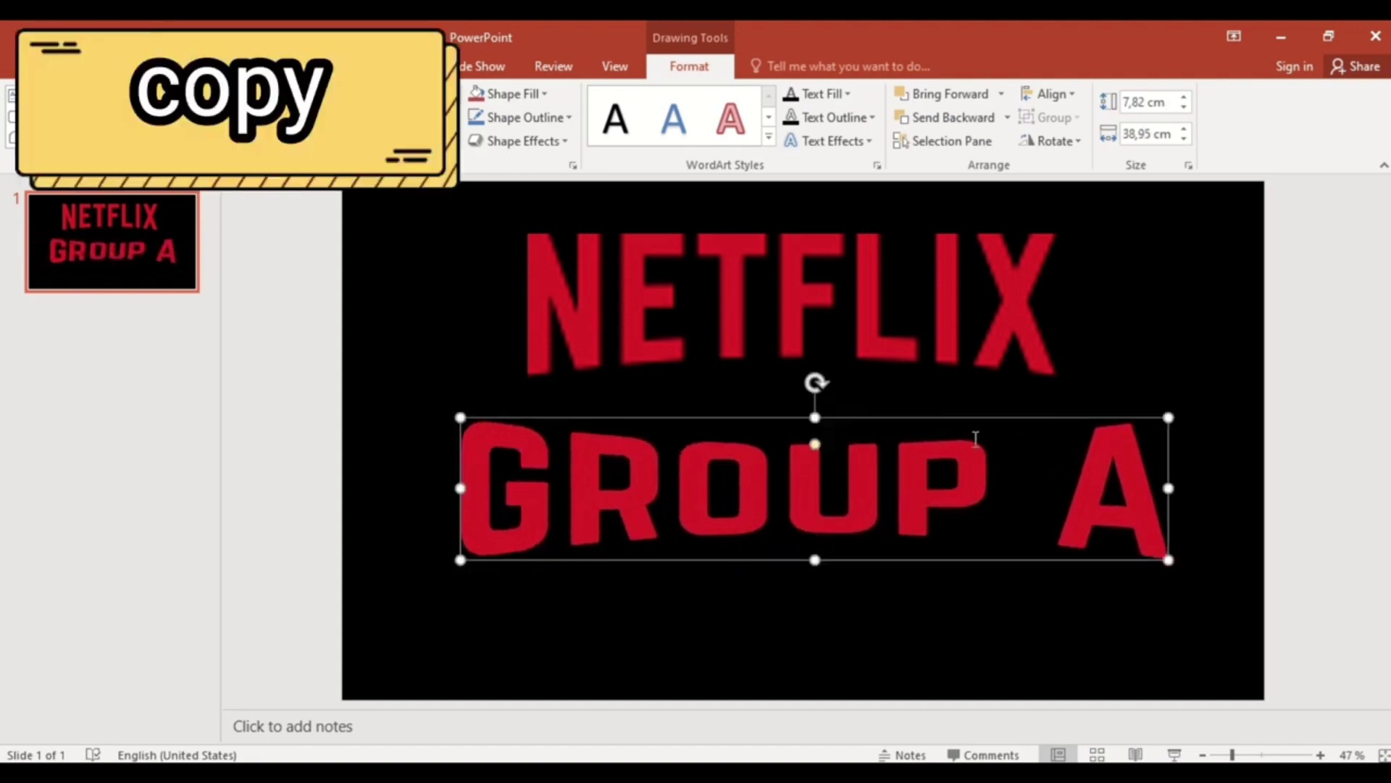
- Copy the warped GROUP A text, paste it onto page 2 of the Canva design group a and place it near the middle
{"action": "right_click", "coordinate": [1044, 423]}
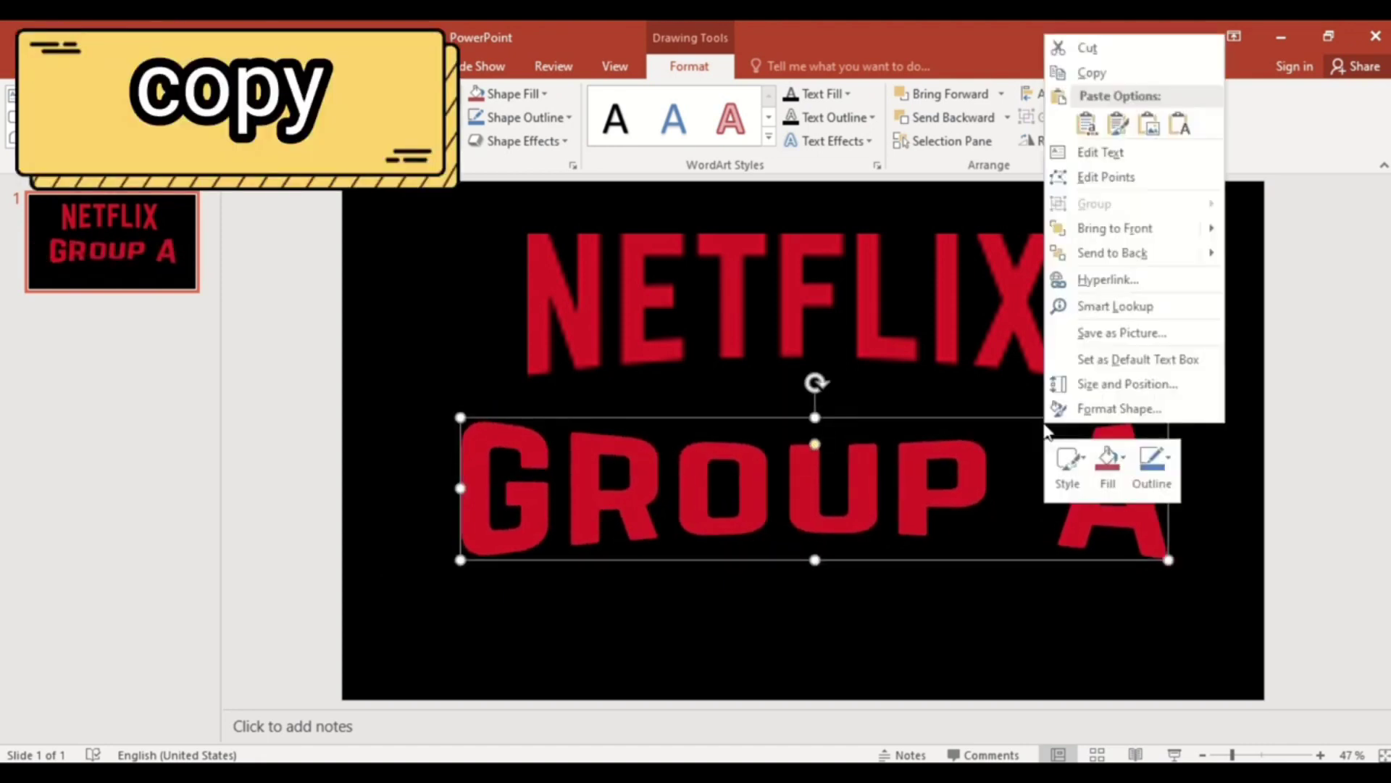
{"action": "left_click", "coordinate": [1093, 72]}
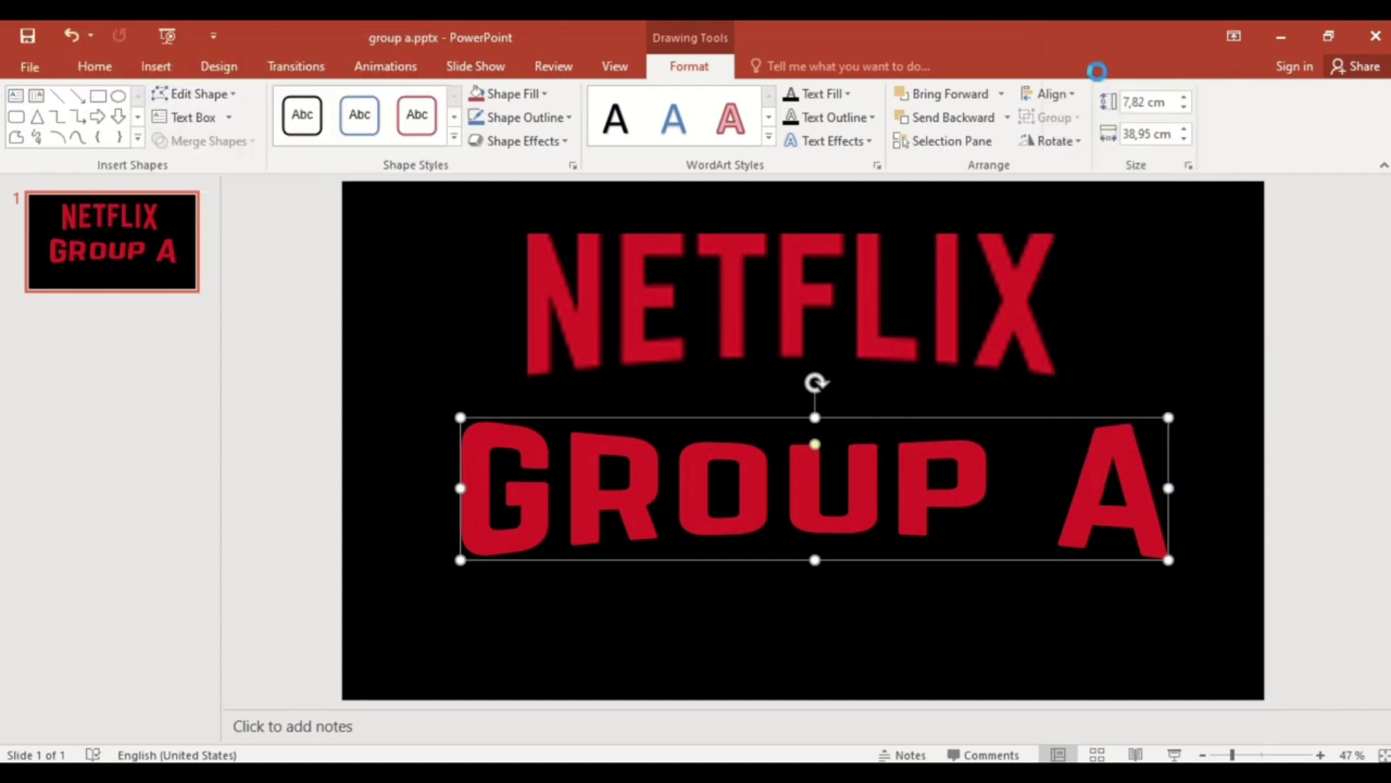
{"action": "key", "text": "alt+Tab"}
{"action": "key", "text": "ctrl+v"}
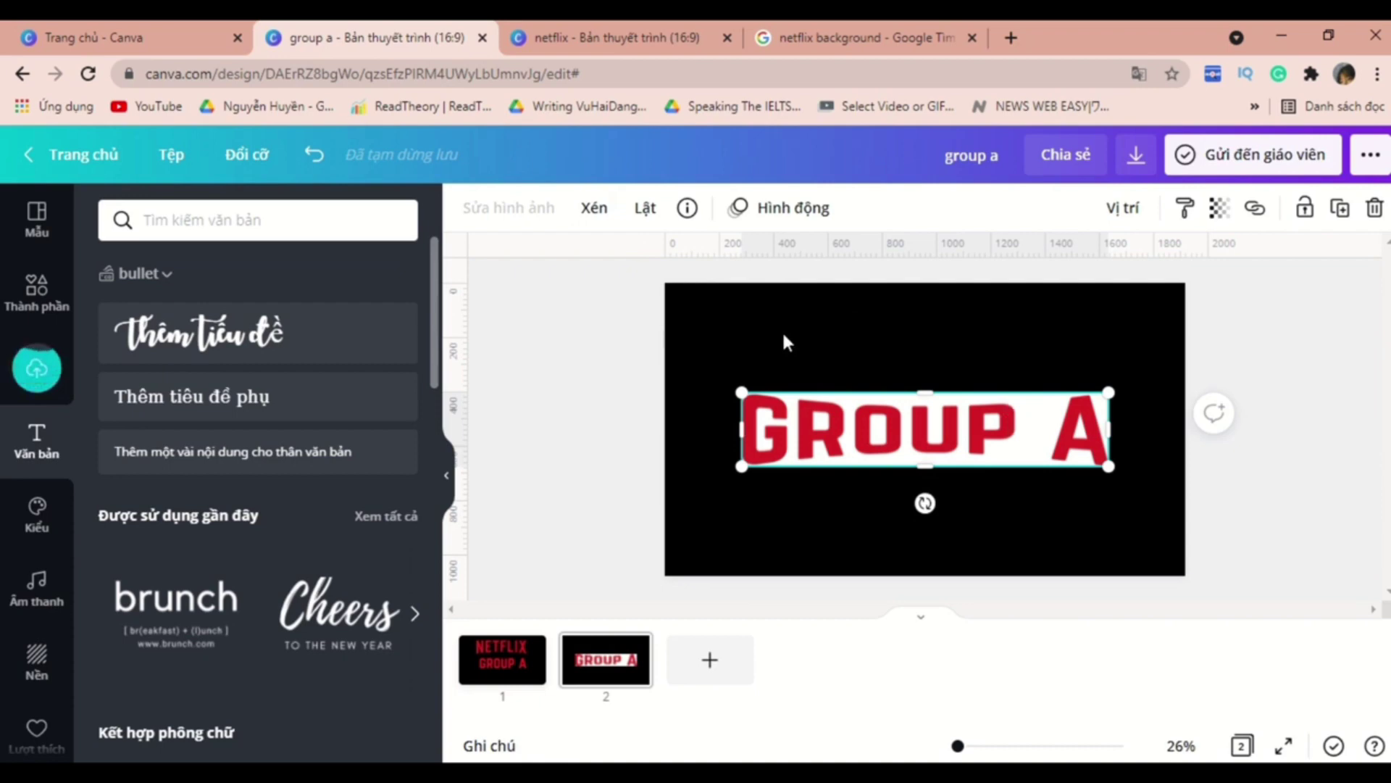
{"action": "left_click_drag", "start_coordinate": [899, 440], "coordinate": [905, 424]}
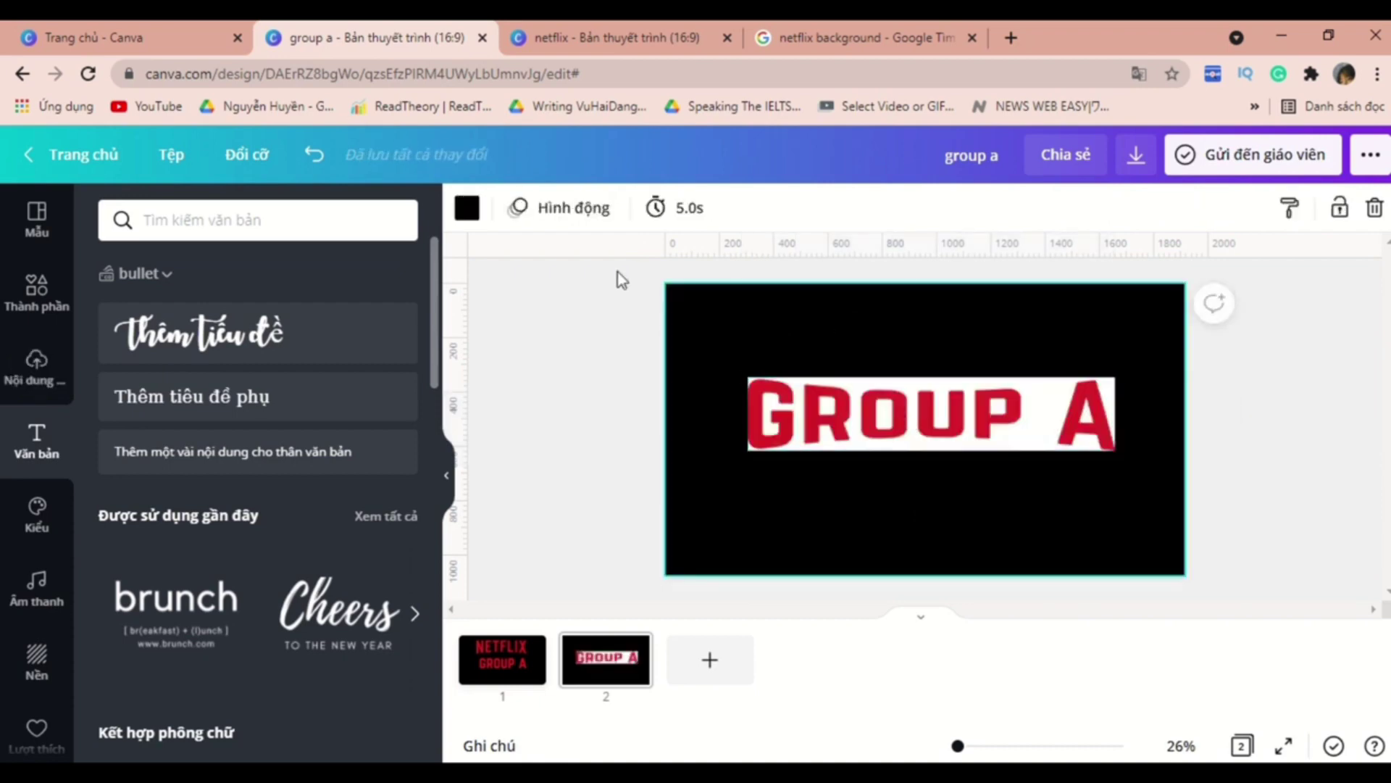
- Remove the white background from the pasted GROUP A image, enlarge it and centre it on the page
{"action": "left_click", "coordinate": [1013, 416]}
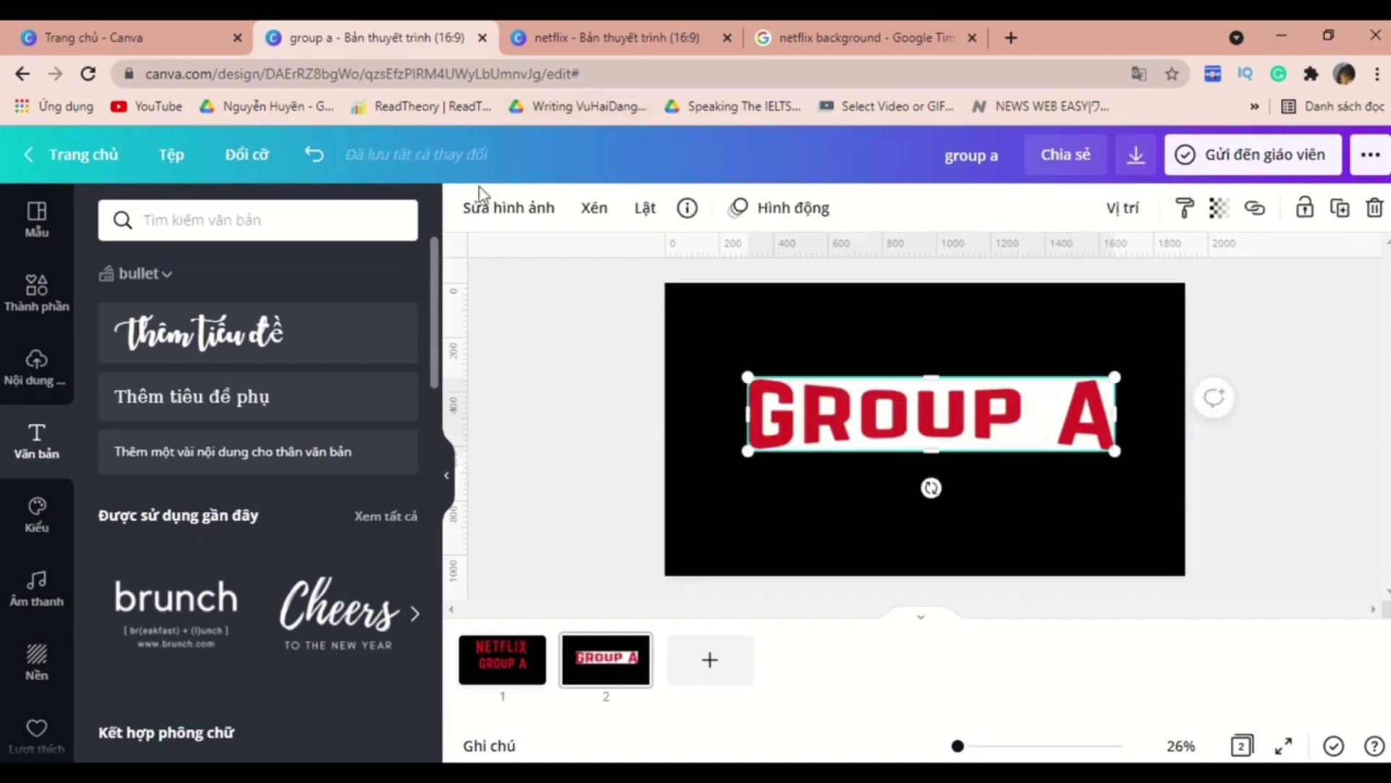
{"action": "left_click", "coordinate": [488, 212]}
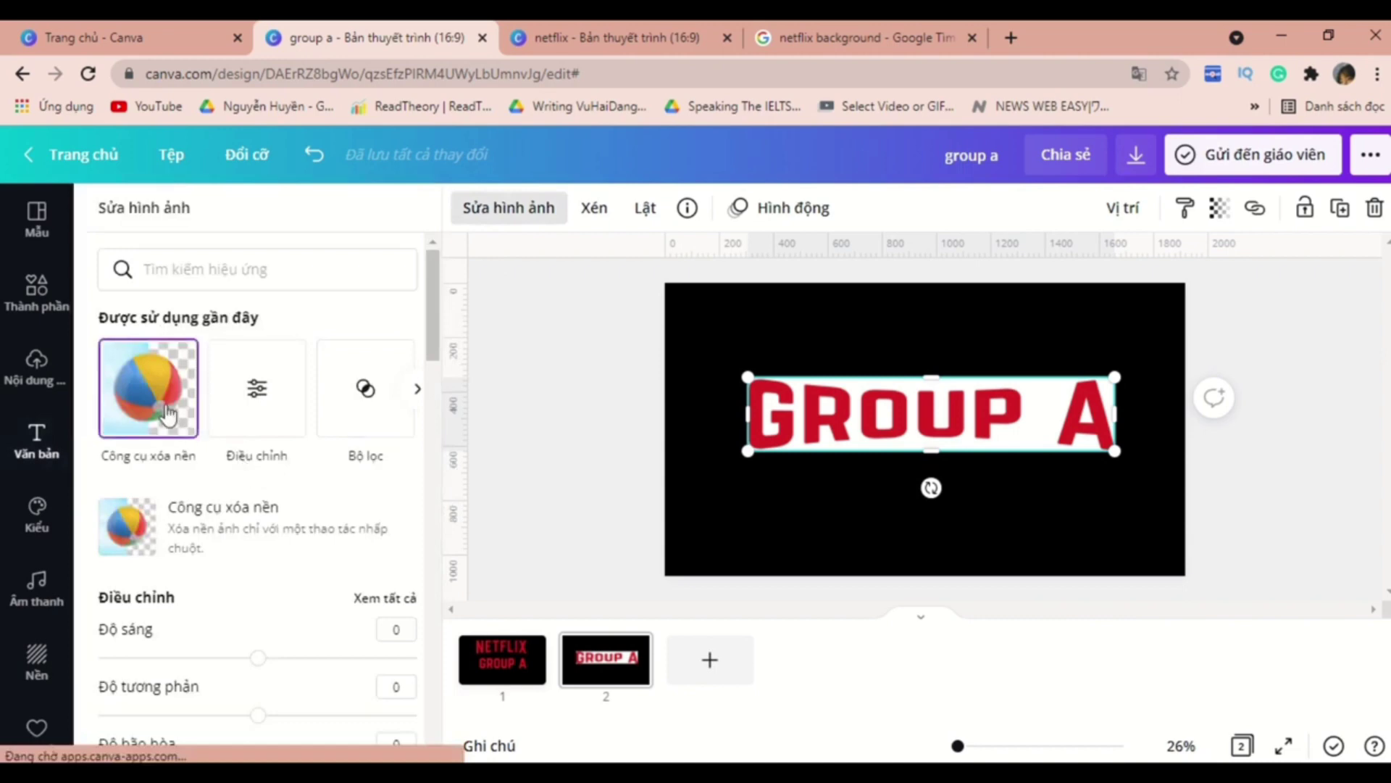
{"action": "left_click", "coordinate": [168, 410]}
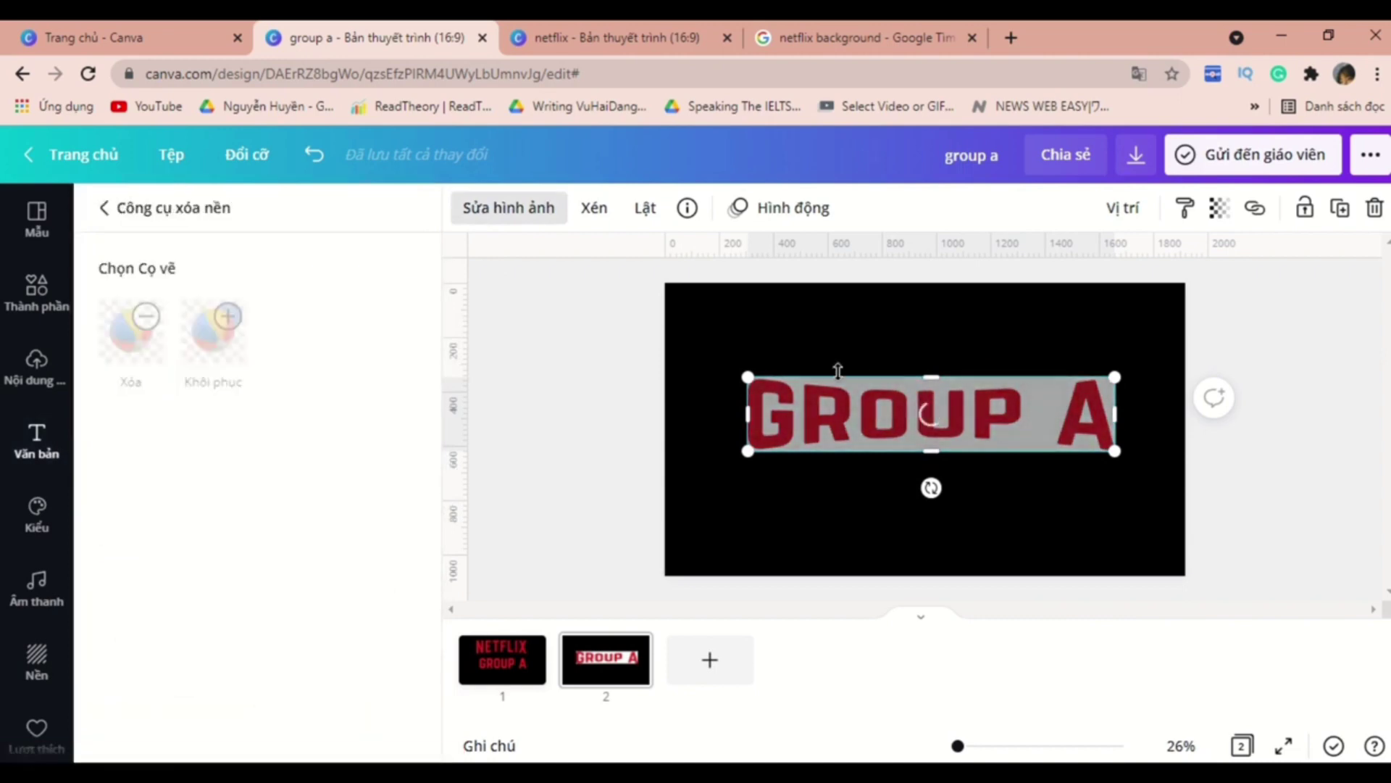
{"action": "left_click_drag", "start_coordinate": [1116, 376], "coordinate": [1169, 366]}
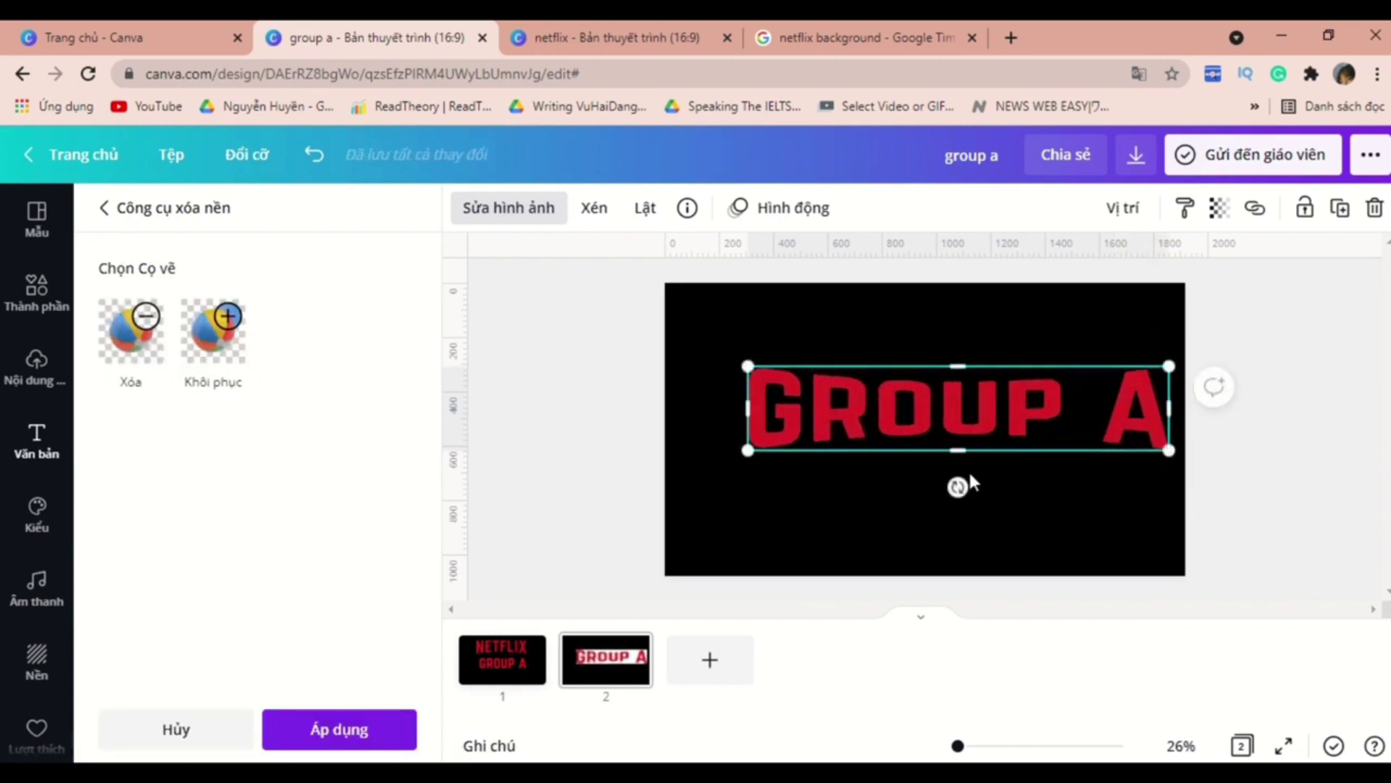
{"action": "left_click_drag", "start_coordinate": [1098, 403], "coordinate": [1065, 424]}
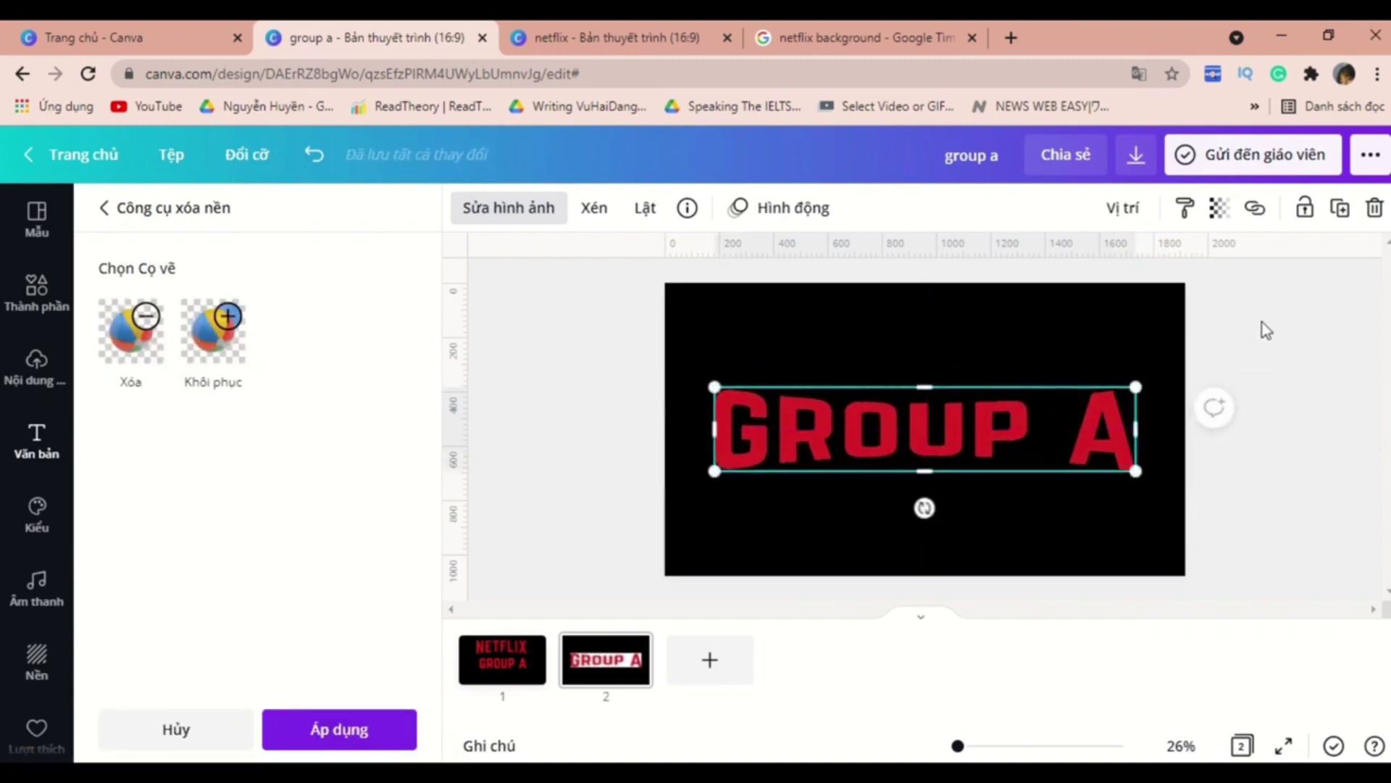
{"action": "left_click", "coordinate": [1154, 336]}
- Delete the first page with NETFLIX and GROUP A, and add a new blank page after the warped GROUP A page
{"action": "left_click", "coordinate": [510, 671]}
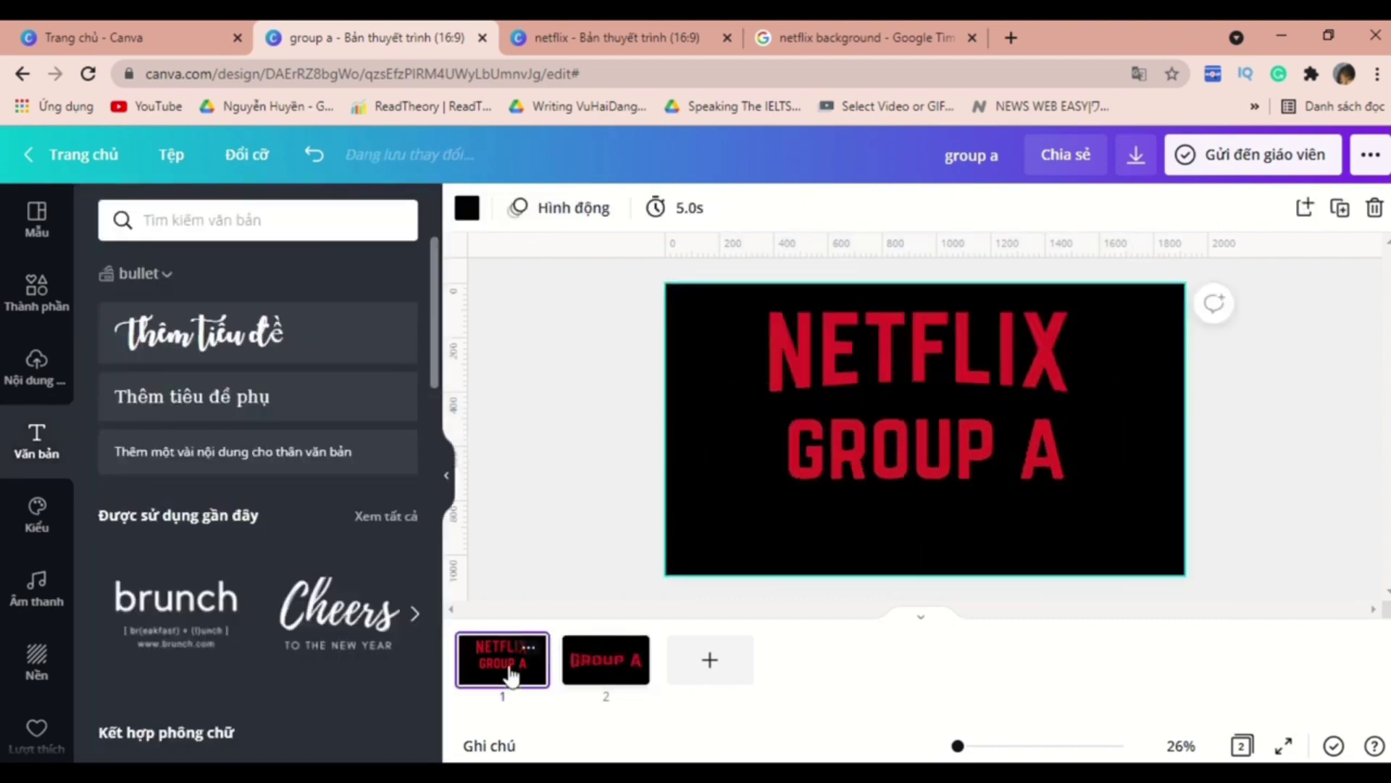
{"action": "key", "text": "Delete"}
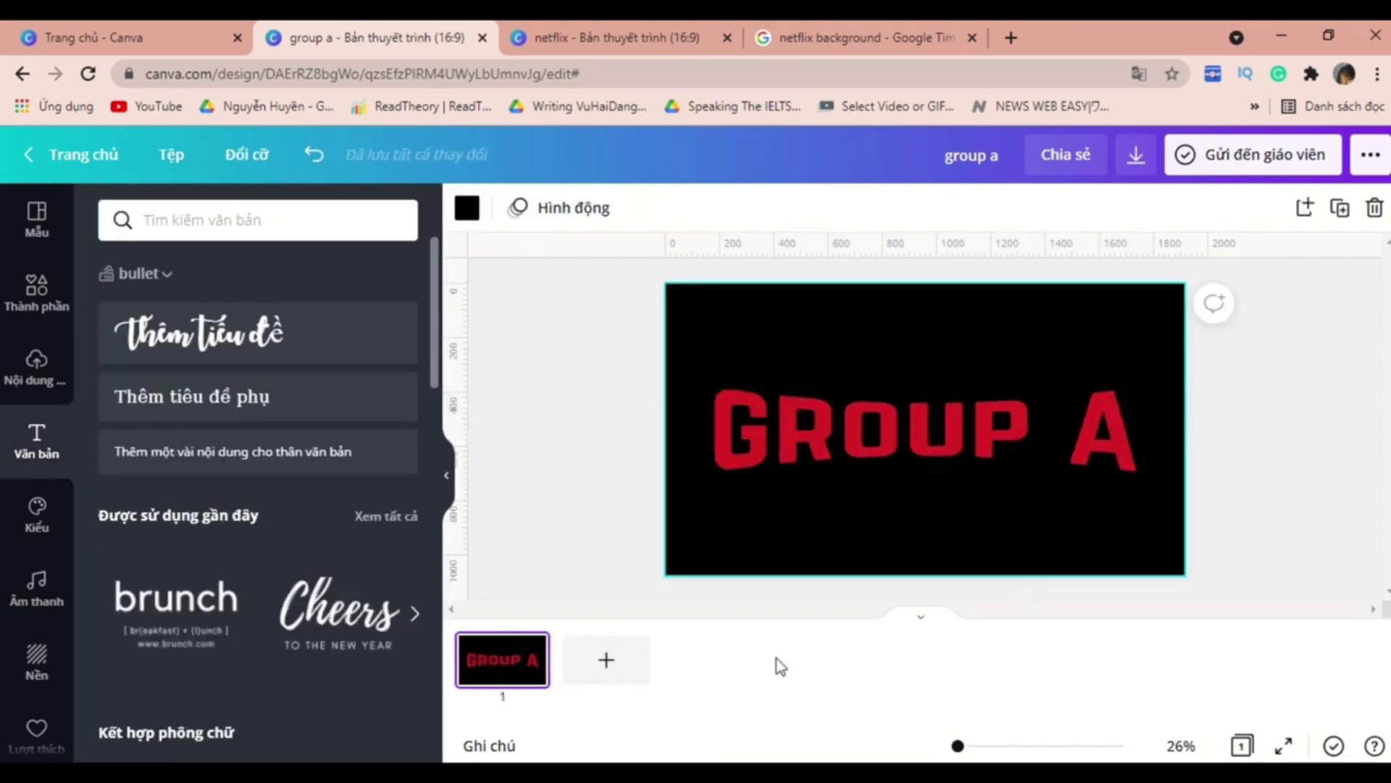
{"action": "left_click", "coordinate": [606, 659]}
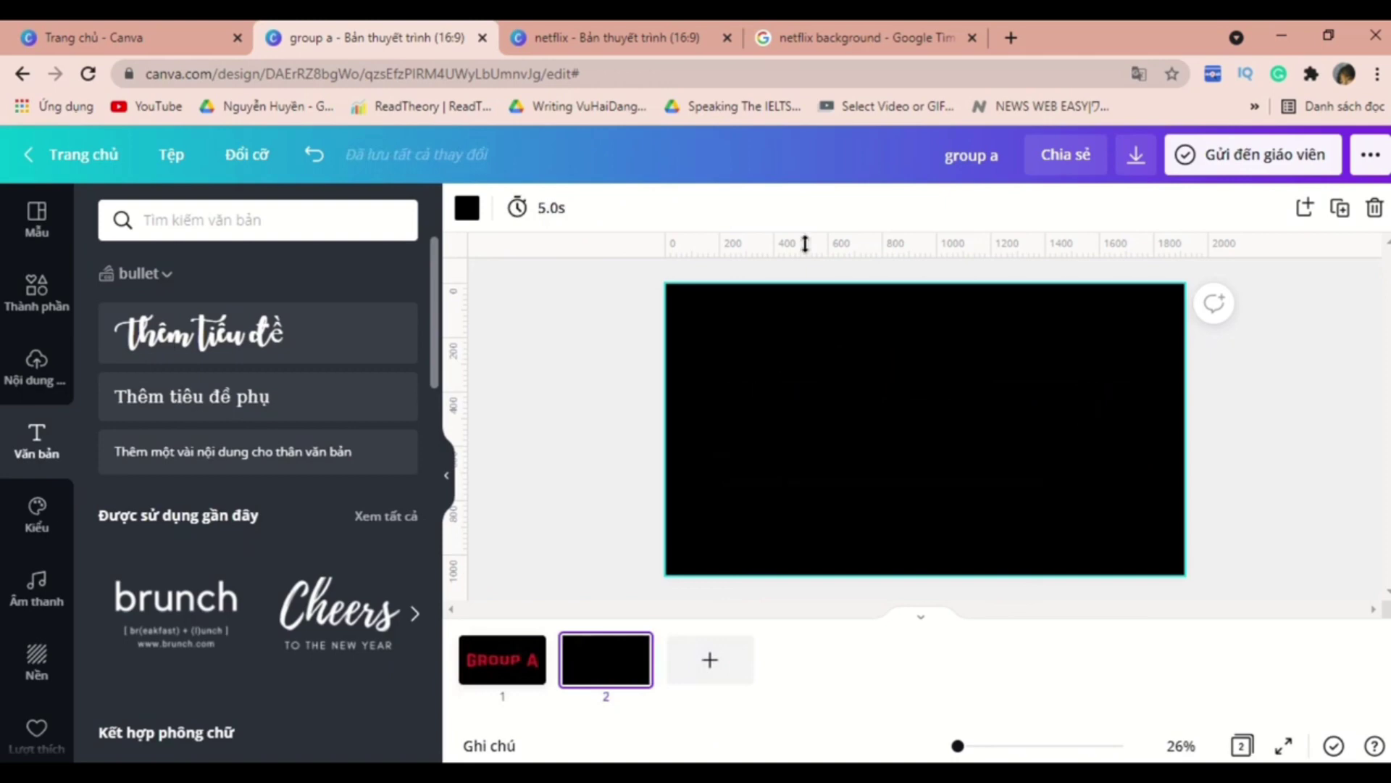
- Copy the 1920 × 1080 Xbox Store Checker picture from the netflix background image results and paste it onto page 2 in Canva
{"action": "left_click", "coordinate": [848, 40]}
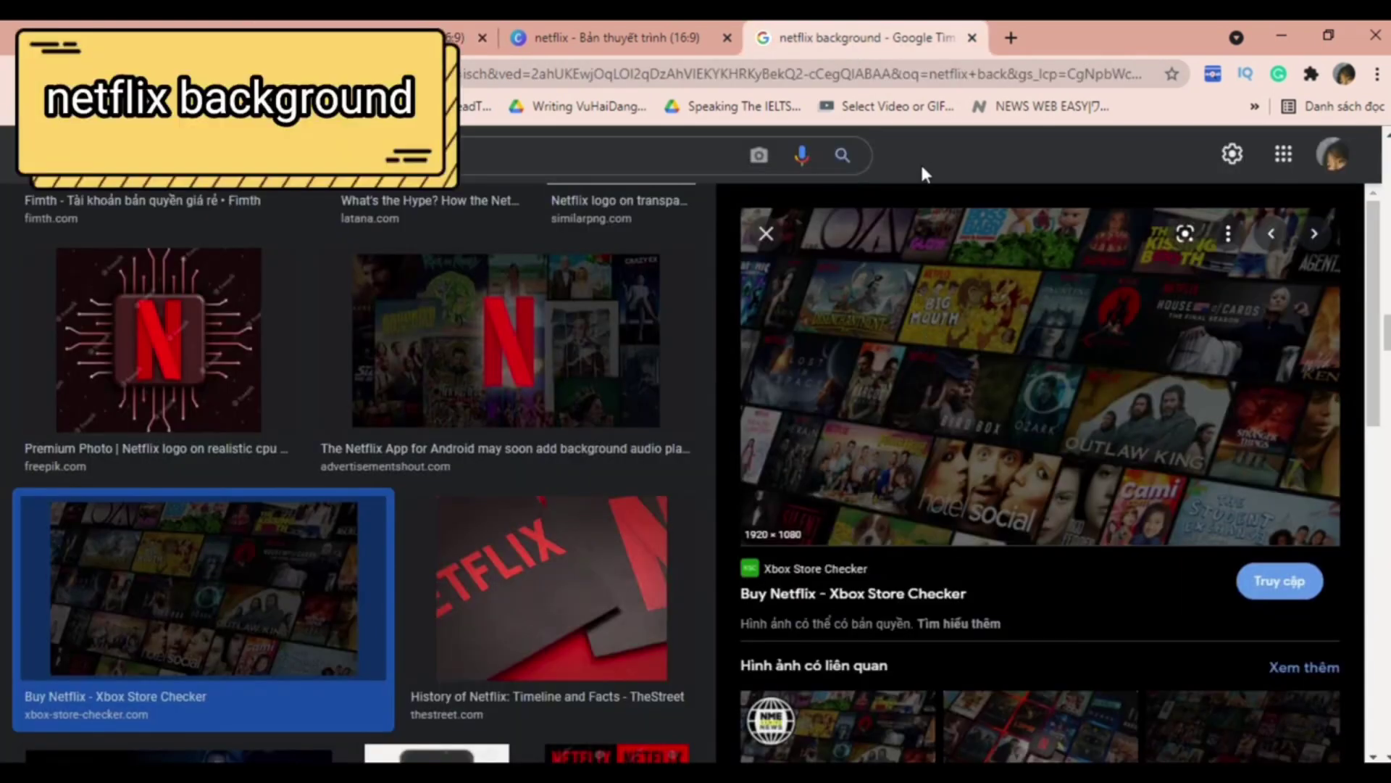
{"action": "right_click", "coordinate": [940, 286]}
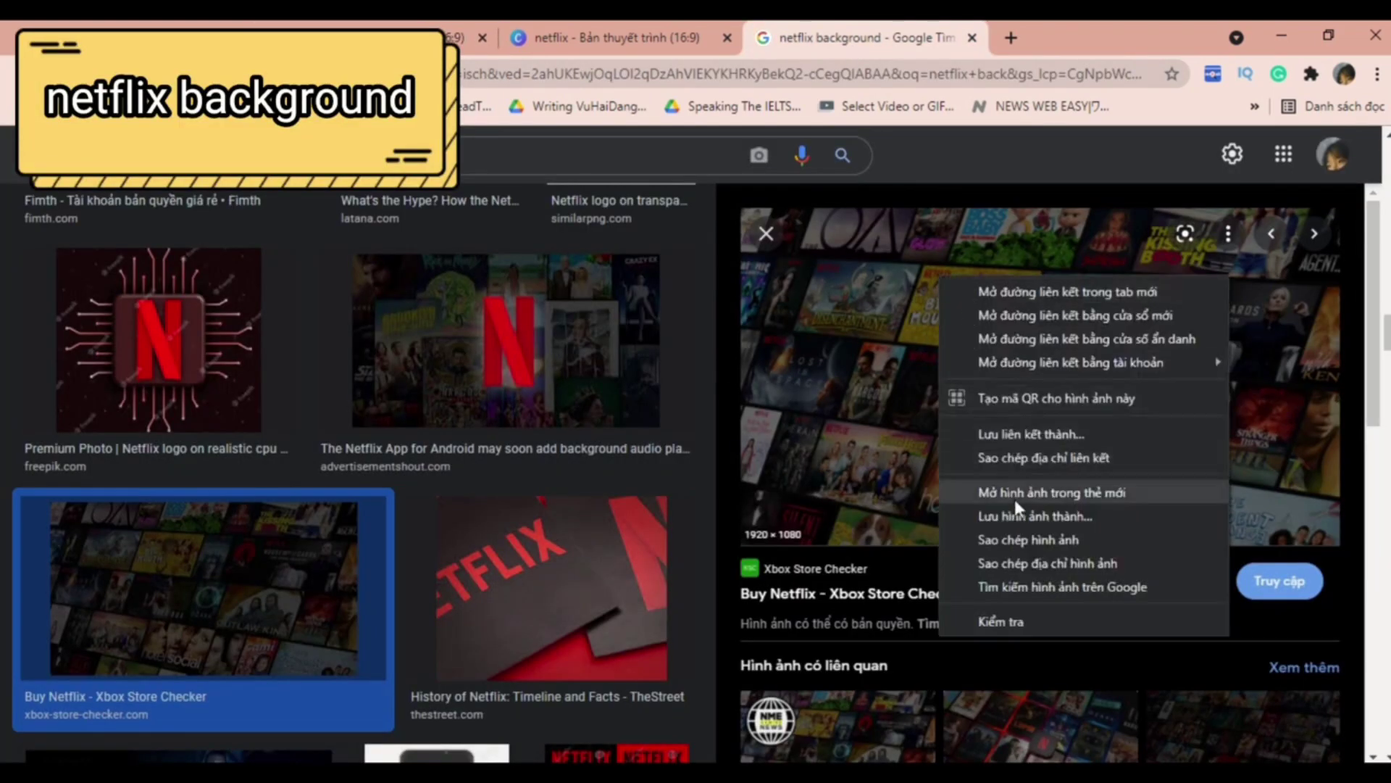
{"action": "left_click", "coordinate": [1020, 543]}
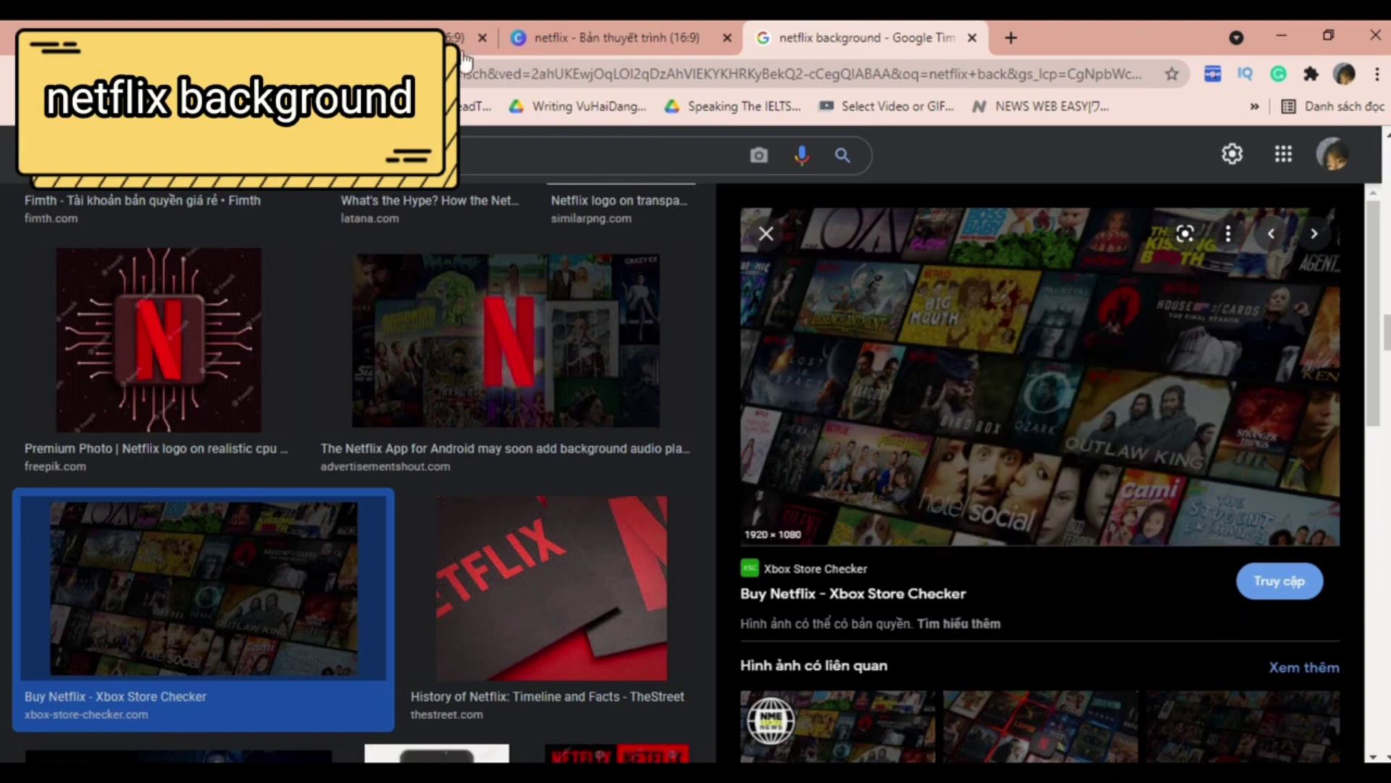
{"action": "left_click", "coordinate": [445, 37]}
{"action": "key", "text": "ctrl+v"}
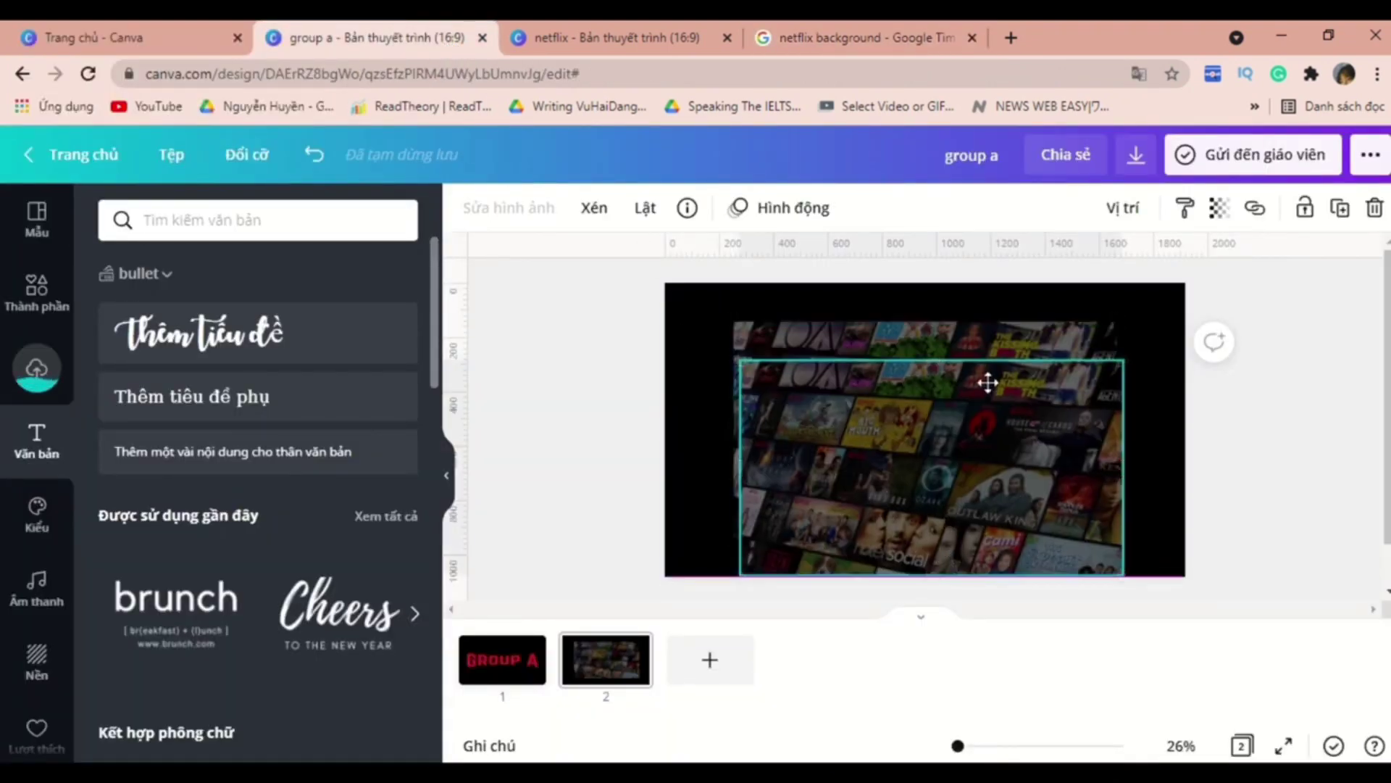
- Scale the pasted Netflix background picture from opposite corners until it covers the whole page
{"action": "key", "text": "Escape"}
{"action": "left_click", "coordinate": [1006, 410]}
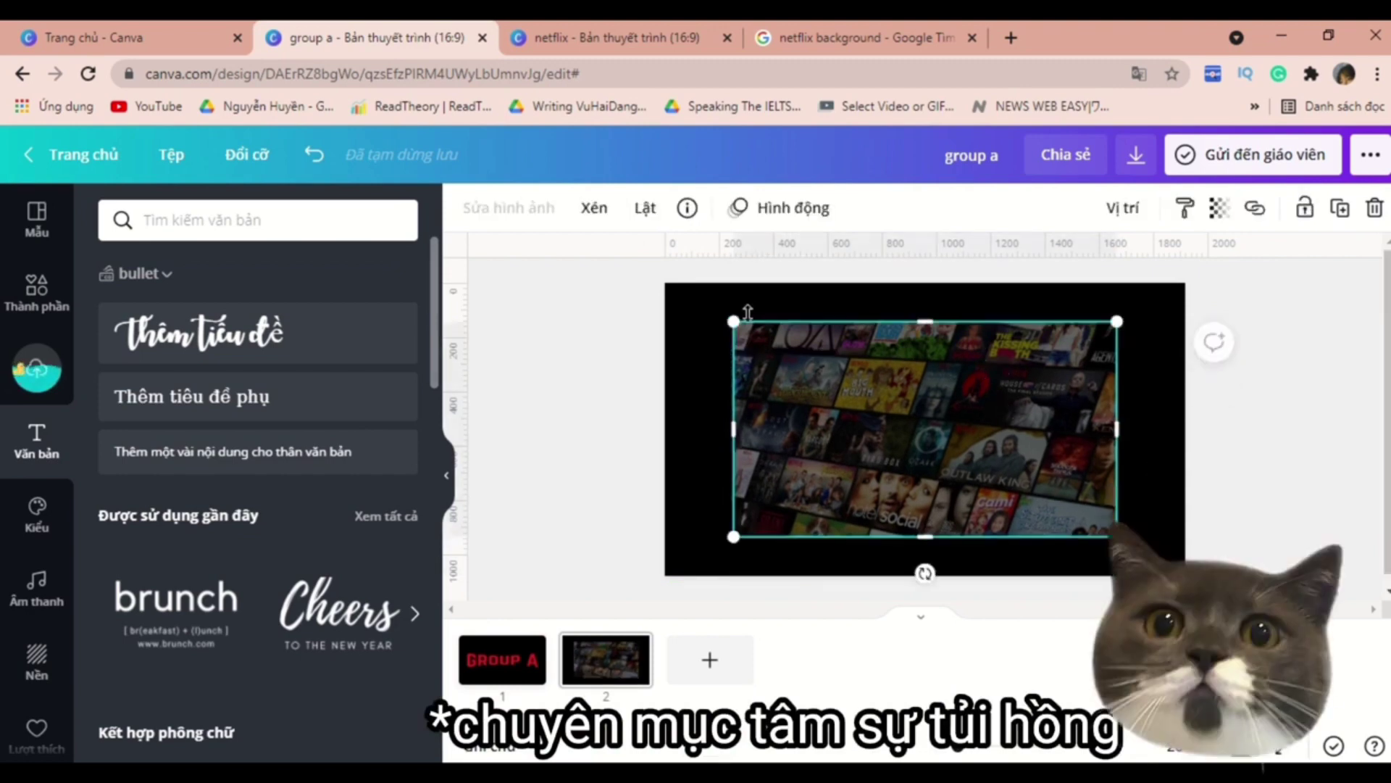
{"action": "left_click_drag", "start_coordinate": [735, 321], "coordinate": [668, 286]}
{"action": "left_click_drag", "start_coordinate": [1114, 536], "coordinate": [1184, 575]}
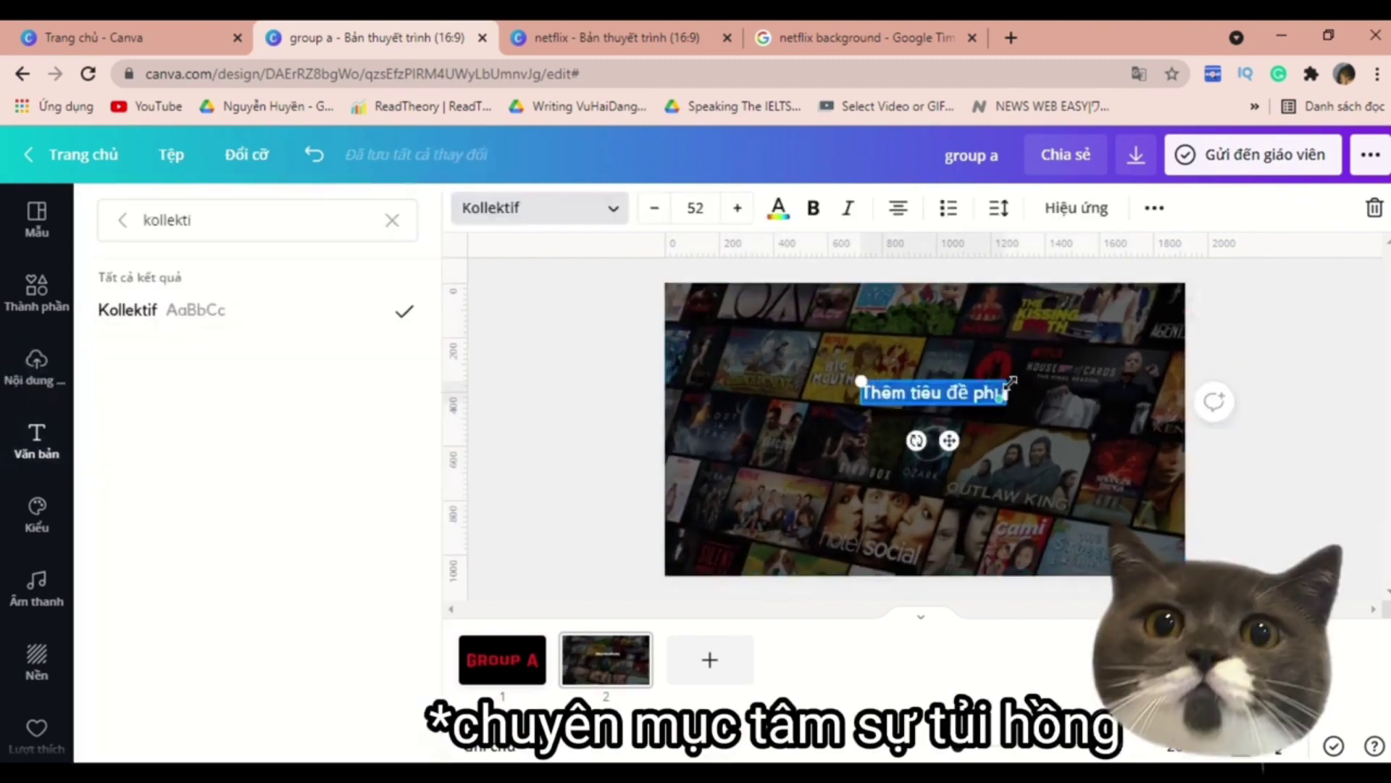
- Enlarge the Kollektif subheading to size 90,7 and replace its text with "Ultimate films, TV programmes and more"
{"action": "left_click_drag", "start_coordinate": [1011, 392], "coordinate": [1113, 404]}
{"action": "left_click_drag", "start_coordinate": [1005, 438], "coordinate": [950, 465]}
{"action": "type", "text": "Ultimate"}
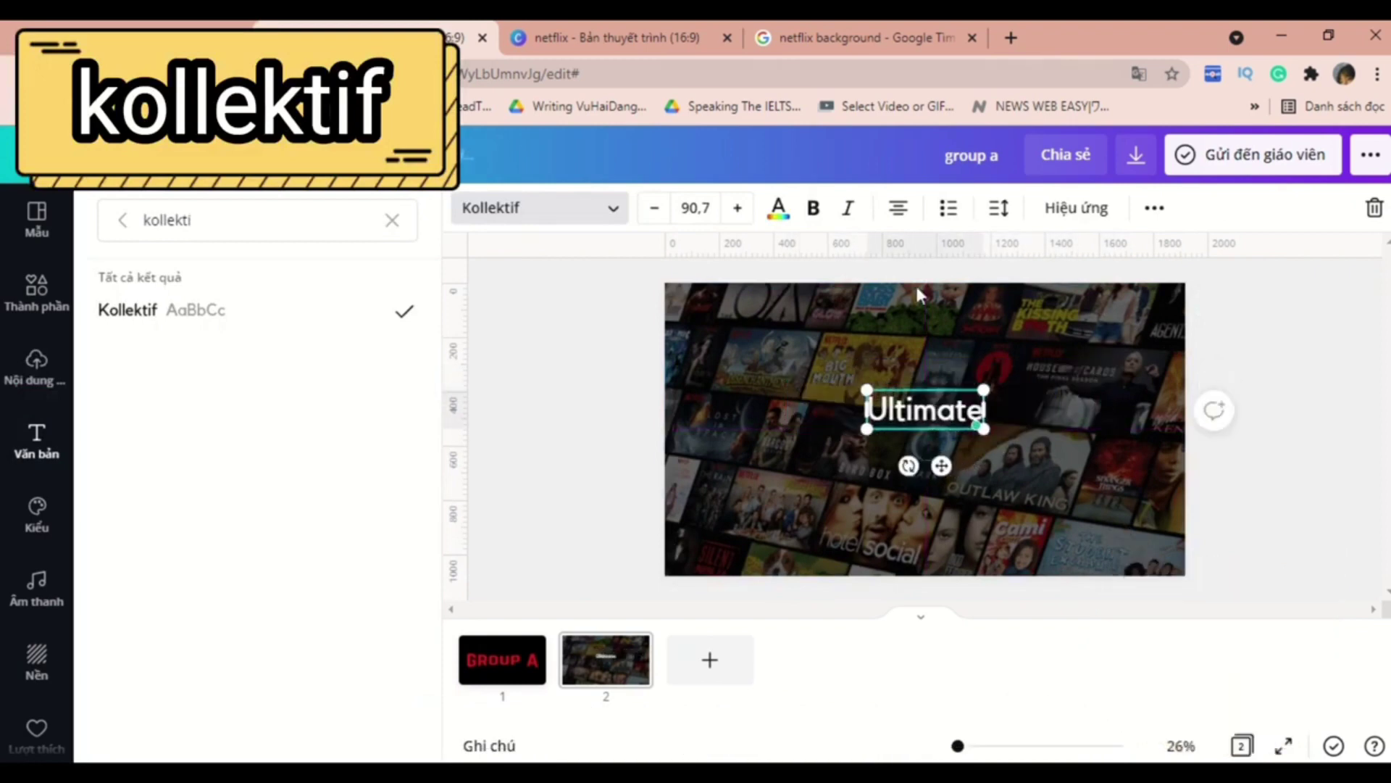
{"action": "type", "text": " films, TV programmes and more"}
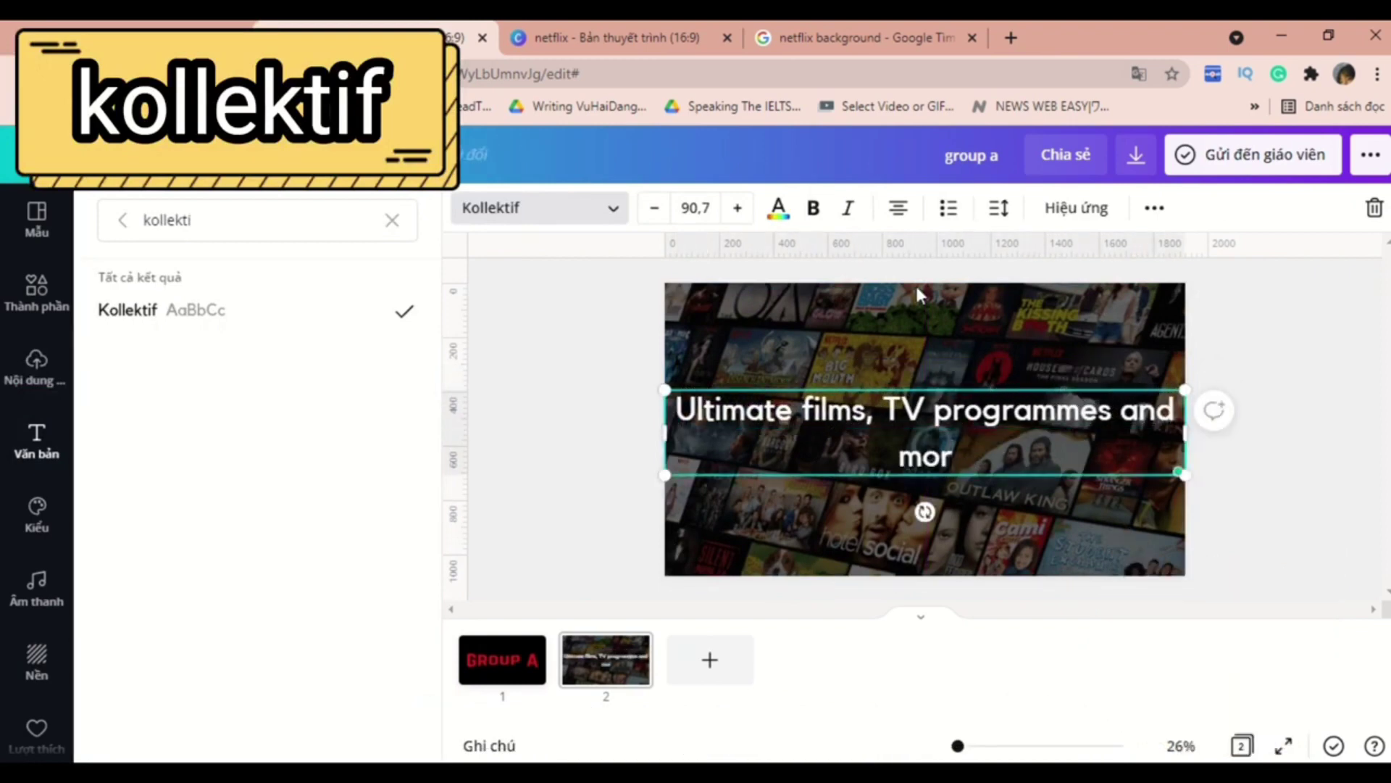
- Narrow the headline's text box so it wraps onto three lines, and place it centred in the page's upper half
{"action": "left_click_drag", "start_coordinate": [1182, 432], "coordinate": [1100, 437]}
{"action": "mouse_move", "coordinate": [1005, 425]}
{"action": "left_mouse_down"}
{"action": "mouse_move", "coordinate": [1052, 392]}
{"action": "mouse_move", "coordinate": [1003, 413]}
{"action": "mouse_move", "coordinate": [1050, 420]}
{"action": "mouse_move", "coordinate": [995, 422]}
{"action": "left_mouse_up"}
{"action": "left_click", "coordinate": [968, 509]}
- Add a square shape to page 2, move it below the headline and colour it white
{"action": "left_click", "coordinate": [36, 292]}
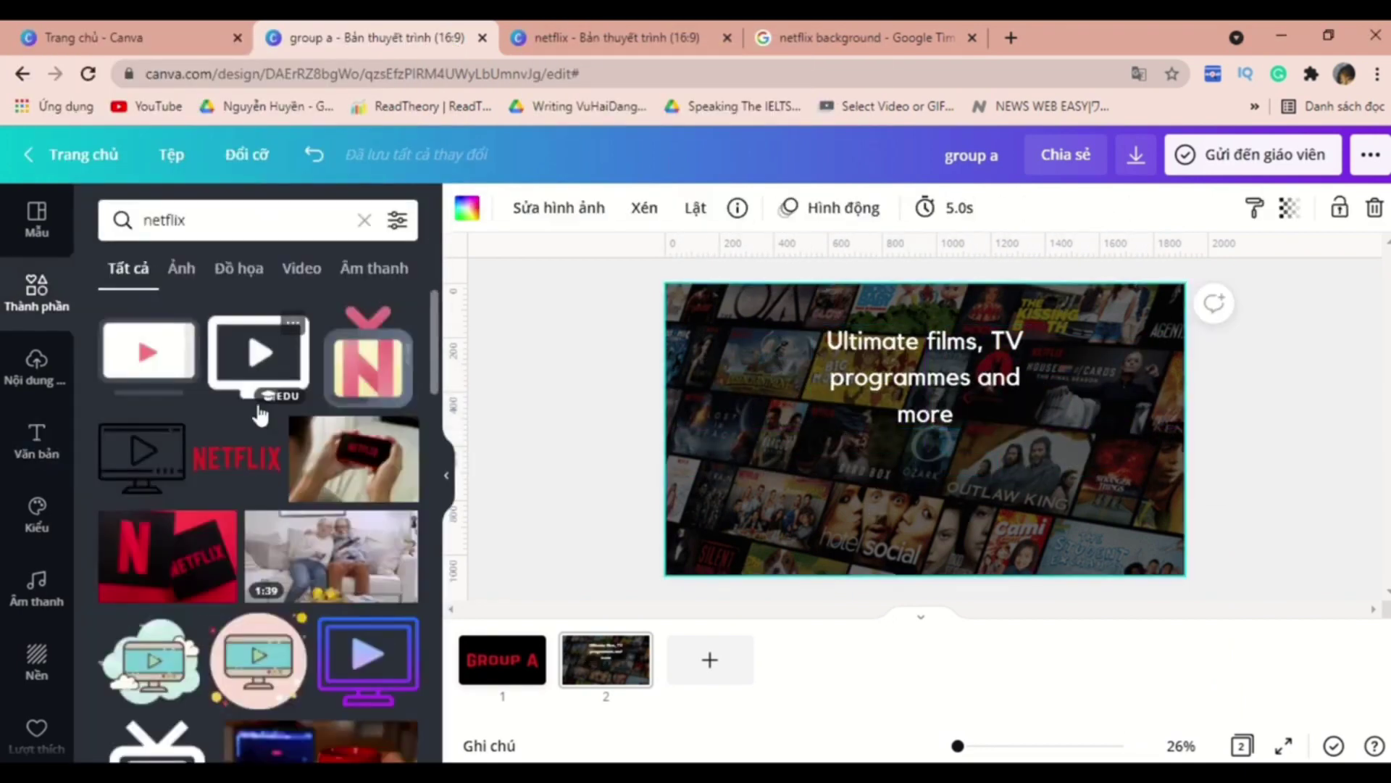
{"action": "left_click", "coordinate": [367, 221]}
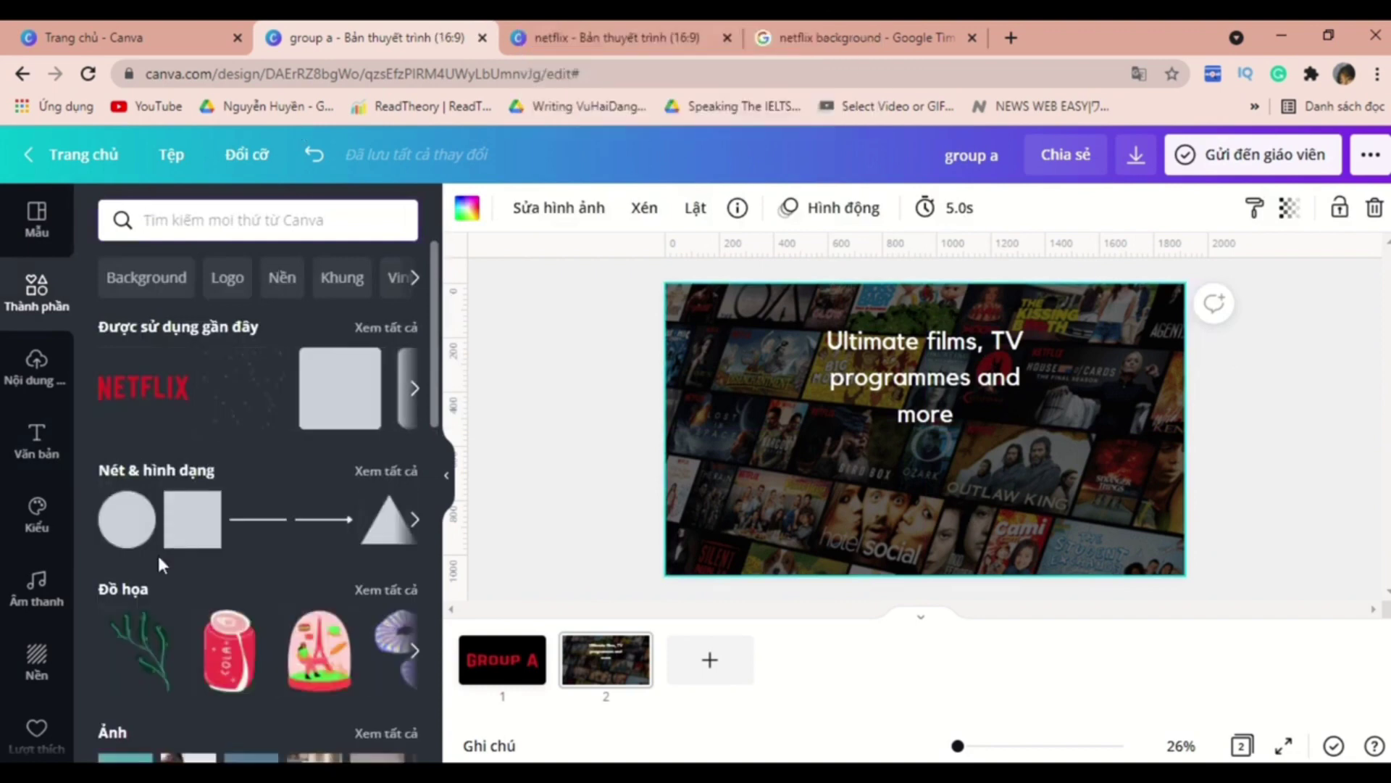
{"action": "left_click", "coordinate": [192, 519]}
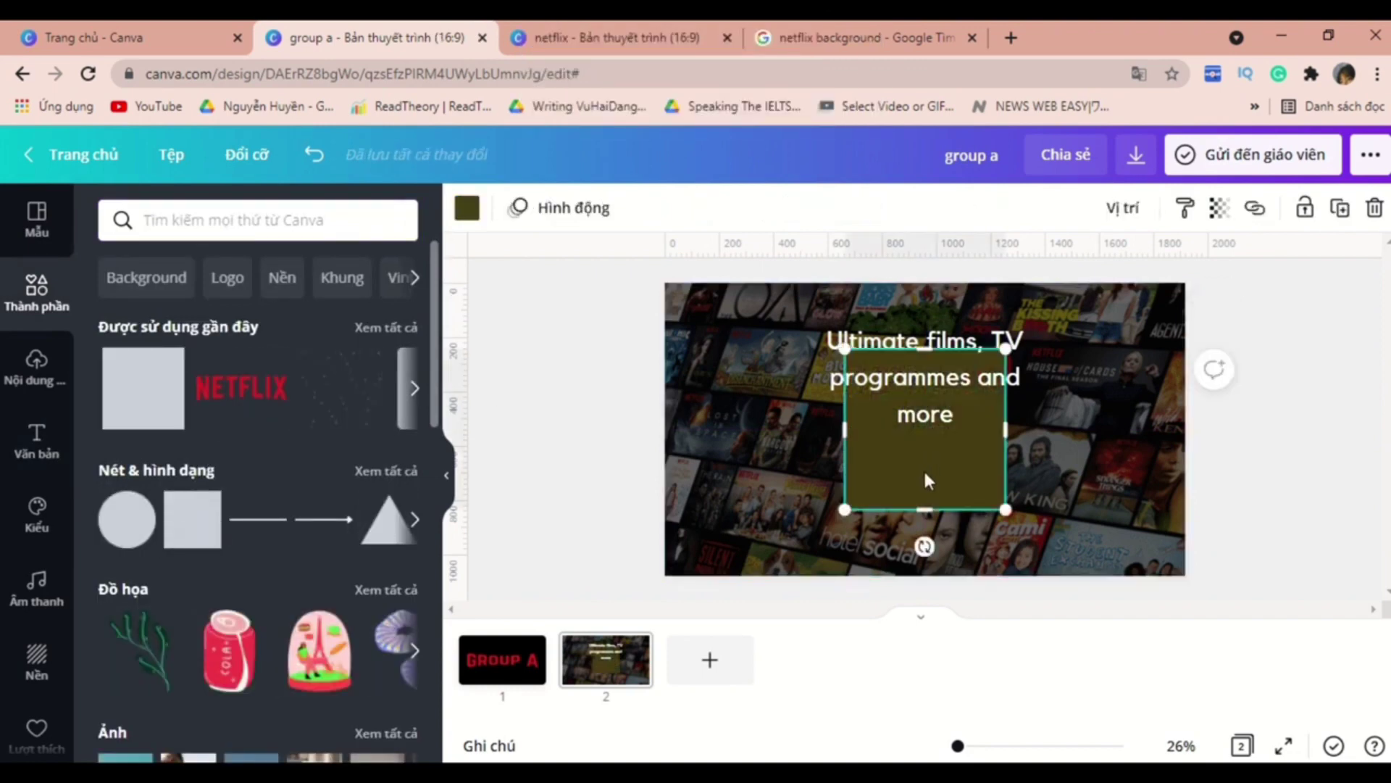
{"action": "left_click_drag", "start_coordinate": [925, 475], "coordinate": [840, 518]}
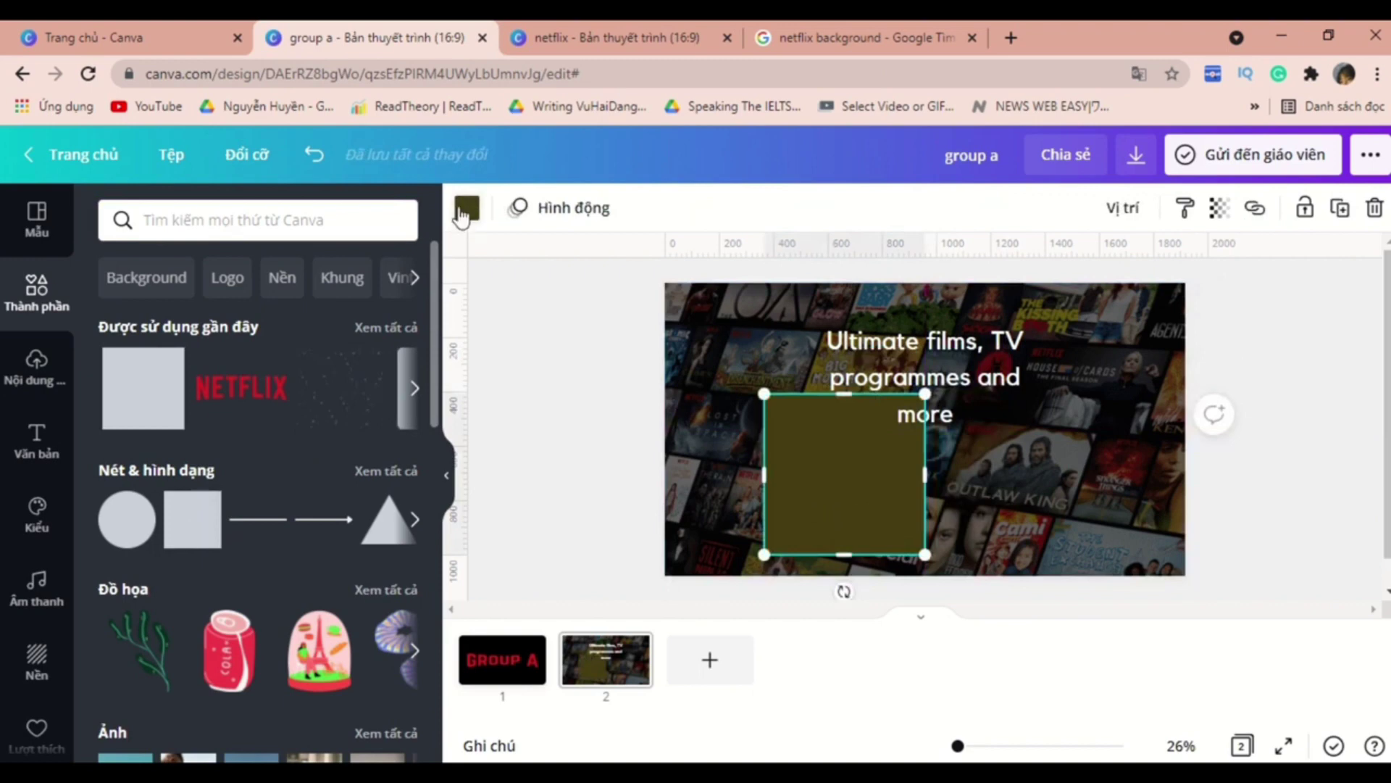
{"action": "left_click", "coordinate": [464, 210]}
{"action": "left_click", "coordinate": [284, 314]}
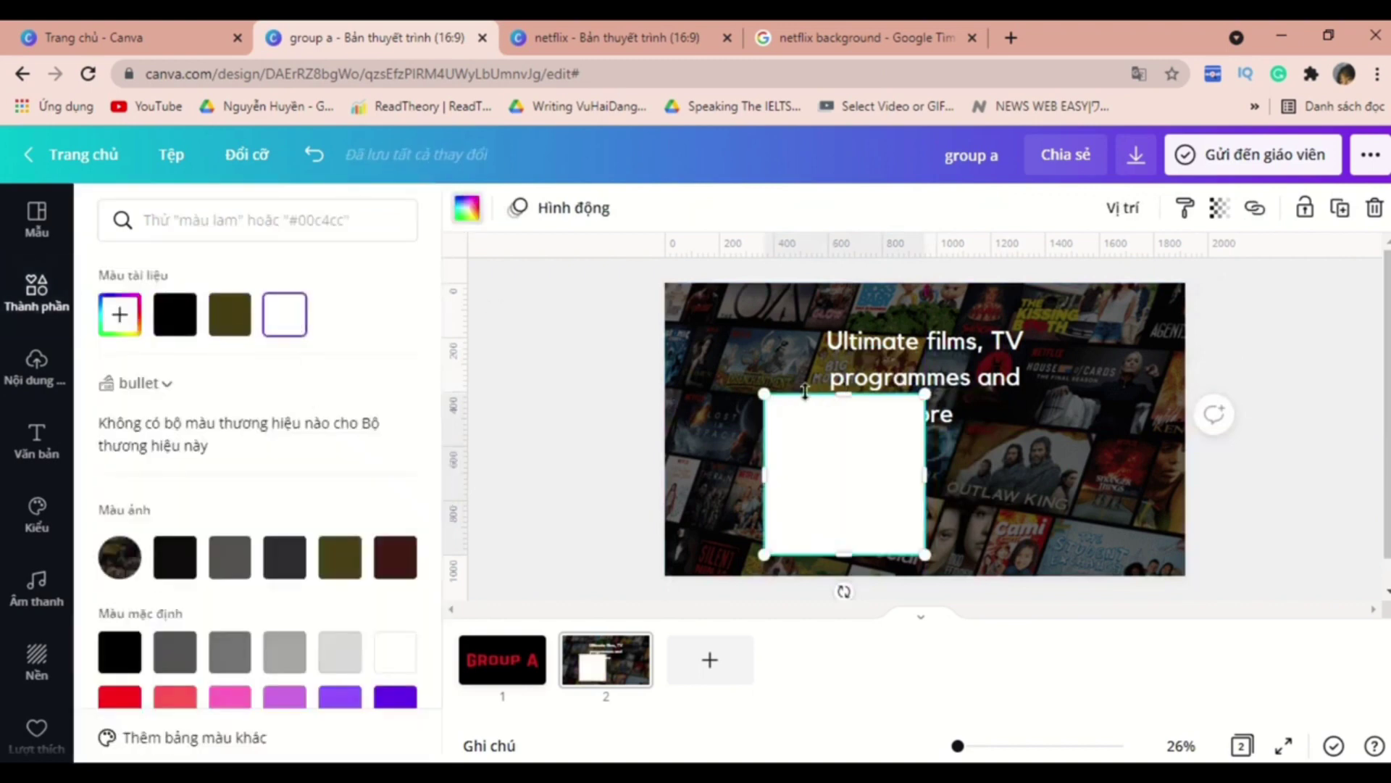
- Reshape the white square into a long thin bar below the headline and place a shorter white rectangle at its right end
{"action": "left_click_drag", "start_coordinate": [804, 392], "coordinate": [1106, 464]}
{"action": "left_click", "coordinate": [957, 478]}
{"action": "left_click", "coordinate": [964, 461]}
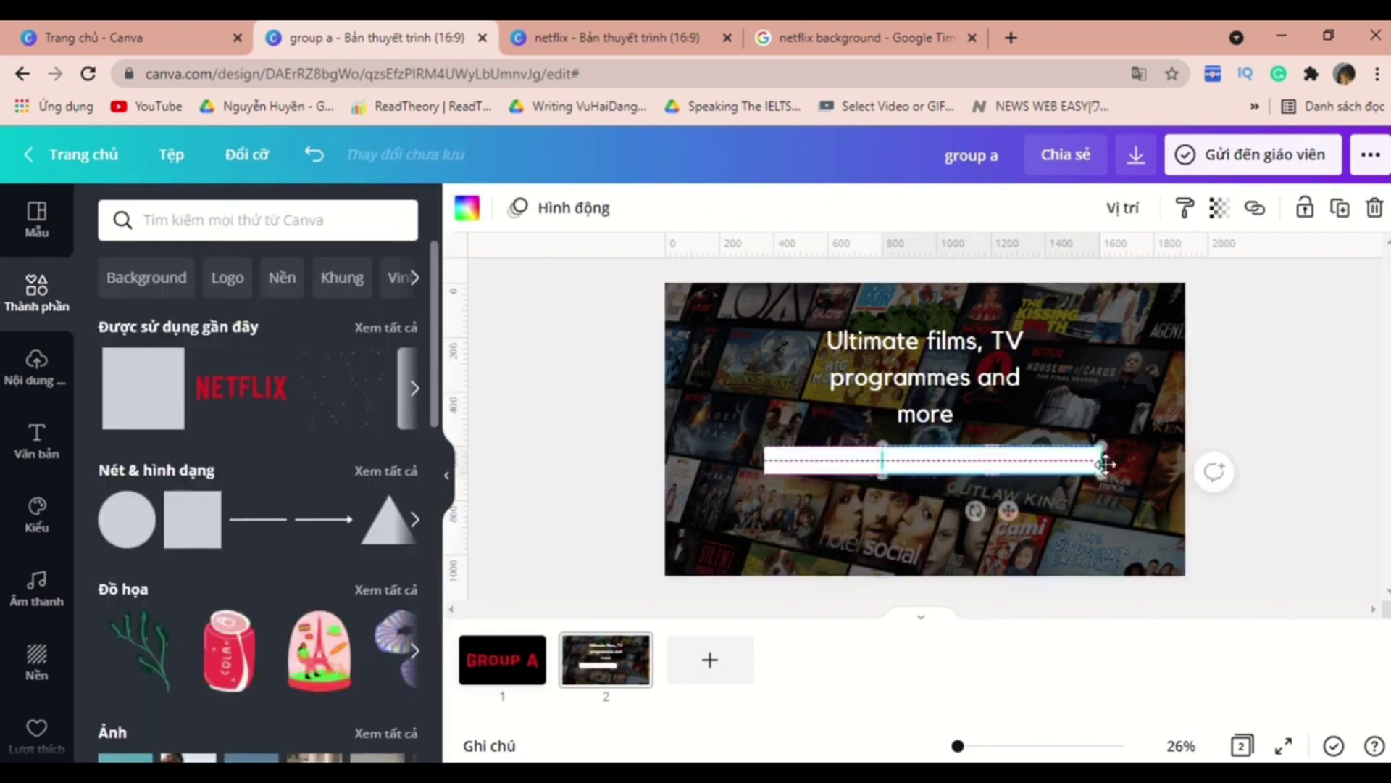
{"action": "left_click_drag", "start_coordinate": [891, 461], "coordinate": [1044, 430]}
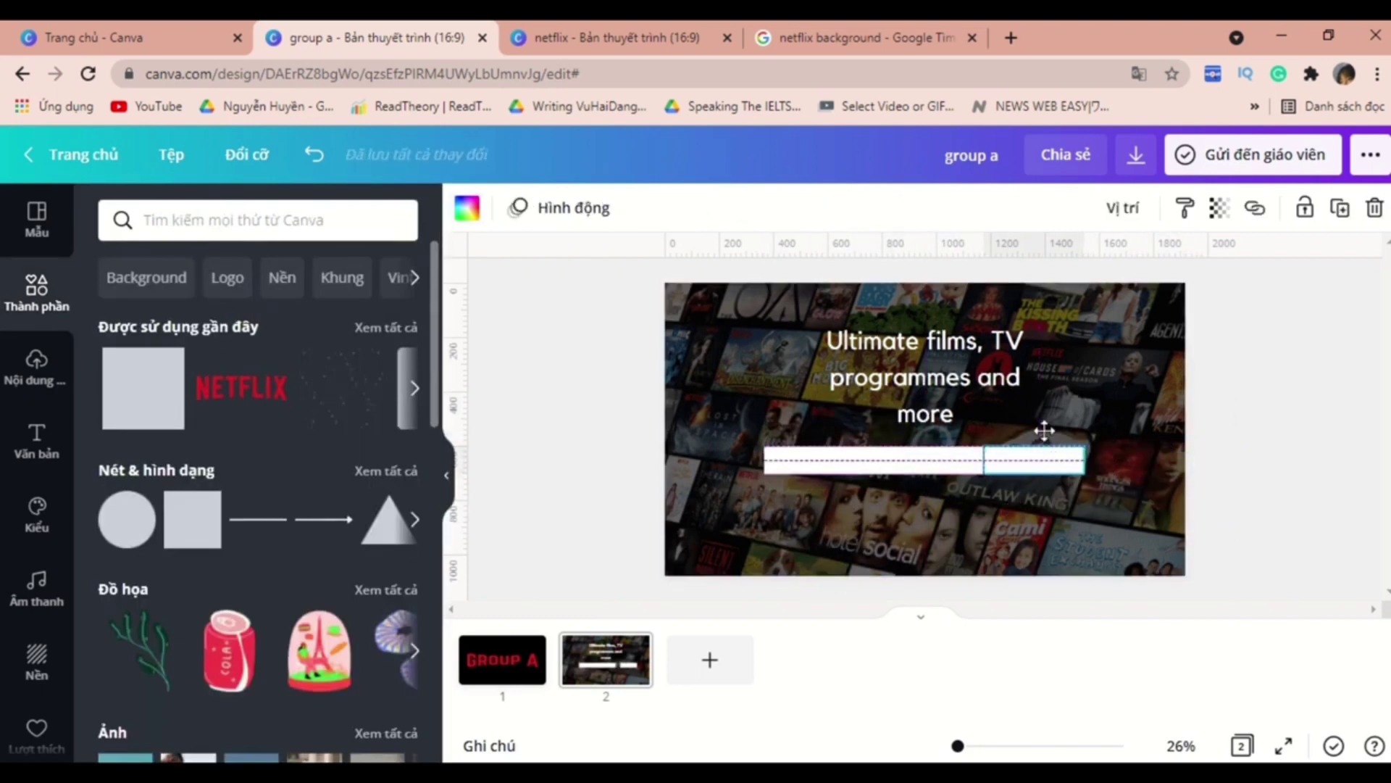
{"action": "left_click", "coordinate": [467, 208]}
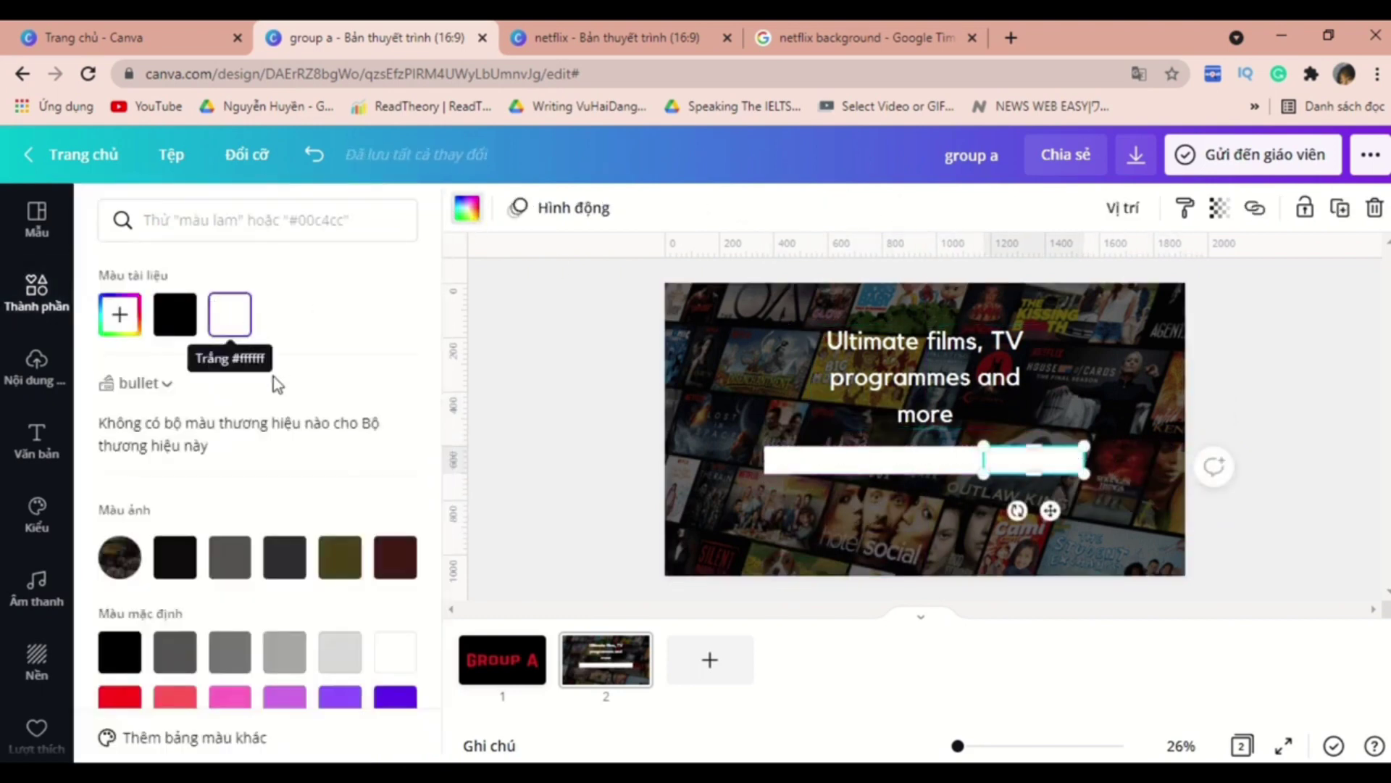
{"action": "scroll", "coordinate": [310, 481], "scroll_direction": "down", "scroll_amount": 3}
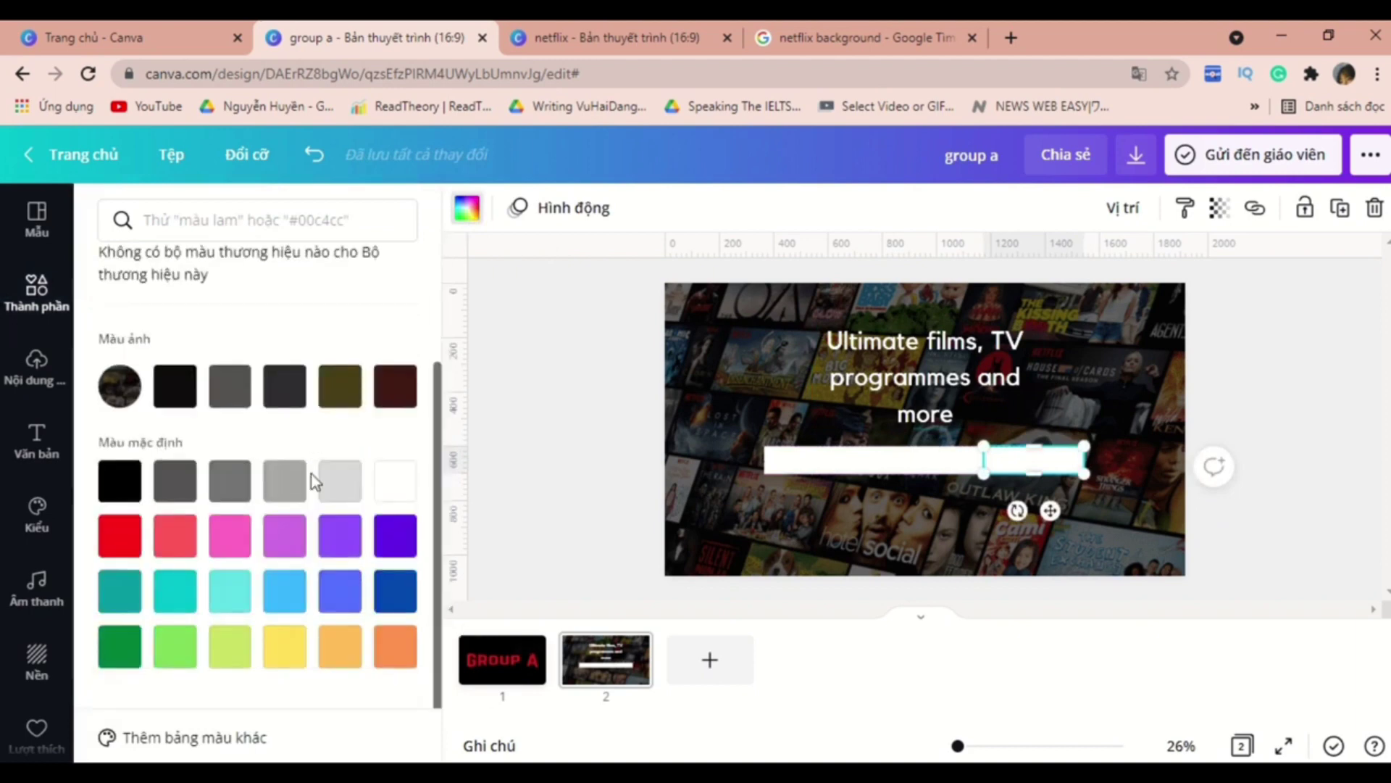
{"action": "scroll", "coordinate": [313, 481], "scroll_direction": "up", "scroll_amount": 3}
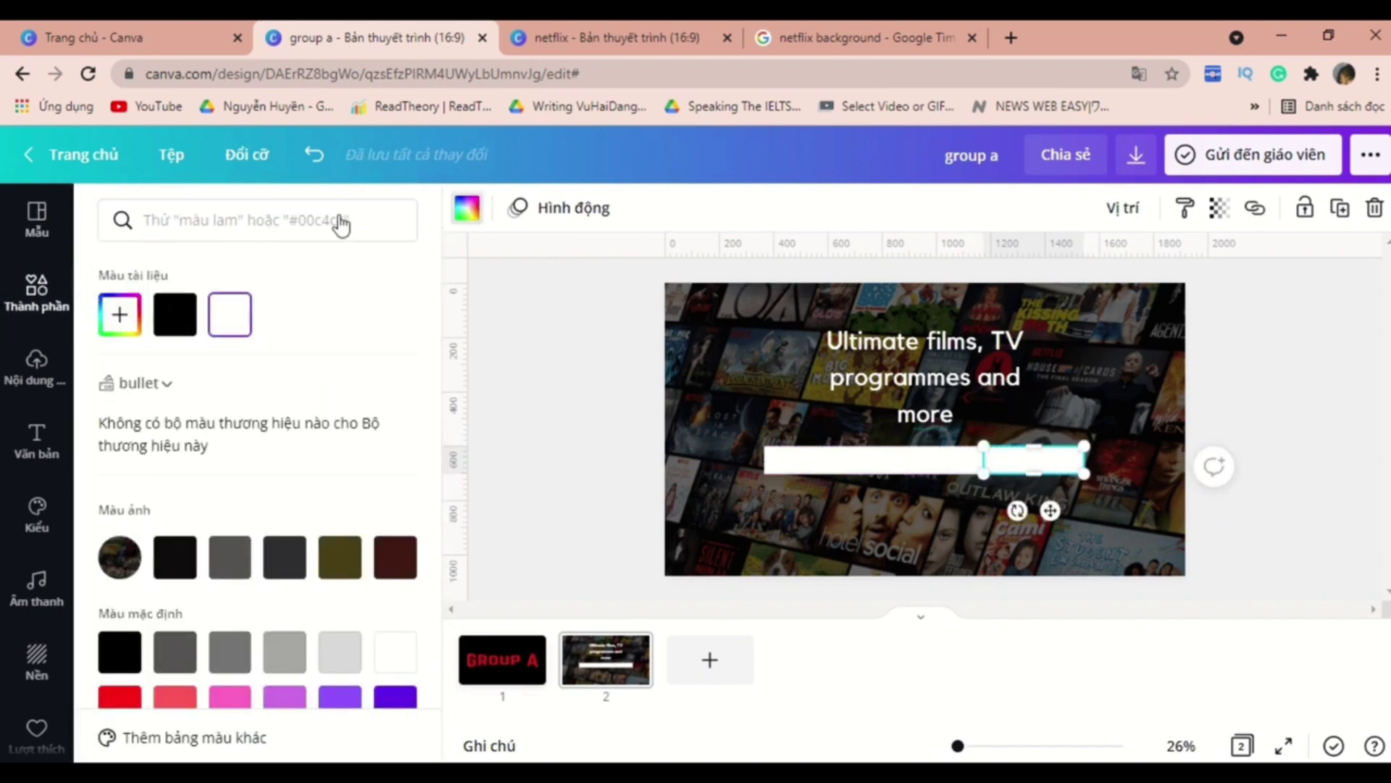
{"action": "key", "text": "Escape"}
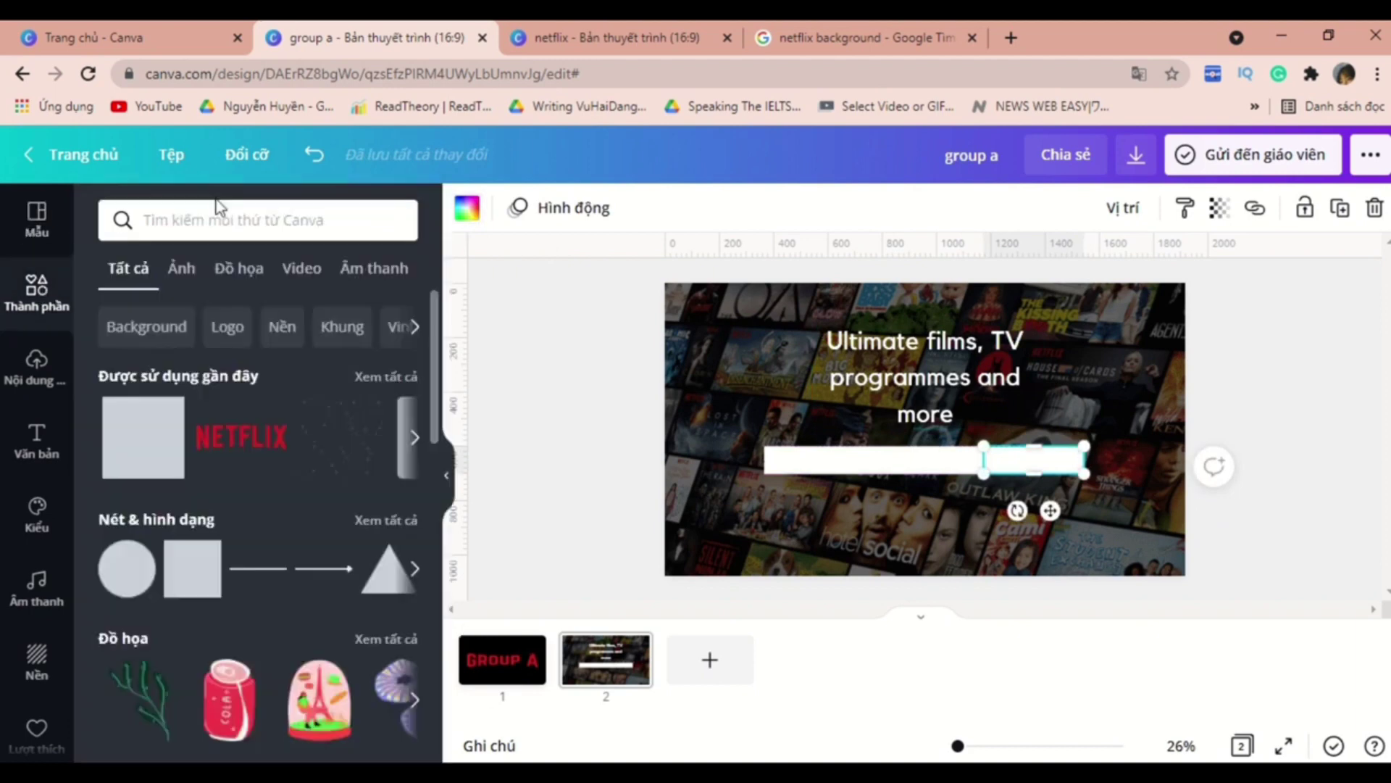
- Add the red NETFLIX logo graphic below the bar on page 2 and recolour the bar's shorter rectangle with the logo's red
{"action": "left_click", "coordinate": [247, 435]}
{"action": "left_click_drag", "start_coordinate": [944, 489], "coordinate": [956, 611]}
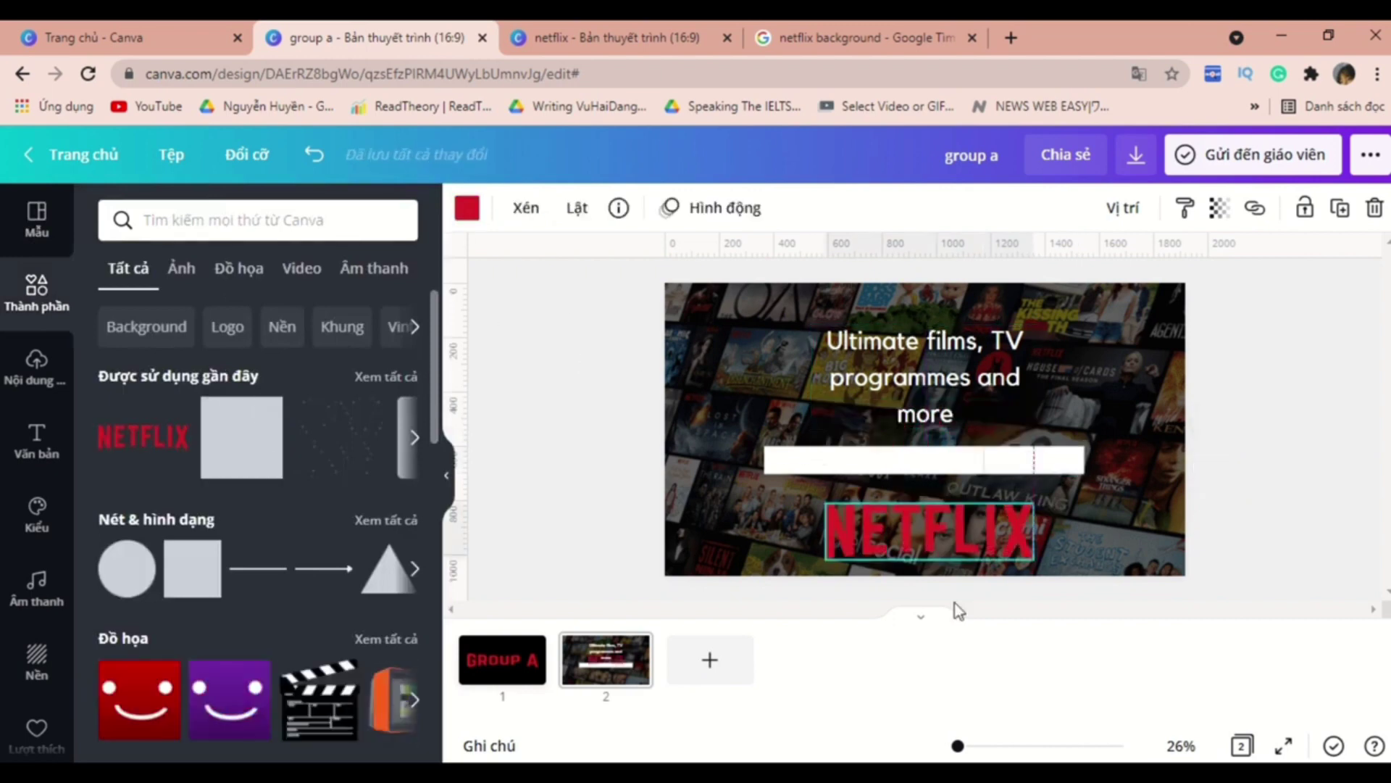
{"action": "left_click", "coordinate": [1034, 460]}
{"action": "left_click", "coordinate": [466, 208]}
{"action": "left_click", "coordinate": [230, 313]}
- Shrink the NETFLIX logo and place it in the page's upper left corner
{"action": "left_click", "coordinate": [935, 529]}
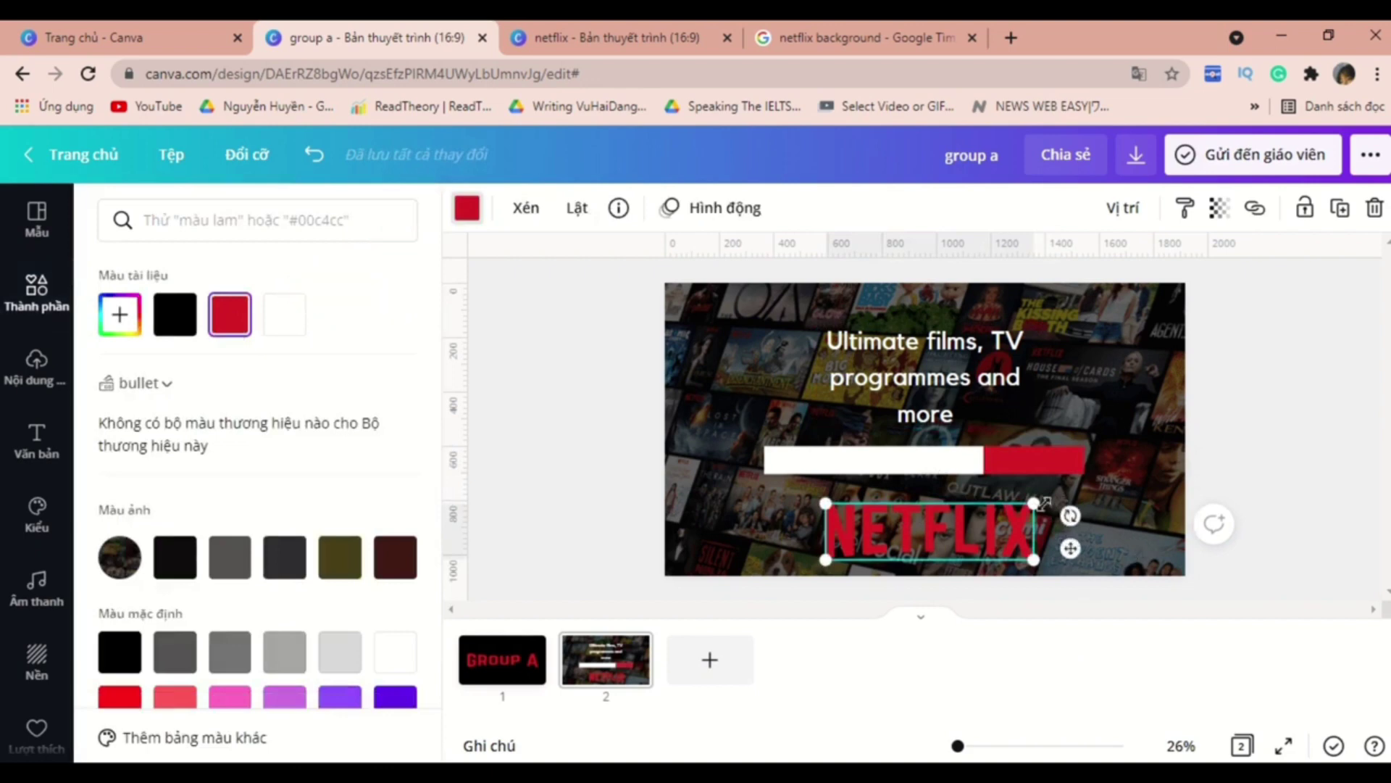
{"action": "left_click_drag", "start_coordinate": [1037, 503], "coordinate": [792, 344]}
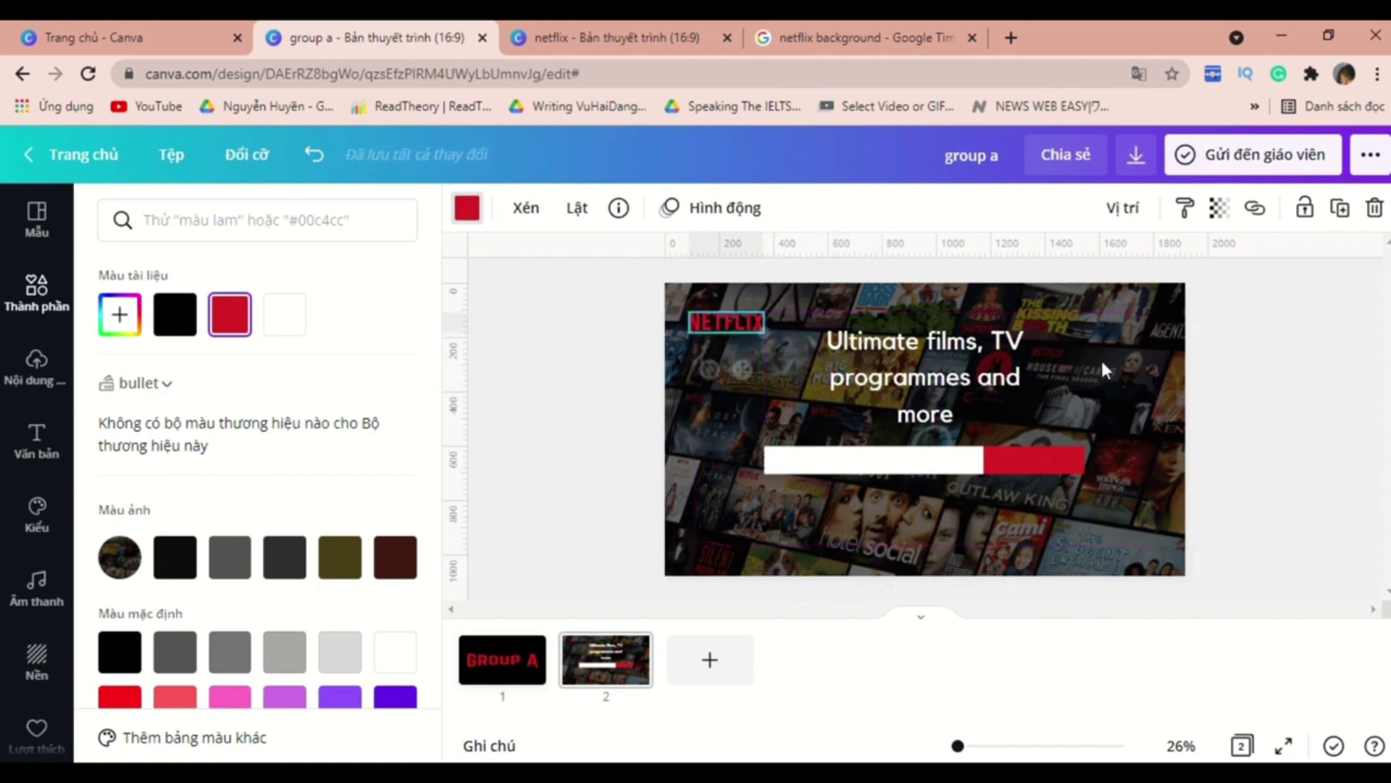
{"action": "left_click", "coordinate": [1102, 358]}
{"action": "double_click", "coordinate": [1103, 358]}
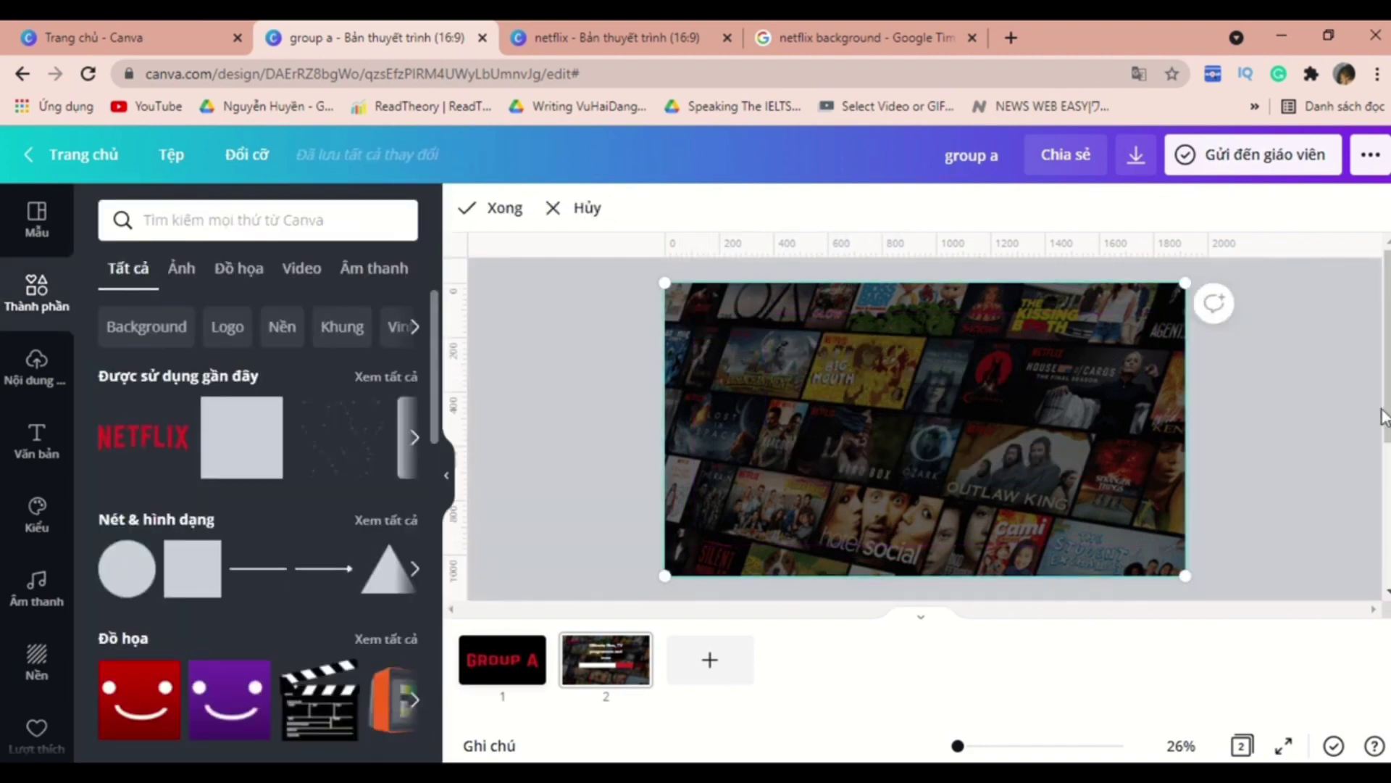
{"action": "left_click", "coordinate": [1328, 415]}
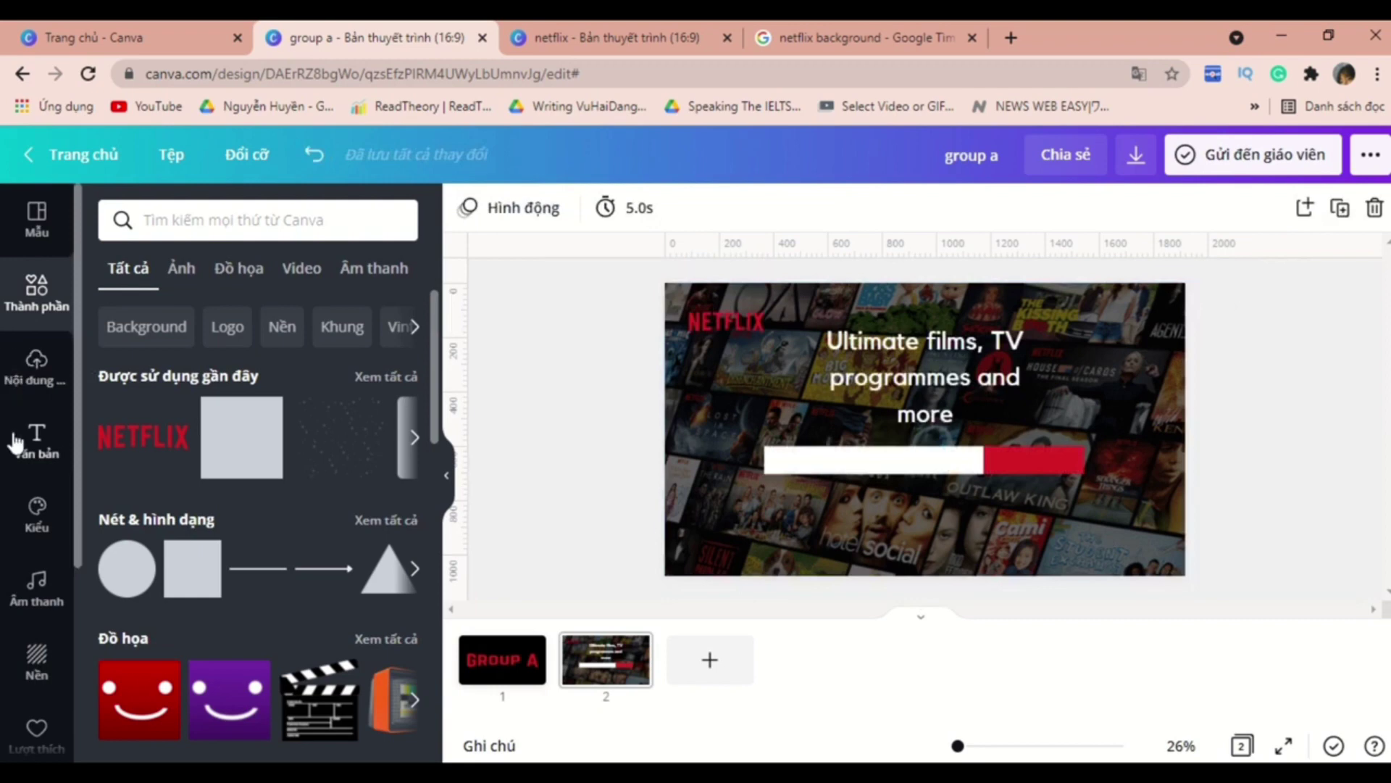
- Add a grey DejaVu Serif subheading reading "Add an email" at size 41,2 inside the white part of the bar
{"action": "left_click", "coordinate": [36, 440]}
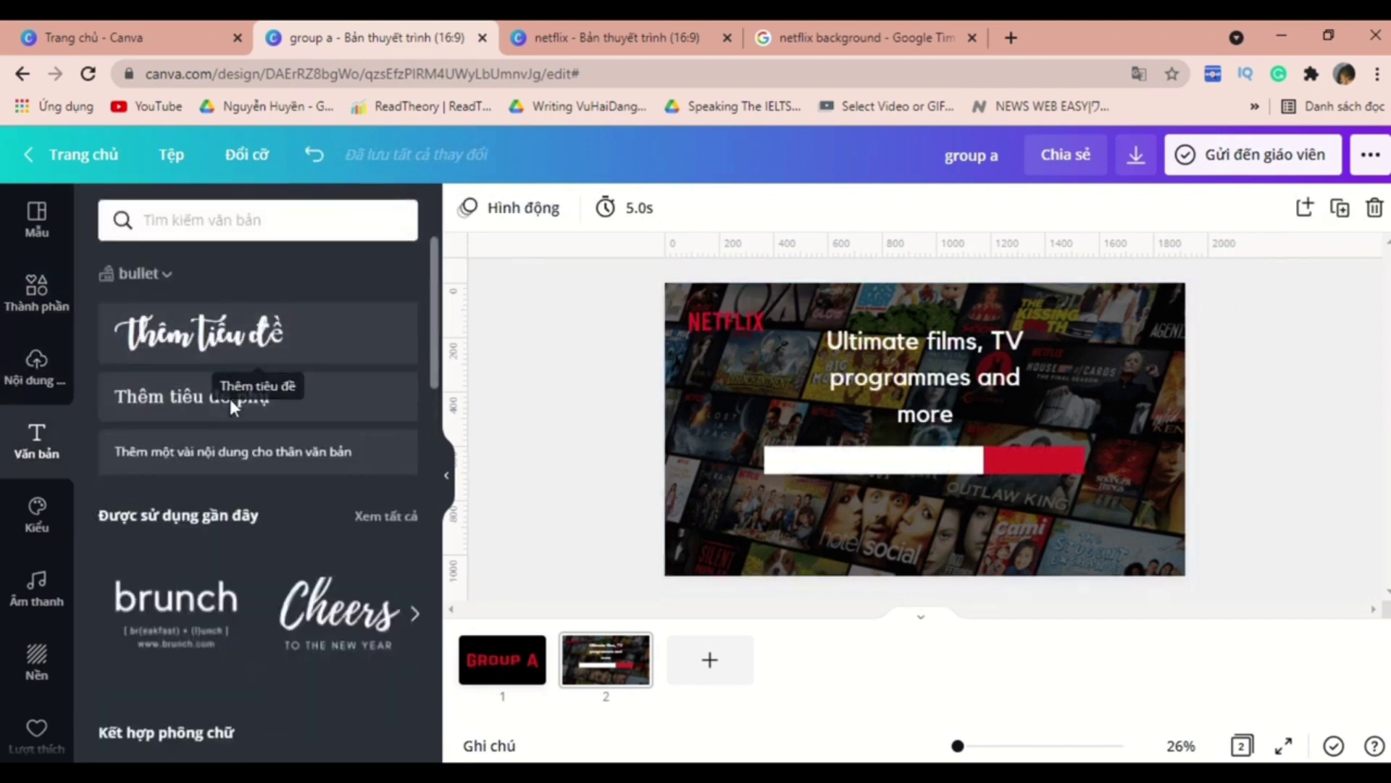
{"action": "left_click", "coordinate": [321, 395]}
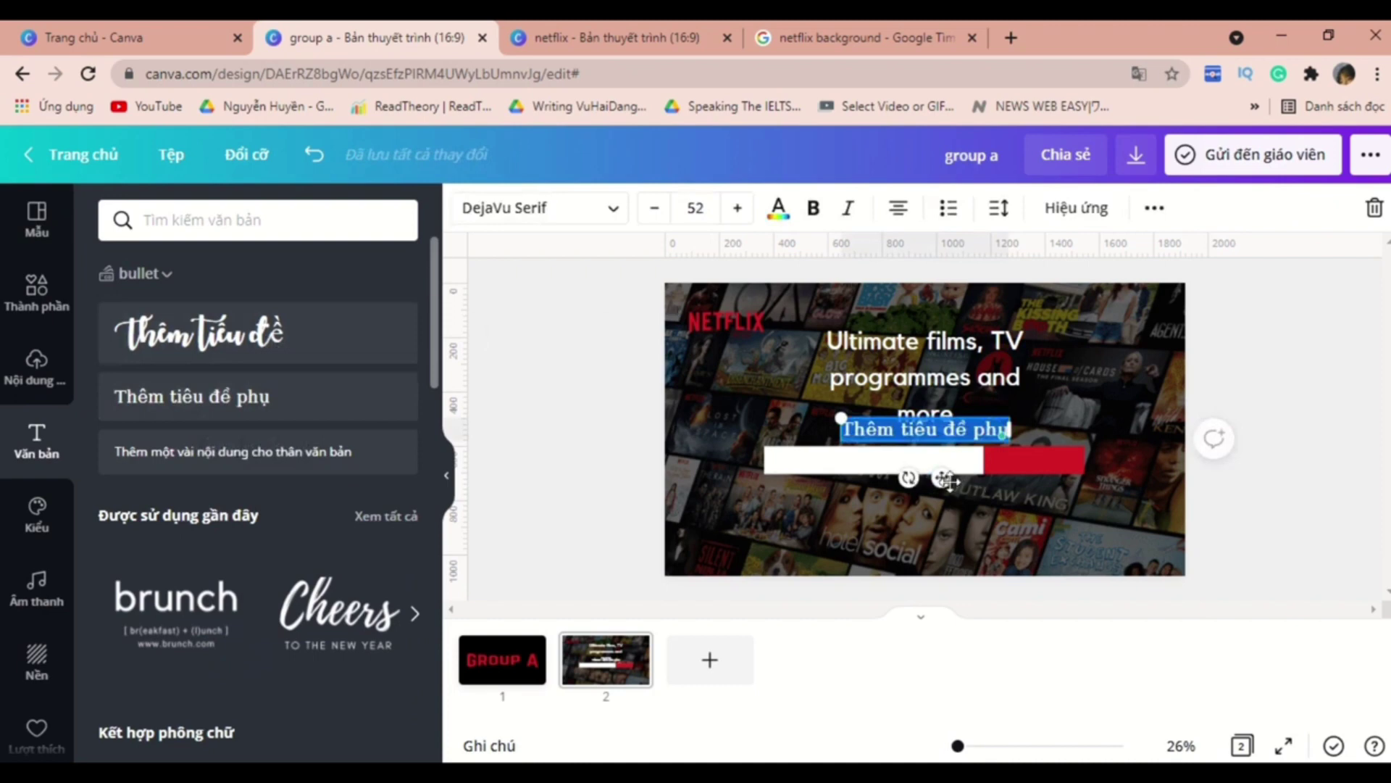
{"action": "left_click_drag", "start_coordinate": [945, 480], "coordinate": [884, 511]}
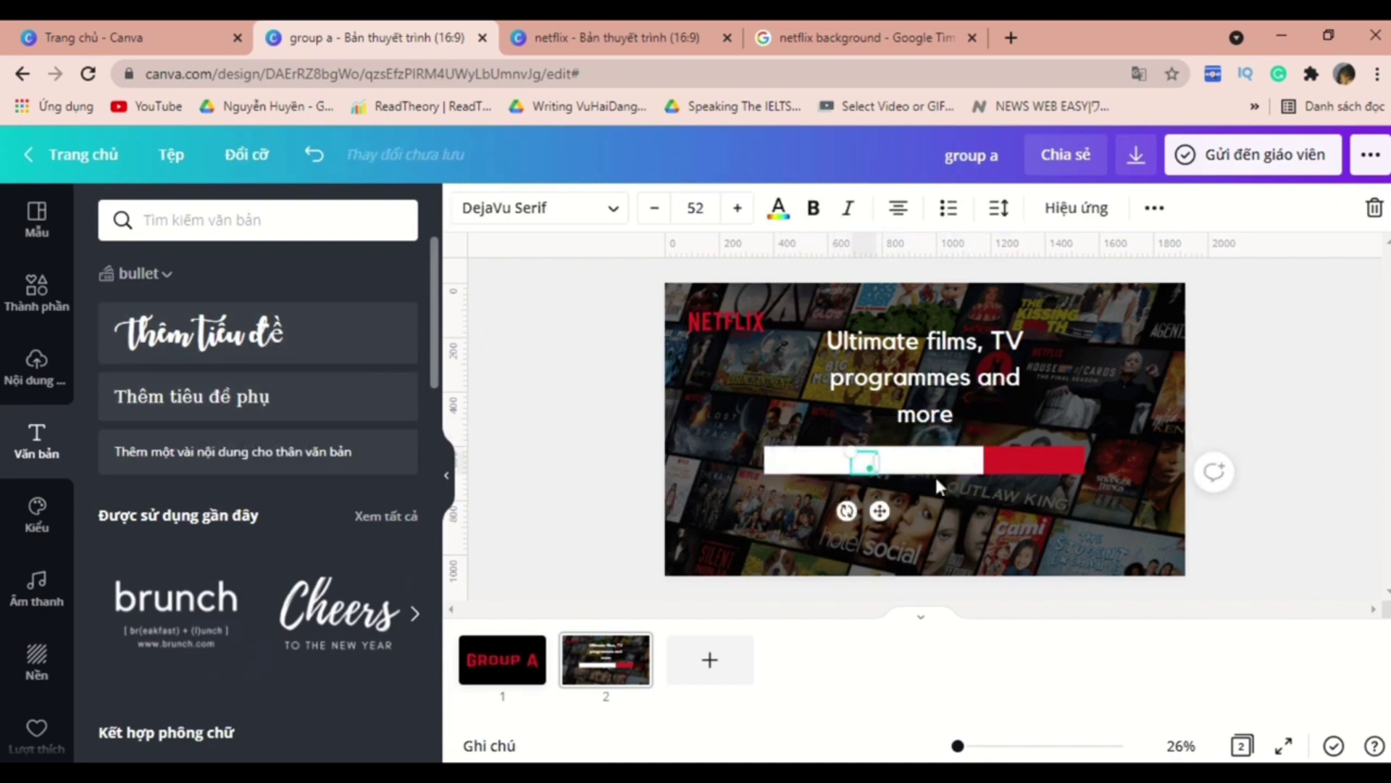
{"action": "left_click", "coordinate": [786, 218]}
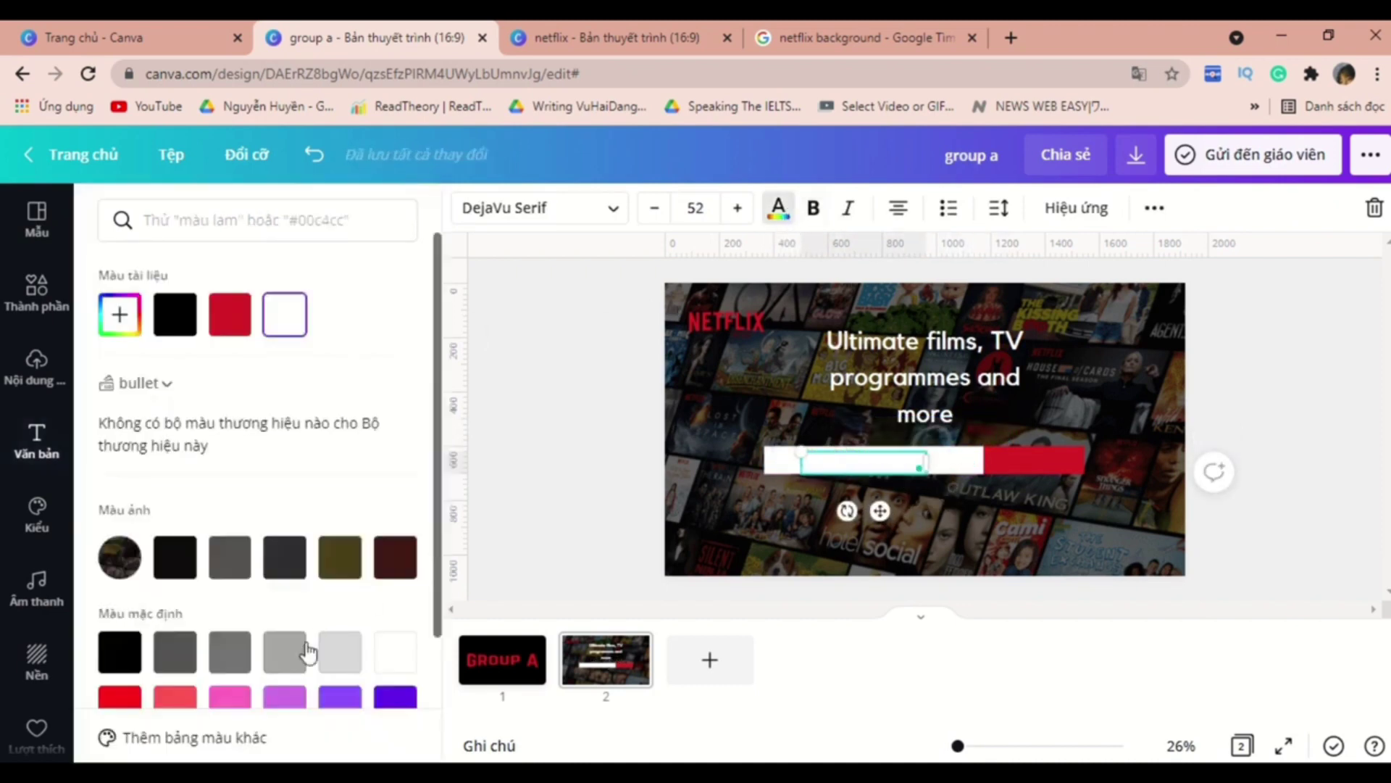
{"action": "left_click", "coordinate": [284, 652]}
{"action": "left_click_drag", "start_coordinate": [868, 509], "coordinate": [840, 506]}
{"action": "left_click", "coordinate": [1006, 510]}
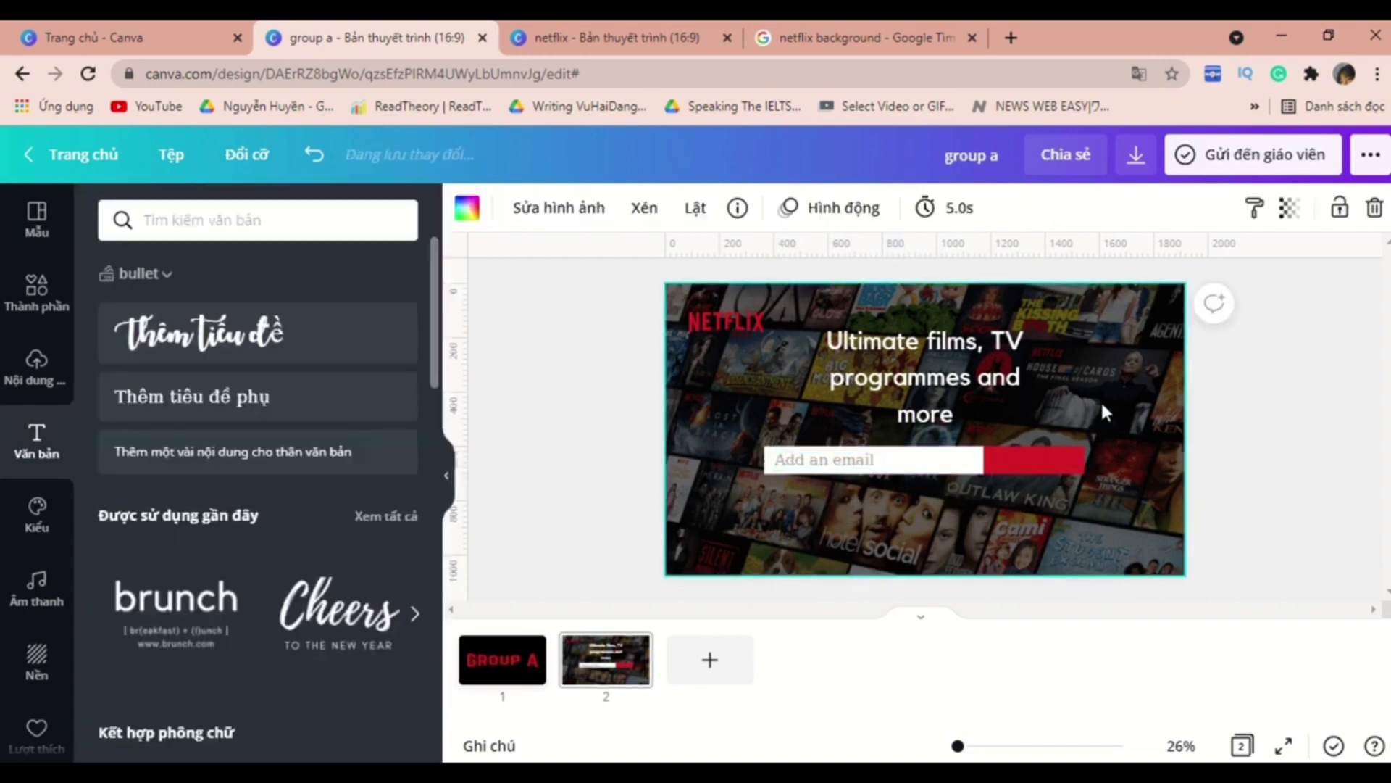
- Move the email bar with its text slightly lower on the page, and bring the headline down just above it
{"action": "left_click", "coordinate": [1040, 460]}
{"action": "left_click_drag", "start_coordinate": [929, 516], "coordinate": [930, 541]}
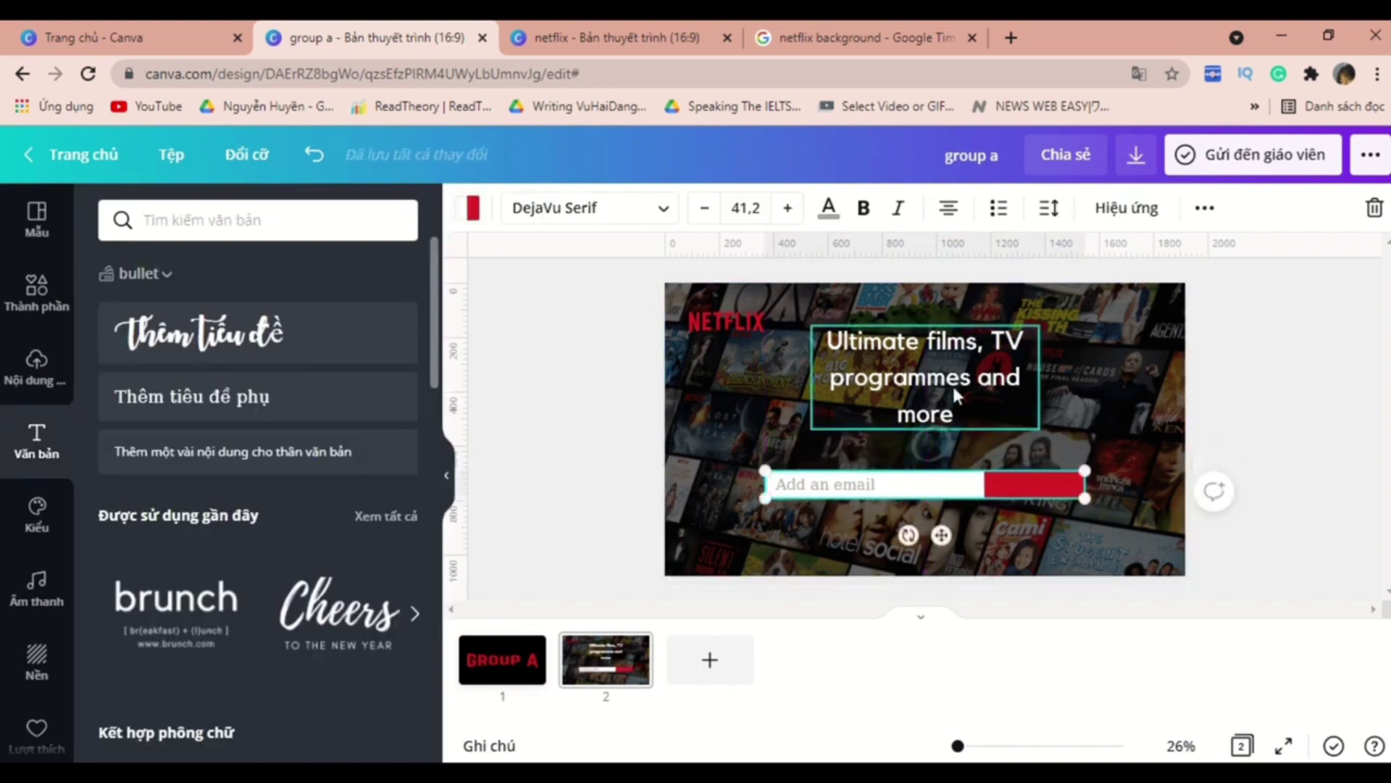
{"action": "left_click_drag", "start_coordinate": [954, 390], "coordinate": [958, 419]}
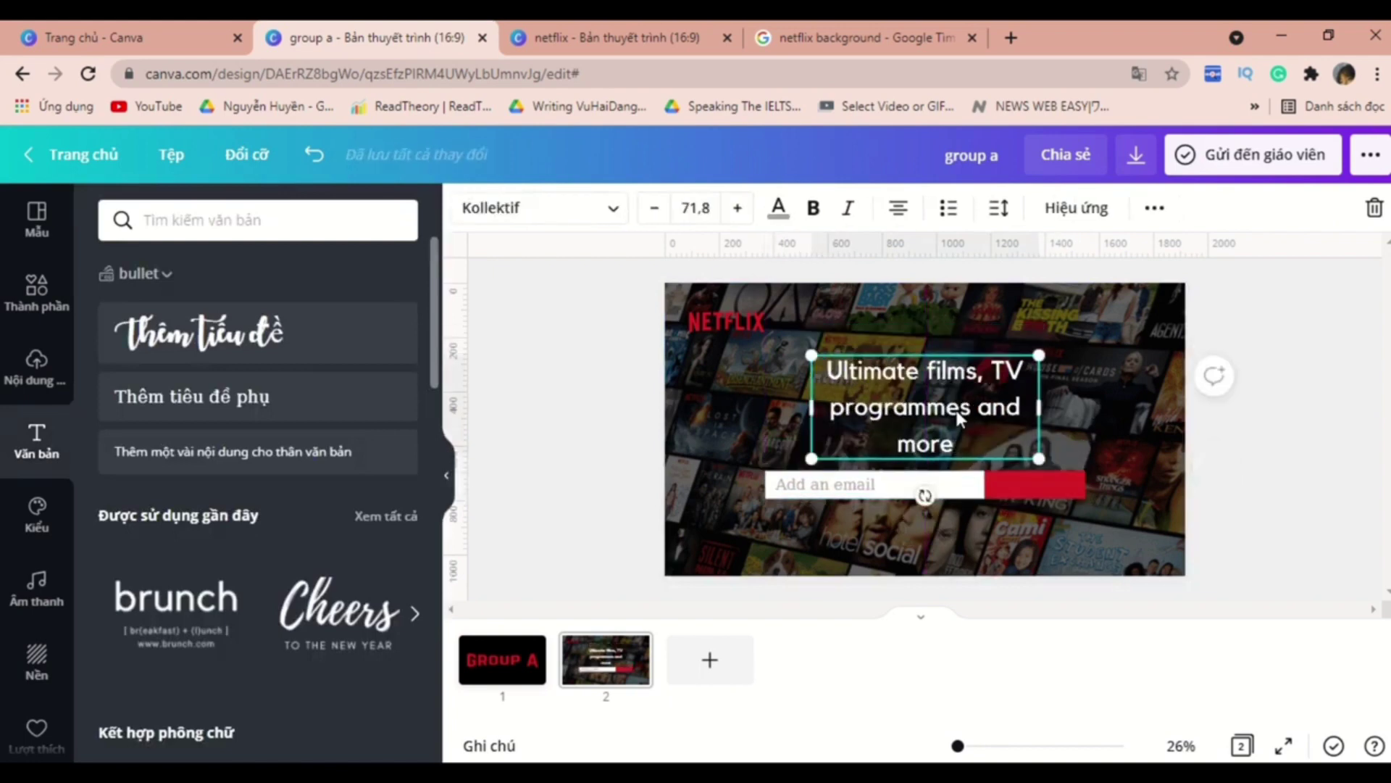
{"action": "left_click", "coordinate": [1149, 446]}
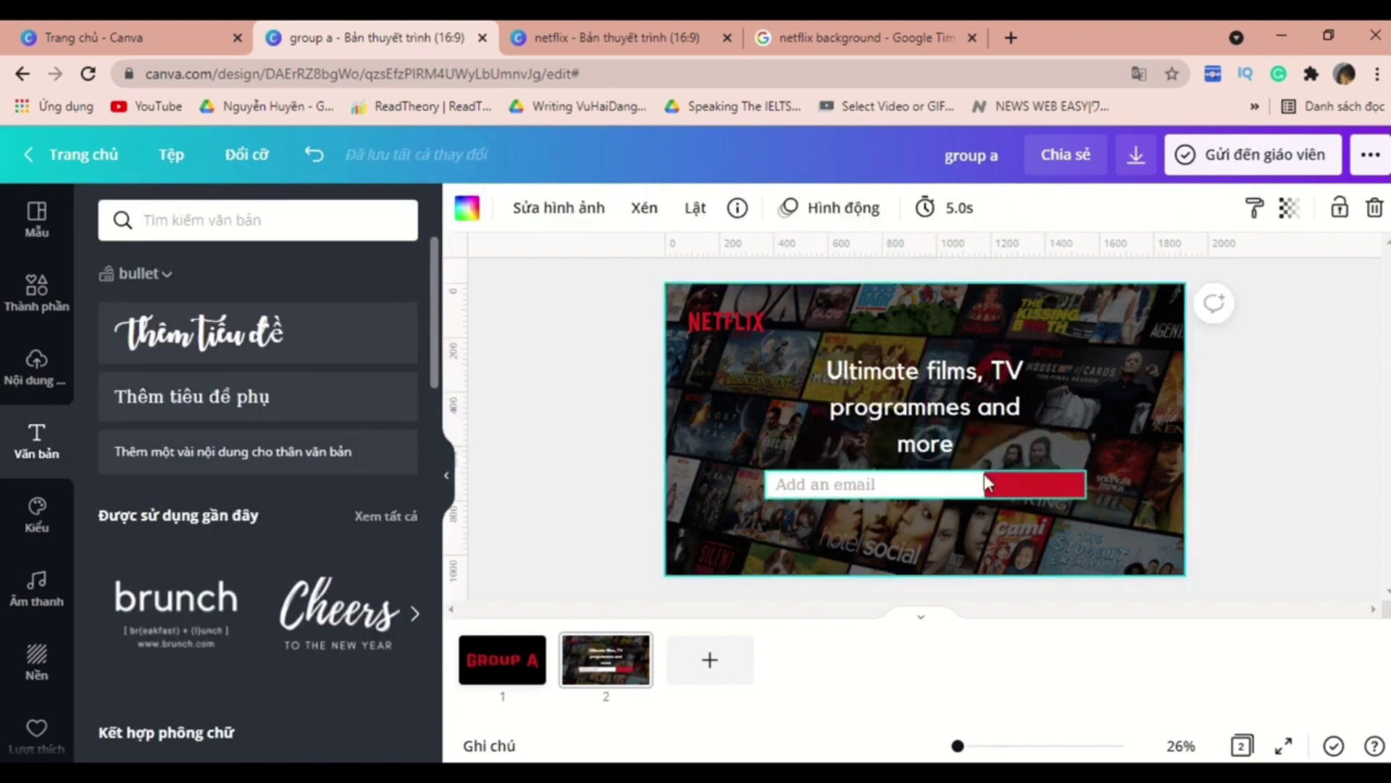
- Add white text "TRY IT NOW" in the Now font at size 42,1 and fit it inside the red rectangle
{"action": "left_click", "coordinate": [1018, 478]}
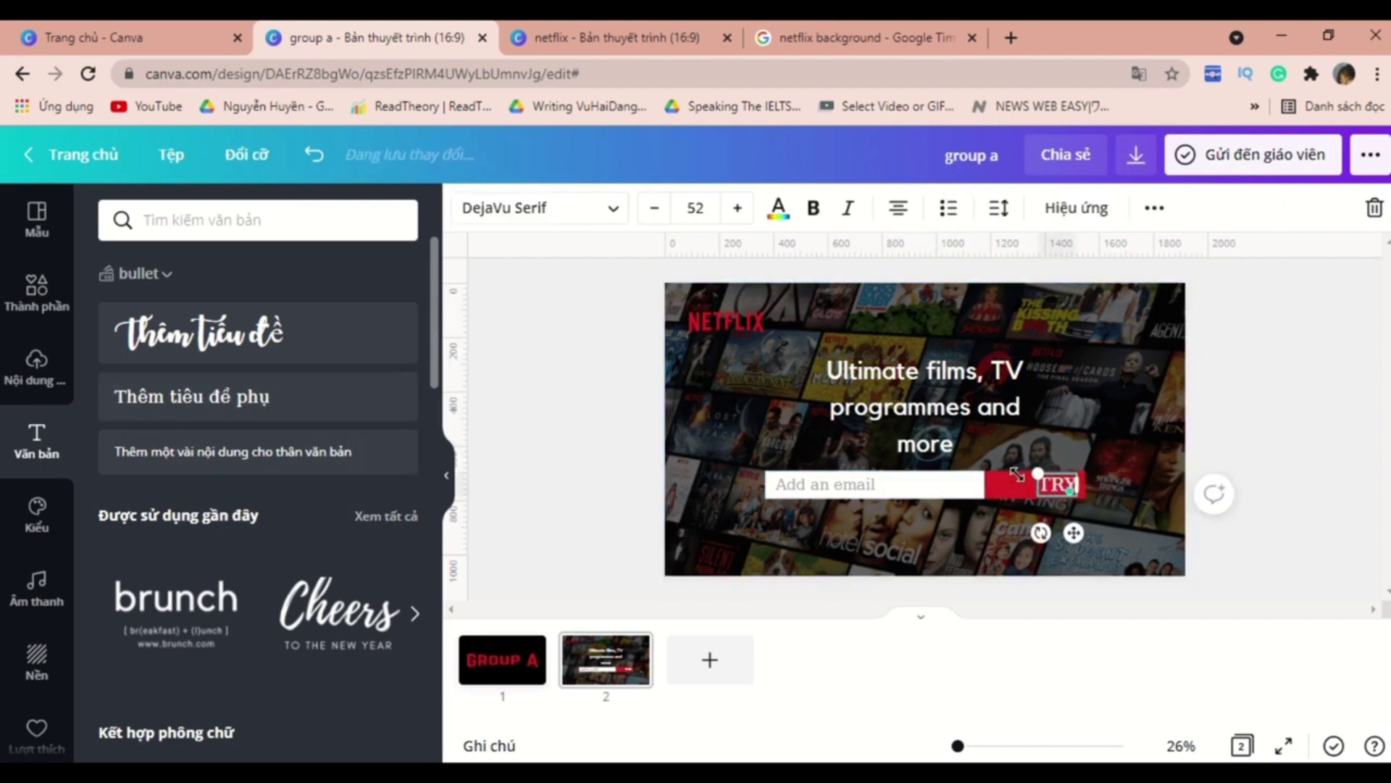
{"action": "type", "text": "IT NOW"}
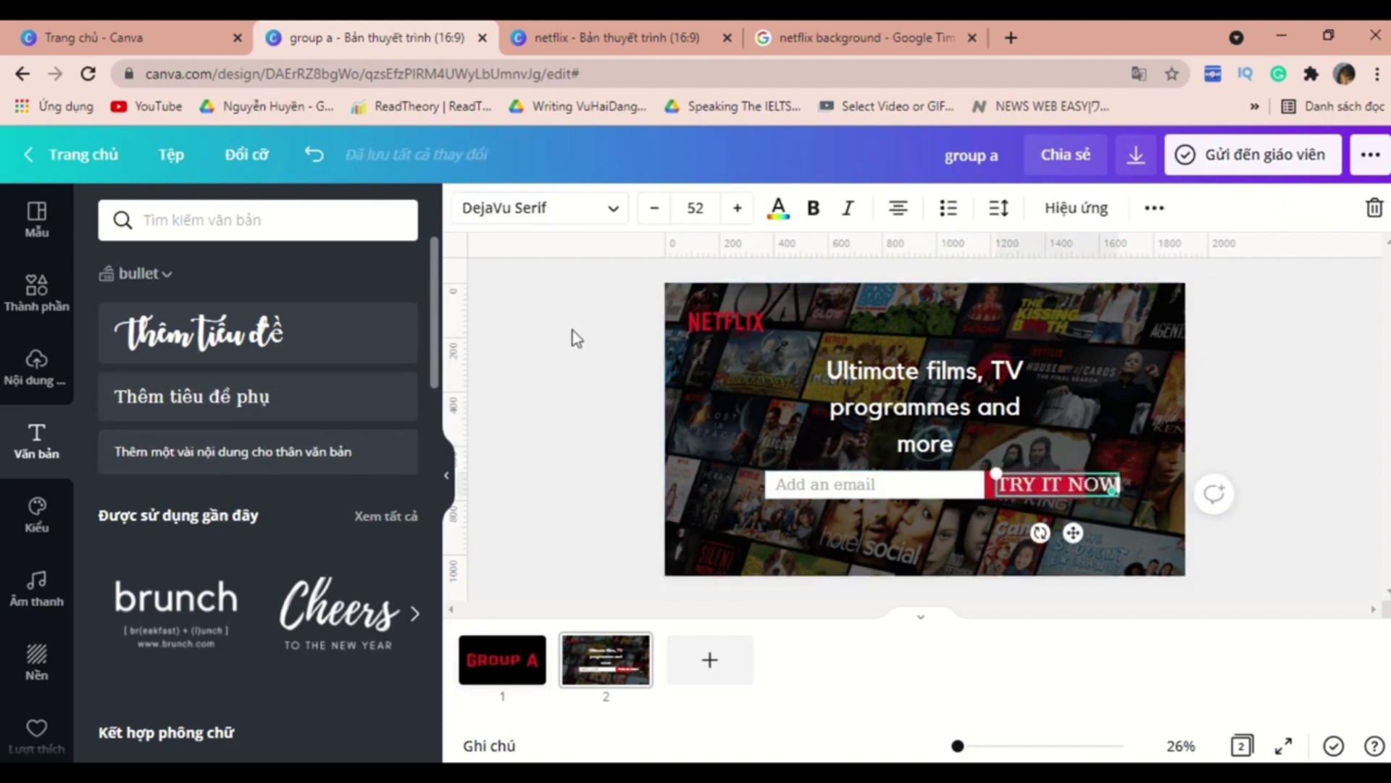
{"action": "left_click", "coordinate": [540, 208]}
{"action": "double_click", "coordinate": [163, 220]}
{"action": "type", "text": "NOW"}
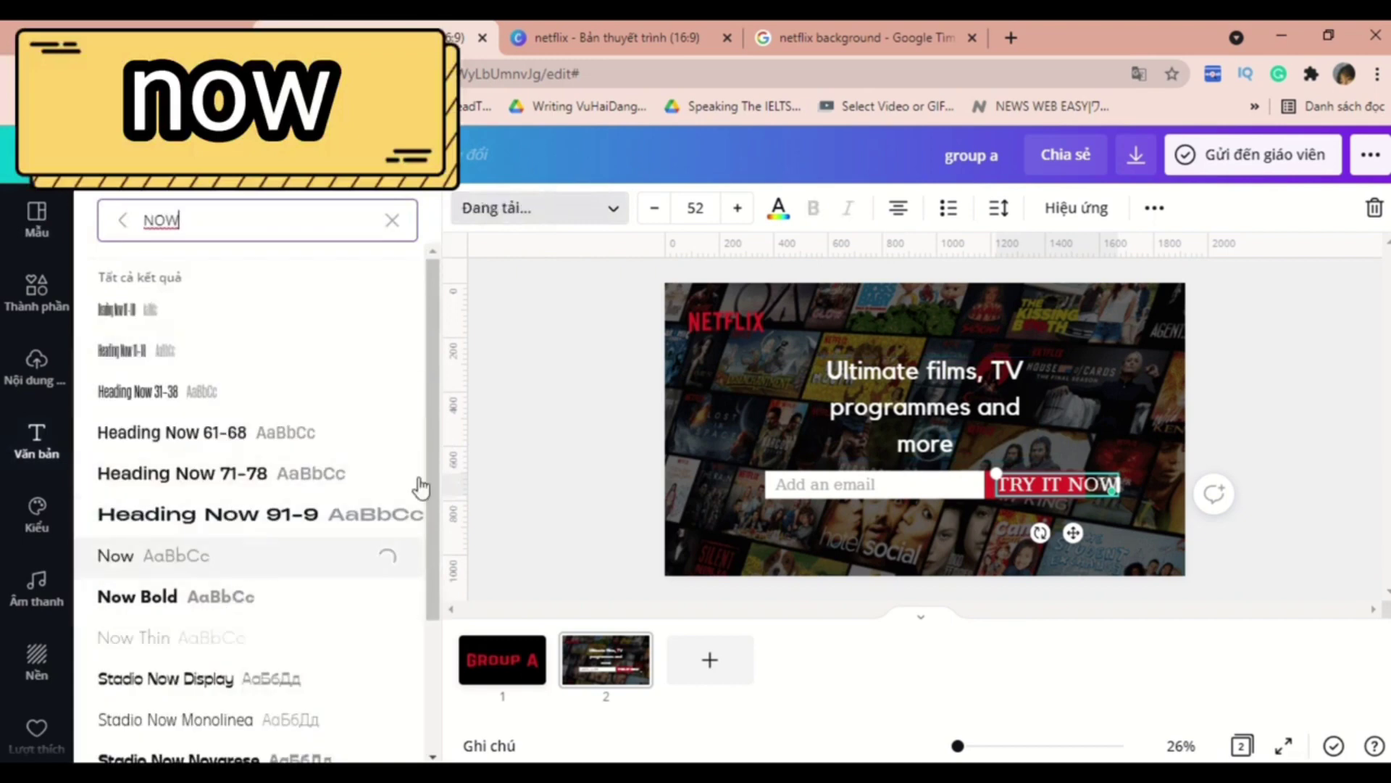
{"action": "left_click_drag", "start_coordinate": [1116, 495], "coordinate": [1048, 533]}
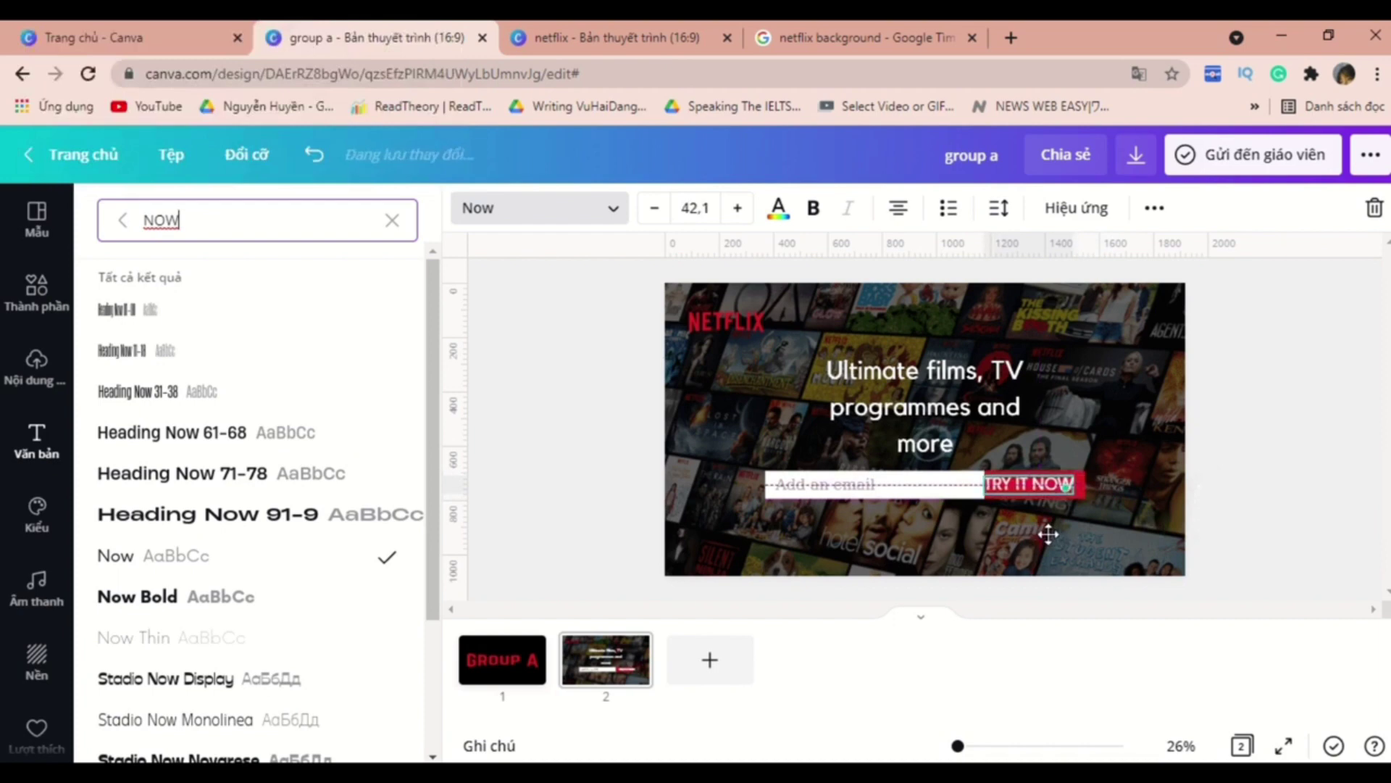
- Duplicate page 2 and replace the copy's "Add an email" placeholder with an e-mail address in black
{"action": "left_click", "coordinate": [594, 676]}
{"action": "key", "text": "ctrl+d"}
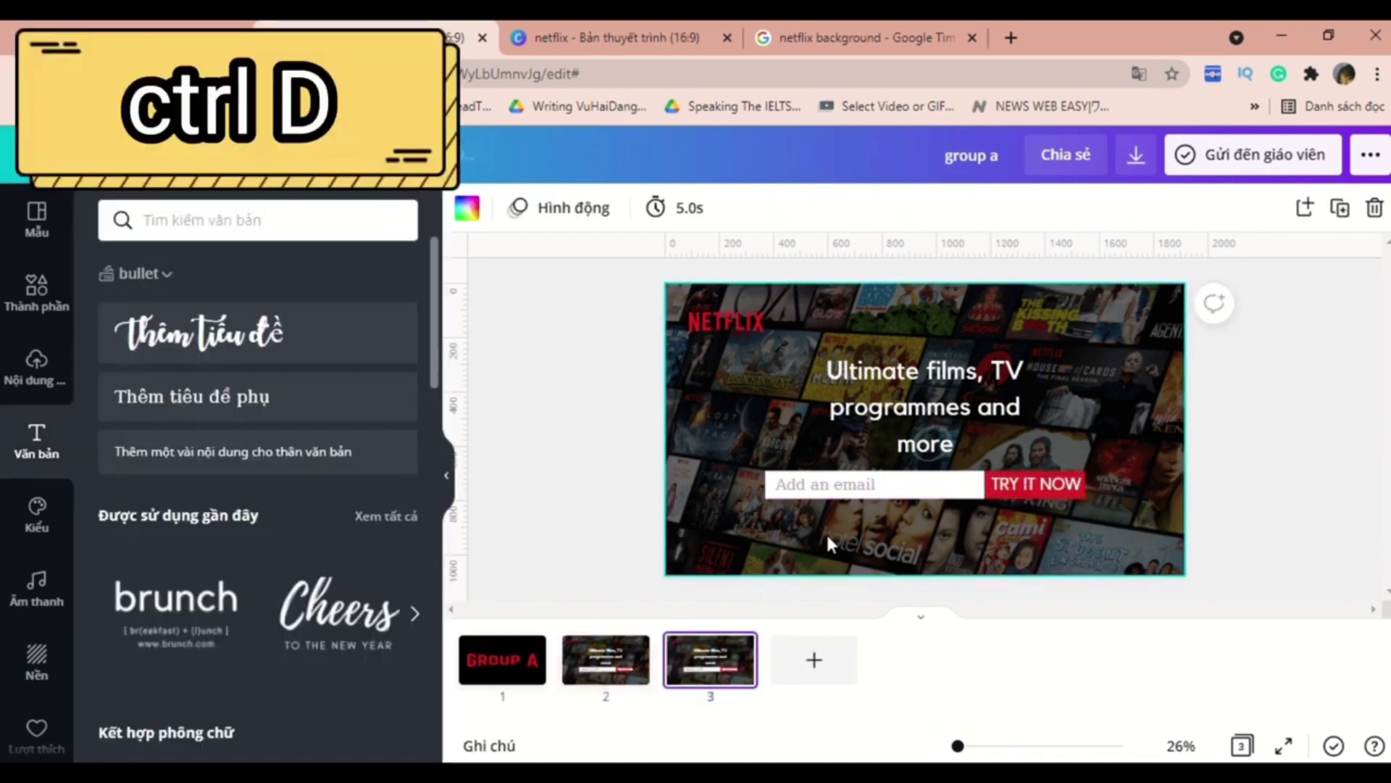
{"action": "left_click", "coordinate": [857, 490]}
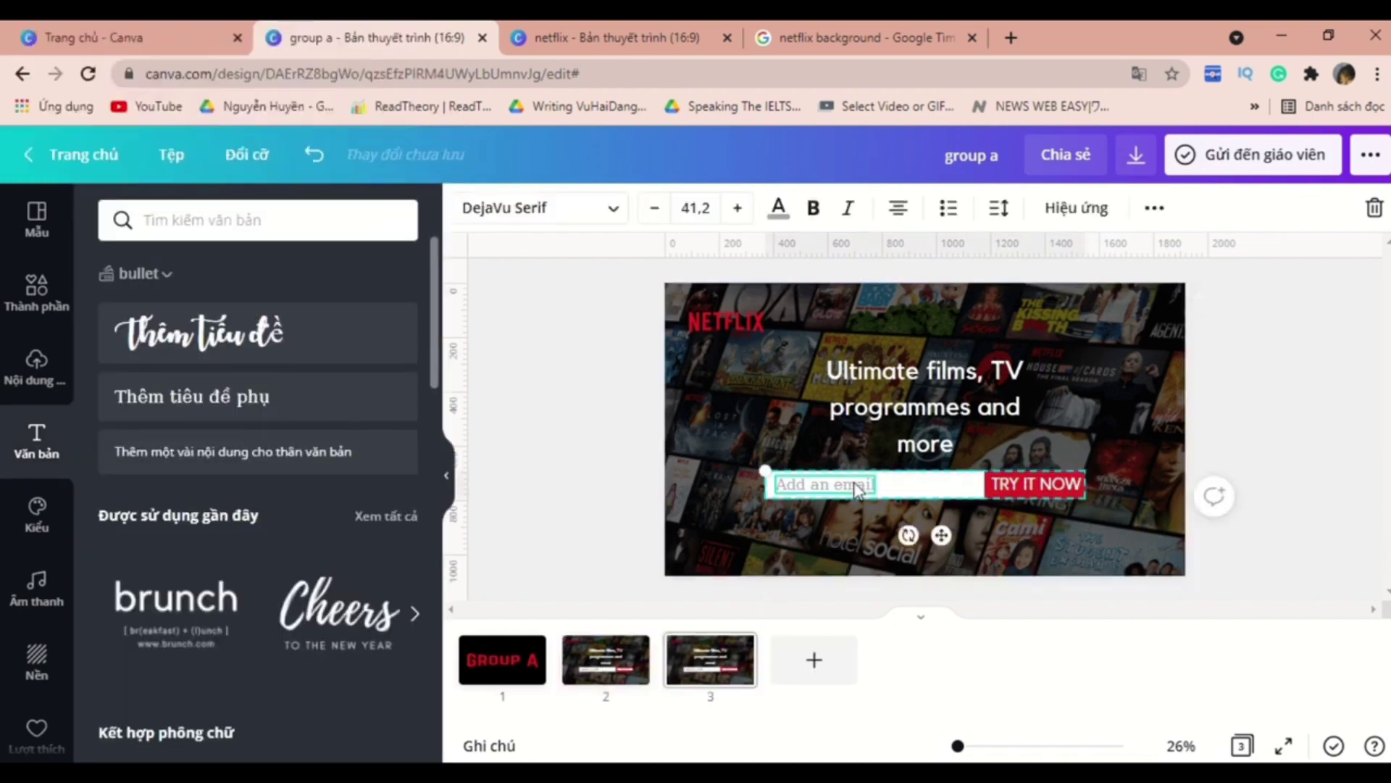
{"action": "left_click", "coordinate": [779, 208]}
{"action": "type", "text": "www"}
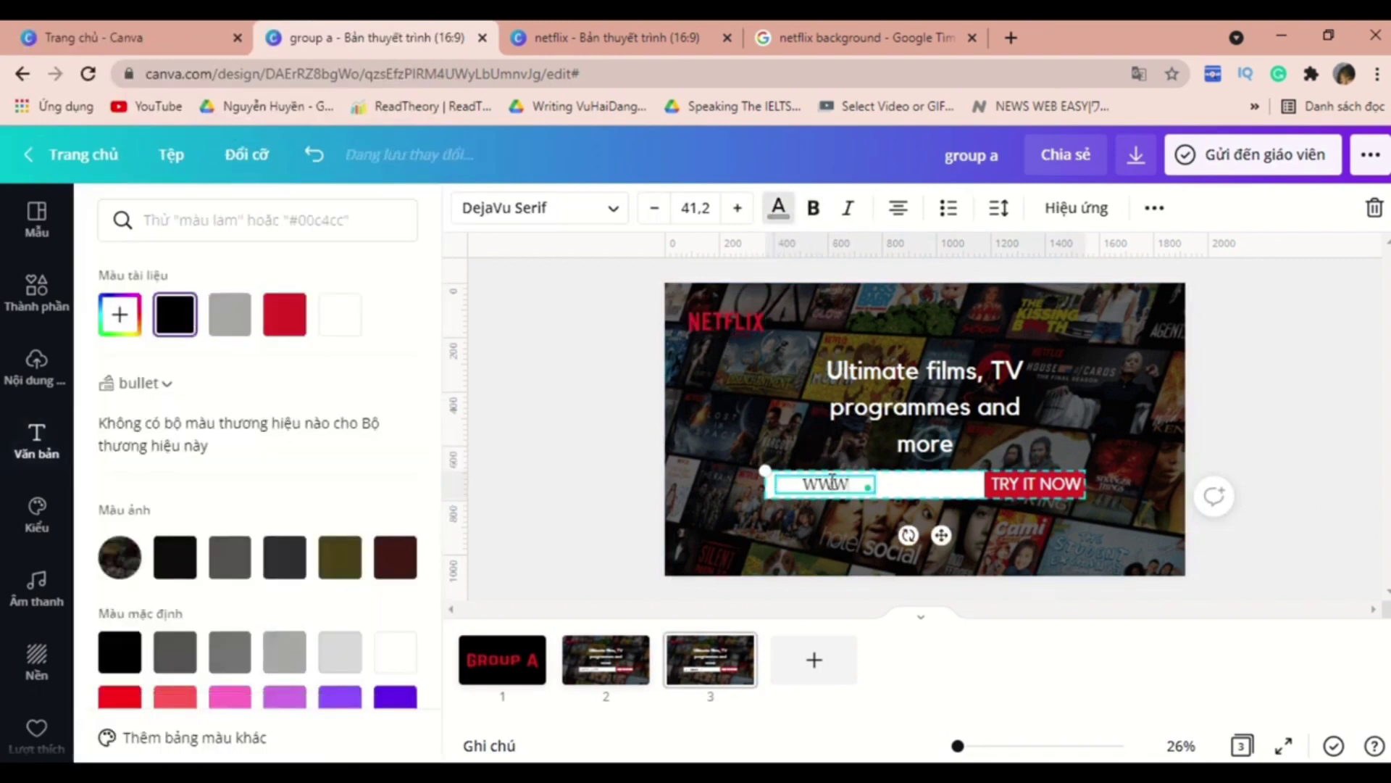
{"action": "type", "text": "acanv"}
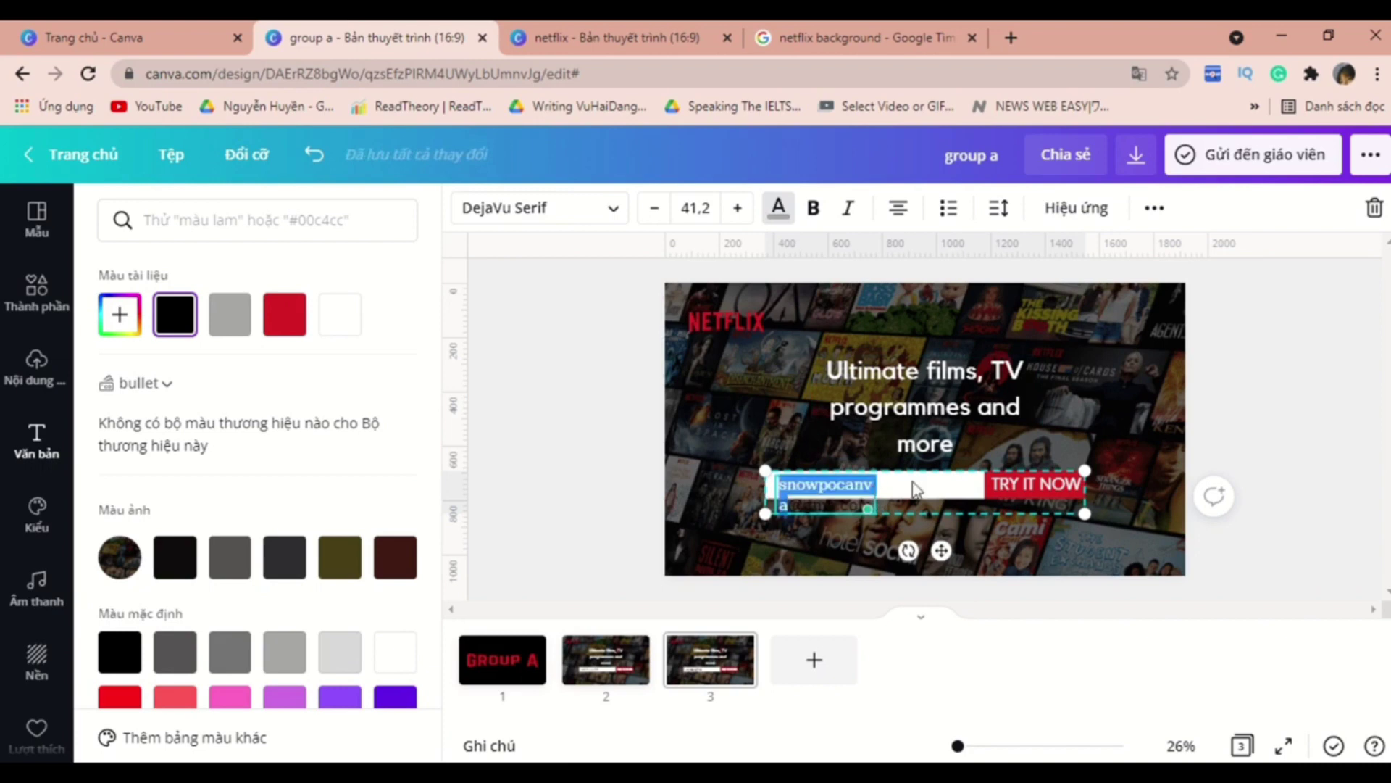
- Ungroup the e-mail text from the bar on page 3 and widen its box so the address fits on one line within the white area
{"action": "scroll", "coordinate": [912, 489], "scroll_direction": "up", "scroll_amount": 3}
{"action": "key", "text": "Escape"}
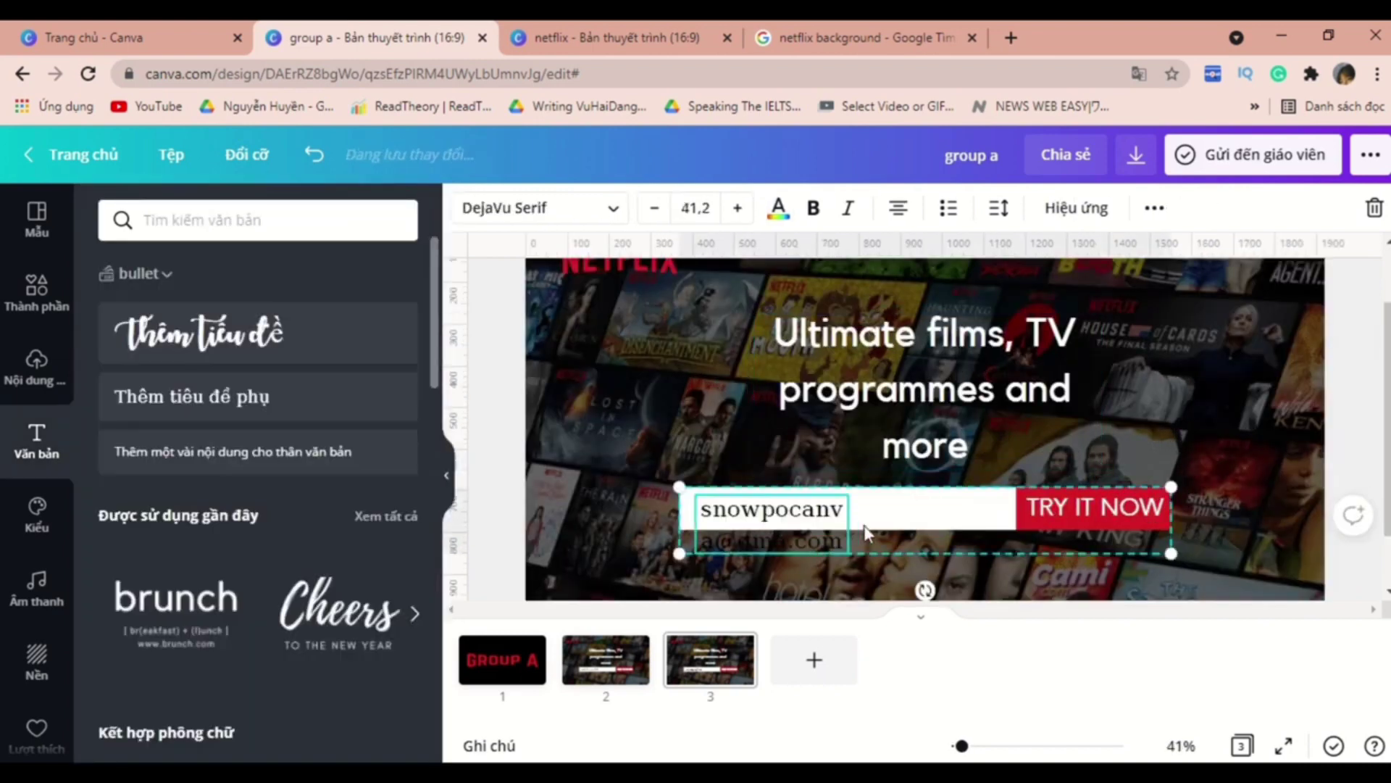
{"action": "left_click_drag", "start_coordinate": [866, 533], "coordinate": [899, 527]}
{"action": "key", "text": "ctrl+z"}
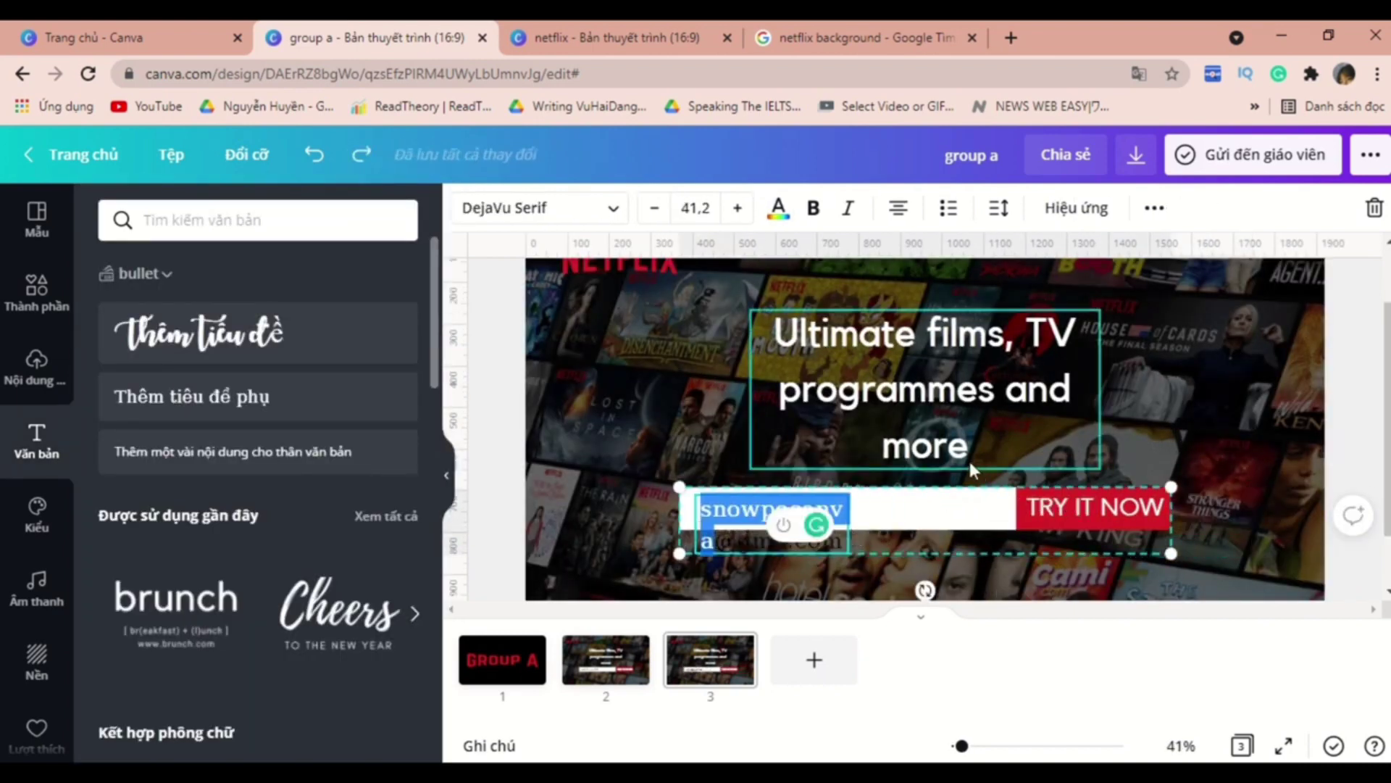
{"action": "key", "text": "ctrl+f"}
{"action": "left_click", "coordinate": [1154, 209]}
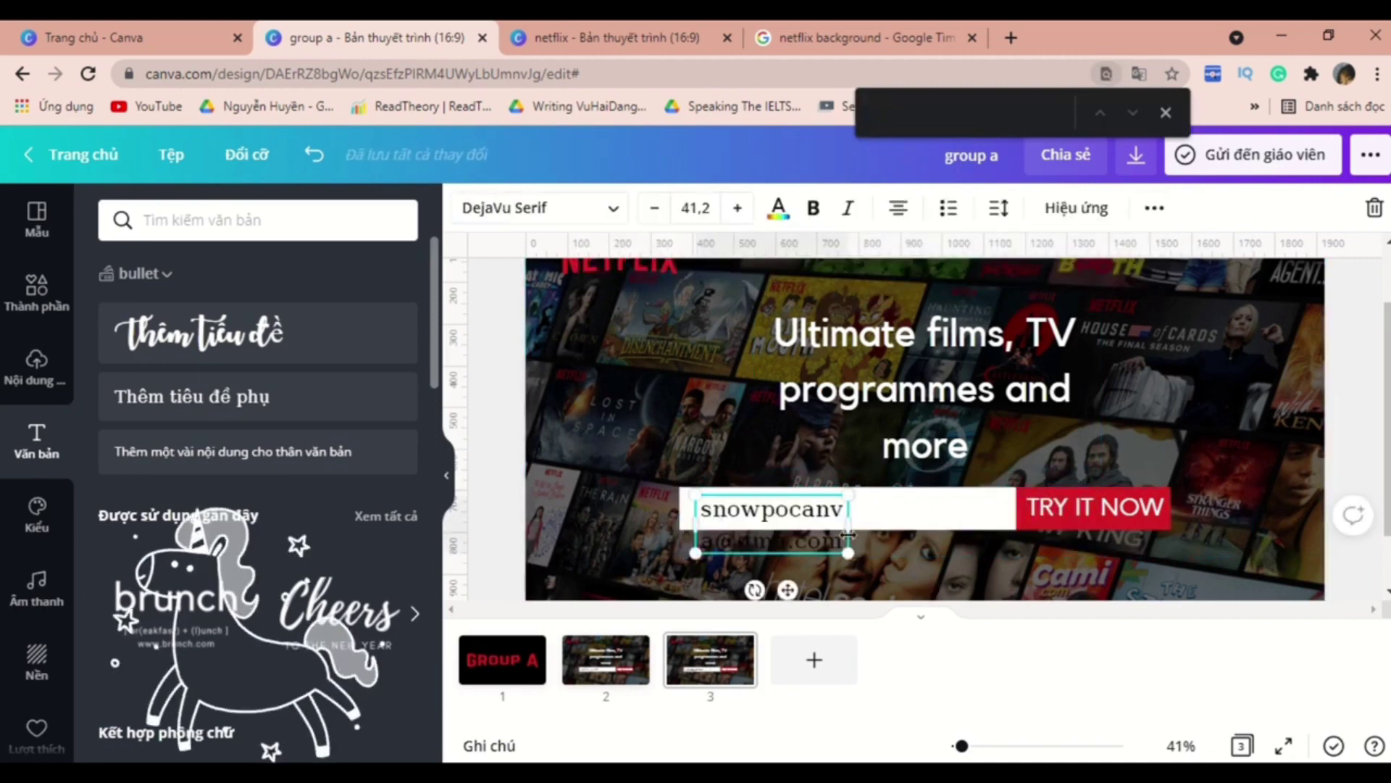
{"action": "left_click_drag", "start_coordinate": [848, 511], "coordinate": [998, 494]}
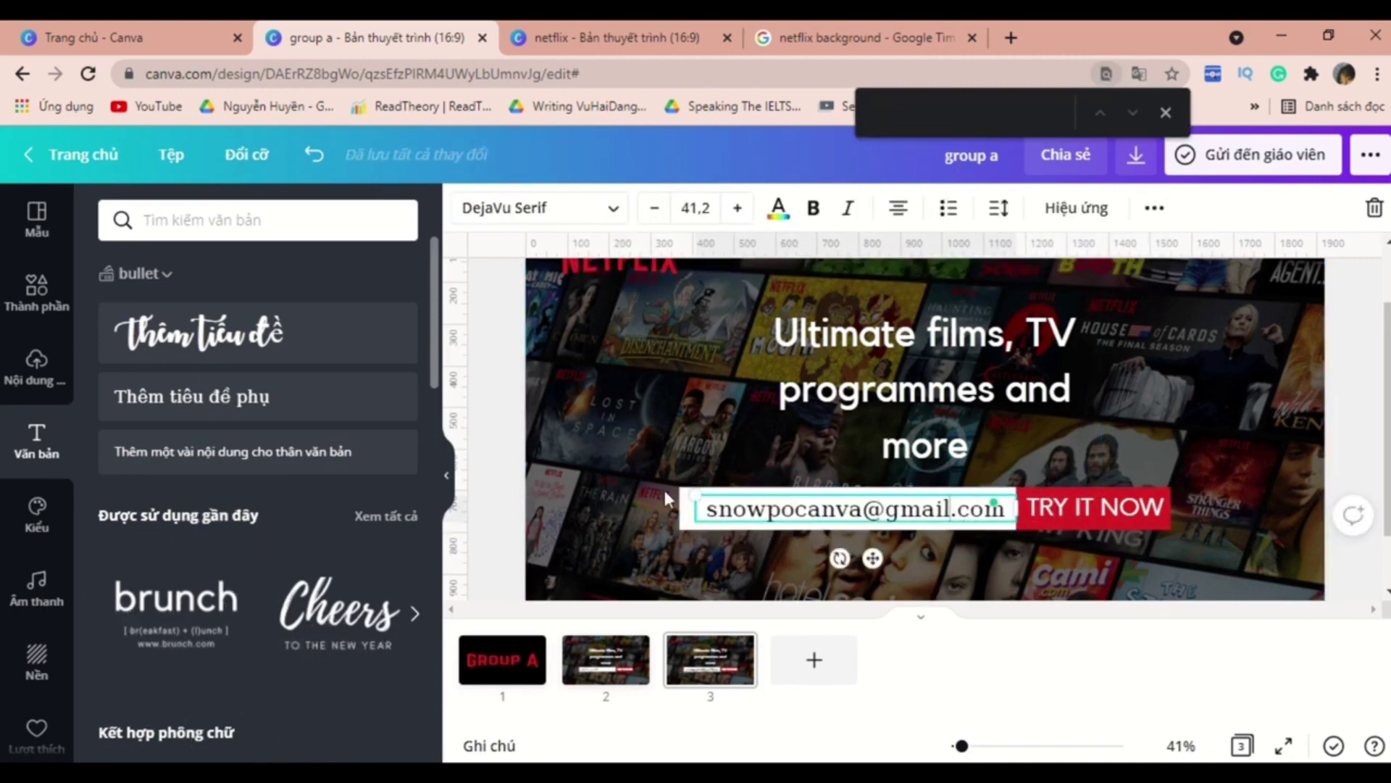
{"action": "left_click_drag", "start_coordinate": [694, 495], "coordinate": [707, 497]}
{"action": "left_click_drag", "start_coordinate": [855, 568], "coordinate": [830, 569]}
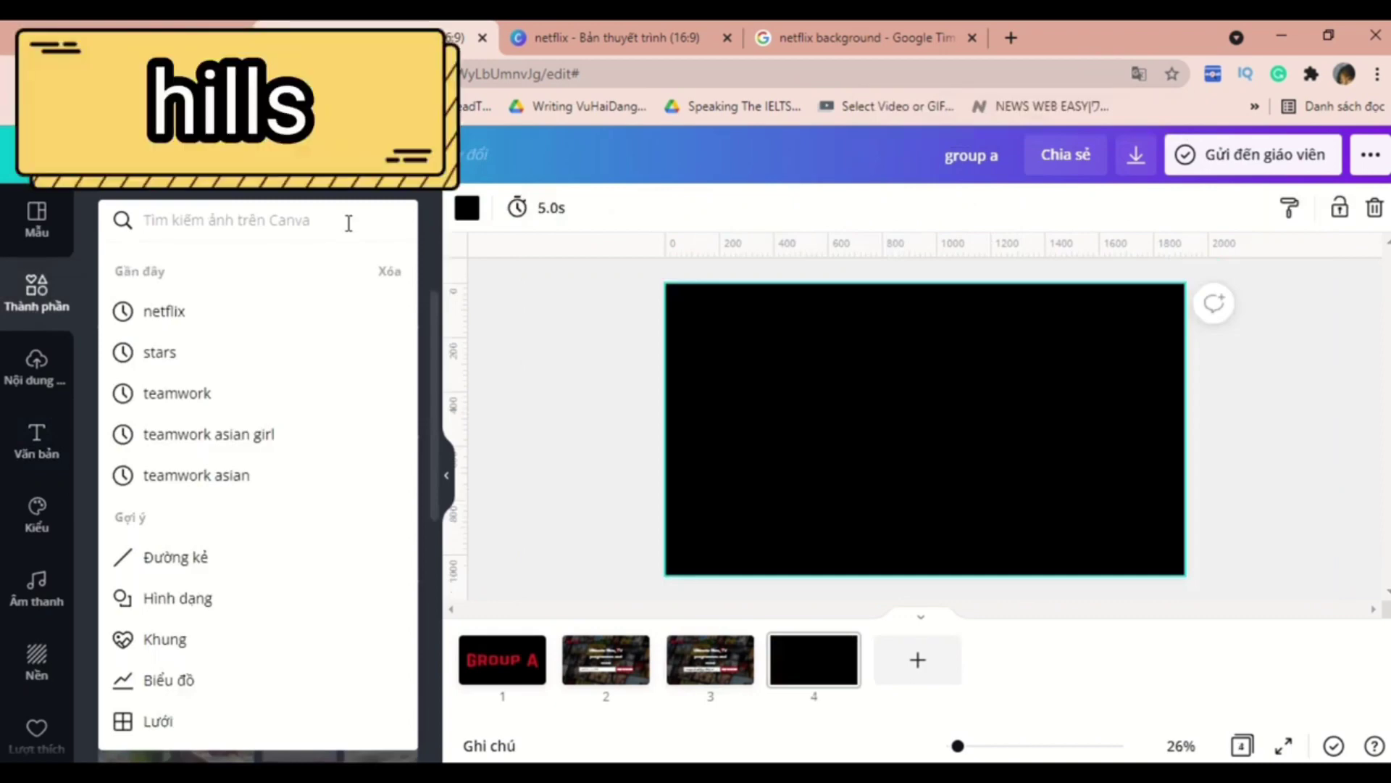
- Search the elements for "hills" and add the photo of green mountains at sunrise to the black page 4
{"action": "type", "text": "hill"}
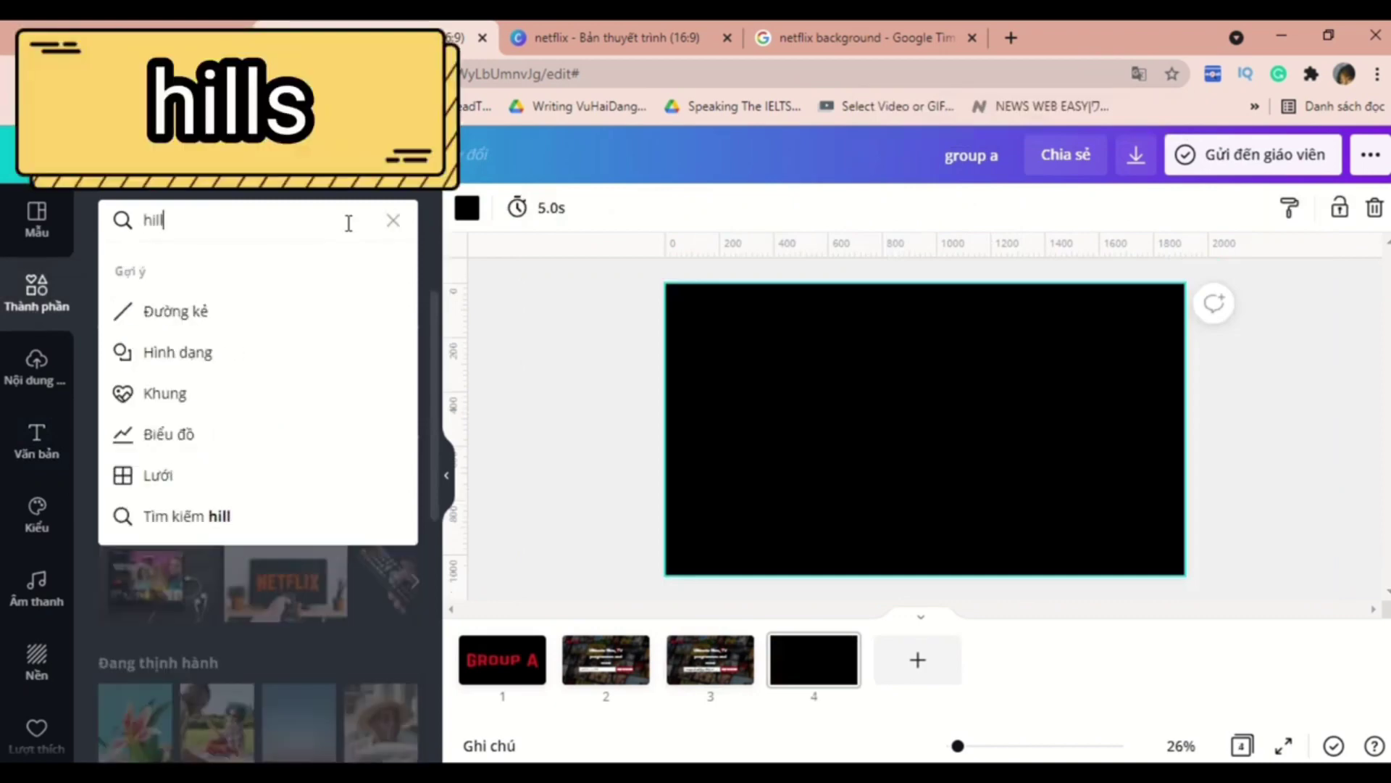
{"action": "type", "text": "s"}
{"action": "key", "text": "Return"}
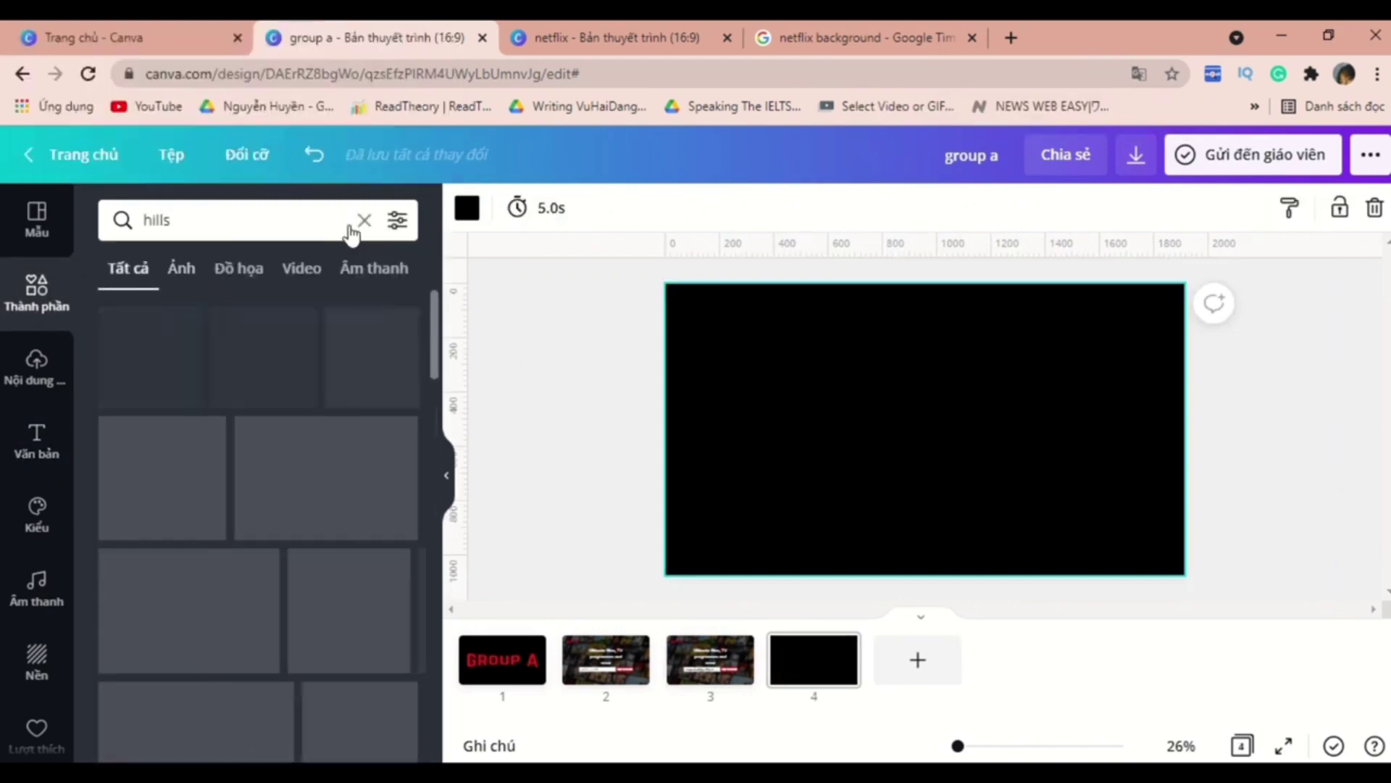
{"action": "scroll", "coordinate": [345, 366], "scroll_direction": "down", "scroll_amount": 3}
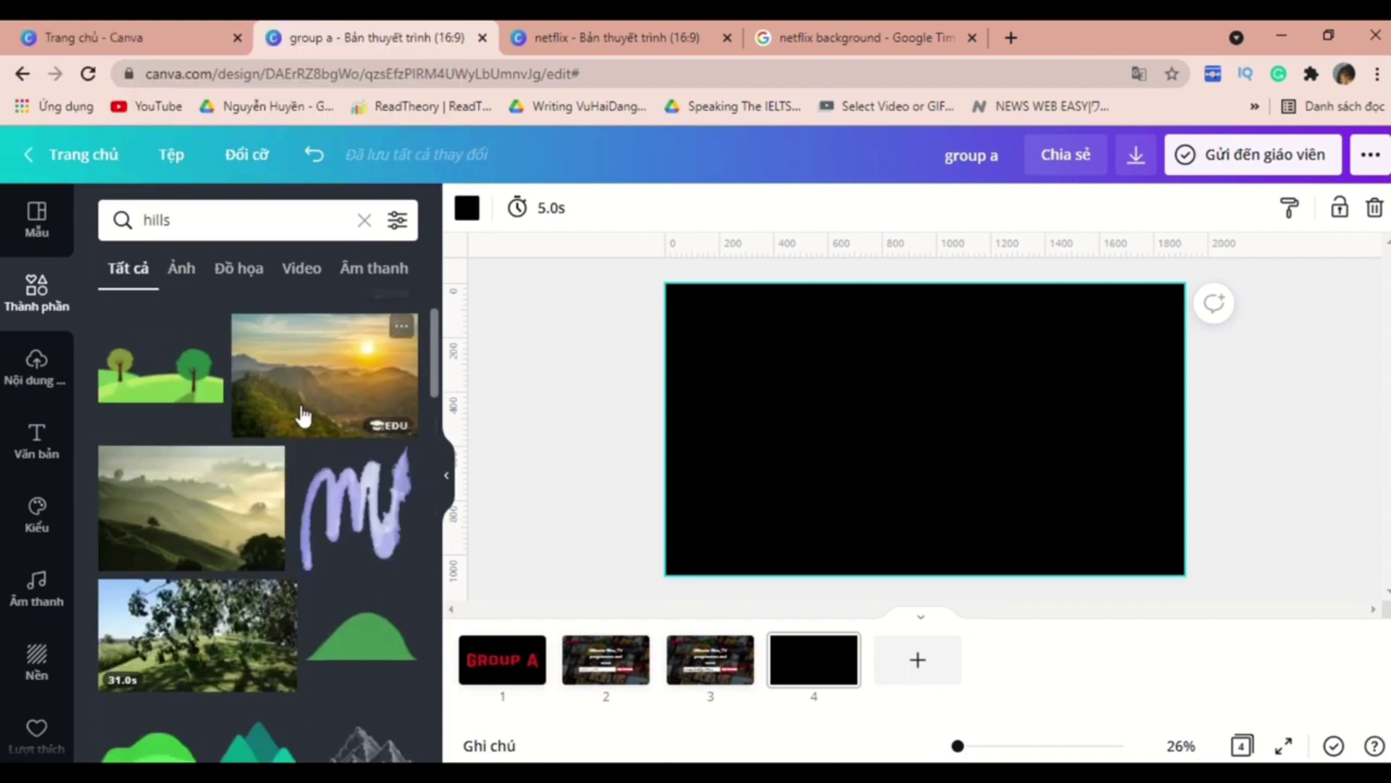
{"action": "left_click", "coordinate": [301, 413]}
- Align the sunrise photo to page 4's upper left corner, enlarge it to full page width and crop its height to the upper two thirds
{"action": "left_click_drag", "start_coordinate": [930, 384], "coordinate": [851, 330]}
{"action": "left_click_drag", "start_coordinate": [1017, 371], "coordinate": [1232, 439]}
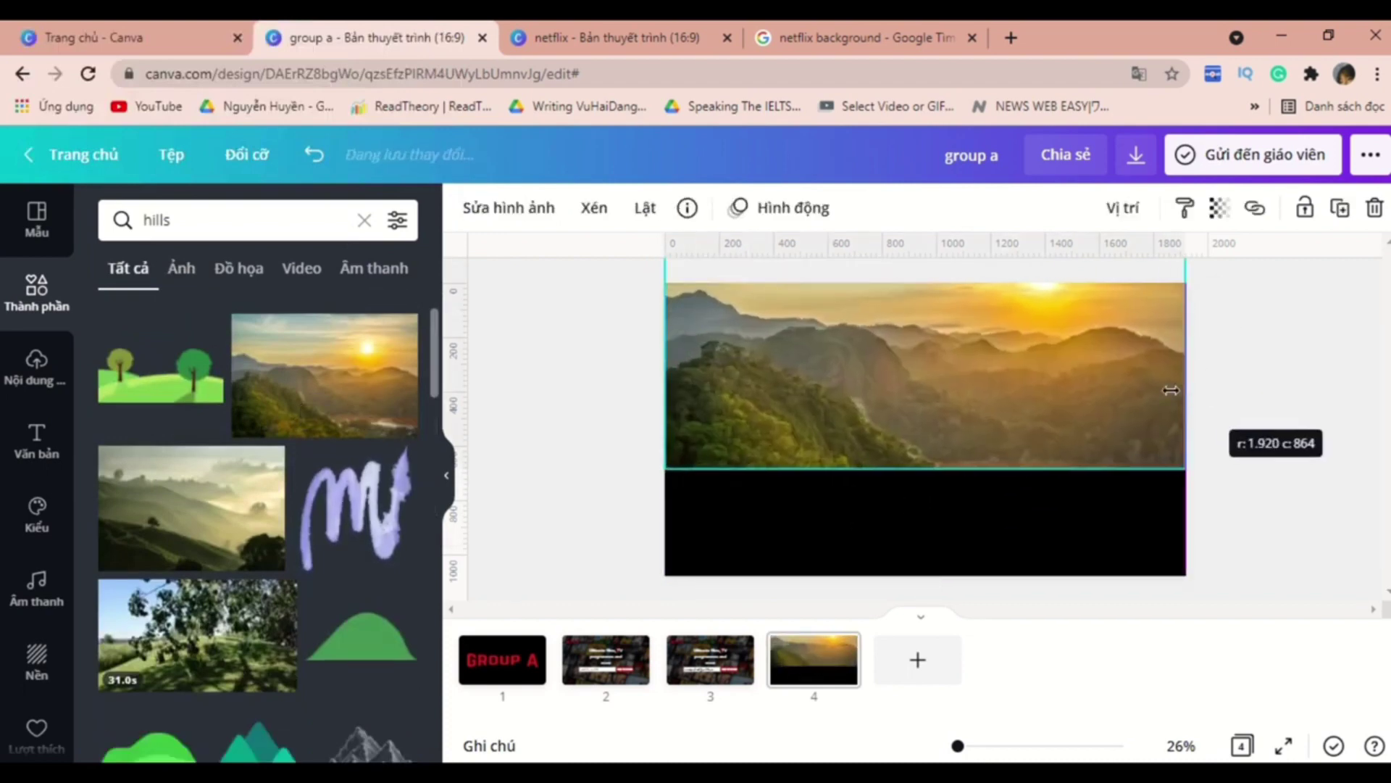
{"action": "left_click_drag", "start_coordinate": [924, 497], "coordinate": [927, 454]}
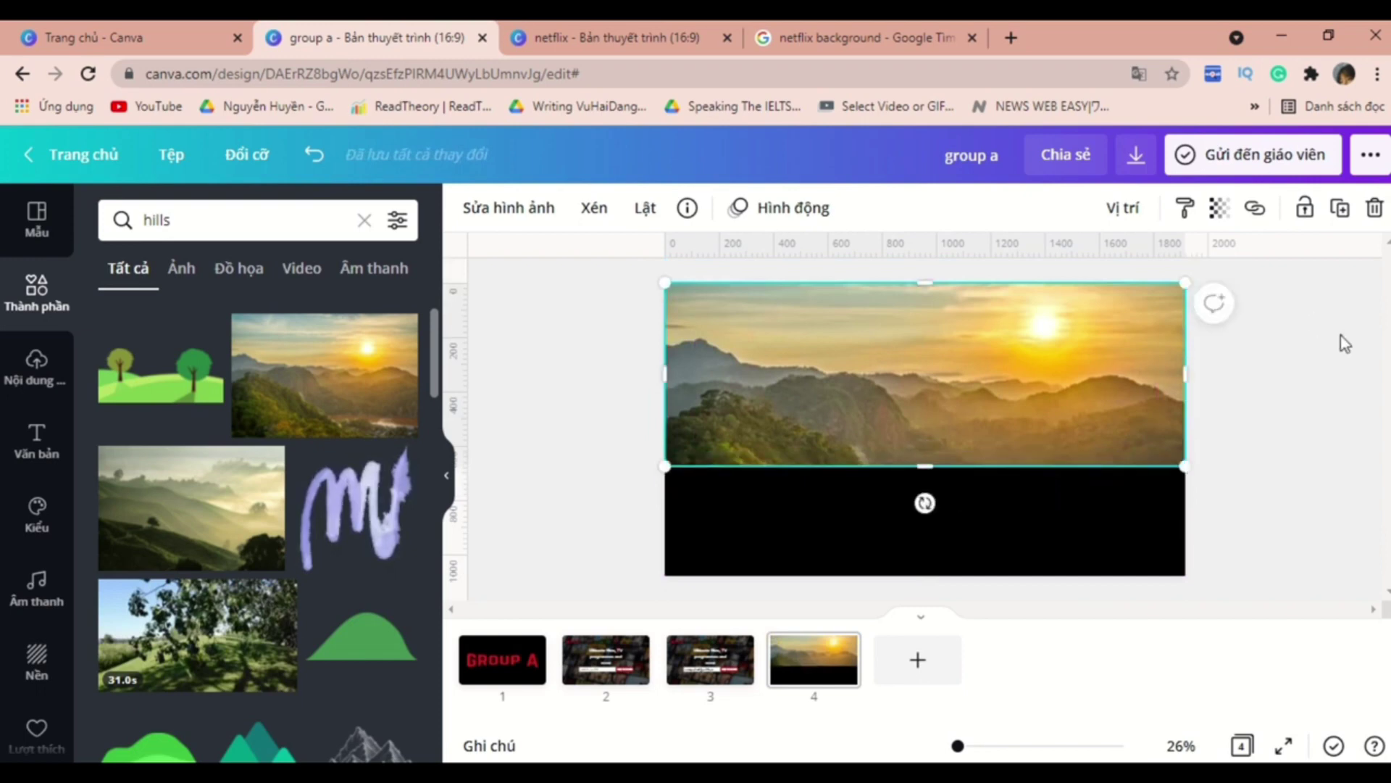
- Place a horizontal ruler guide along the lower edge of the sunrise photo on page 4
{"action": "left_click", "coordinate": [1300, 371]}
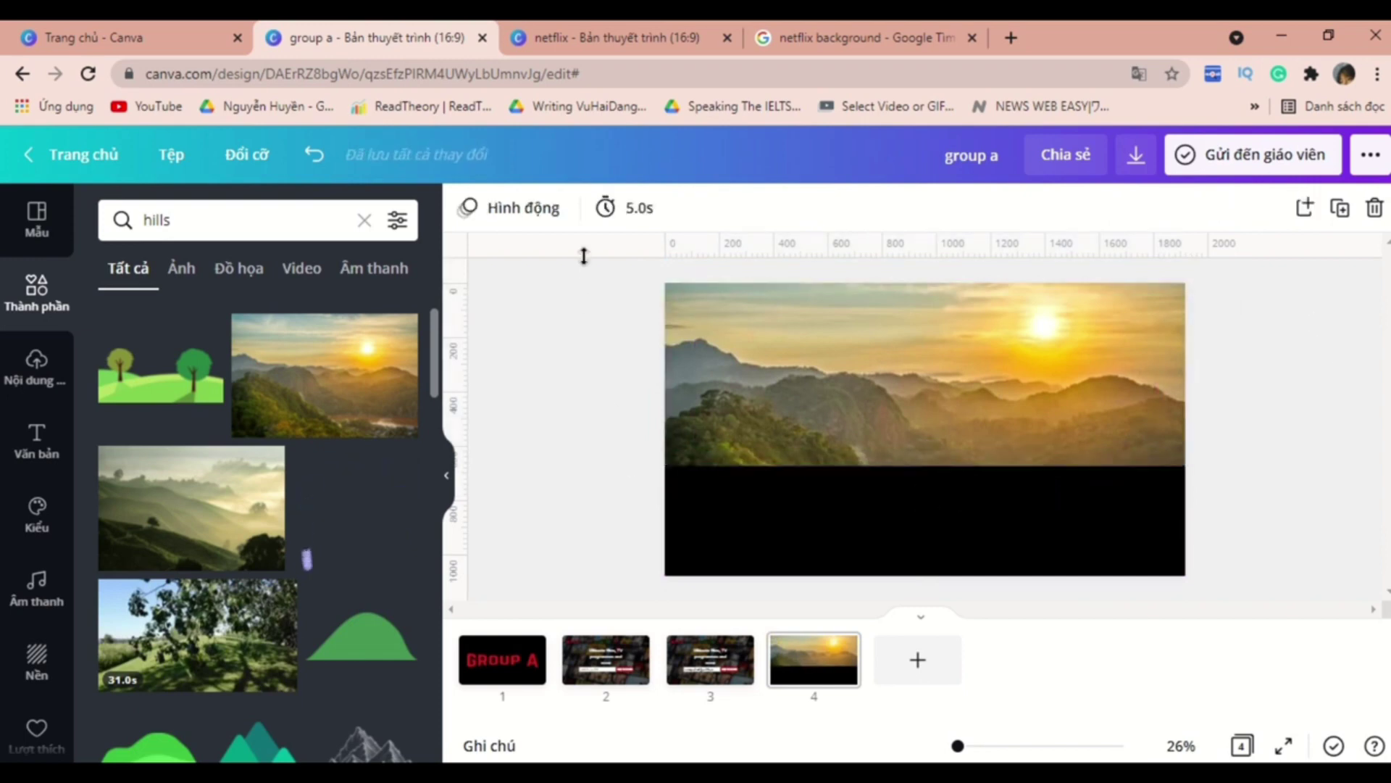
{"action": "left_click_drag", "start_coordinate": [583, 255], "coordinate": [565, 464]}
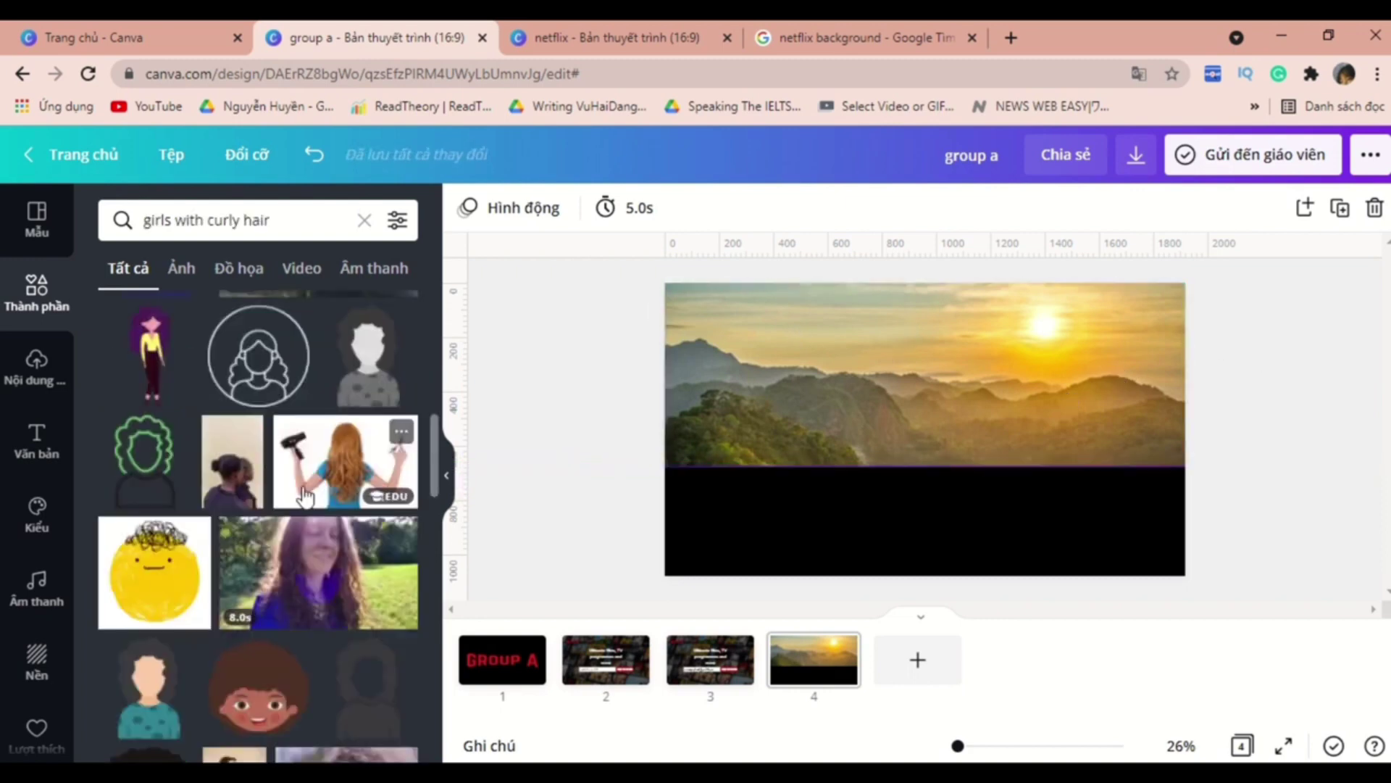
- Add the girl in a pink sweater from the "girls with curly hair" results, shrunk to a thumbnail at the left of page 4's black strip
{"action": "scroll", "coordinate": [304, 499], "scroll_direction": "down", "scroll_amount": 10}
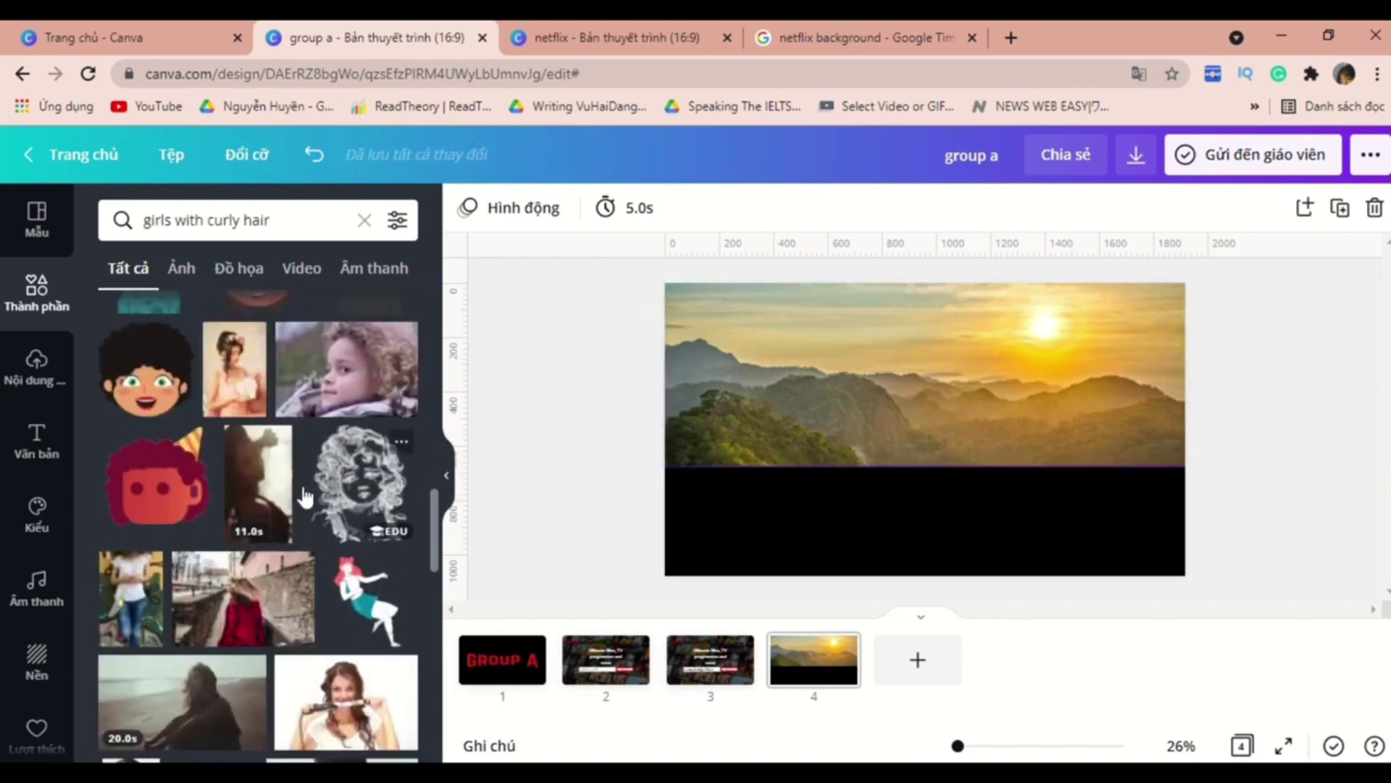
{"action": "scroll", "coordinate": [304, 498], "scroll_direction": "down", "scroll_amount": 5}
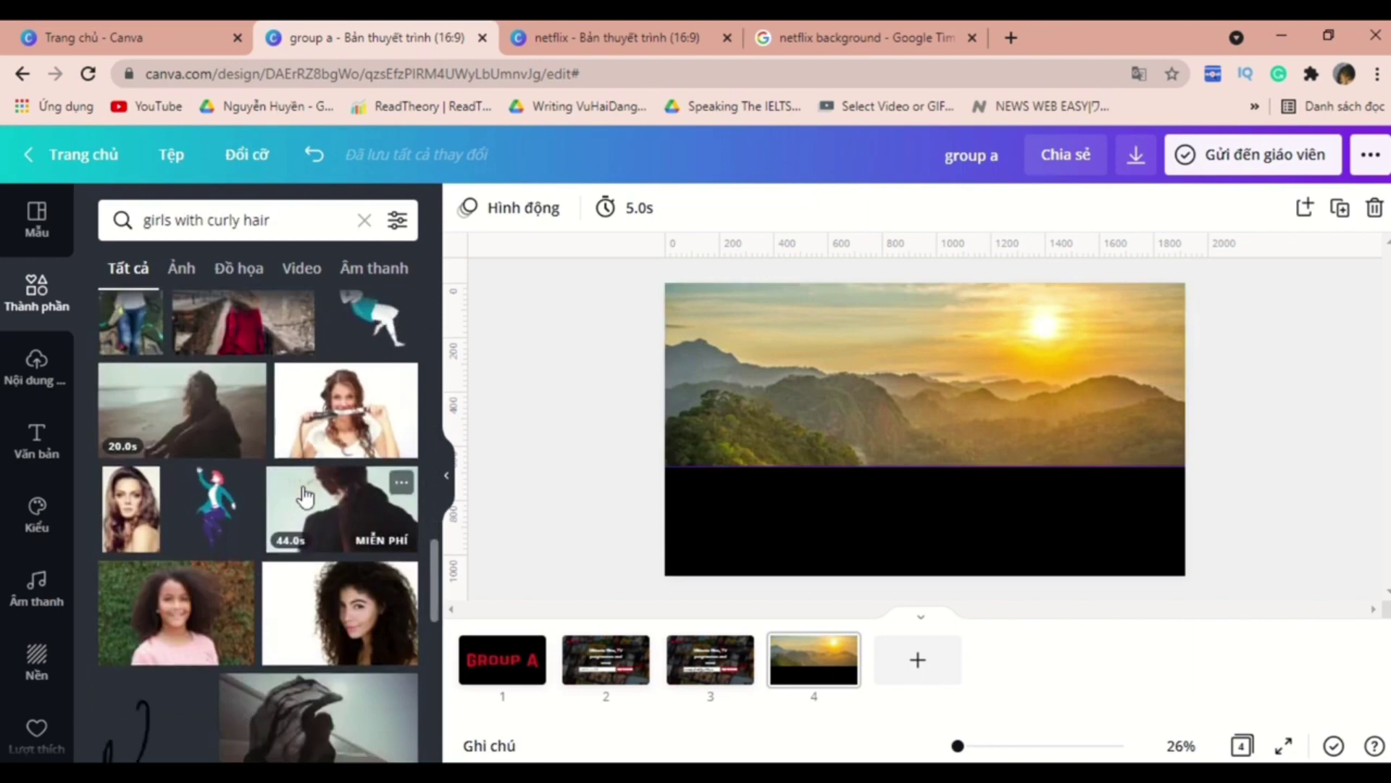
{"action": "scroll", "coordinate": [305, 498], "scroll_direction": "down", "scroll_amount": 3}
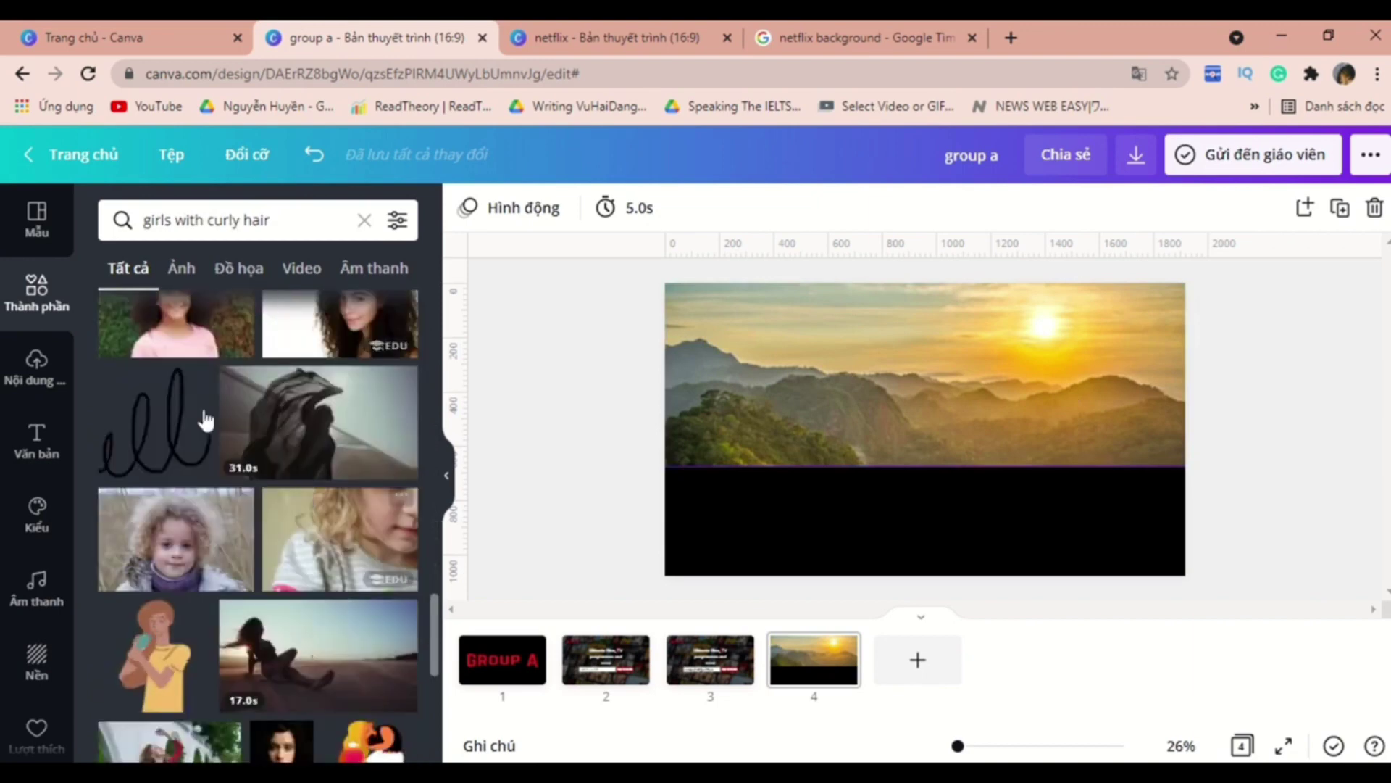
{"action": "left_click", "coordinate": [201, 350]}
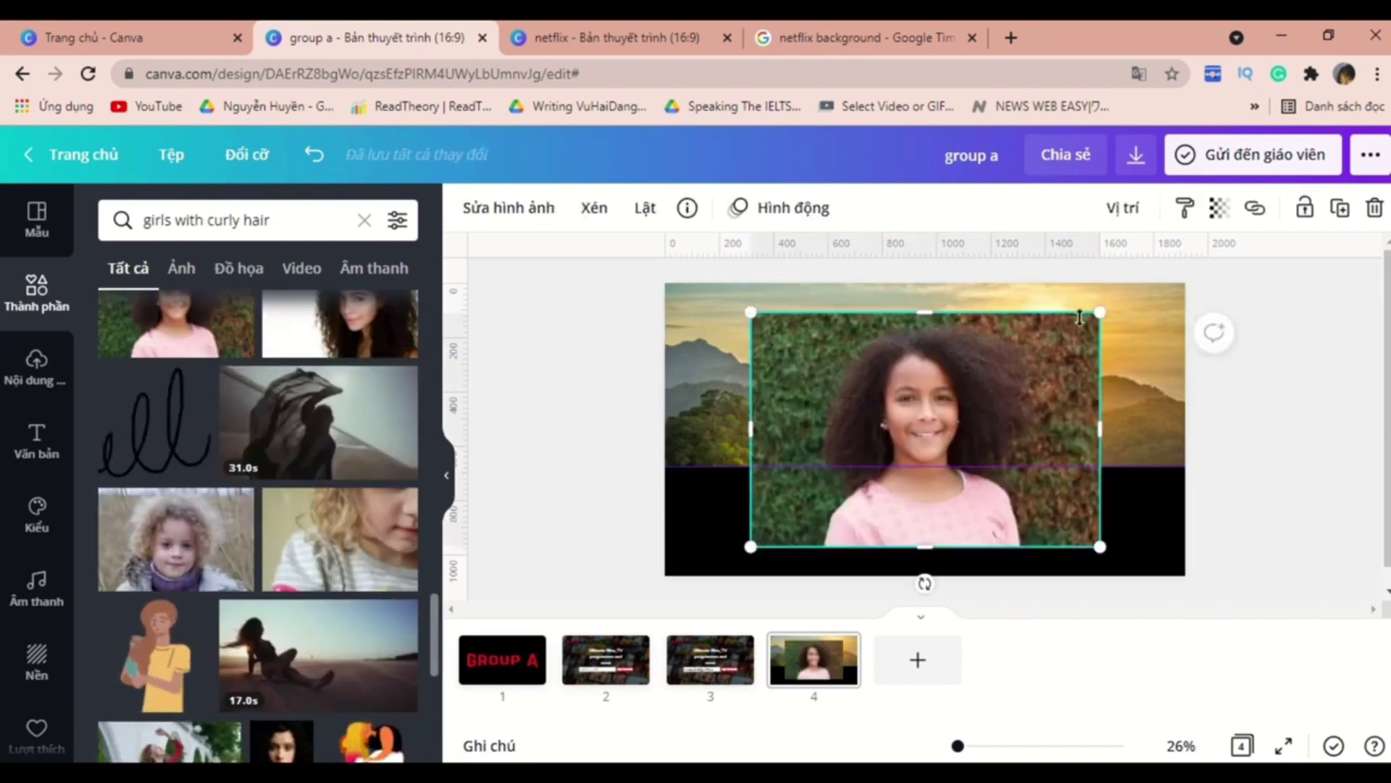
{"action": "left_click_drag", "start_coordinate": [1099, 310], "coordinate": [903, 509]}
{"action": "left_click_drag", "start_coordinate": [812, 507], "coordinate": [743, 520]}
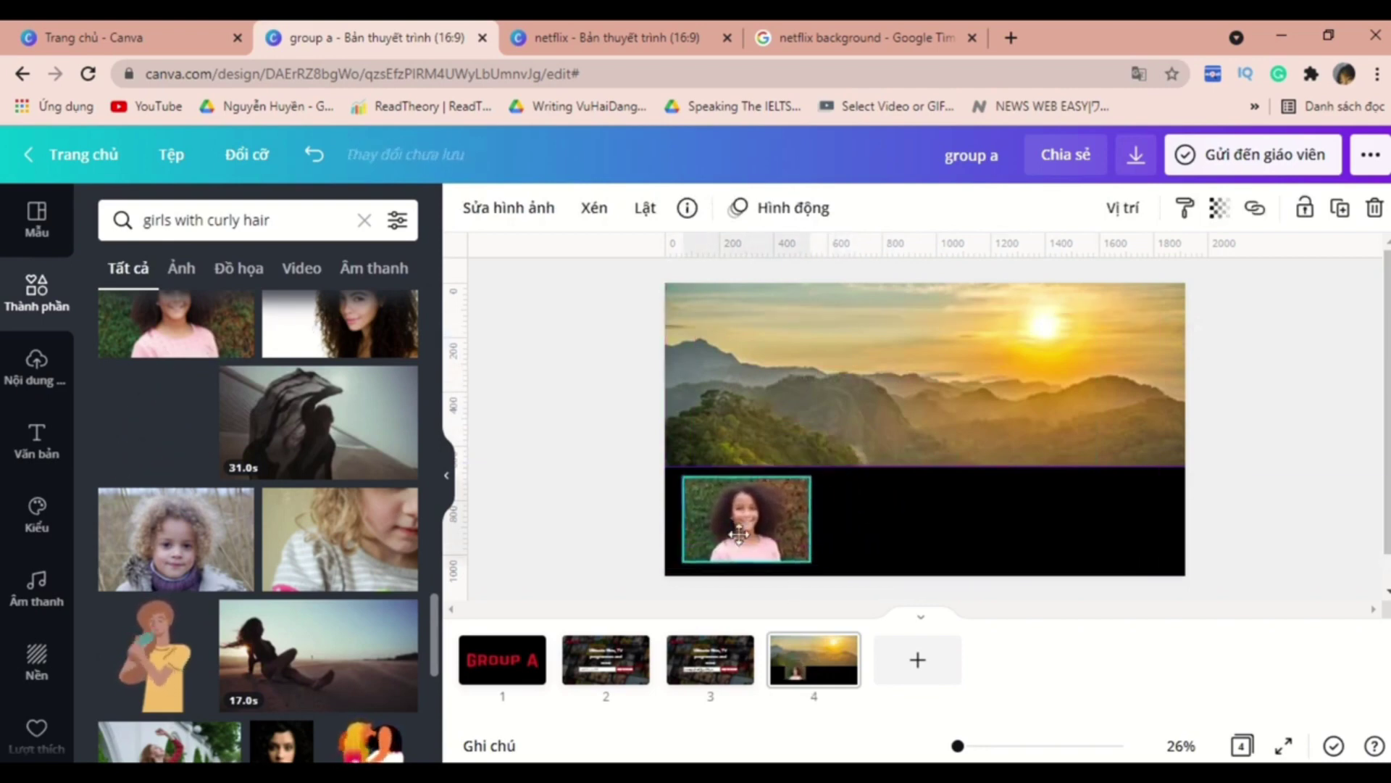
{"action": "left_click", "coordinate": [942, 522]}
{"action": "scroll", "coordinate": [232, 493], "scroll_direction": "down", "scroll_amount": 3}
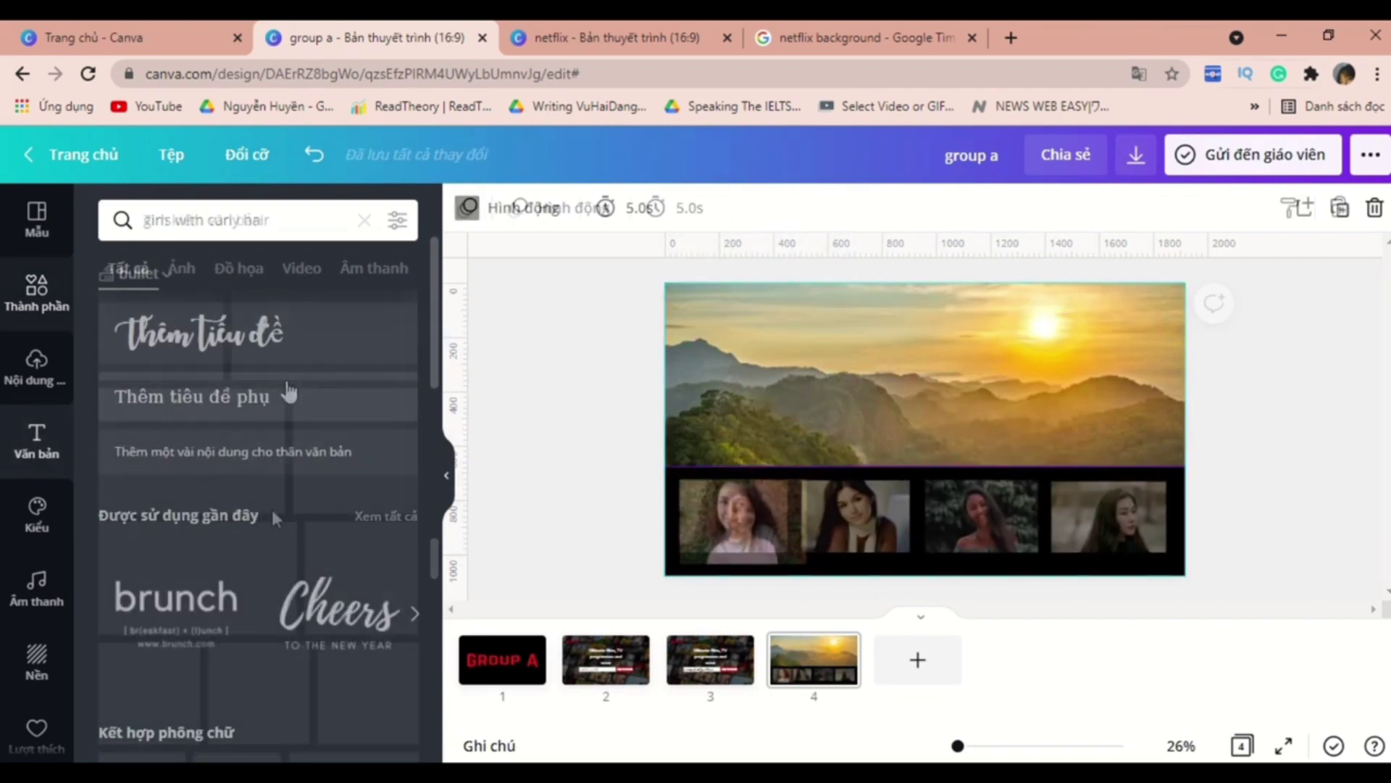
- Add a subheading text box over the sunrise photo on page 4 and set its font to Maven Pro Bold
{"action": "left_click", "coordinate": [192, 396]}
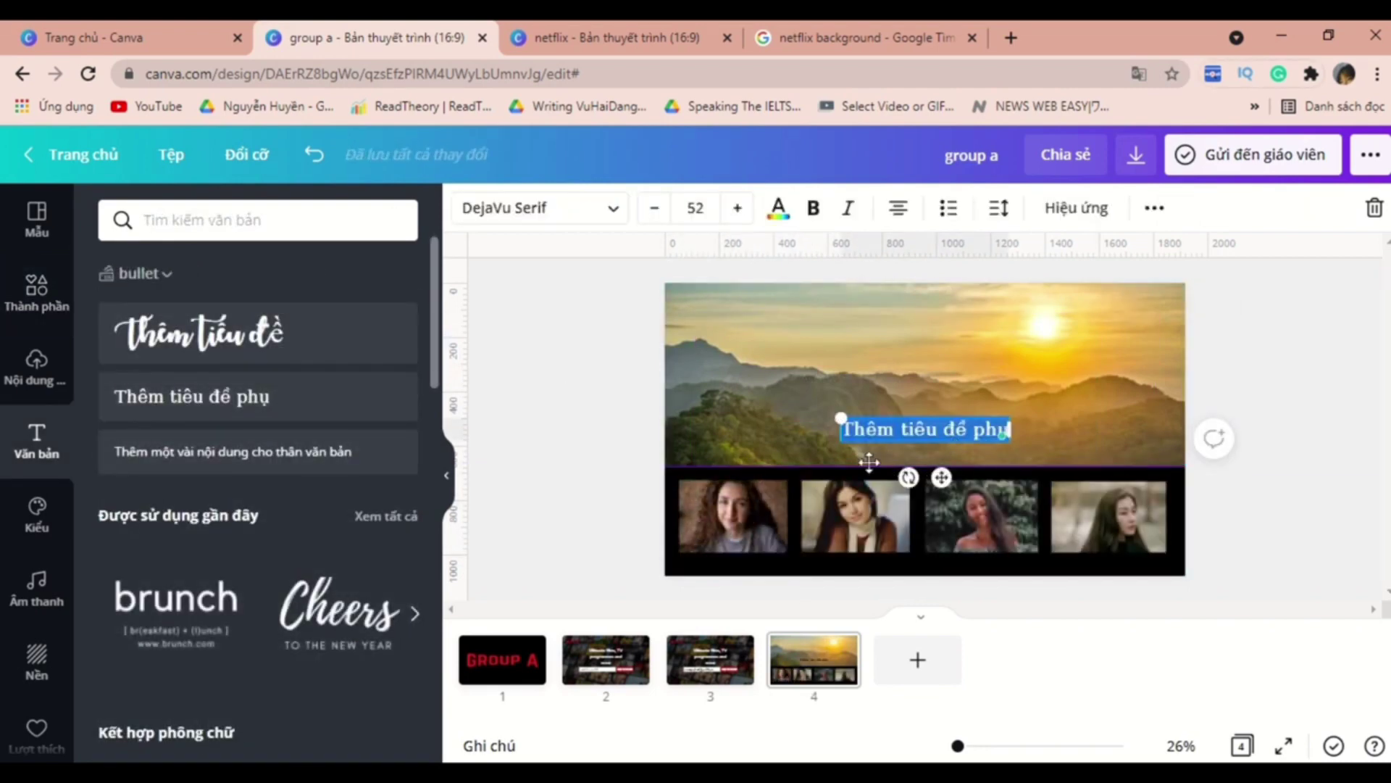
{"action": "left_click_drag", "start_coordinate": [870, 461], "coordinate": [761, 407]}
{"action": "left_click", "coordinate": [490, 211]}
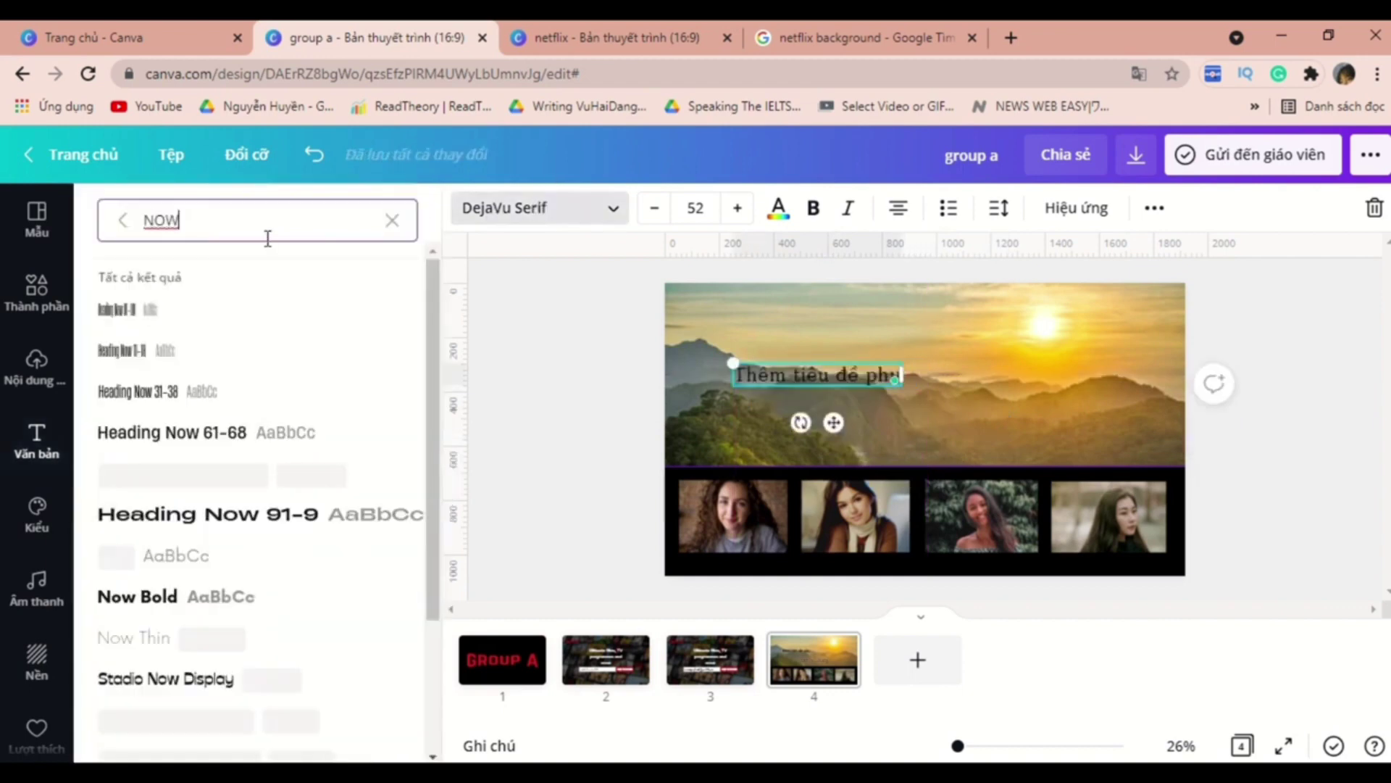
{"action": "double_click", "coordinate": [268, 237]}
{"action": "type", "text": "maven pro"}
{"action": "left_click", "coordinate": [184, 328]}
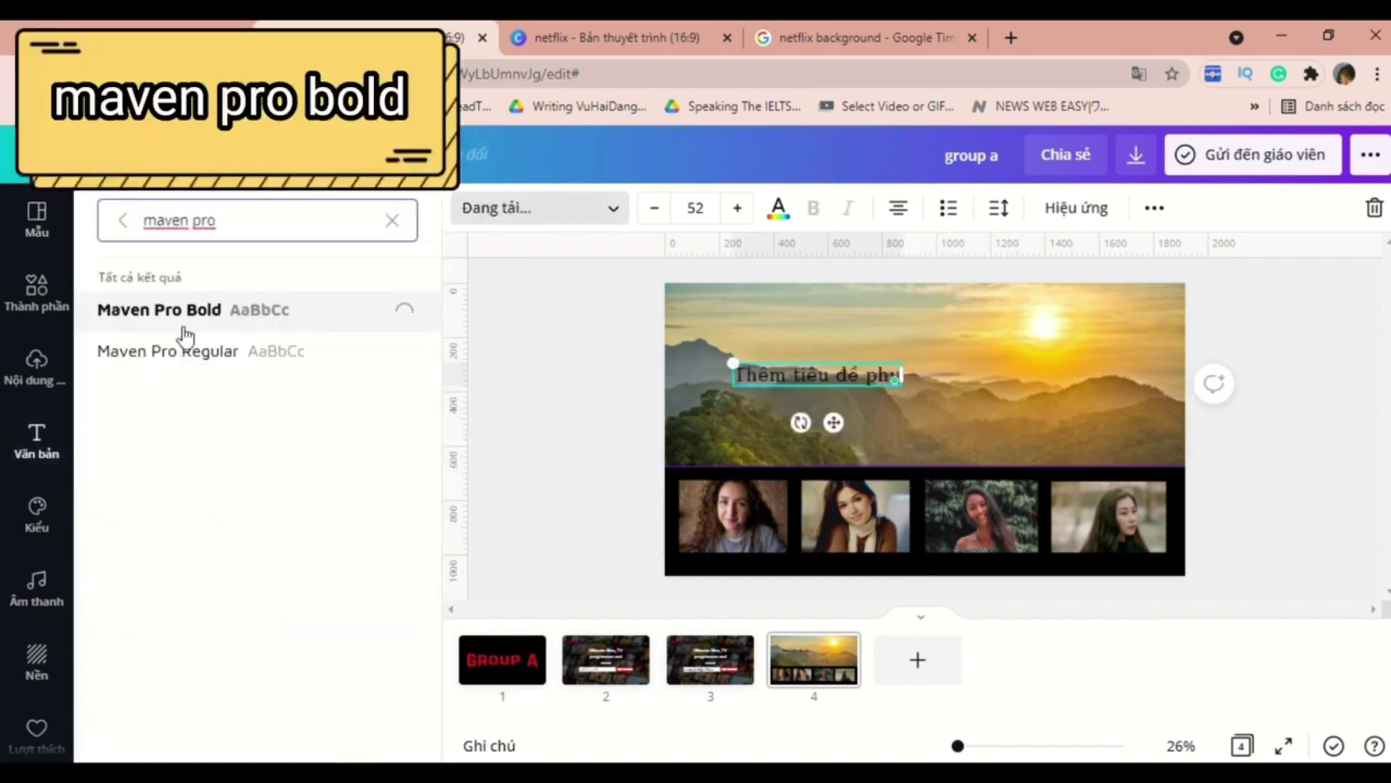
- Replace the subheading placeholder with "THUYẾT TRÌNH" in white and enlarge it to font size 105
{"action": "type", "text": "THUYEETS"}
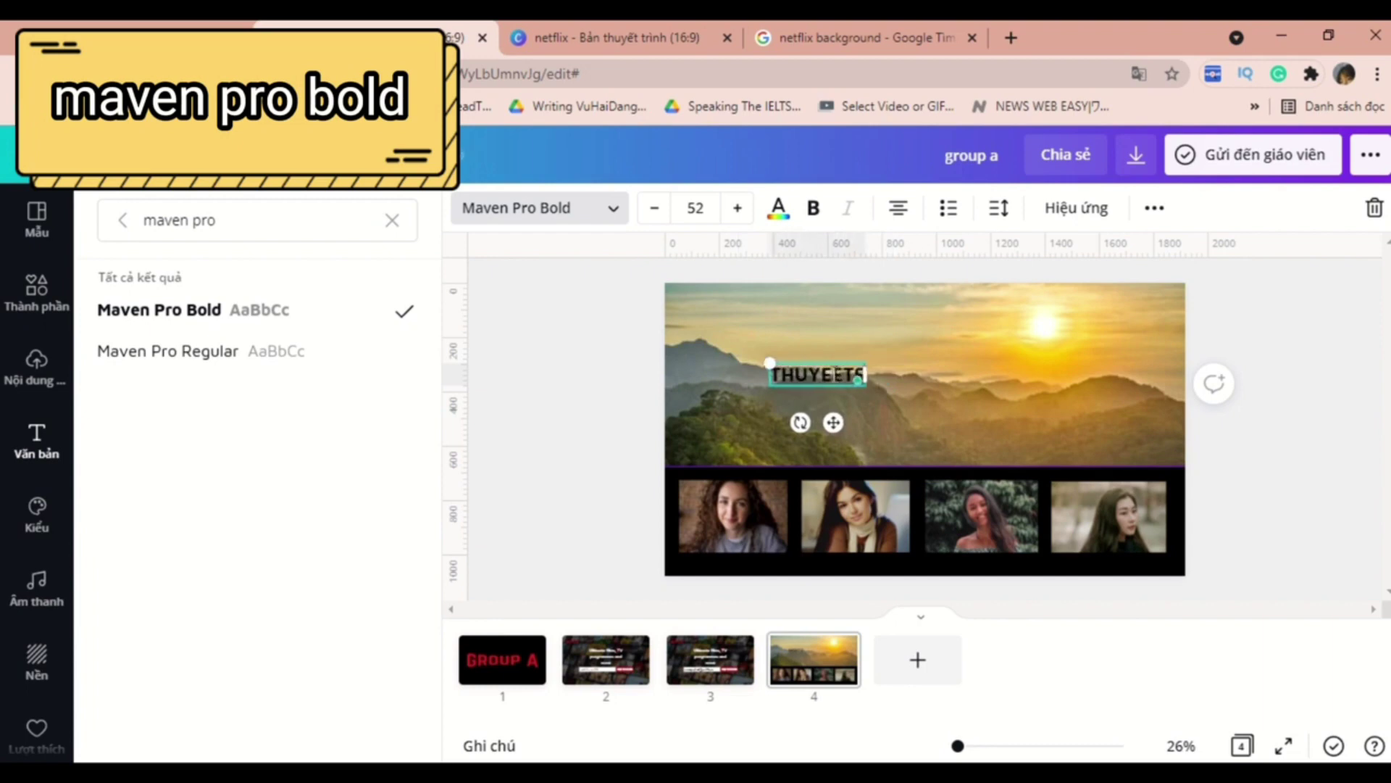
{"action": "key", "text": "BackSpace"}
{"action": "key", "text": "BackSpace"}
{"action": "key", "text": "BackSpace"}
{"action": "key", "text": "BackSpace"}
{"action": "type", "text": "ẾT TRÌN"}
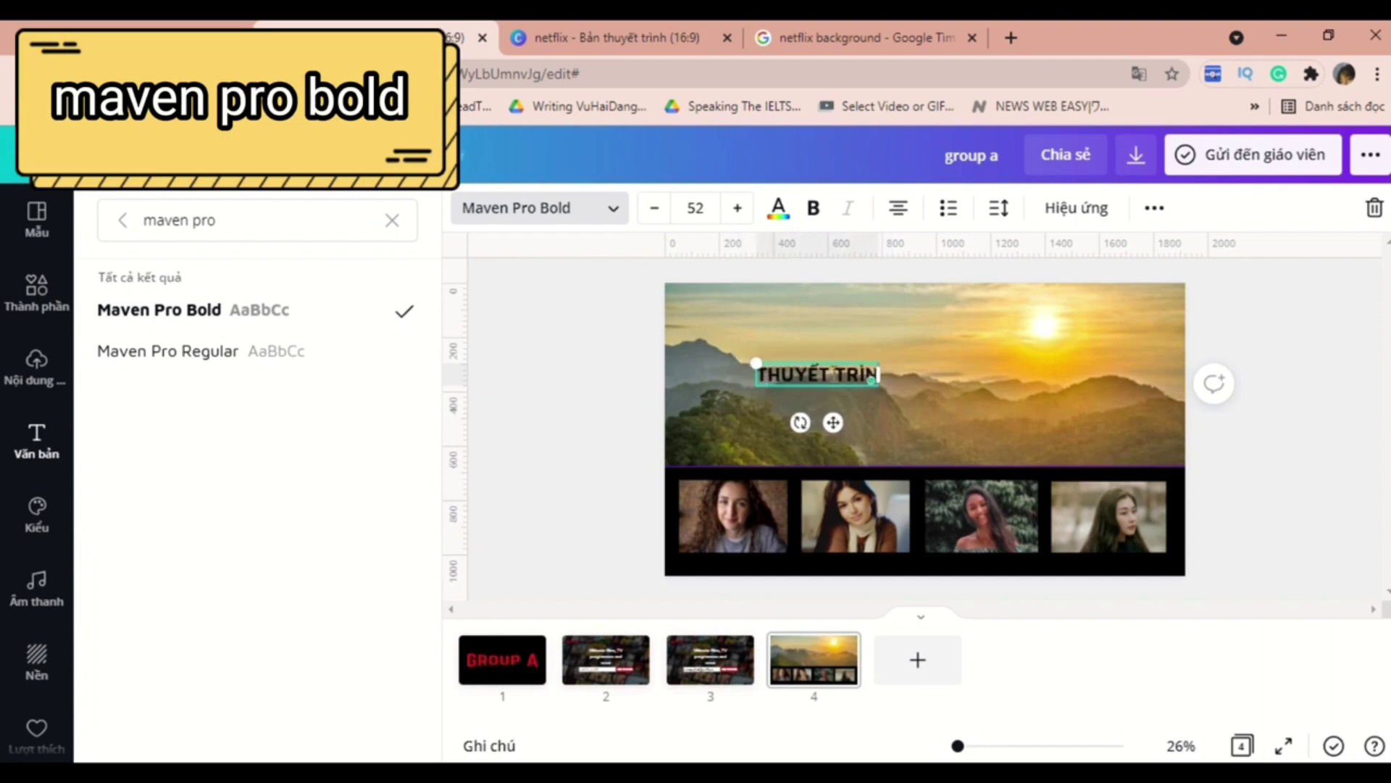
{"action": "type", "text": "H"}
{"action": "left_click", "coordinate": [779, 216]}
{"action": "left_click_drag", "start_coordinate": [886, 363], "coordinate": [1037, 337]}
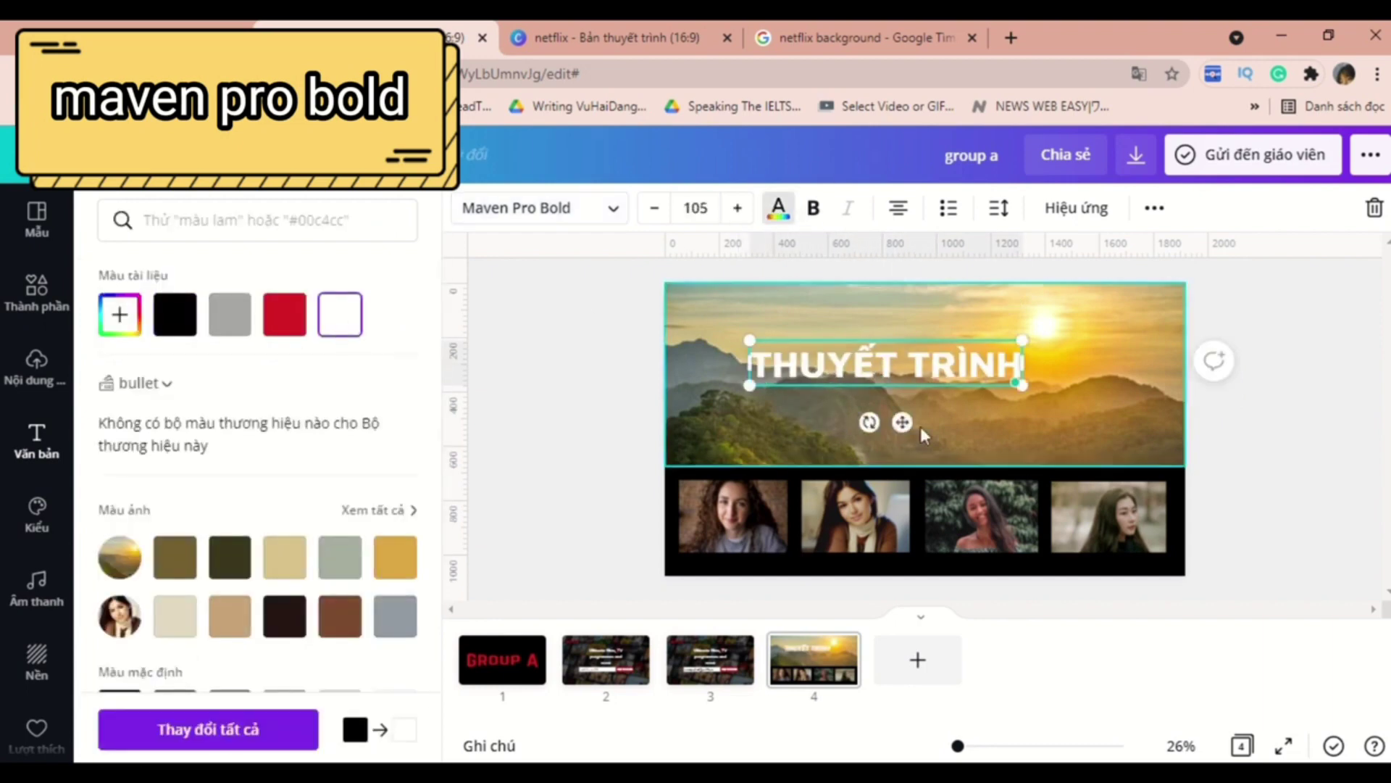
- Extend the title to "BÀI THUYẾT TRÌNH" stacked on three lines and position it over the sunrise photo
{"action": "left_click_drag", "start_coordinate": [904, 420], "coordinate": [834, 485]}
{"action": "left_click", "coordinate": [708, 426]}
{"action": "type", "text": "BÀI"}
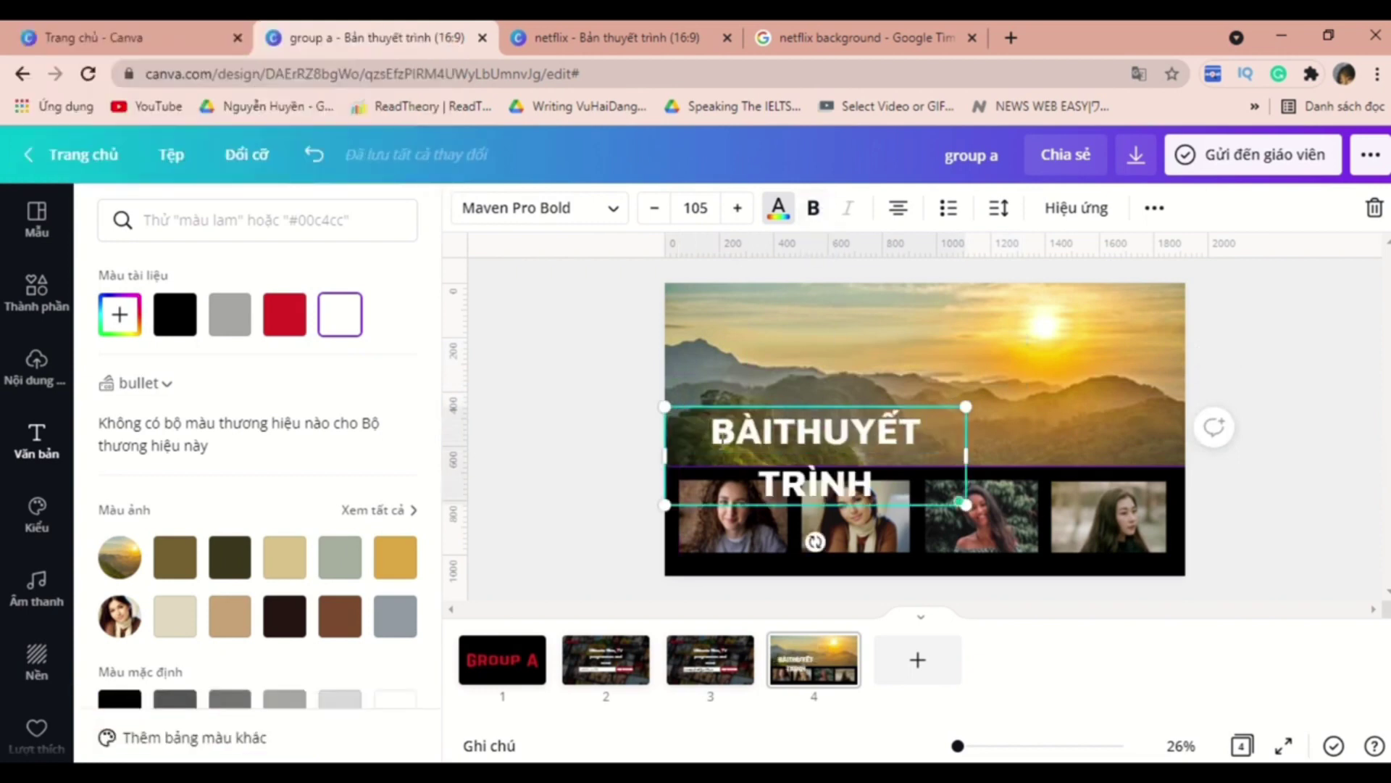
{"action": "left_click", "coordinate": [951, 358]}
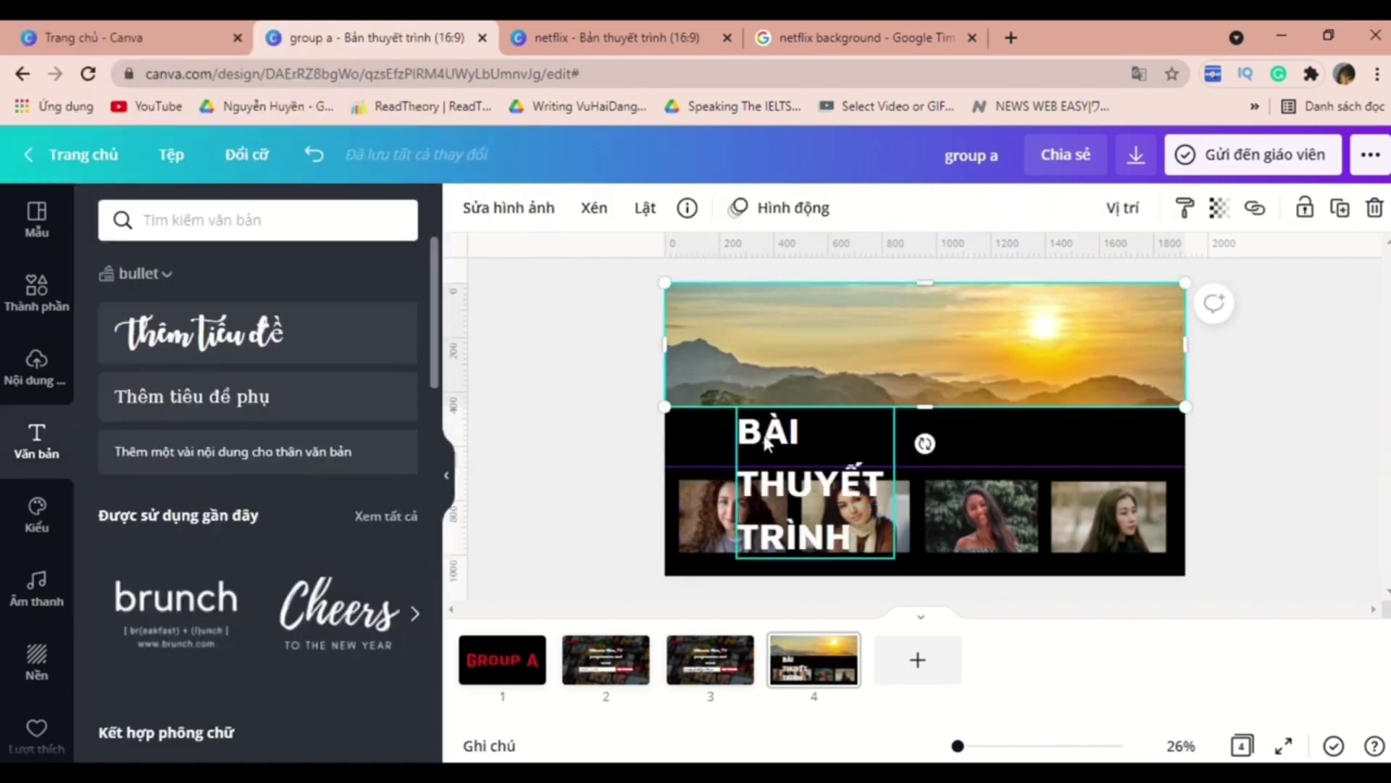
{"action": "left_click_drag", "start_coordinate": [823, 424], "coordinate": [811, 336]}
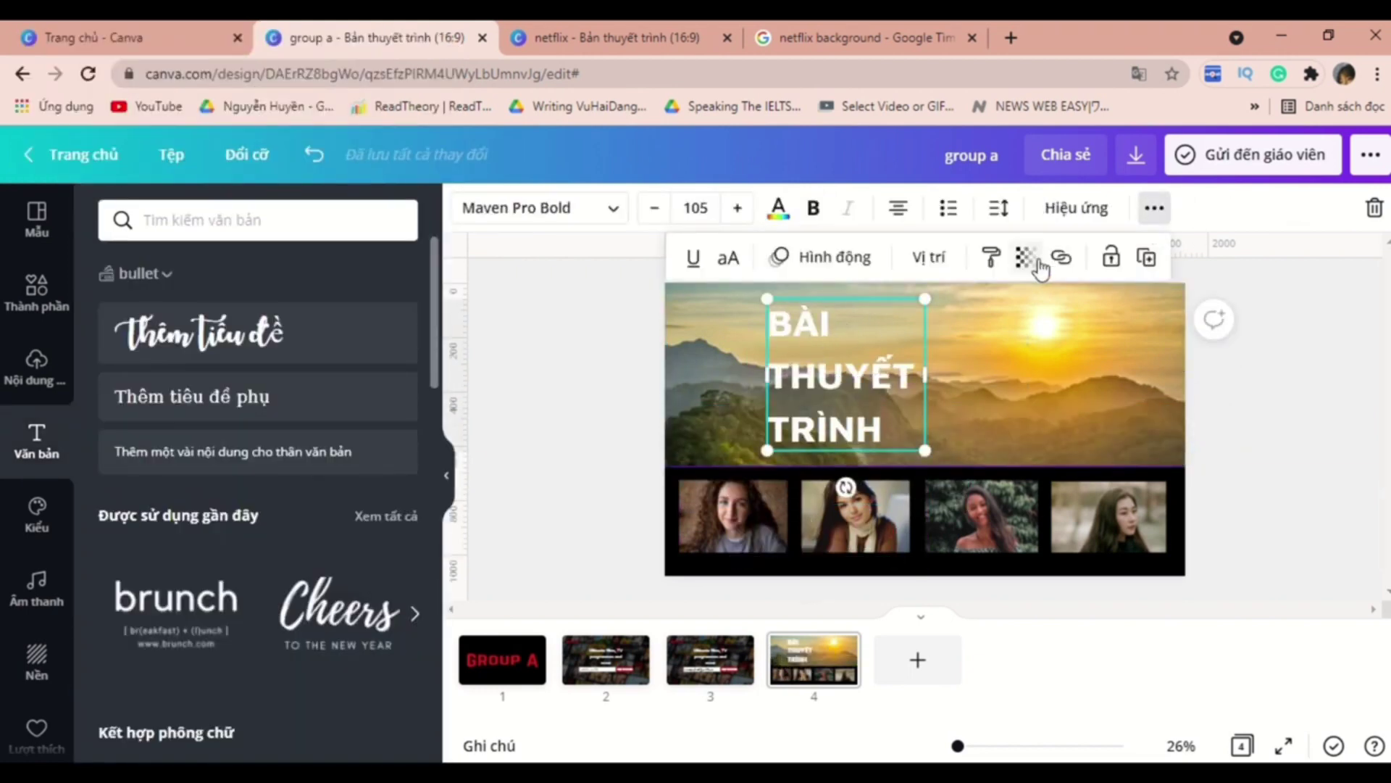
- Set the title's line spacing to 1.01 and move the title to the lower left of the sunrise photo
{"action": "left_click", "coordinate": [1001, 209]}
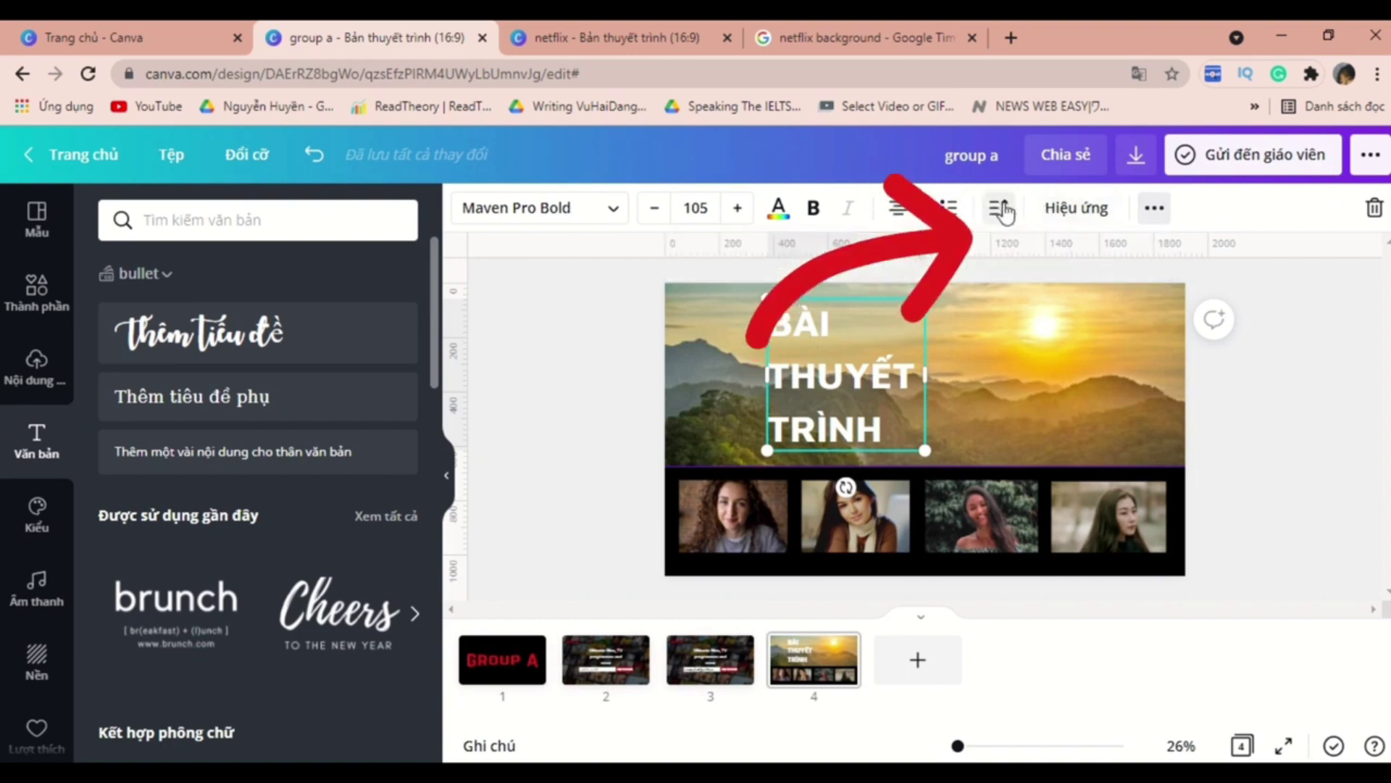
{"action": "left_click", "coordinate": [1002, 211]}
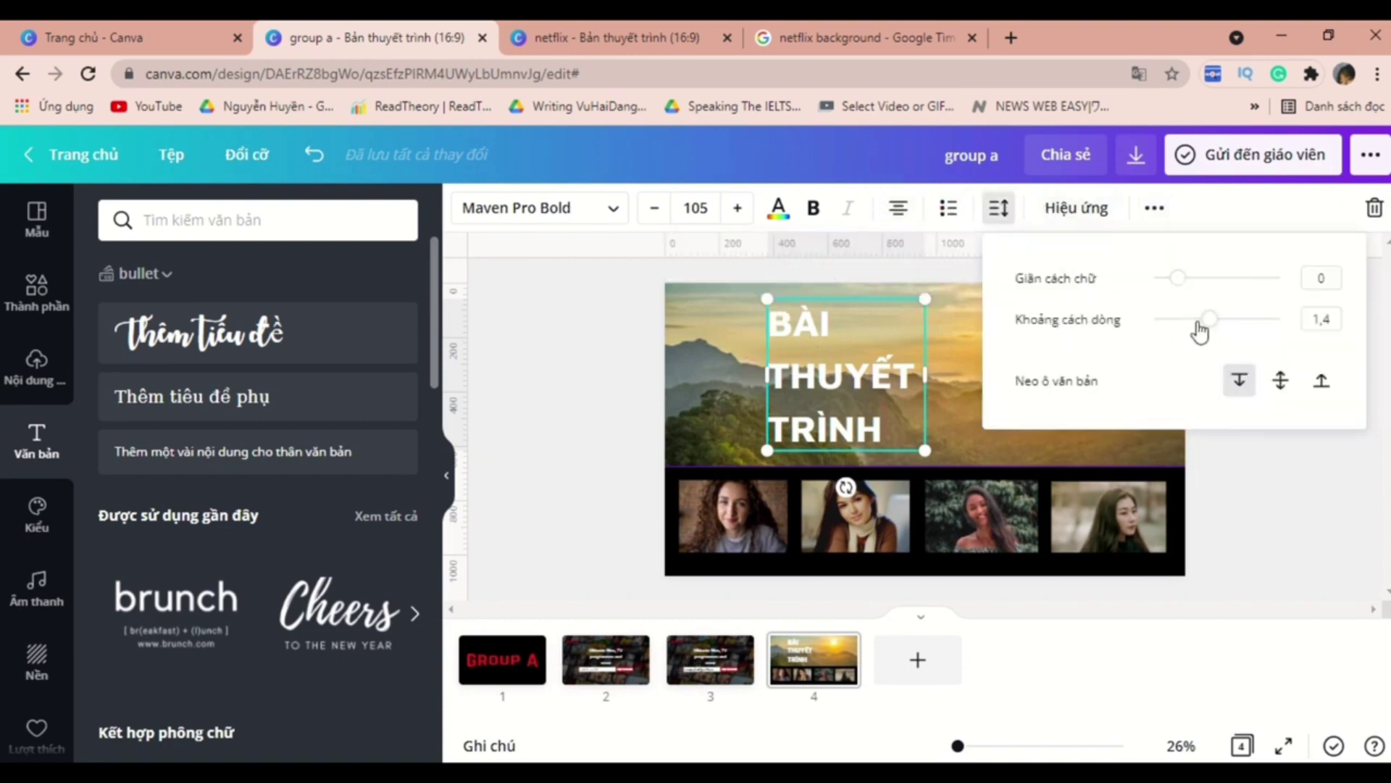
{"action": "left_click_drag", "start_coordinate": [1209, 319], "coordinate": [1186, 319]}
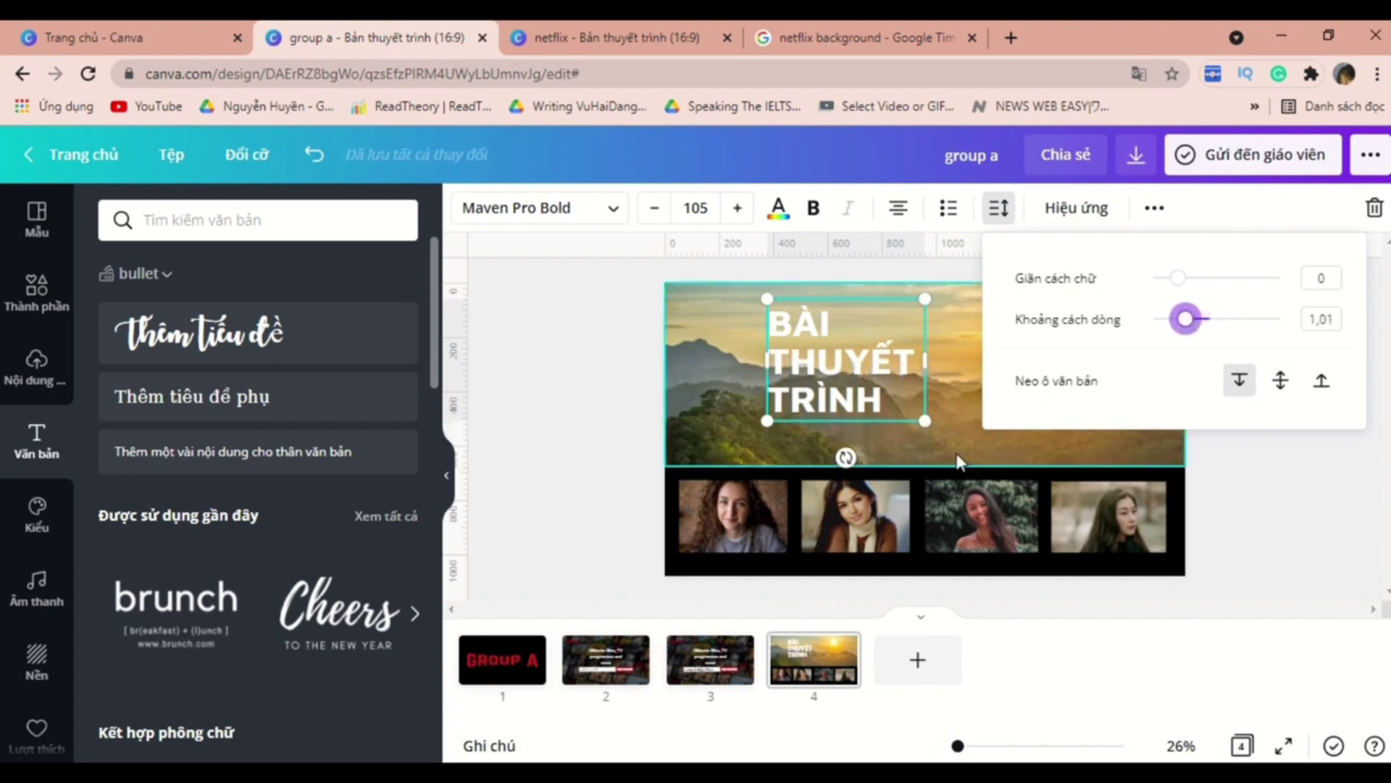
{"action": "left_click", "coordinate": [948, 456]}
{"action": "left_click_drag", "start_coordinate": [785, 412], "coordinate": [704, 451]}
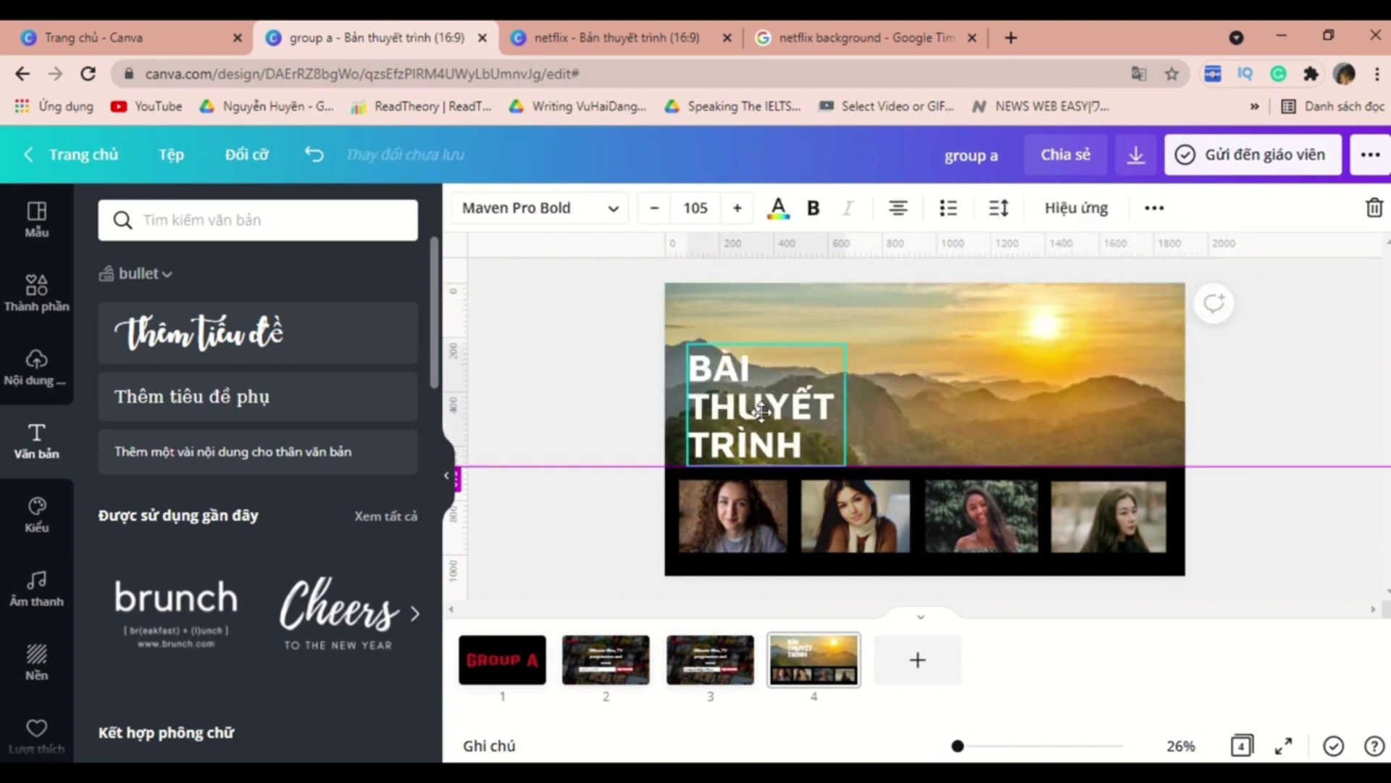
- Move the red NETFLIX logo slightly higher above the title, near the upper left of the sunrise photo
{"action": "left_click", "coordinate": [797, 331]}
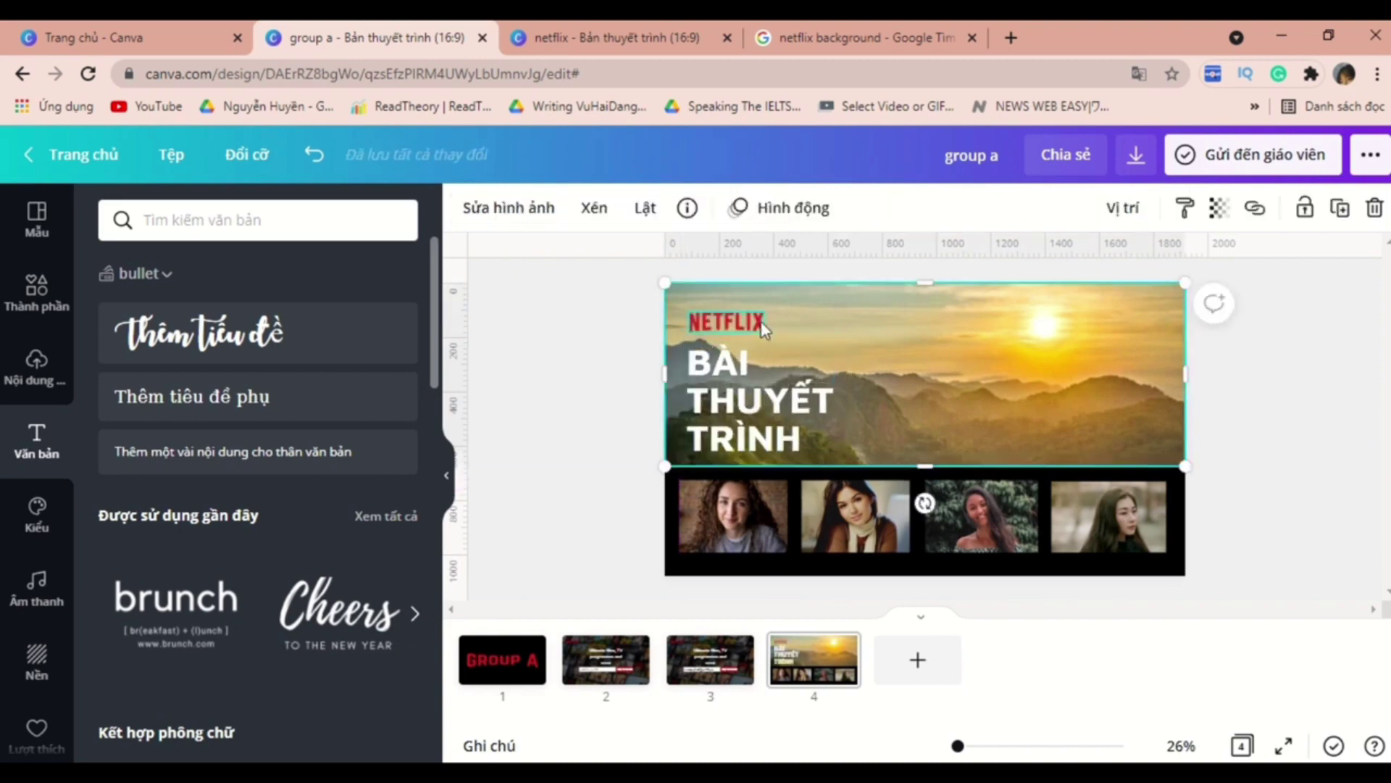
{"action": "left_click_drag", "start_coordinate": [763, 329], "coordinate": [754, 312]}
{"action": "left_click", "coordinate": [917, 369]}
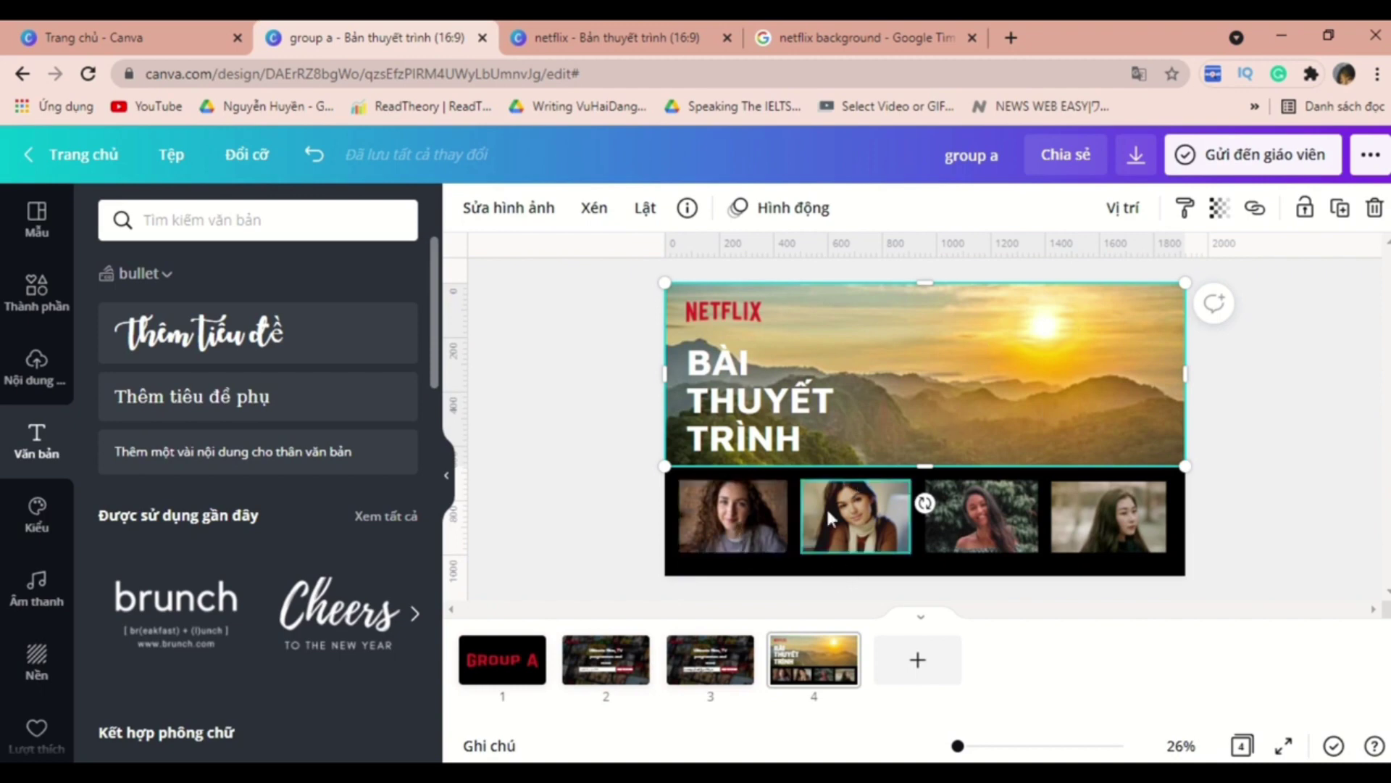
- Apply a white Glow shadow to the first portrait on page 4 with transparency 100 and blur 2
{"action": "left_click", "coordinate": [732, 516]}
{"action": "left_click", "coordinate": [509, 210]}
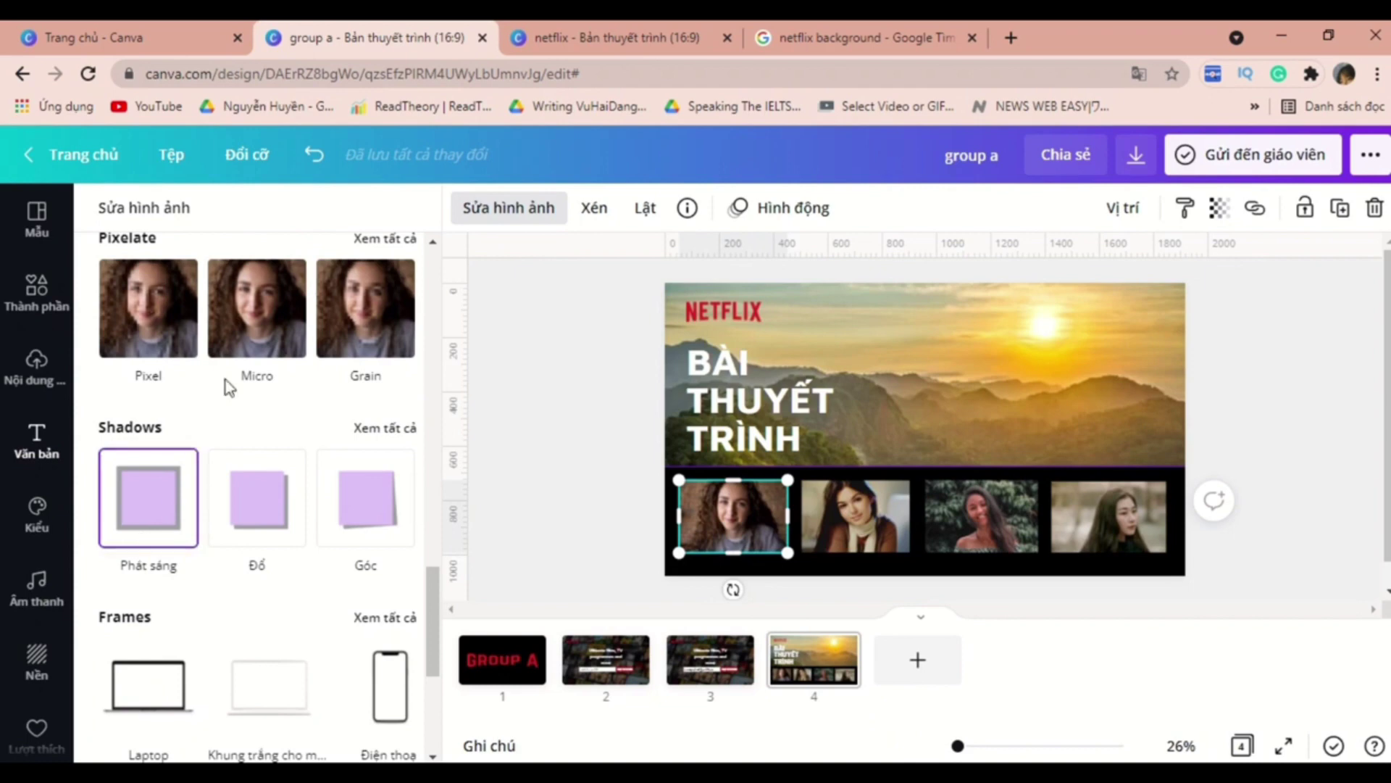
{"action": "left_click", "coordinate": [129, 538]}
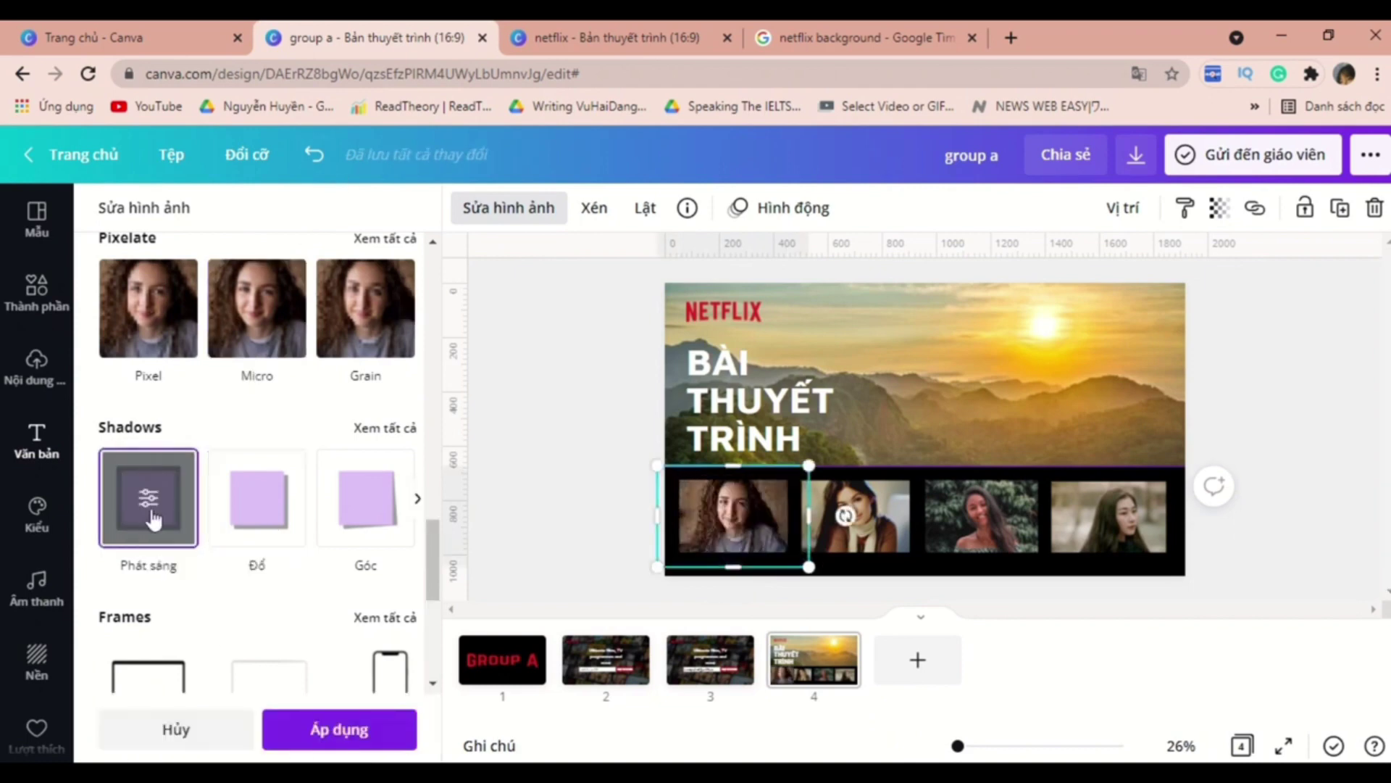
{"action": "left_click", "coordinate": [252, 464]}
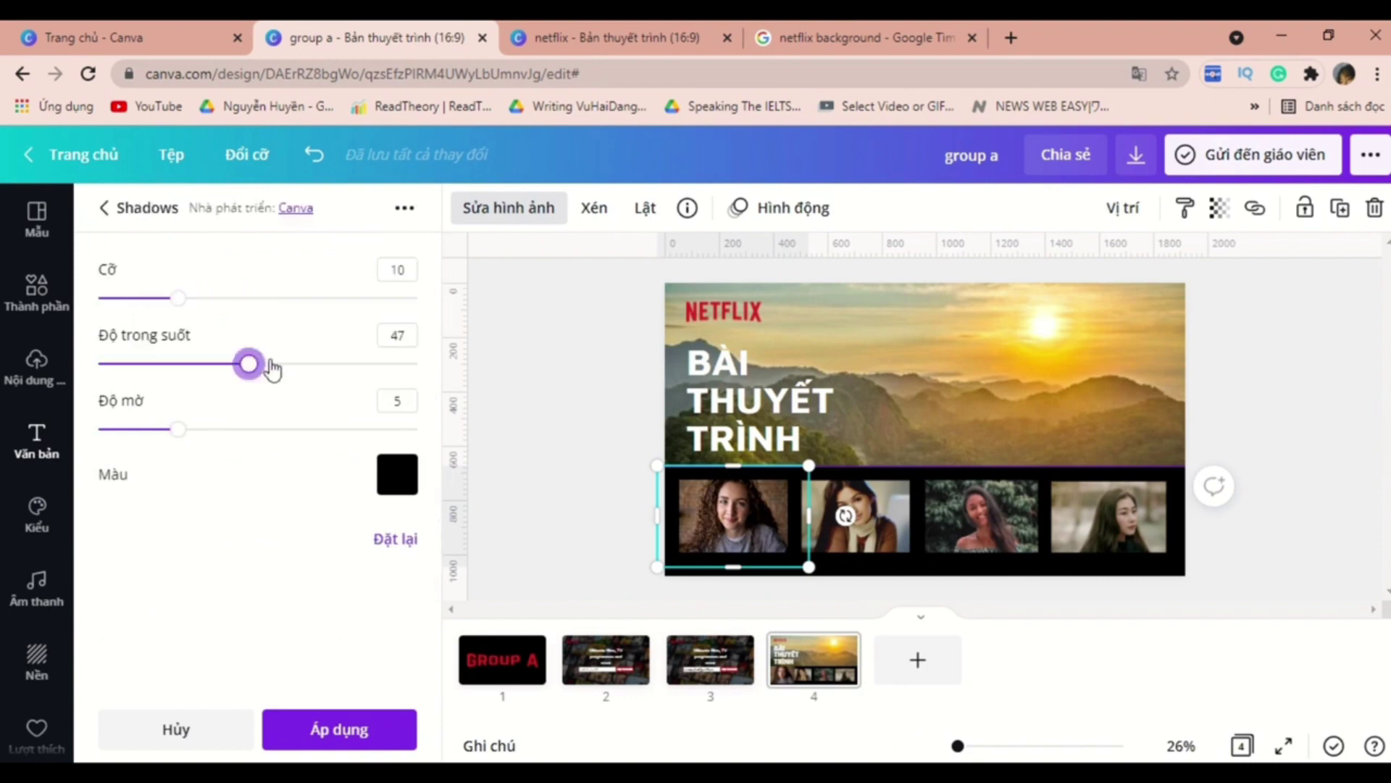
{"action": "left_click_drag", "start_coordinate": [272, 370], "coordinate": [419, 364]}
{"action": "left_click", "coordinate": [397, 476]}
{"action": "left_click", "coordinate": [656, 279]}
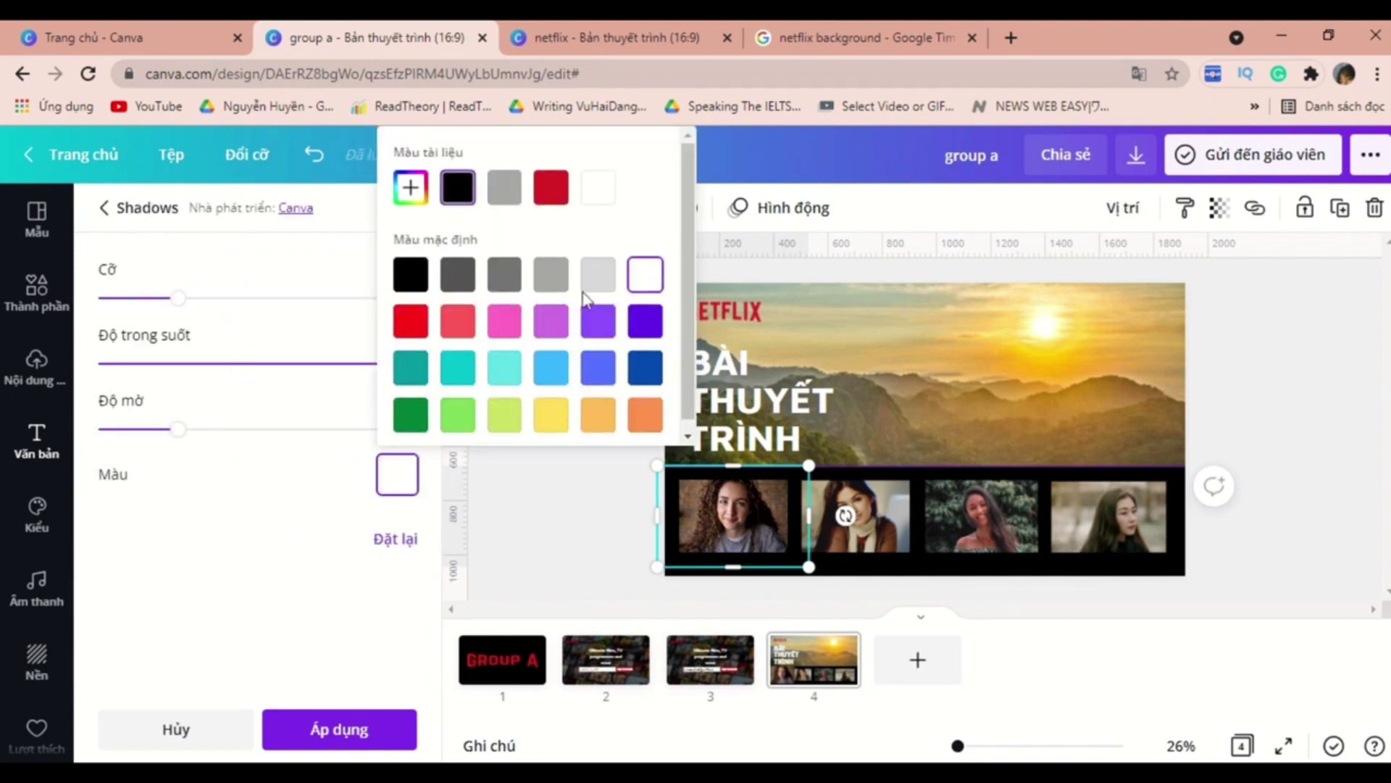
{"action": "left_click_drag", "start_coordinate": [145, 429], "coordinate": [142, 429]}
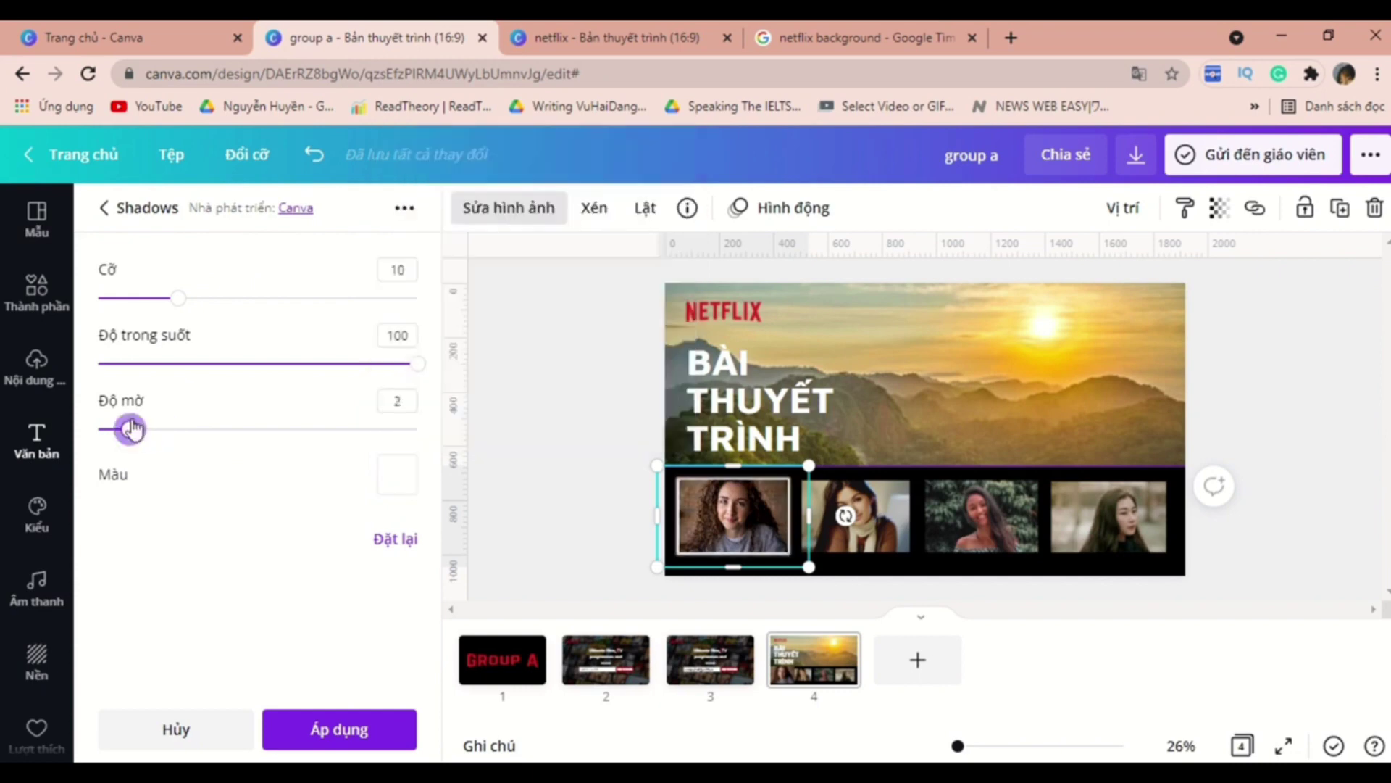
{"action": "left_click", "coordinate": [322, 730]}
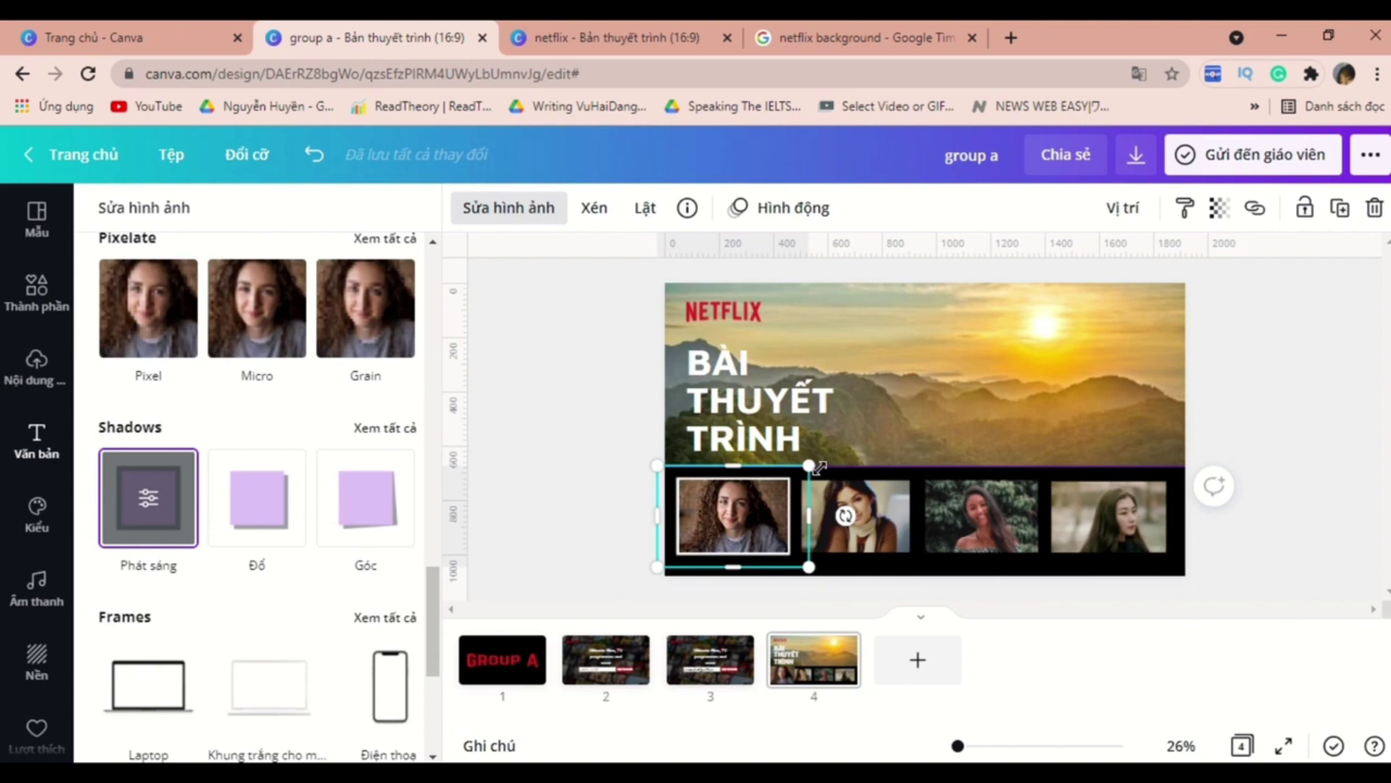
- Resize and reposition the first portrait within the black strip and set its brightness to 25
{"action": "mouse_move", "coordinate": [818, 468]}
{"action": "left_mouse_down"}
{"action": "mouse_move", "coordinate": [826, 450]}
{"action": "mouse_move", "coordinate": [802, 467]}
{"action": "left_mouse_up"}
{"action": "left_click_drag", "start_coordinate": [724, 522], "coordinate": [775, 523]}
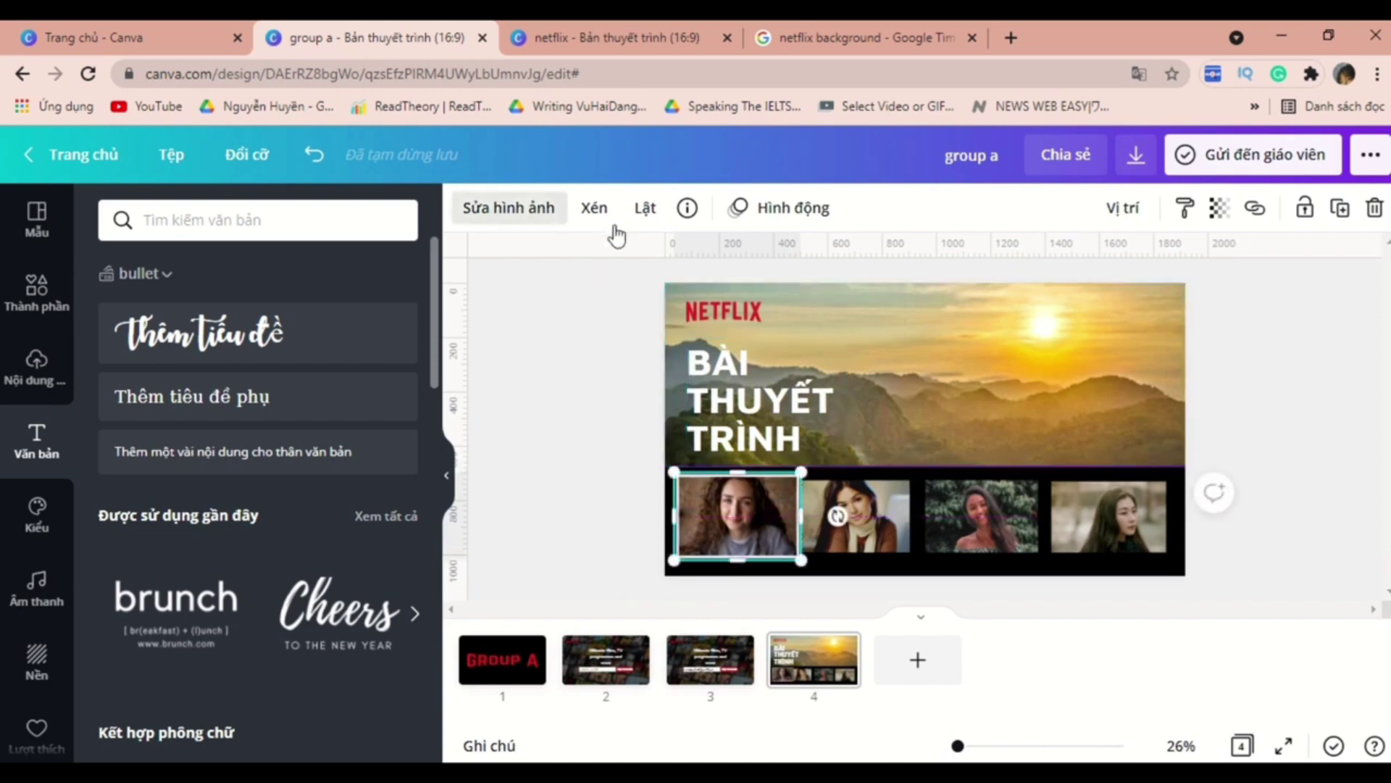
{"action": "left_click_drag", "start_coordinate": [260, 659], "coordinate": [301, 665]}
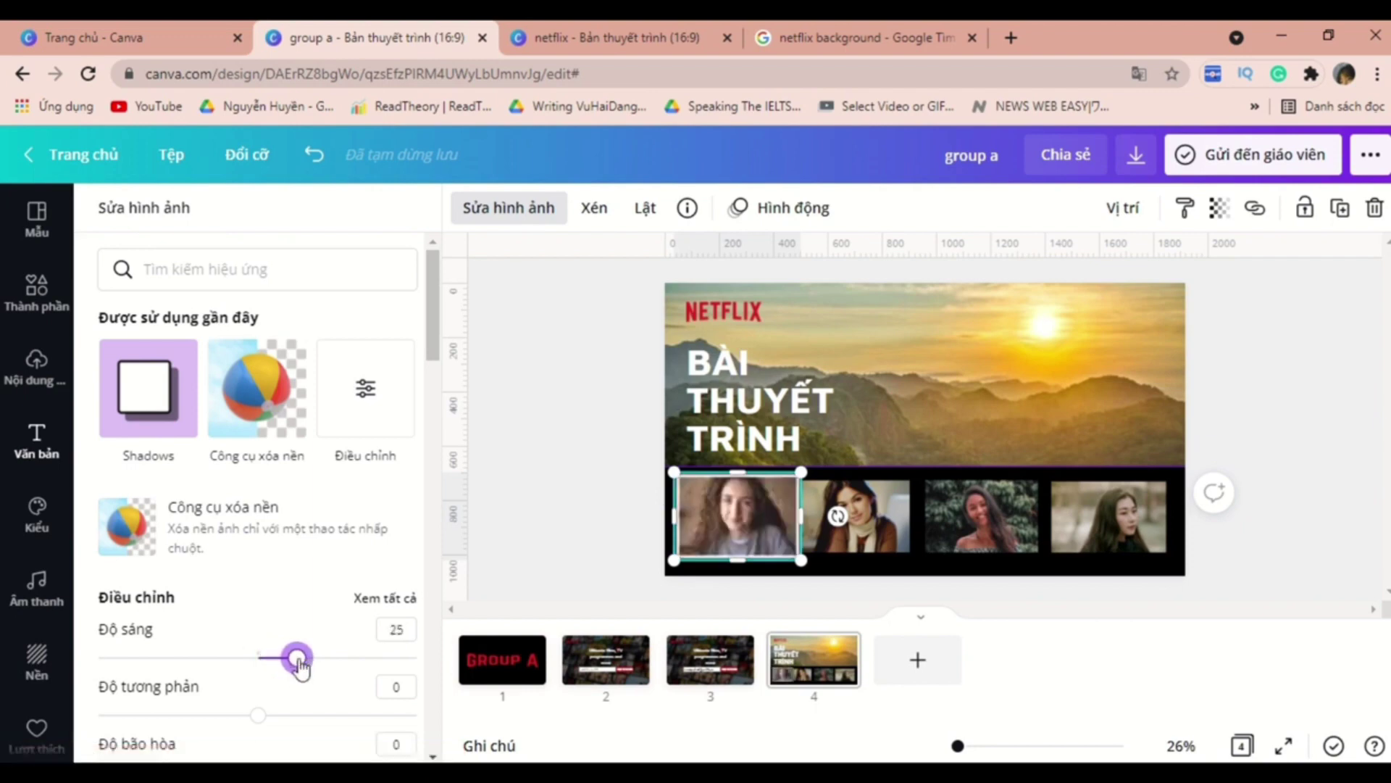
{"action": "left_click", "coordinate": [568, 484]}
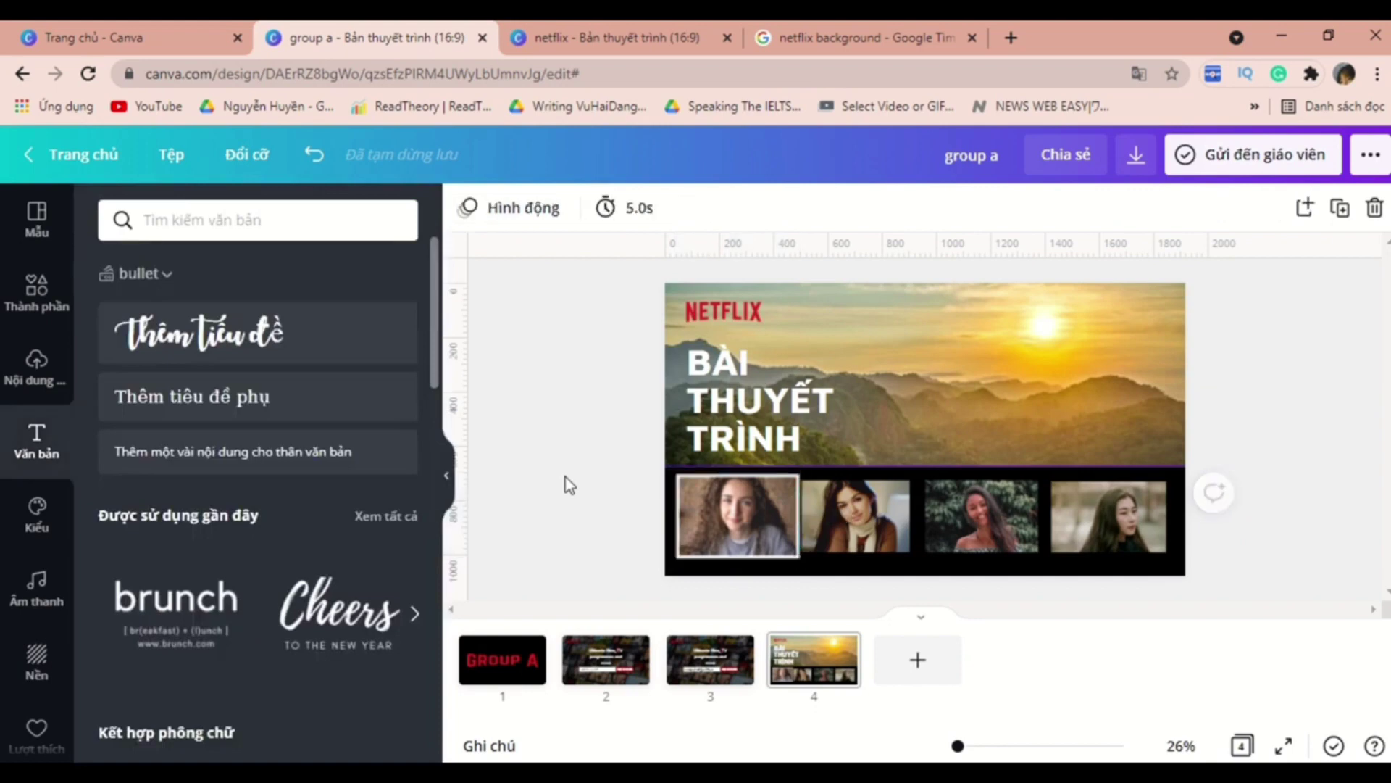
- Duplicate page 4 and remove the shadow effect from the first portrait on the copy
{"action": "left_click", "coordinate": [799, 671]}
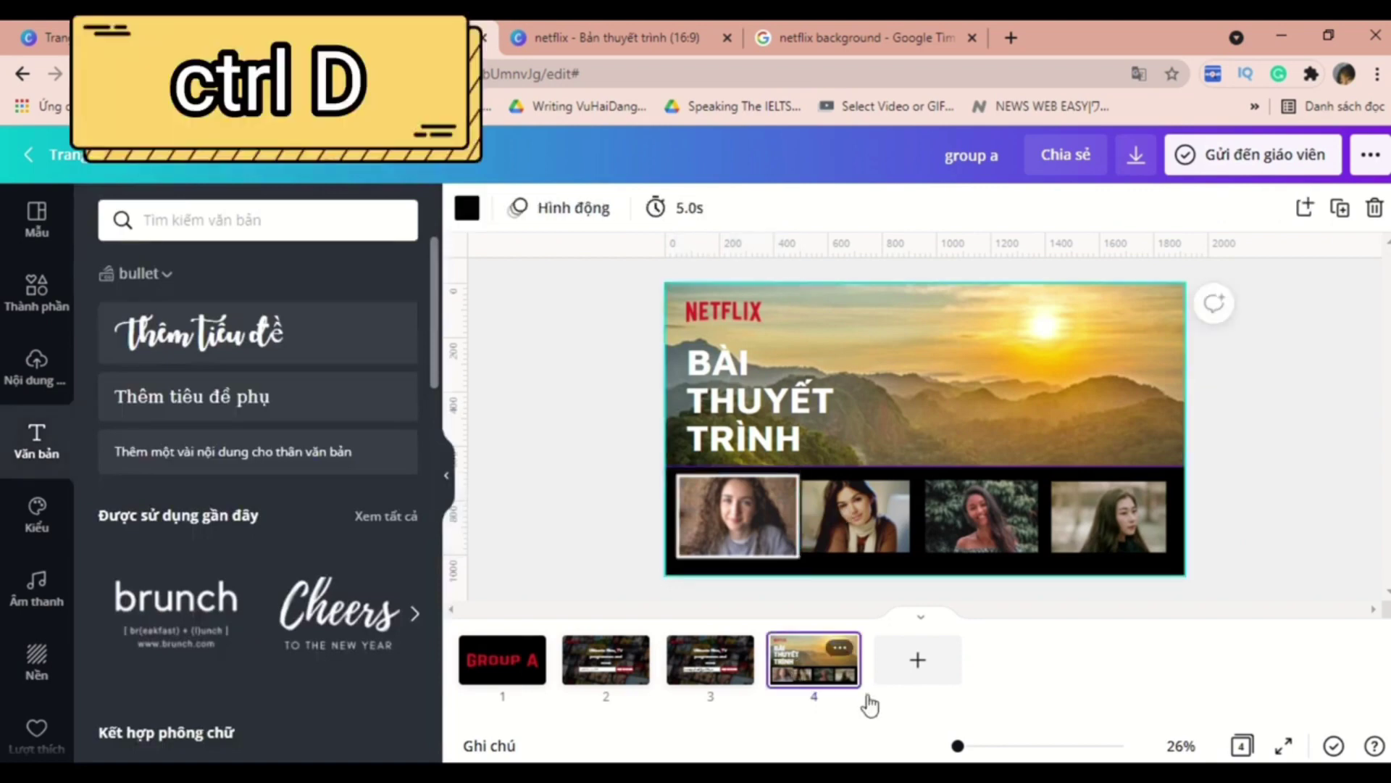
{"action": "key", "text": "ctrl+d"}
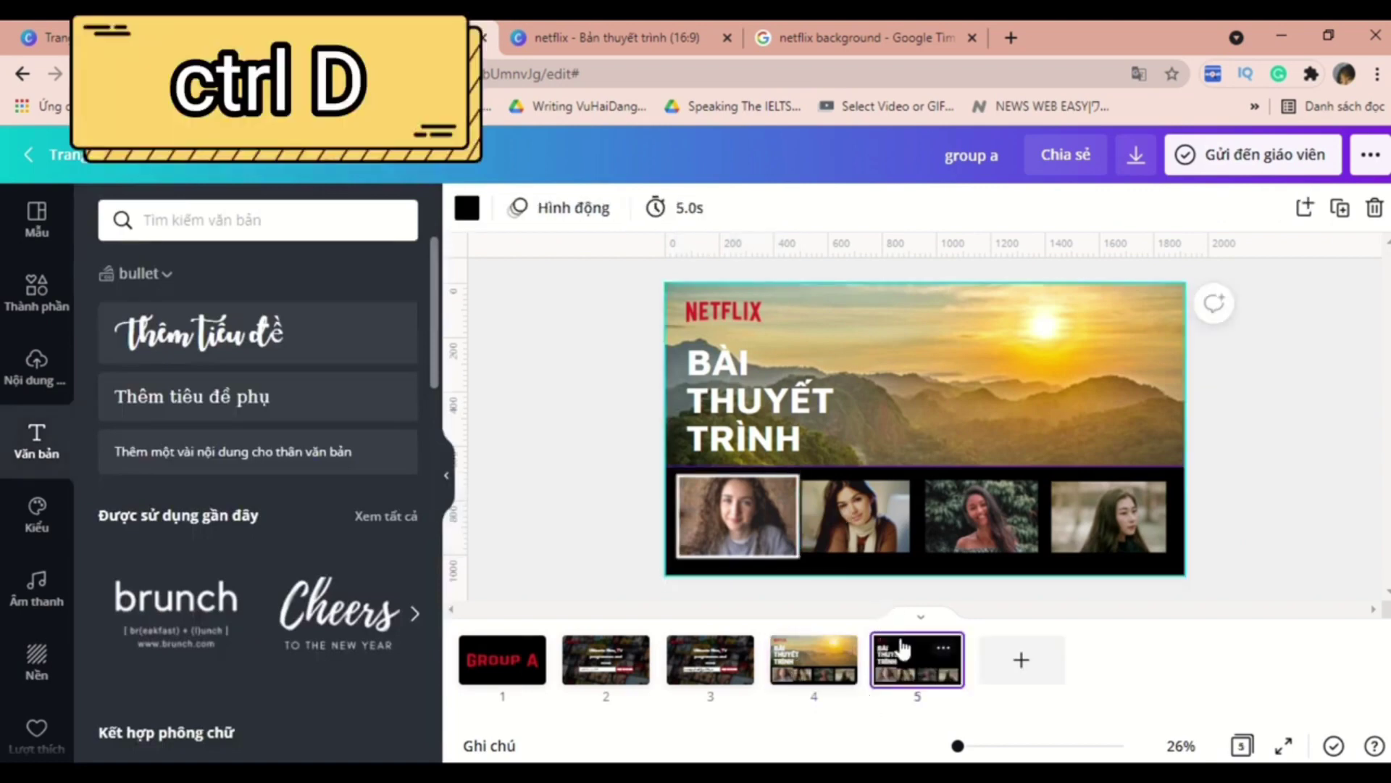
{"action": "left_click", "coordinate": [713, 554]}
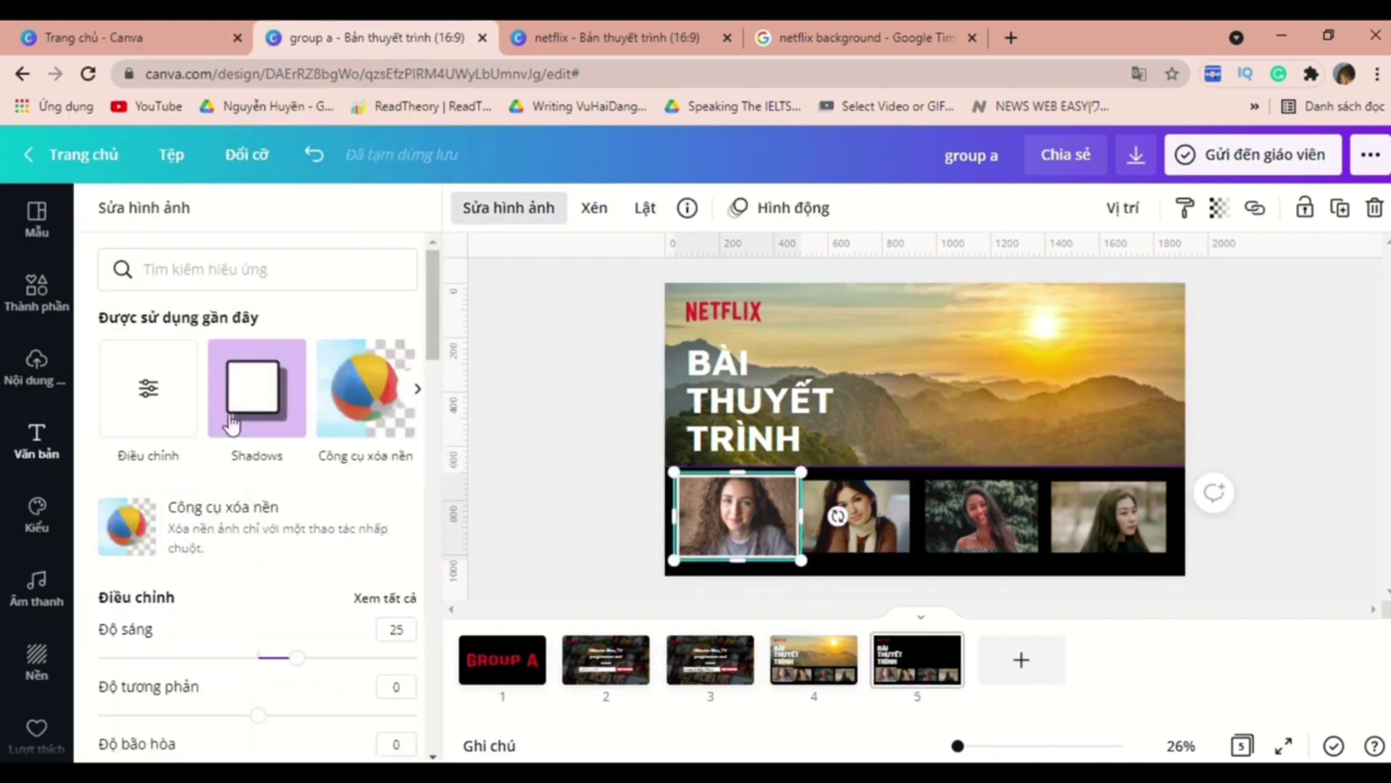
{"action": "left_click", "coordinate": [230, 422]}
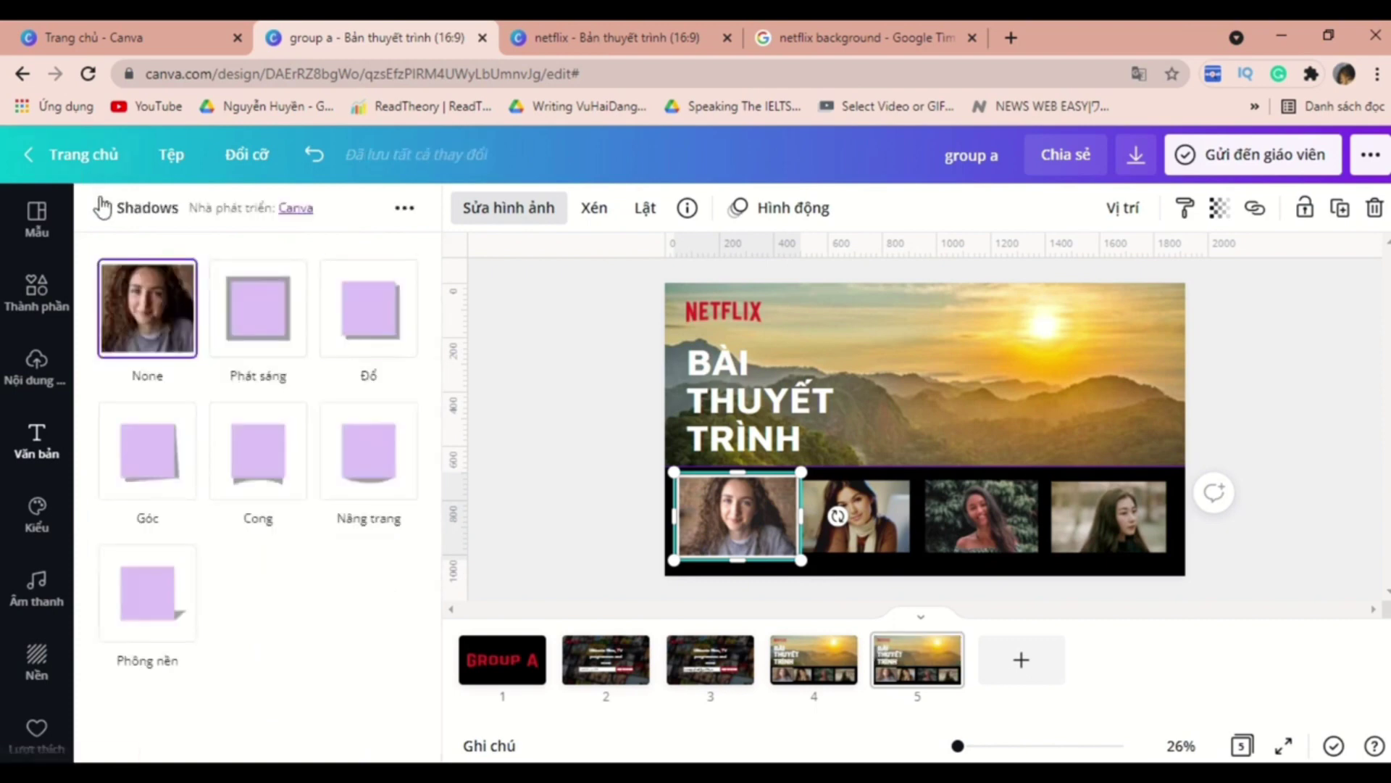
{"action": "left_click", "coordinate": [102, 207]}
{"action": "left_click", "coordinate": [323, 210]}
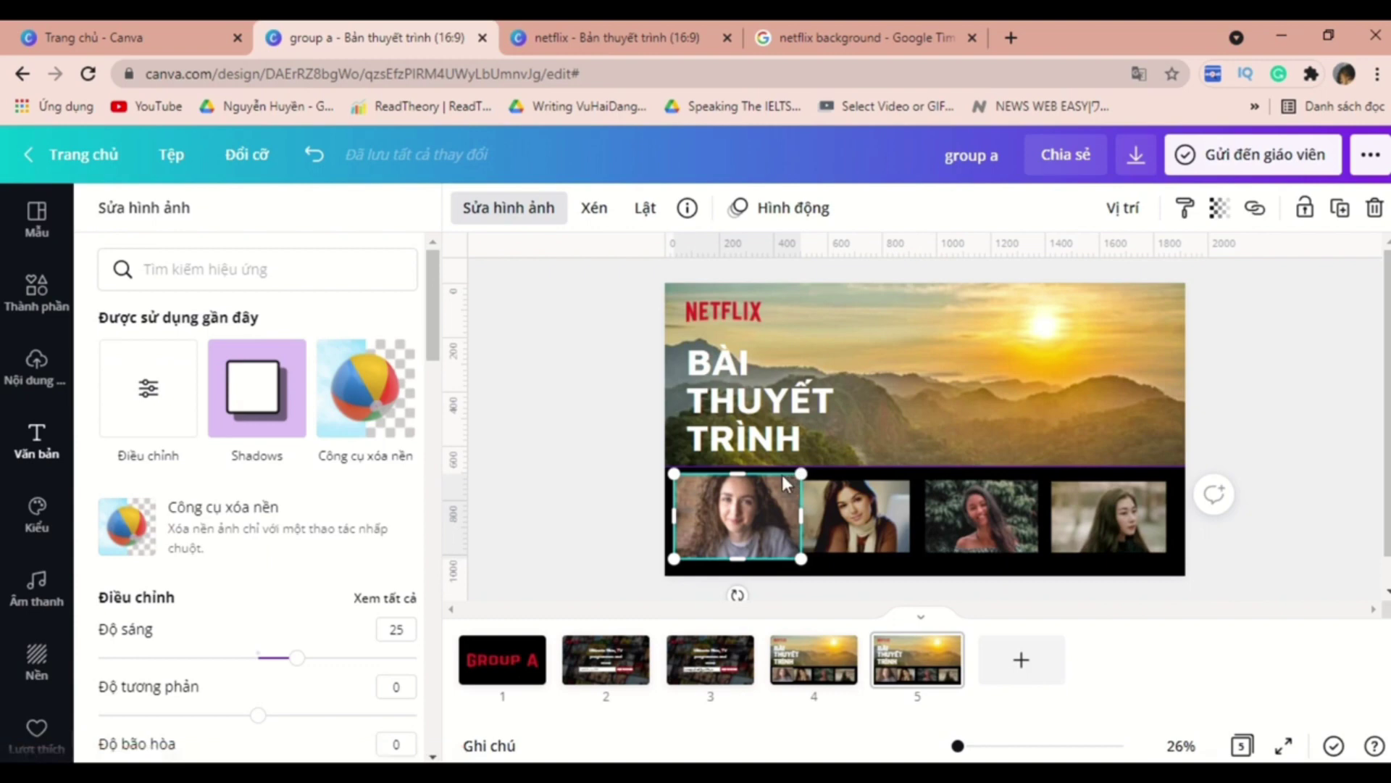
- Shrink the first portrait on page 5 to match the other portraits and set its brightness to 0
{"action": "left_click_drag", "start_coordinate": [781, 475], "coordinate": [790, 480]}
{"action": "left_click_drag", "start_coordinate": [792, 558], "coordinate": [758, 516]}
{"action": "left_click_drag", "start_coordinate": [276, 664], "coordinate": [260, 664]}
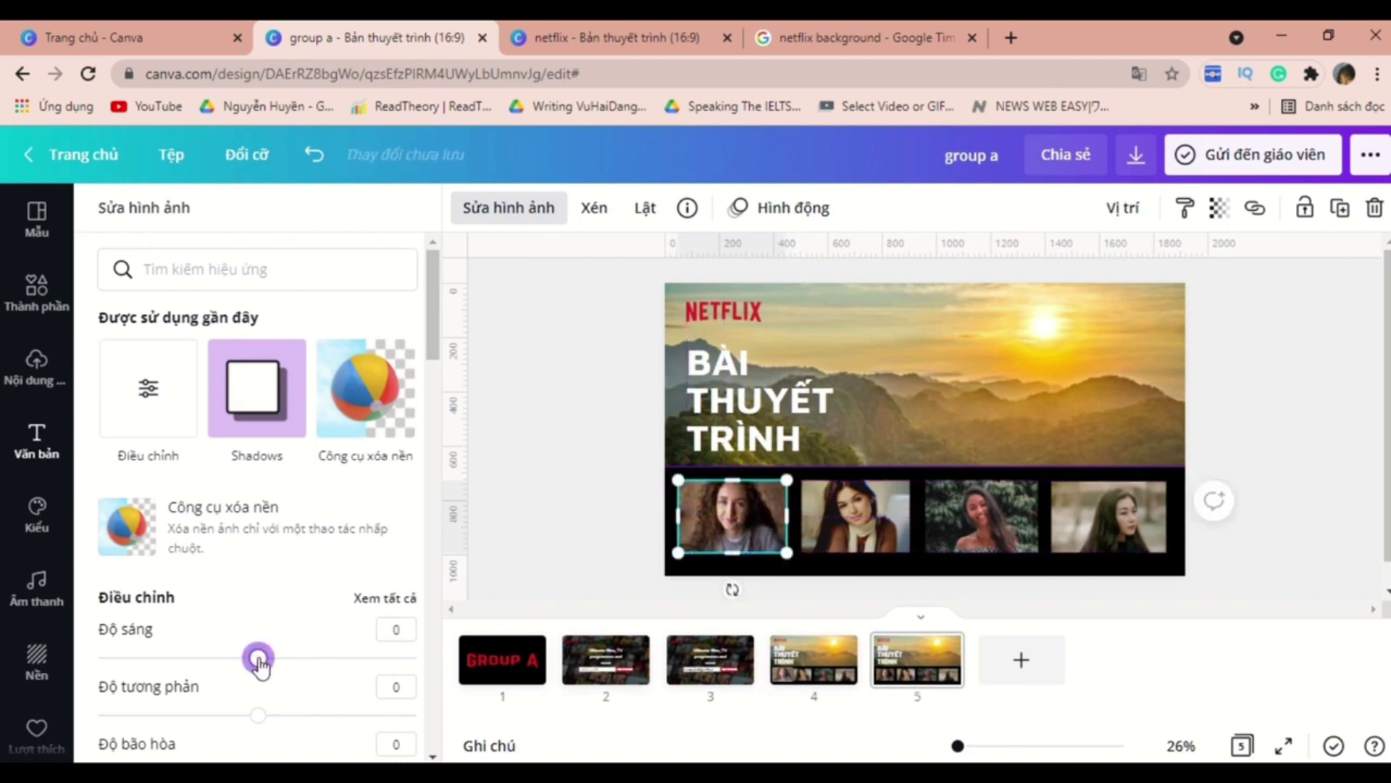
- Duplicate page 5 with its four unhighlighted portraits
{"action": "left_click", "coordinate": [922, 677]}
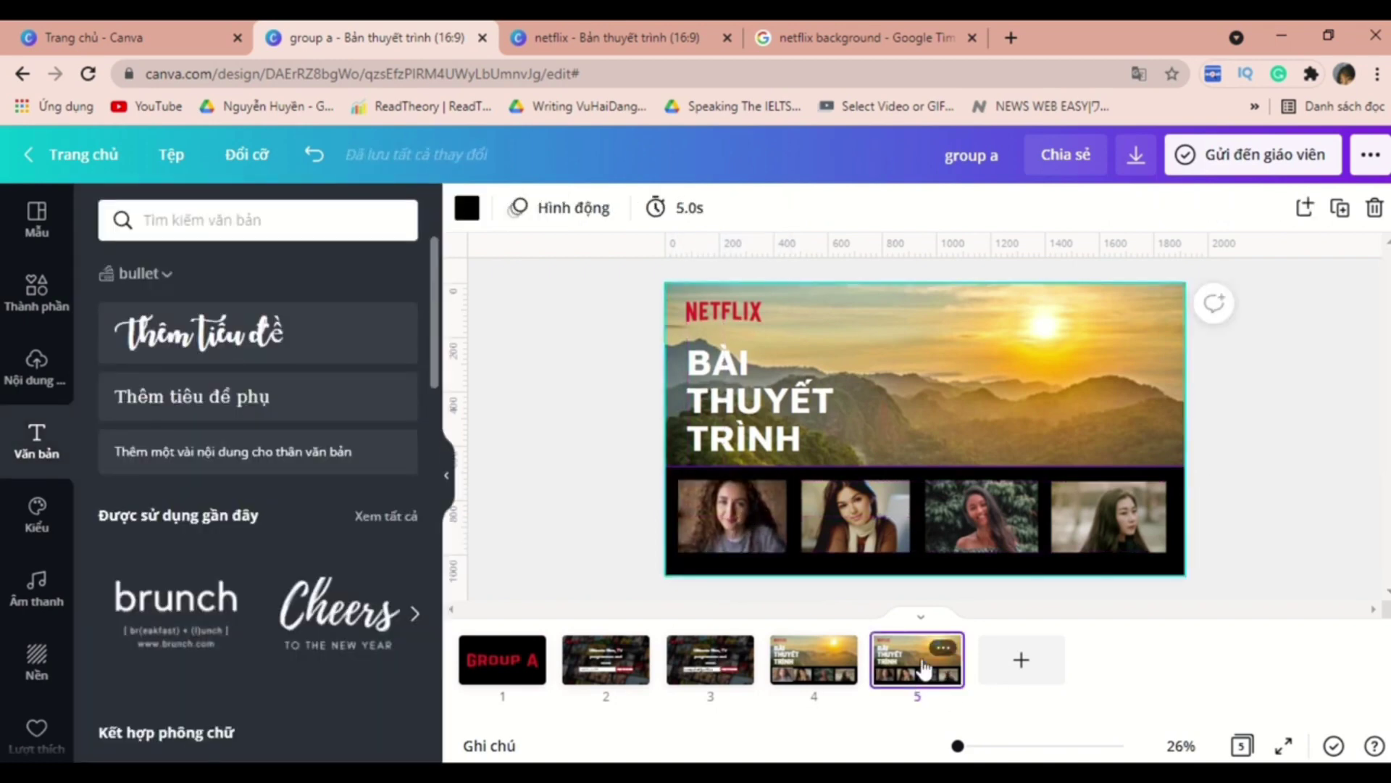
{"action": "key", "text": "ctrl+d"}
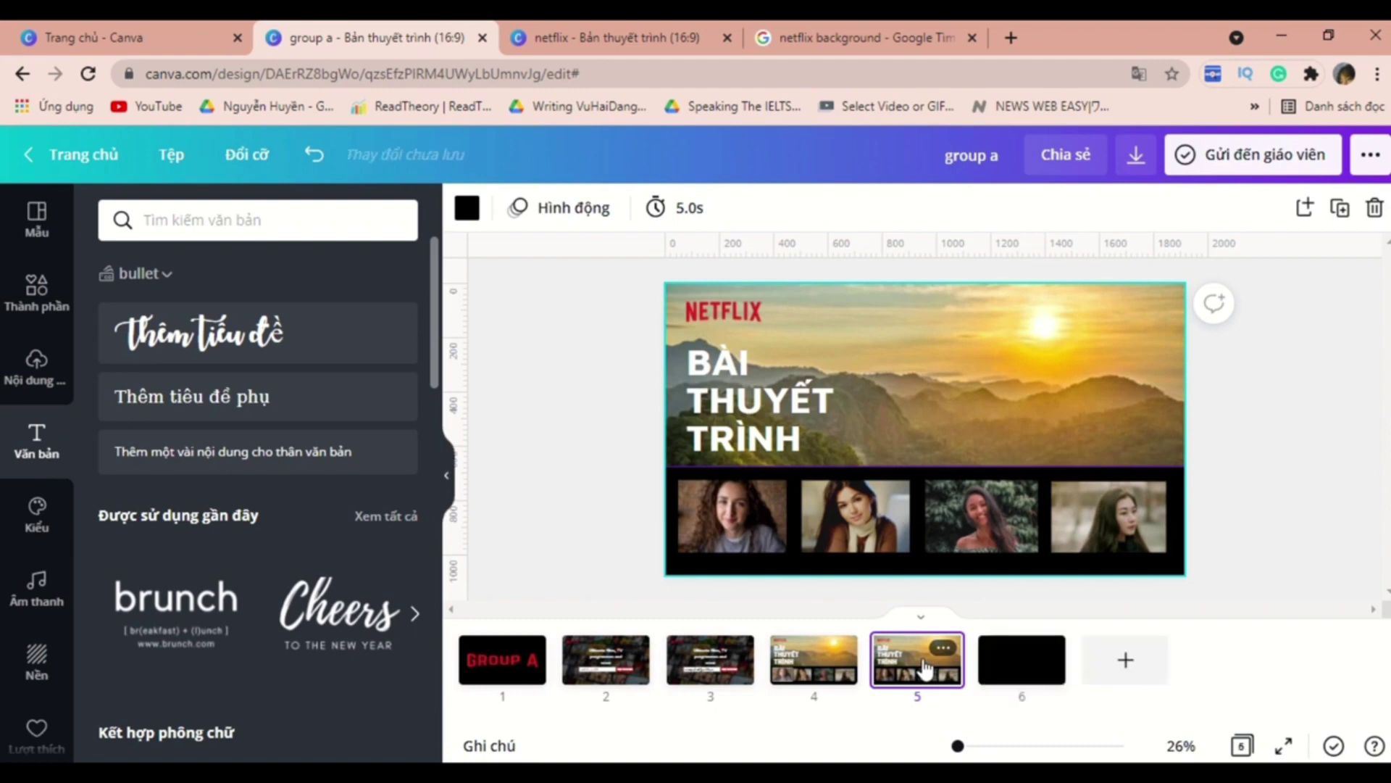
{"action": "left_click", "coordinate": [931, 669]}
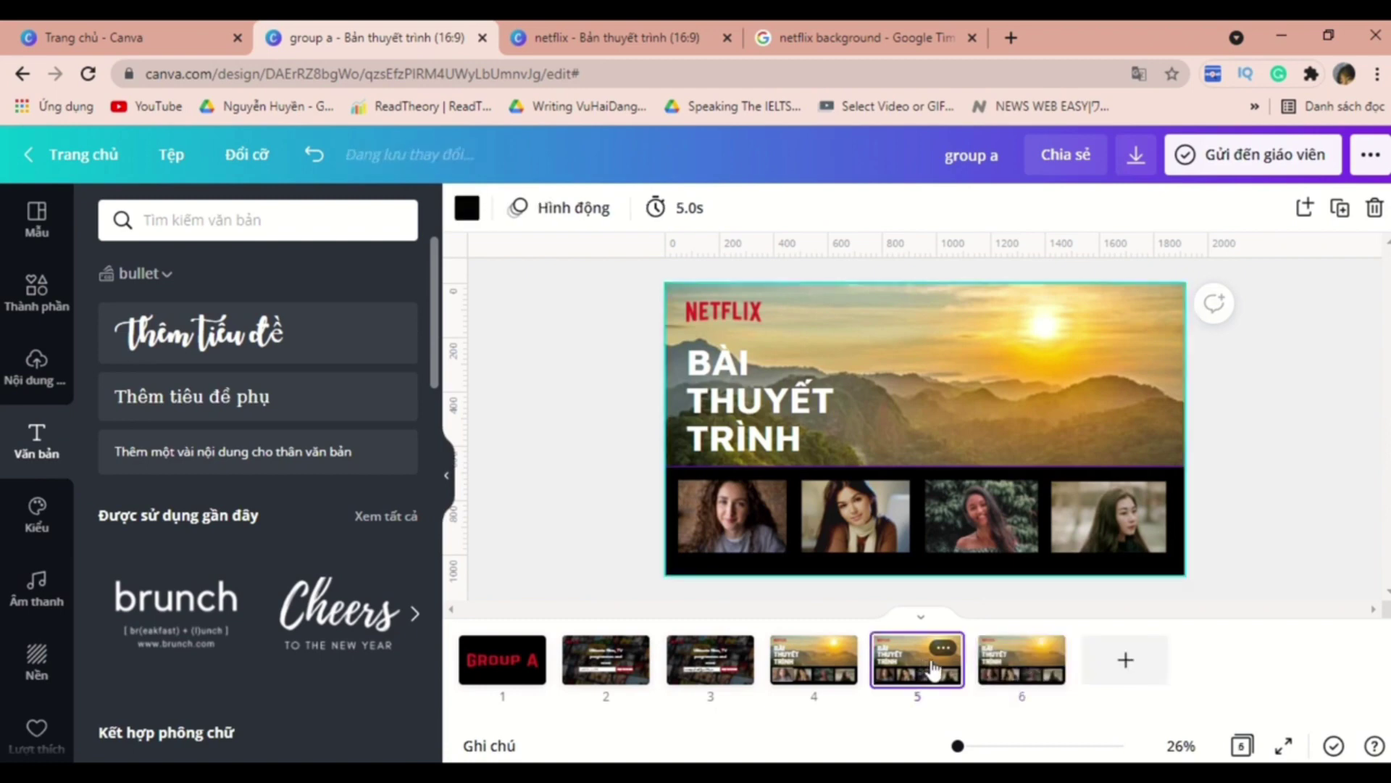
{"action": "left_click", "coordinate": [882, 543]}
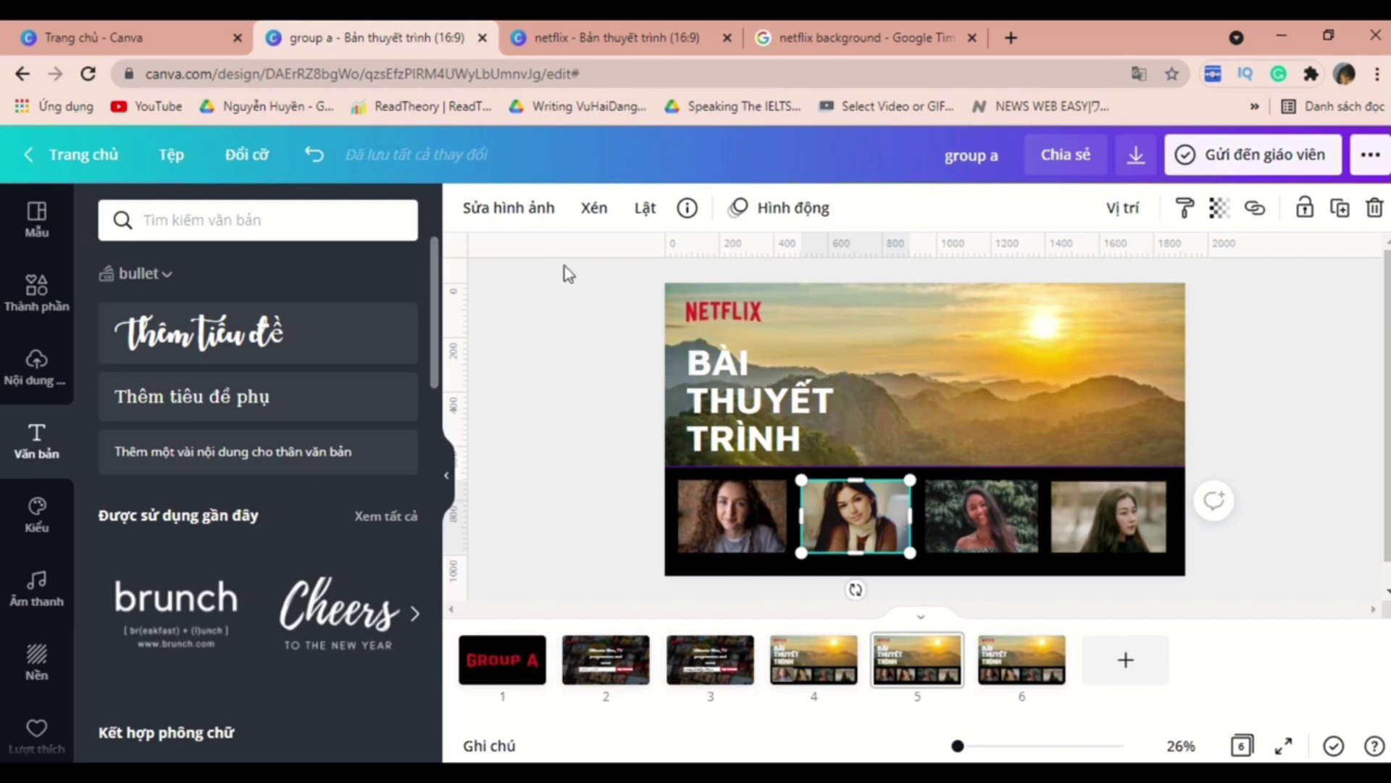
{"action": "left_click", "coordinate": [533, 212]}
{"action": "left_click", "coordinate": [249, 388]}
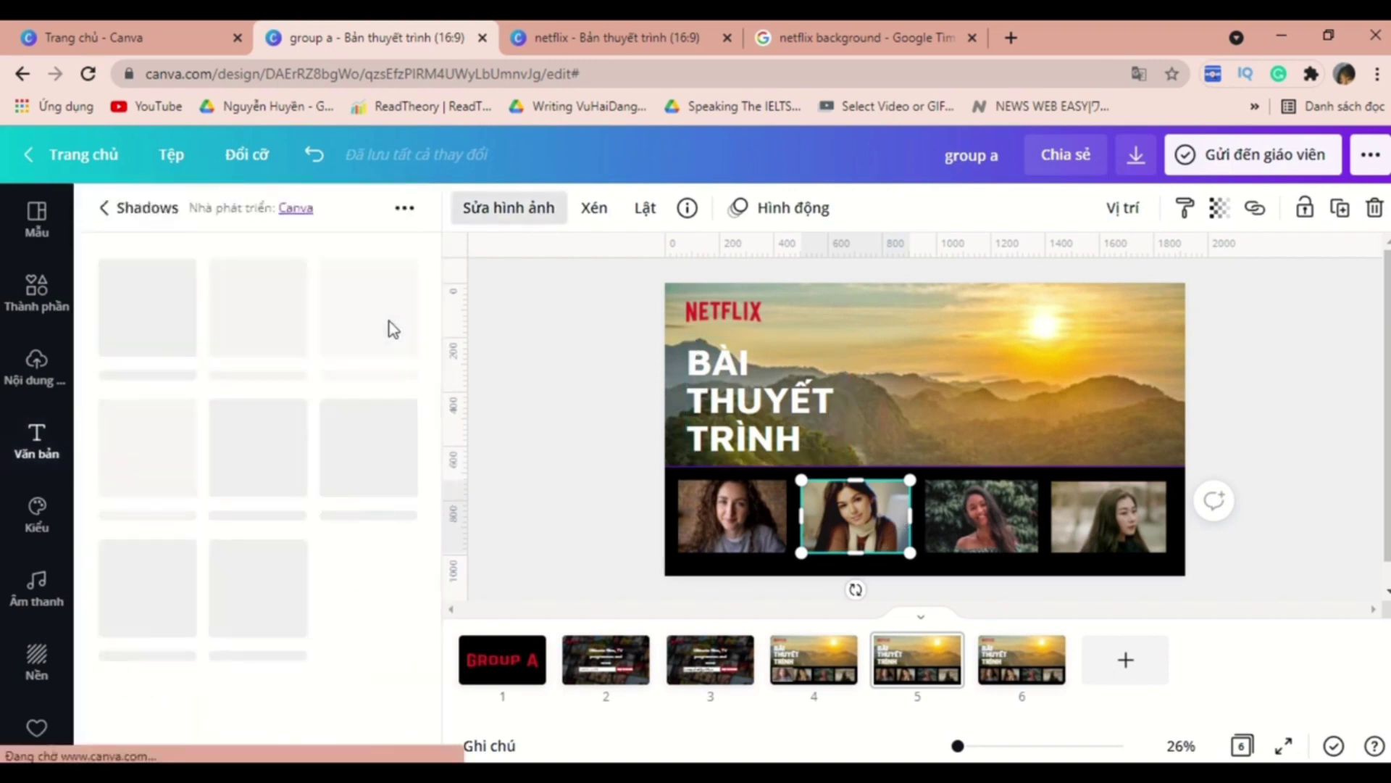
{"action": "key", "text": "Escape"}
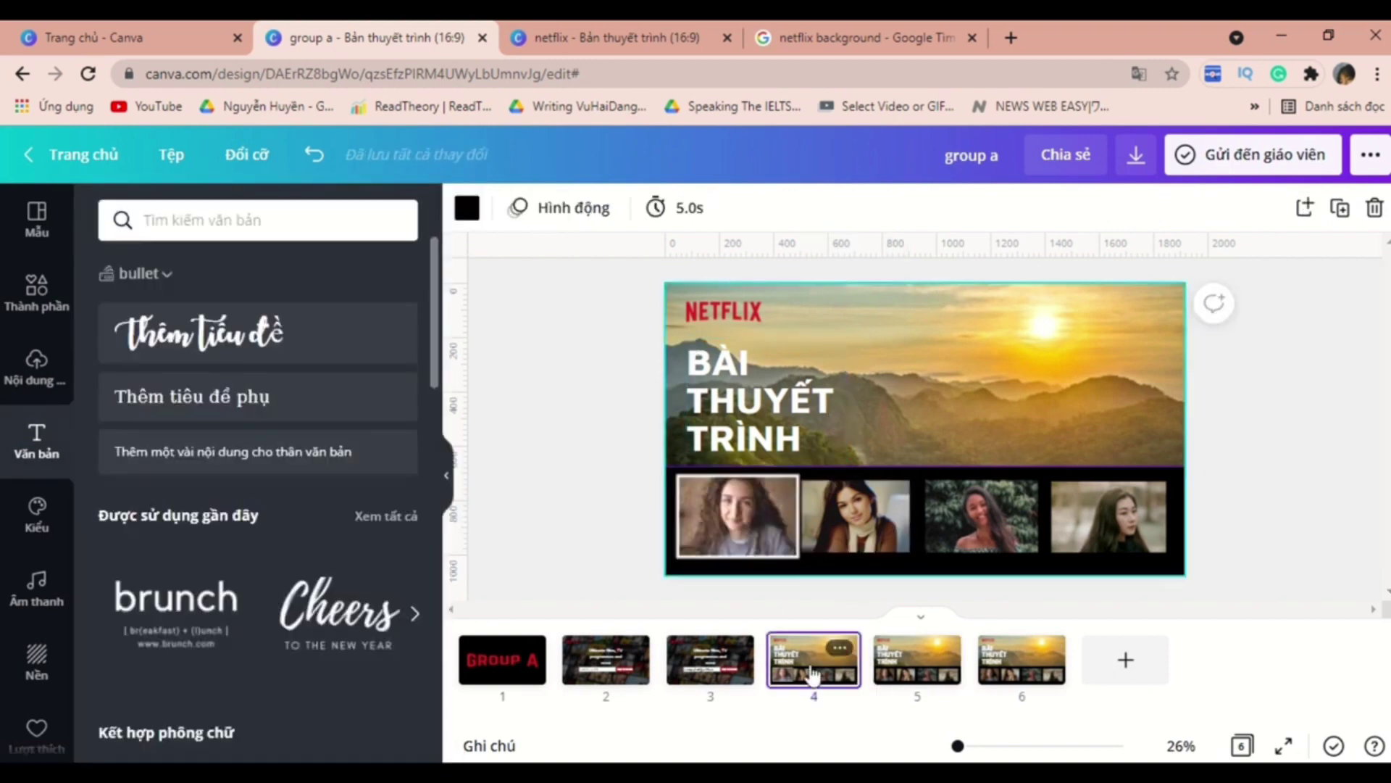
{"action": "left_click", "coordinate": [911, 369]}
{"action": "left_click", "coordinate": [930, 684]}
- Apply a white Glow shadow to the second portrait on page 5 with size 10, transparency 100 and blur 2
{"action": "left_click", "coordinate": [855, 514]}
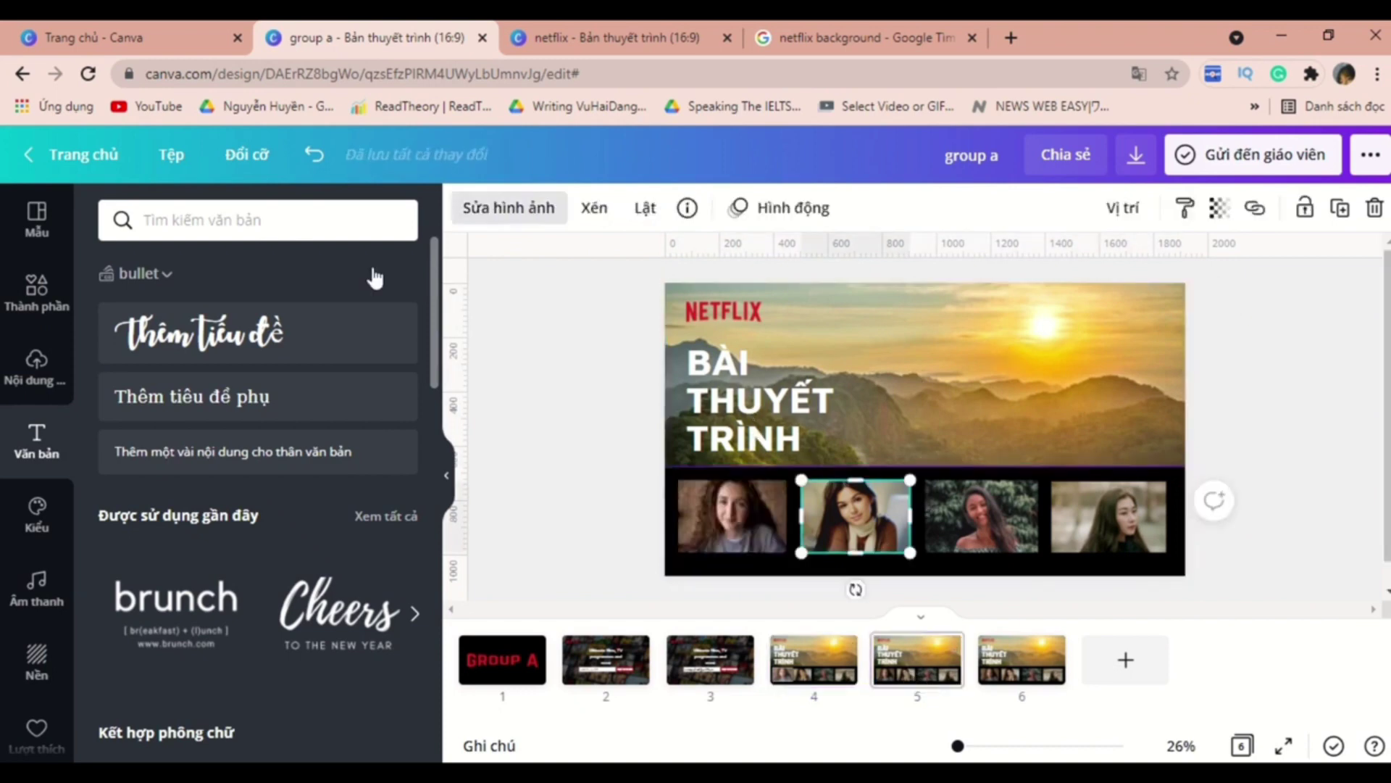
{"action": "left_click", "coordinate": [312, 289]}
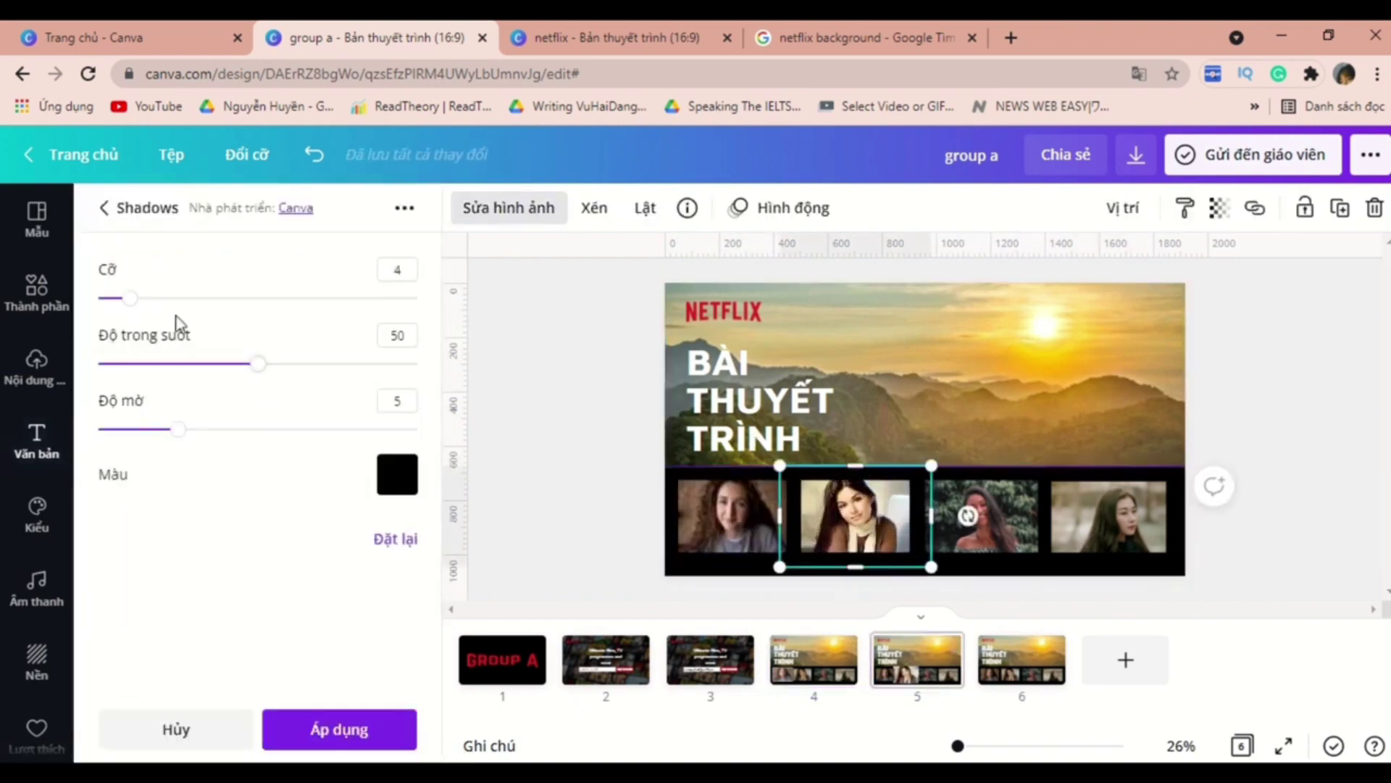
{"action": "left_click_drag", "start_coordinate": [259, 362], "coordinate": [233, 363]}
{"action": "left_click", "coordinate": [397, 474]}
{"action": "left_click", "coordinate": [646, 273]}
{"action": "left_click_drag", "start_coordinate": [130, 298], "coordinate": [178, 298]}
{"action": "left_click_drag", "start_coordinate": [179, 429], "coordinate": [131, 428]}
{"action": "left_click_drag", "start_coordinate": [232, 363], "coordinate": [419, 363]}
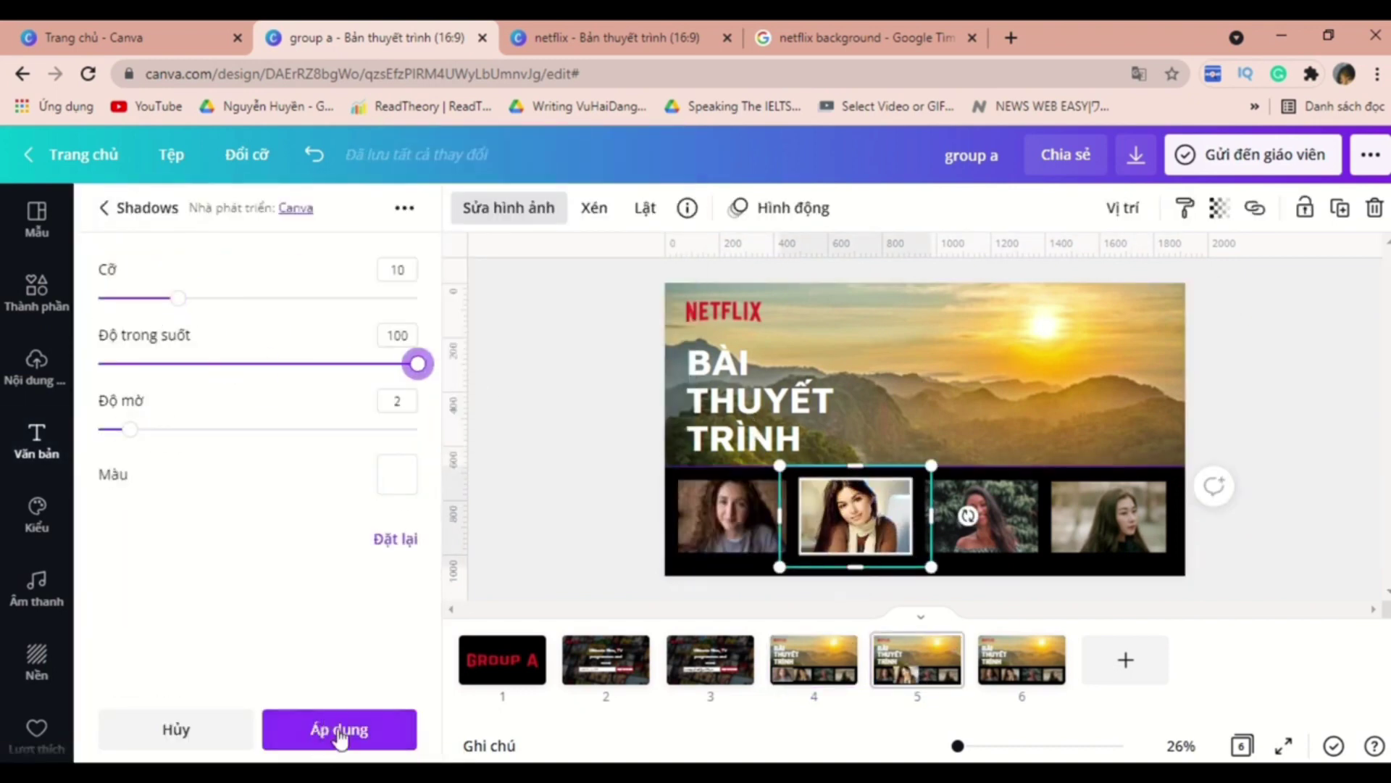
{"action": "left_click", "coordinate": [341, 730]}
- Enlarge the second portrait on page 5 slightly beyond its neighbours and reposition it within the black strip
{"action": "left_click_drag", "start_coordinate": [906, 552], "coordinate": [891, 521]}
{"action": "left_click", "coordinate": [1312, 414]}
{"action": "key", "text": "Escape"}
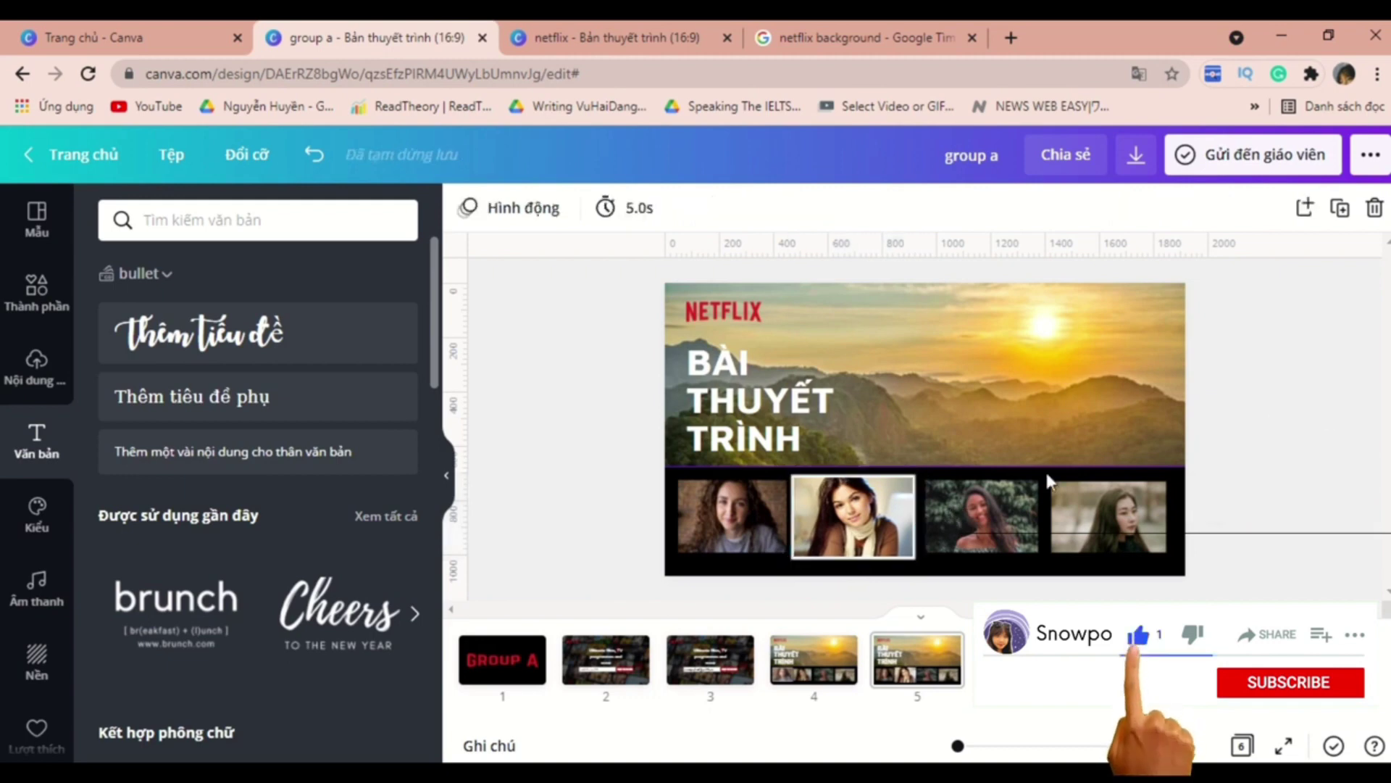
{"action": "left_click", "coordinate": [846, 503]}
{"action": "left_click", "coordinate": [1294, 407]}
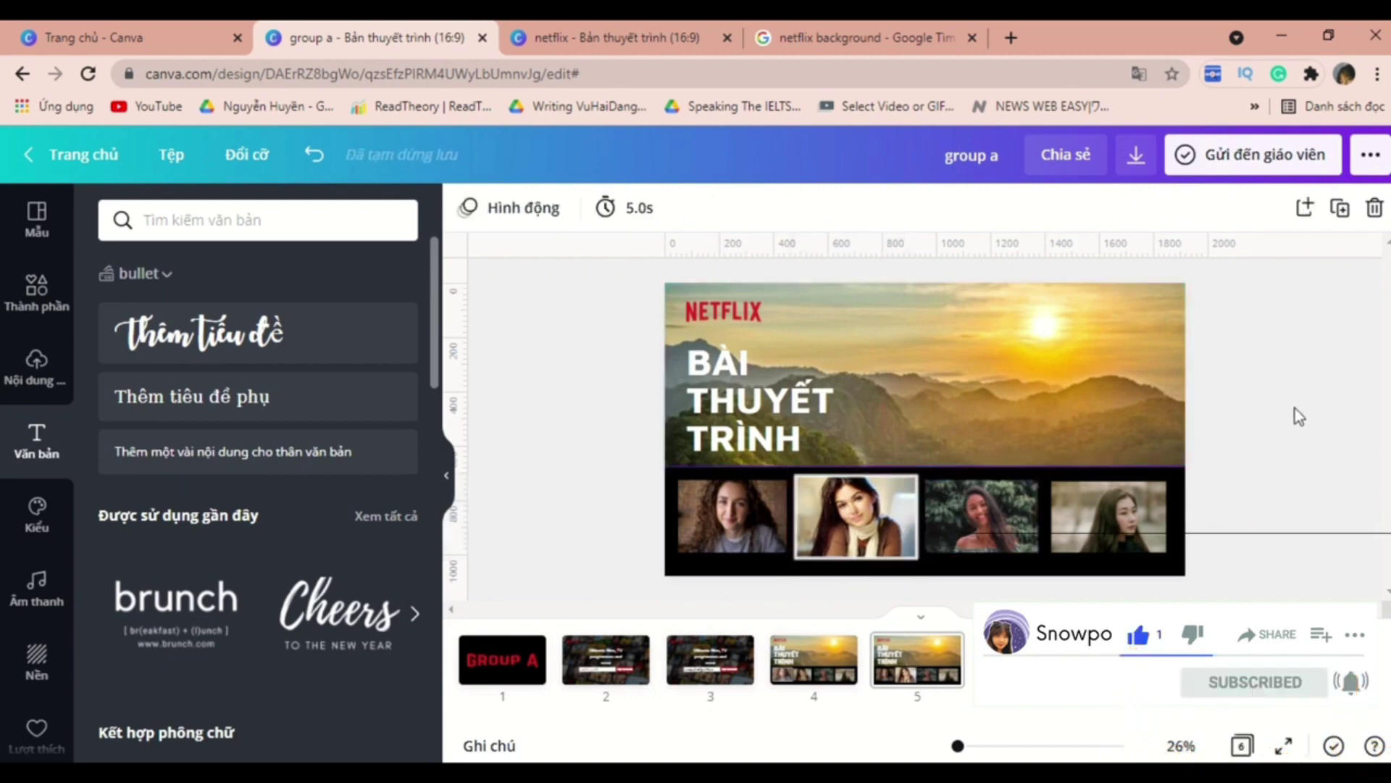
{"action": "left_click", "coordinate": [854, 562]}
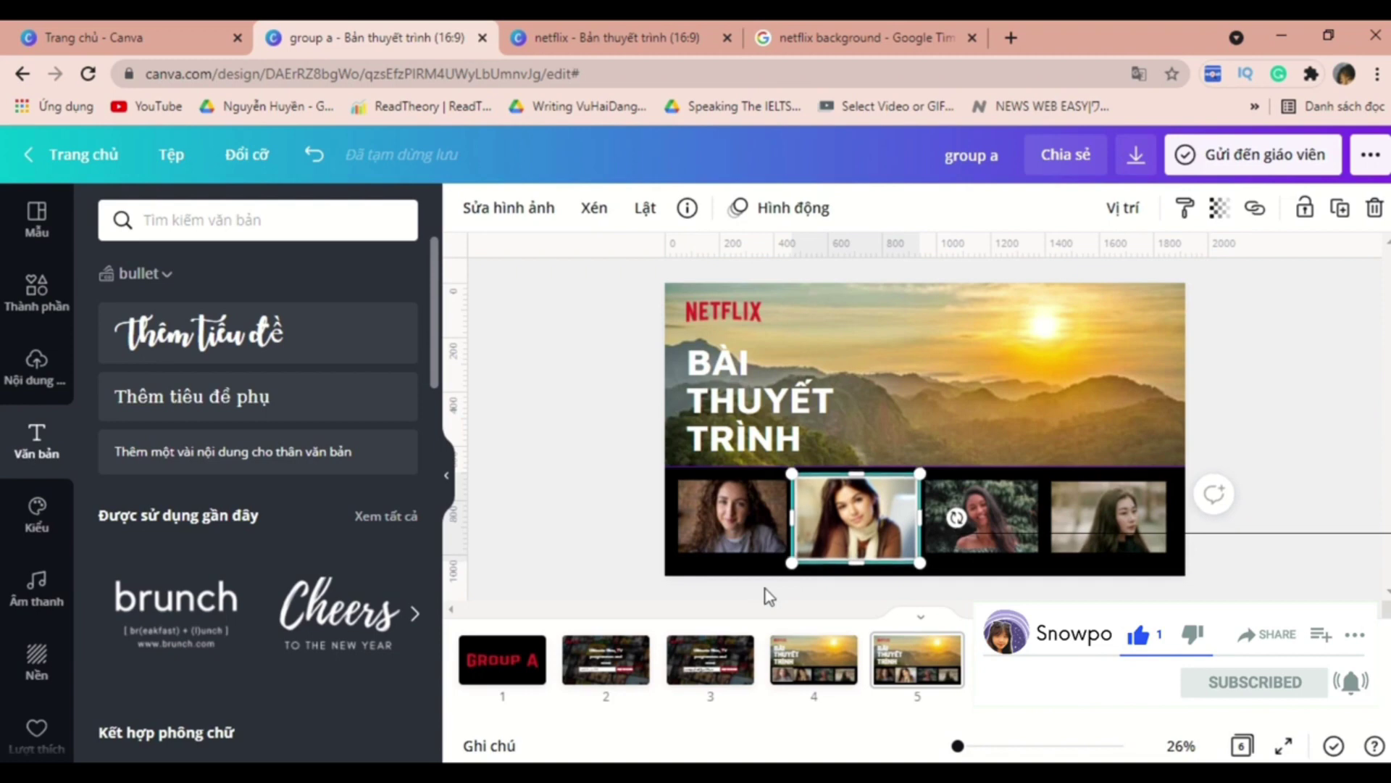
{"action": "left_click", "coordinate": [1326, 391]}
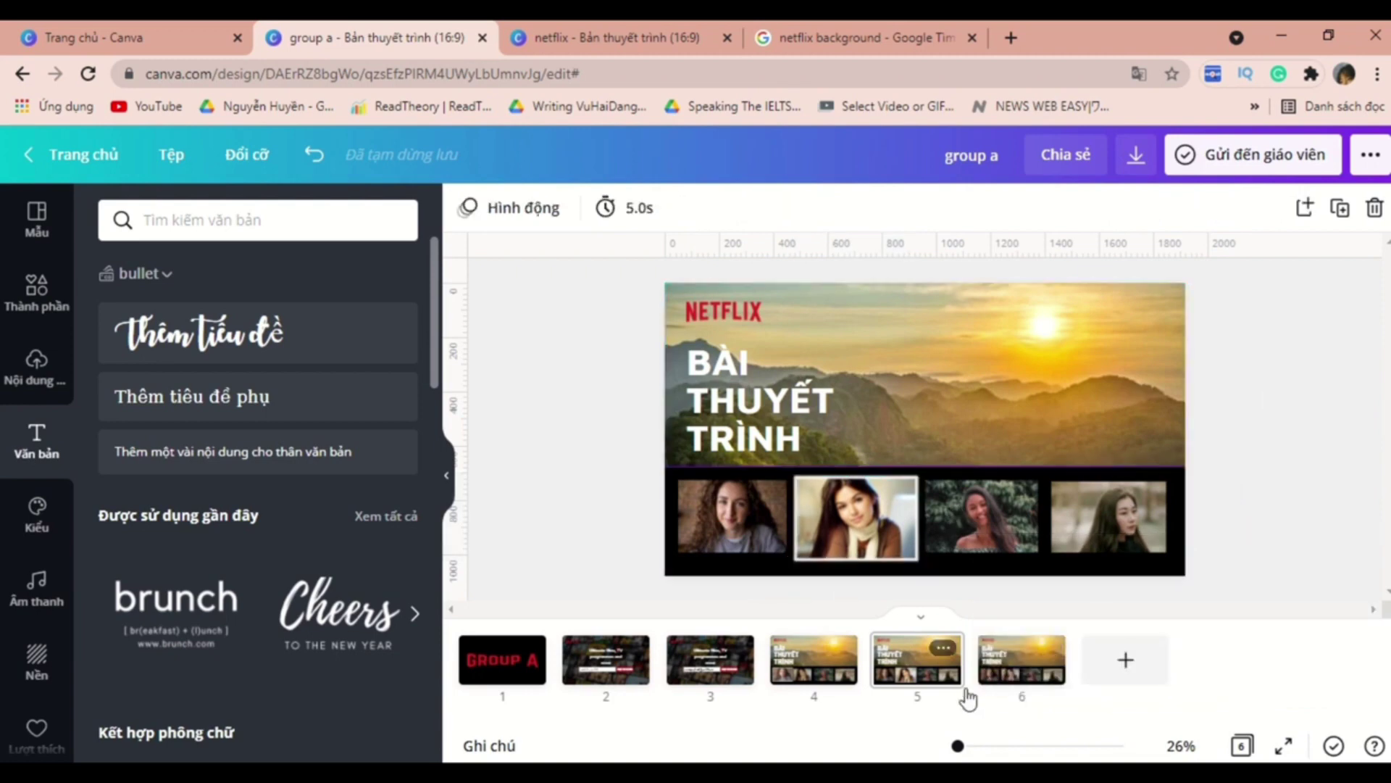
- Duplicate page 6 to add a seventh page
{"action": "left_click", "coordinate": [1008, 677]}
{"action": "key", "text": "ctrl+d"}
- Select the sunrise photo on page 5 and search the elements library for HILLS
{"action": "left_click", "coordinate": [940, 332]}
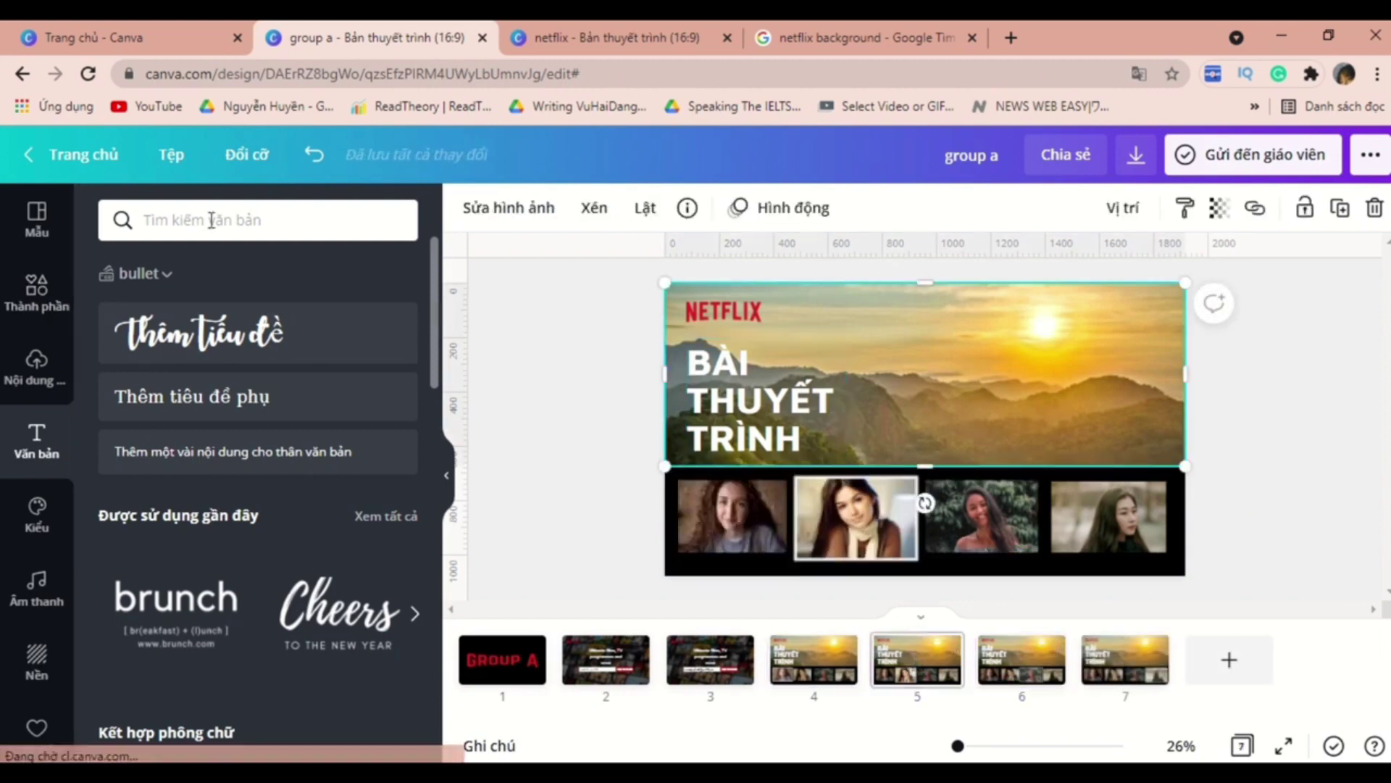
{"action": "left_click", "coordinate": [128, 240]}
{"action": "left_click", "coordinate": [37, 290]}
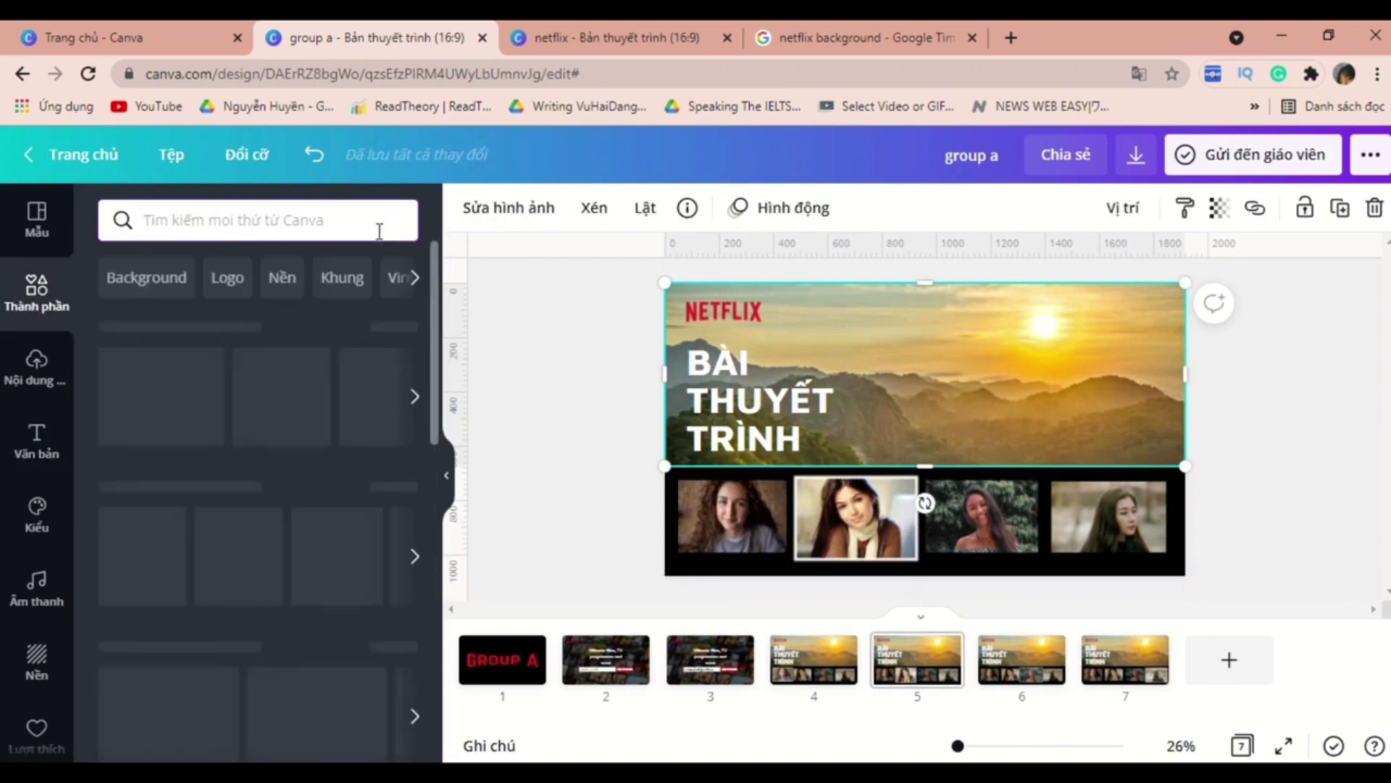
{"action": "left_click", "coordinate": [381, 235]}
{"action": "type", "text": "HILLS"}
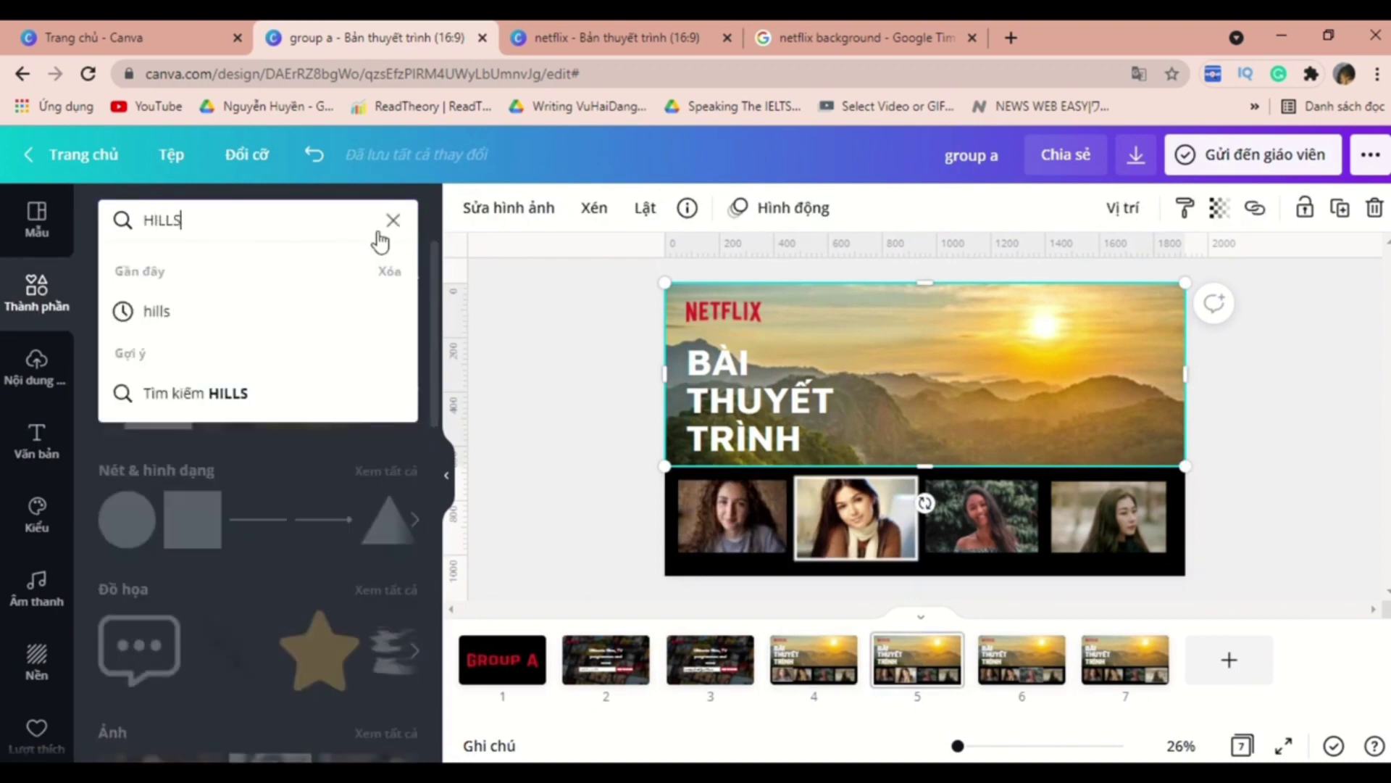
{"action": "key", "text": "Return"}
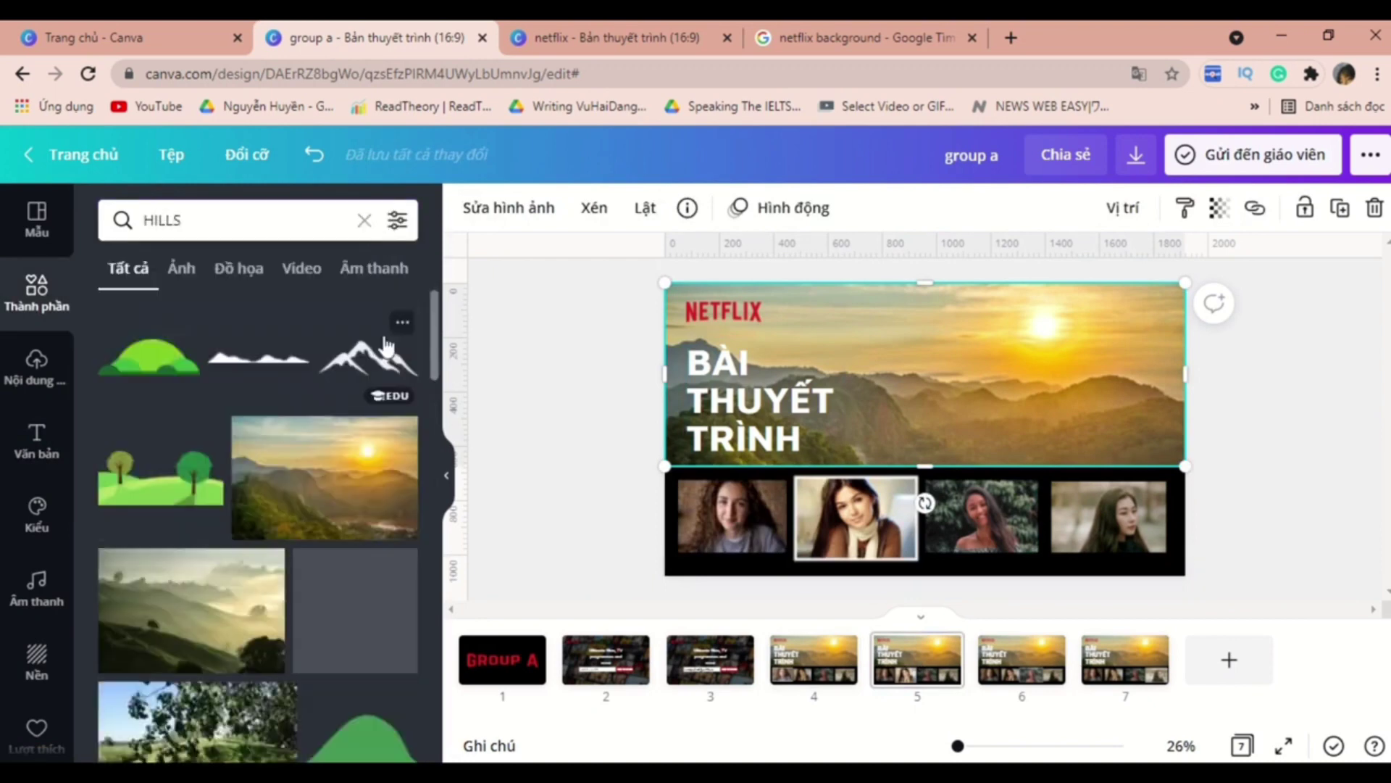
- Replace page 5's sunrise photo with the misty green hills photo, stretched to page width and cropped above the black strip
{"action": "scroll", "coordinate": [382, 490], "scroll_direction": "down", "scroll_amount": 5}
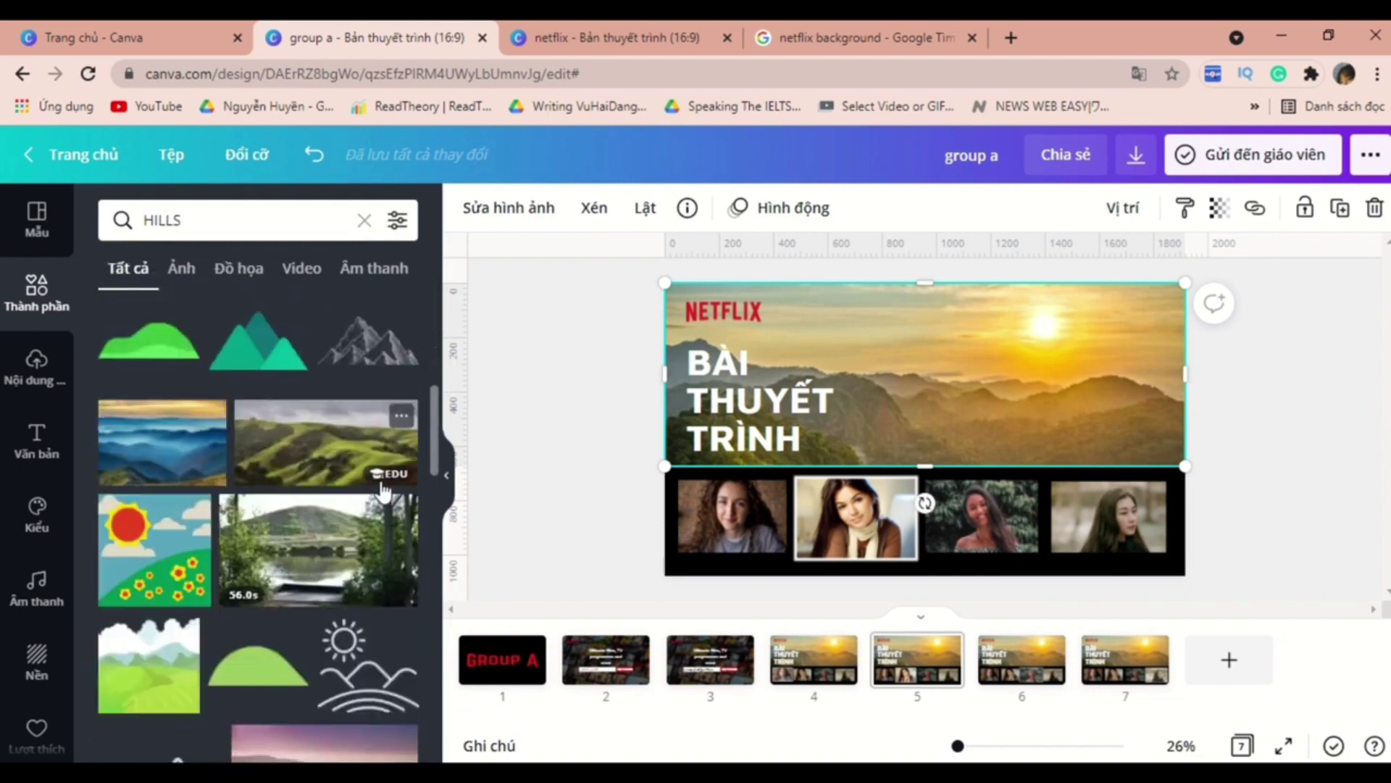
{"action": "scroll", "coordinate": [382, 490], "scroll_direction": "up", "scroll_amount": 3}
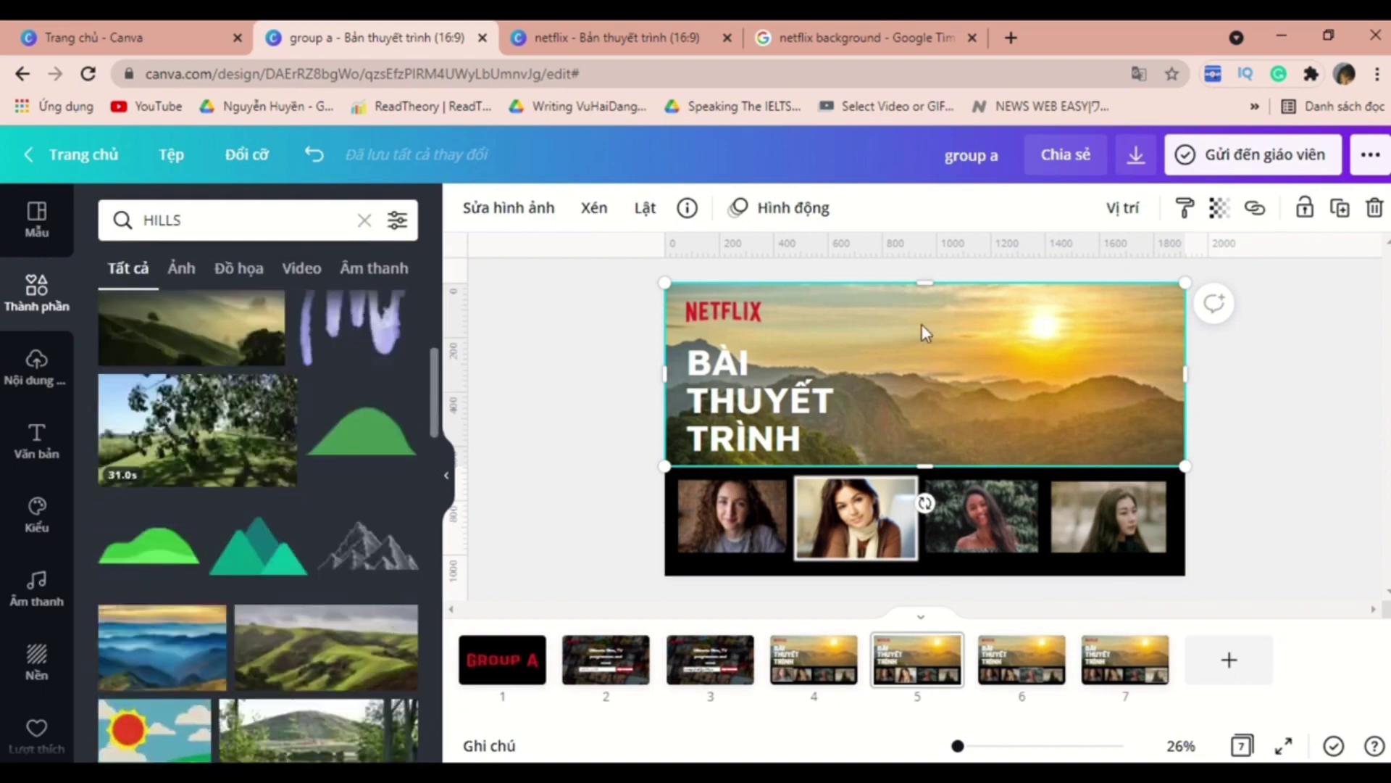
{"action": "left_click_drag", "start_coordinate": [202, 450], "coordinate": [863, 348]}
{"action": "scroll", "coordinate": [181, 435], "scroll_direction": "down", "scroll_amount": 5}
{"action": "scroll", "coordinate": [193, 434], "scroll_direction": "up", "scroll_amount": 6}
{"action": "left_click", "coordinate": [912, 376]}
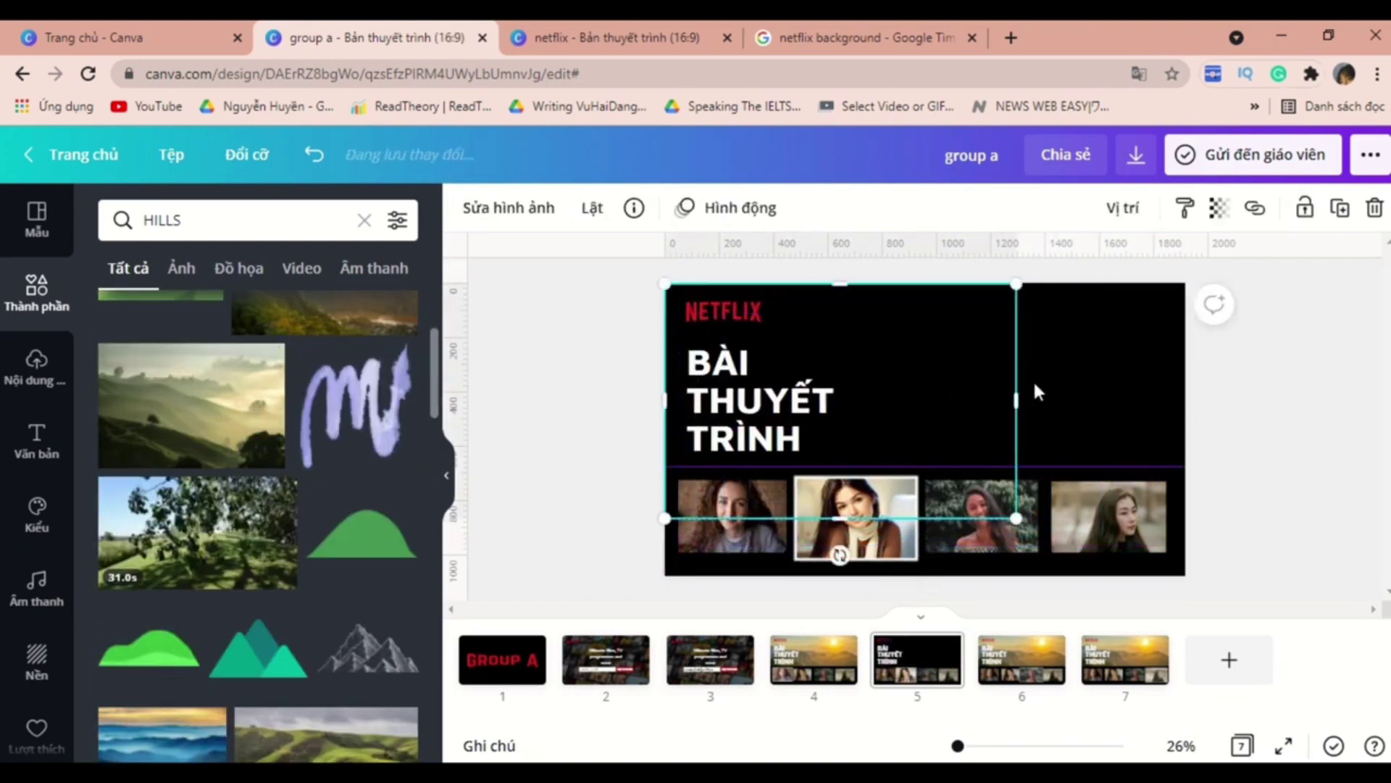
{"action": "left_click_drag", "start_coordinate": [1053, 401], "coordinate": [1192, 402]}
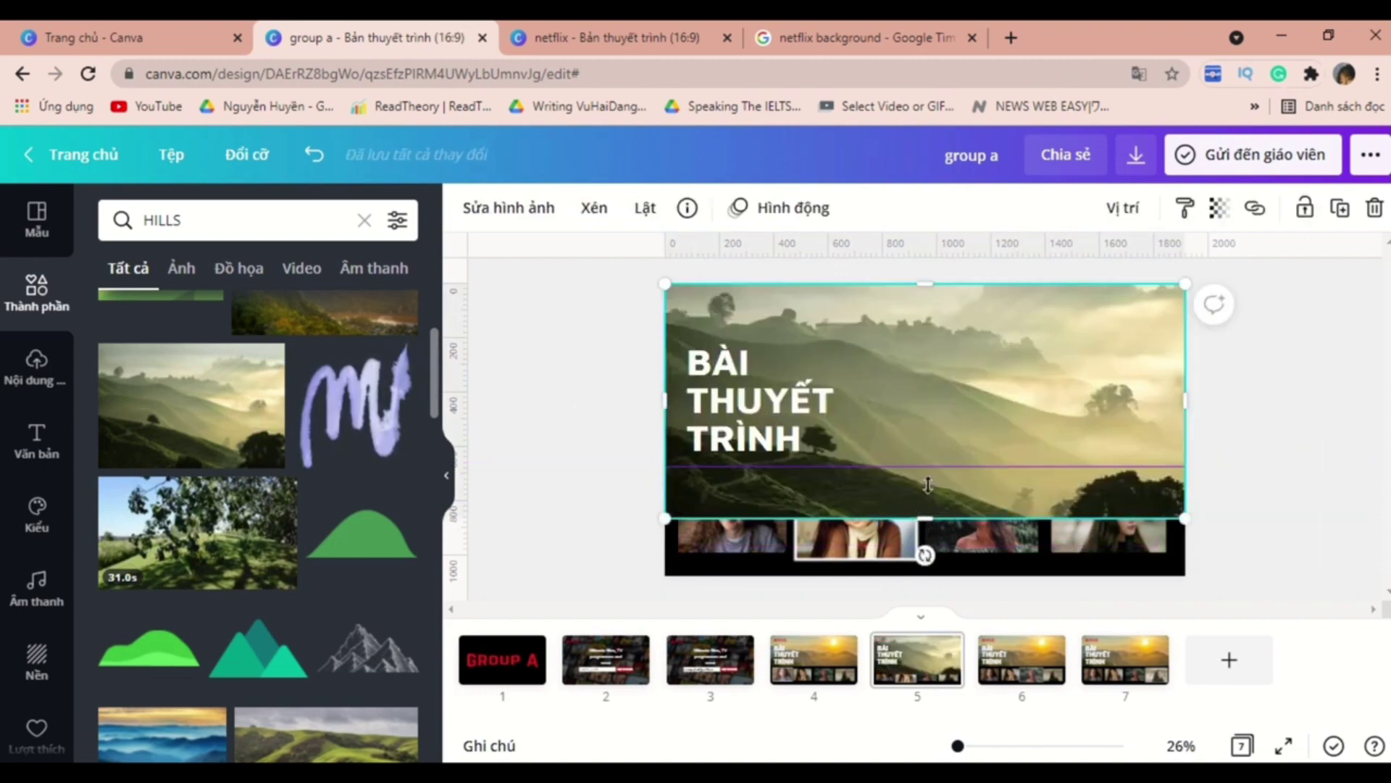
{"action": "left_click_drag", "start_coordinate": [926, 515], "coordinate": [924, 466]}
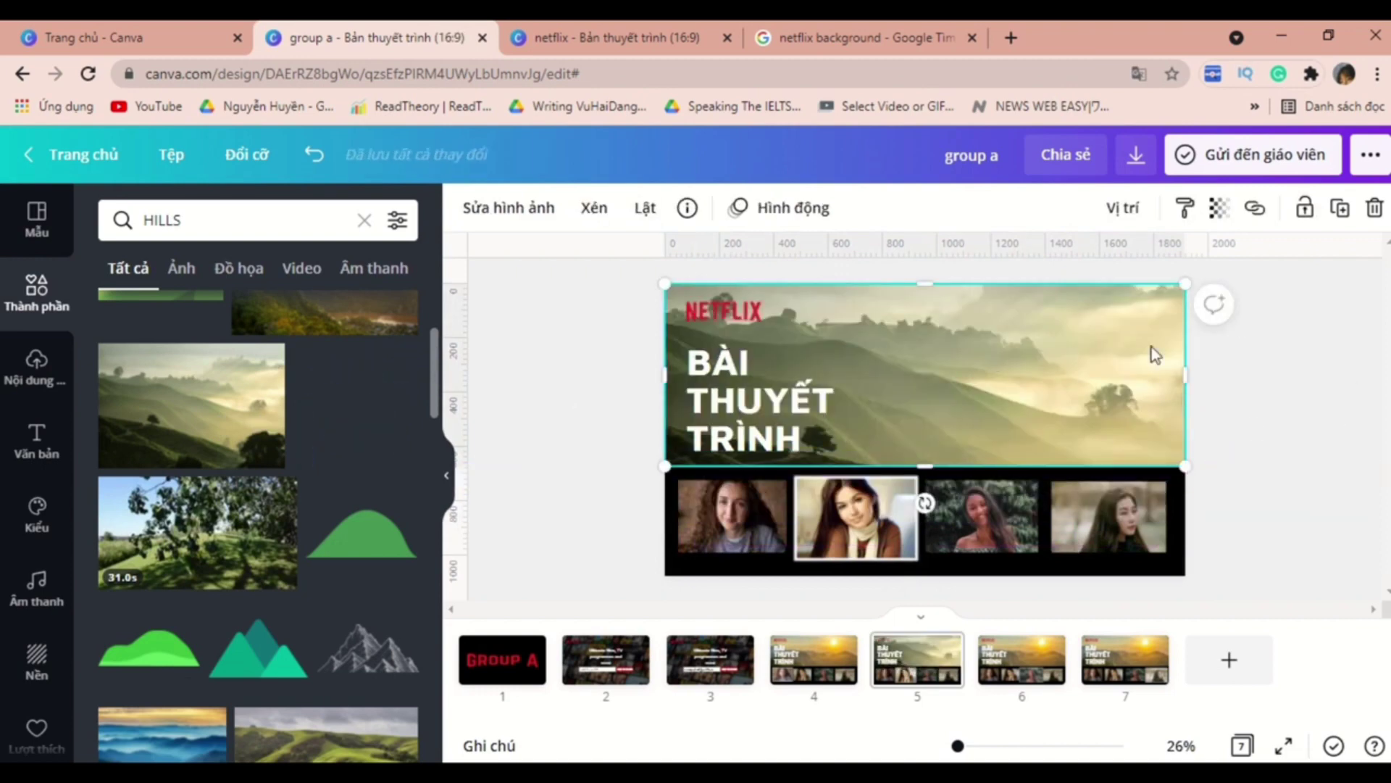
- Set the transparency of the misty hills photo on page 5 to 79
{"action": "left_click", "coordinate": [1219, 209]}
{"action": "left_click_drag", "start_coordinate": [1151, 282], "coordinate": [1126, 279]}
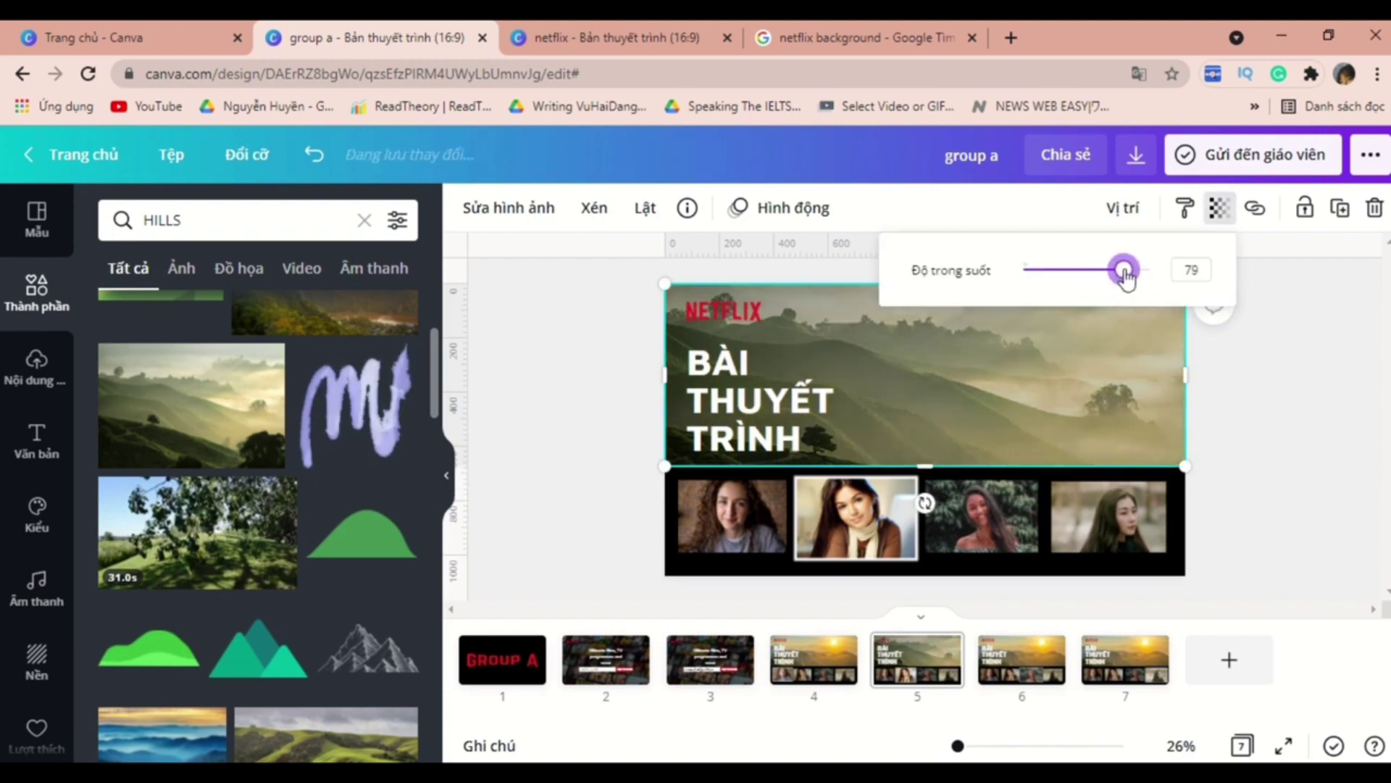
{"action": "left_click", "coordinate": [1293, 408]}
{"action": "left_click", "coordinate": [1293, 407]}
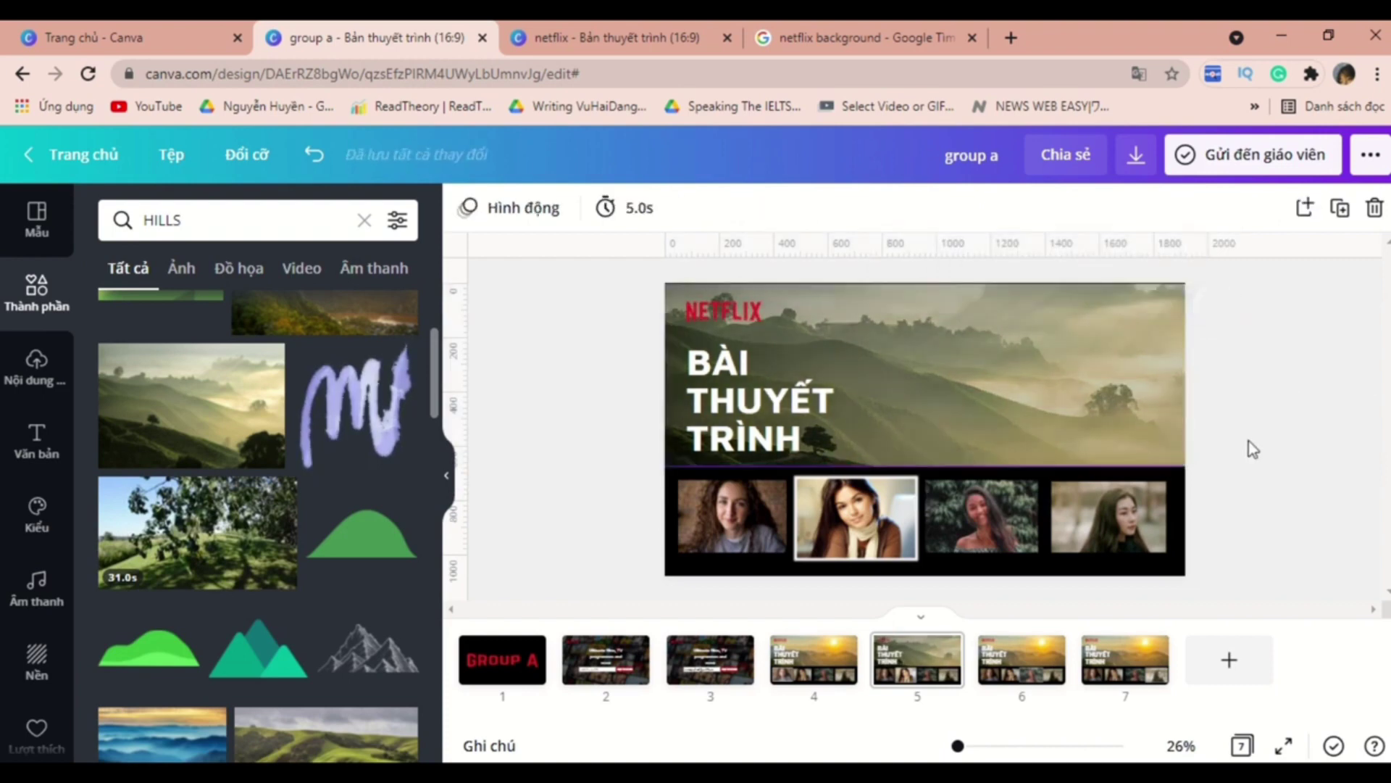
- Replace the sunrise photo on page 6 with the panoramic green hills photo, enlarged to fill the area above the black strip
{"action": "left_click", "coordinate": [1012, 680]}
{"action": "left_click", "coordinate": [952, 377]}
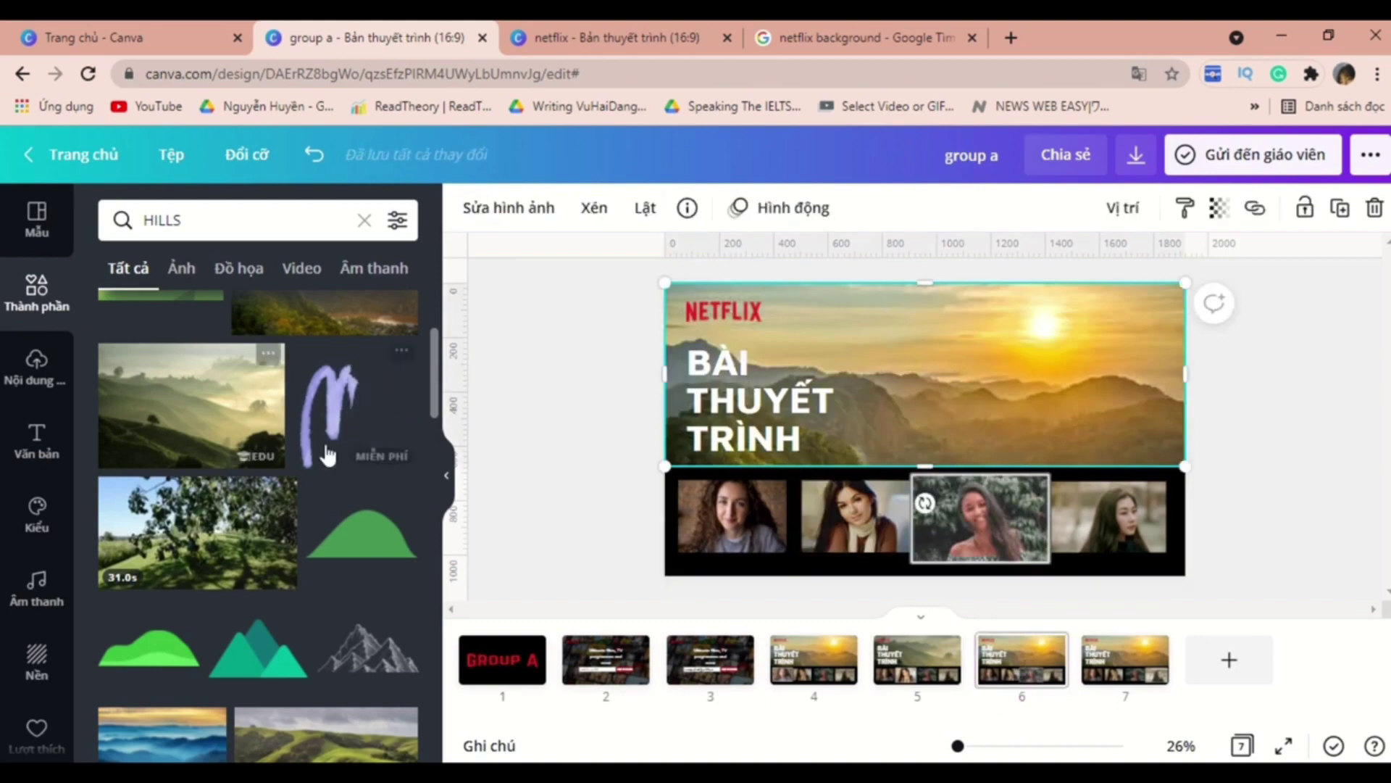
{"action": "scroll", "coordinate": [319, 479], "scroll_direction": "down", "scroll_amount": 8}
{"action": "scroll", "coordinate": [313, 503], "scroll_direction": "down", "scroll_amount": 5}
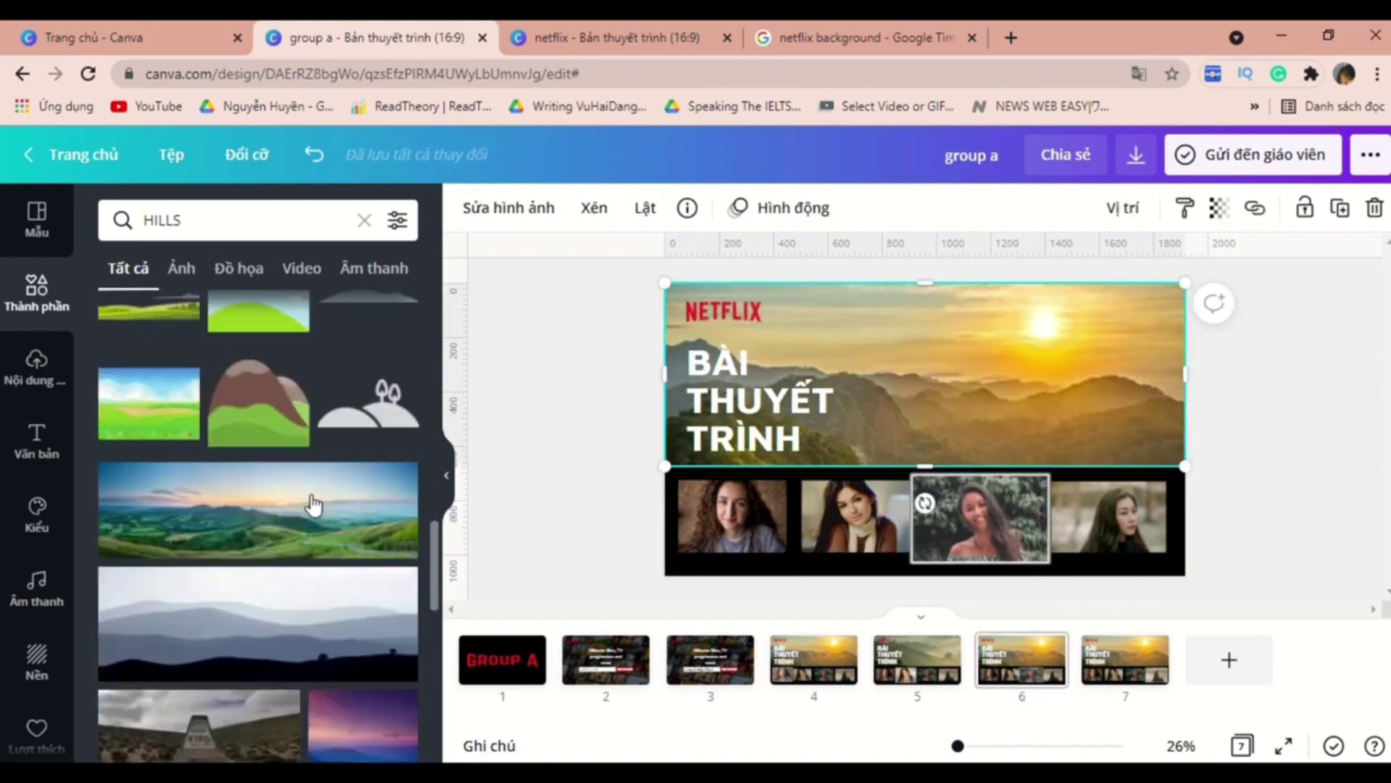
{"action": "left_click_drag", "start_coordinate": [320, 419], "coordinate": [1066, 312]}
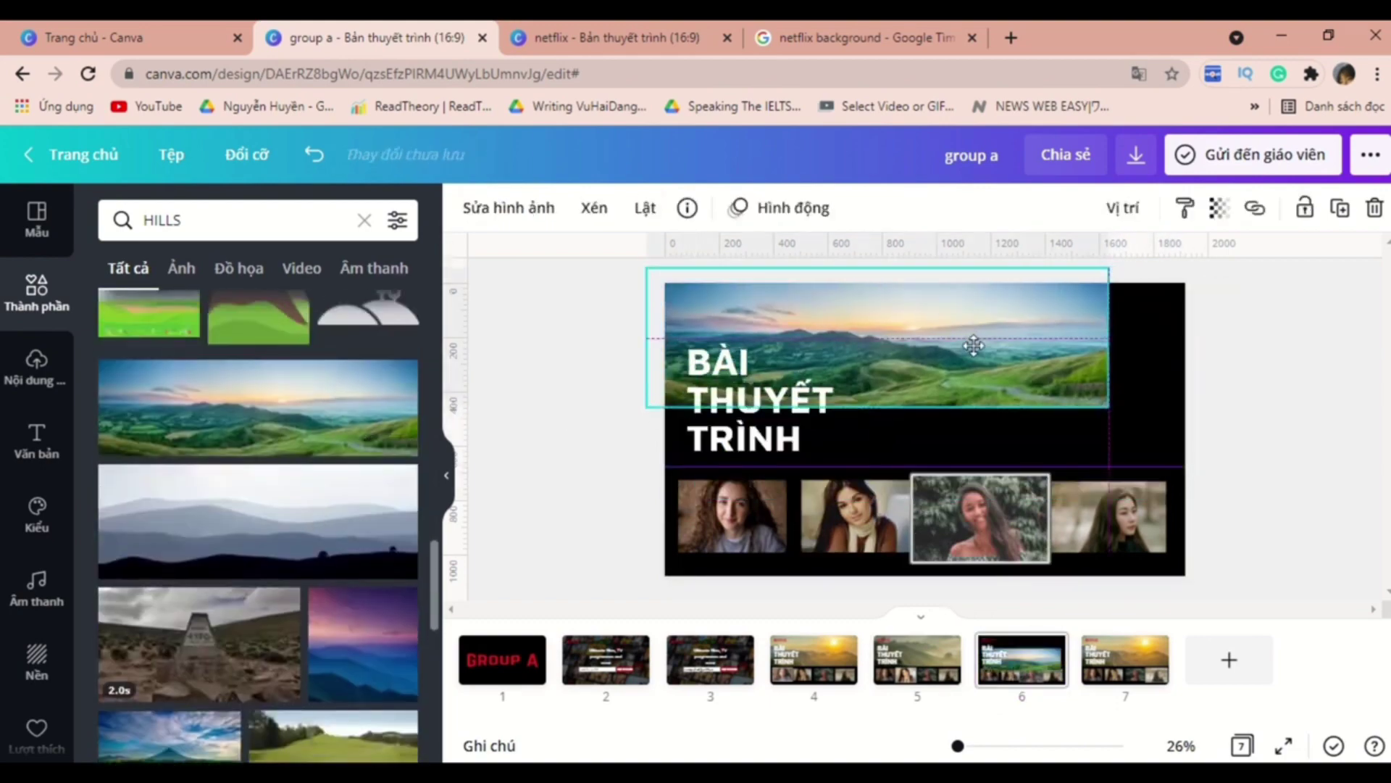
{"action": "left_click_drag", "start_coordinate": [1155, 451], "coordinate": [1272, 466]}
{"action": "left_click", "coordinate": [1328, 286]}
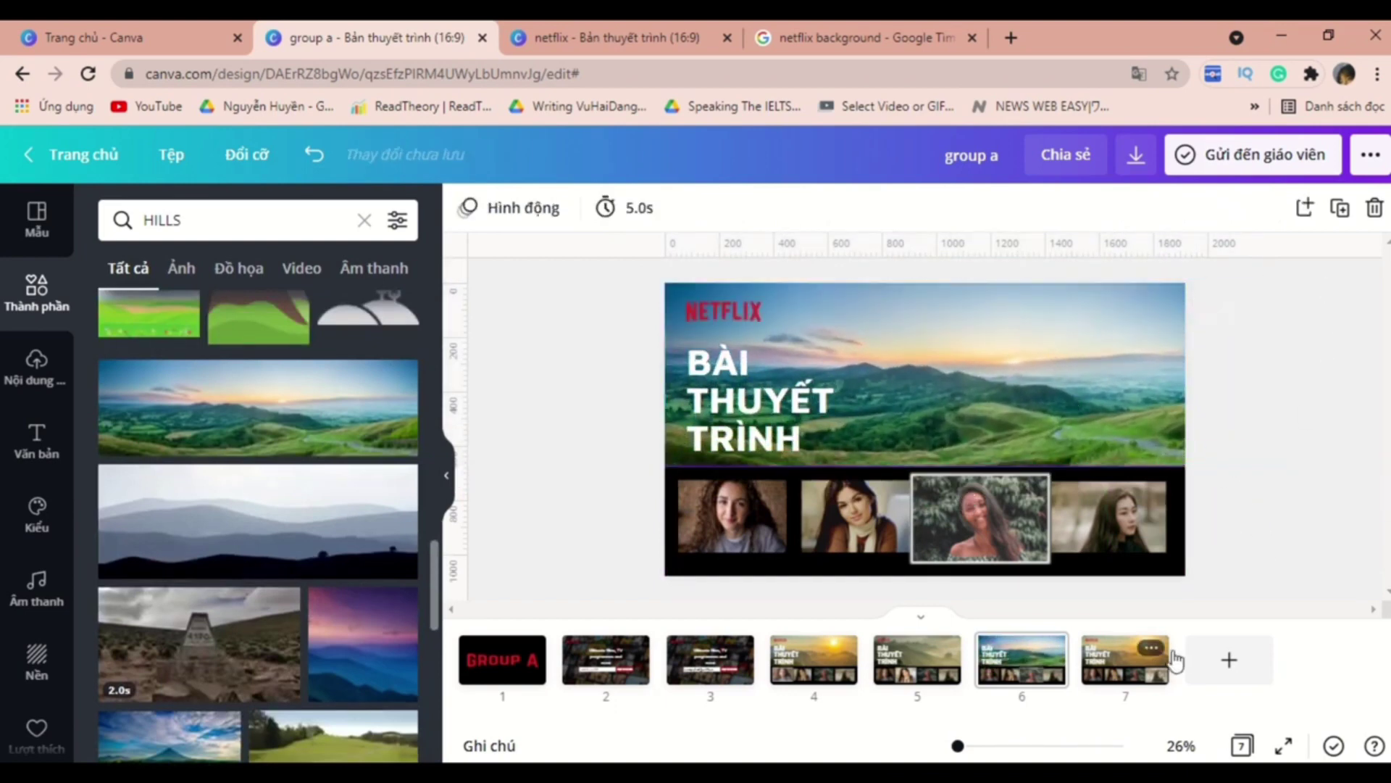
- Replace the sunrise photo on page 7 with the panoramic green hills photo under a bright blue cloudy sky
{"action": "left_click", "coordinate": [1142, 678]}
{"action": "left_click", "coordinate": [1077, 364]}
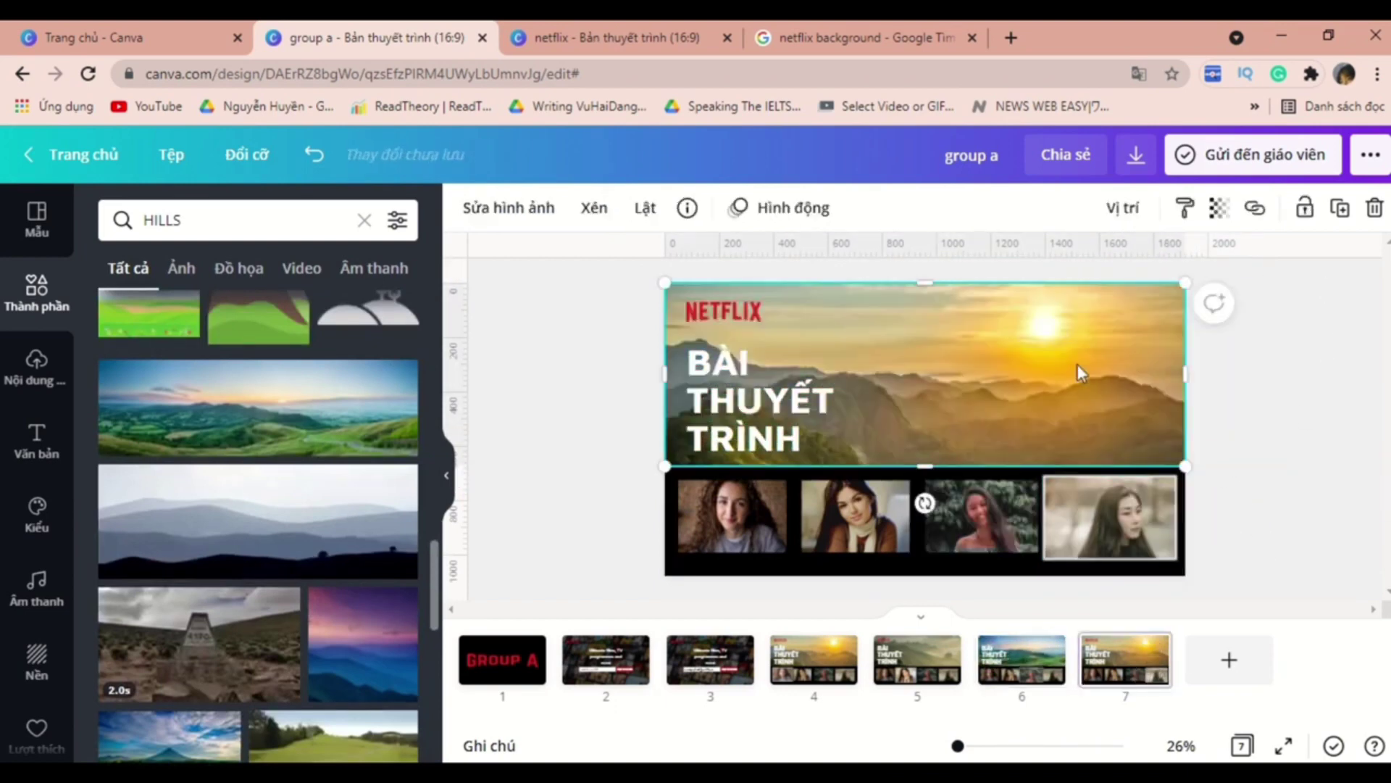
{"action": "key", "text": "Delete"}
{"action": "scroll", "coordinate": [239, 406], "scroll_direction": "down", "scroll_amount": 10}
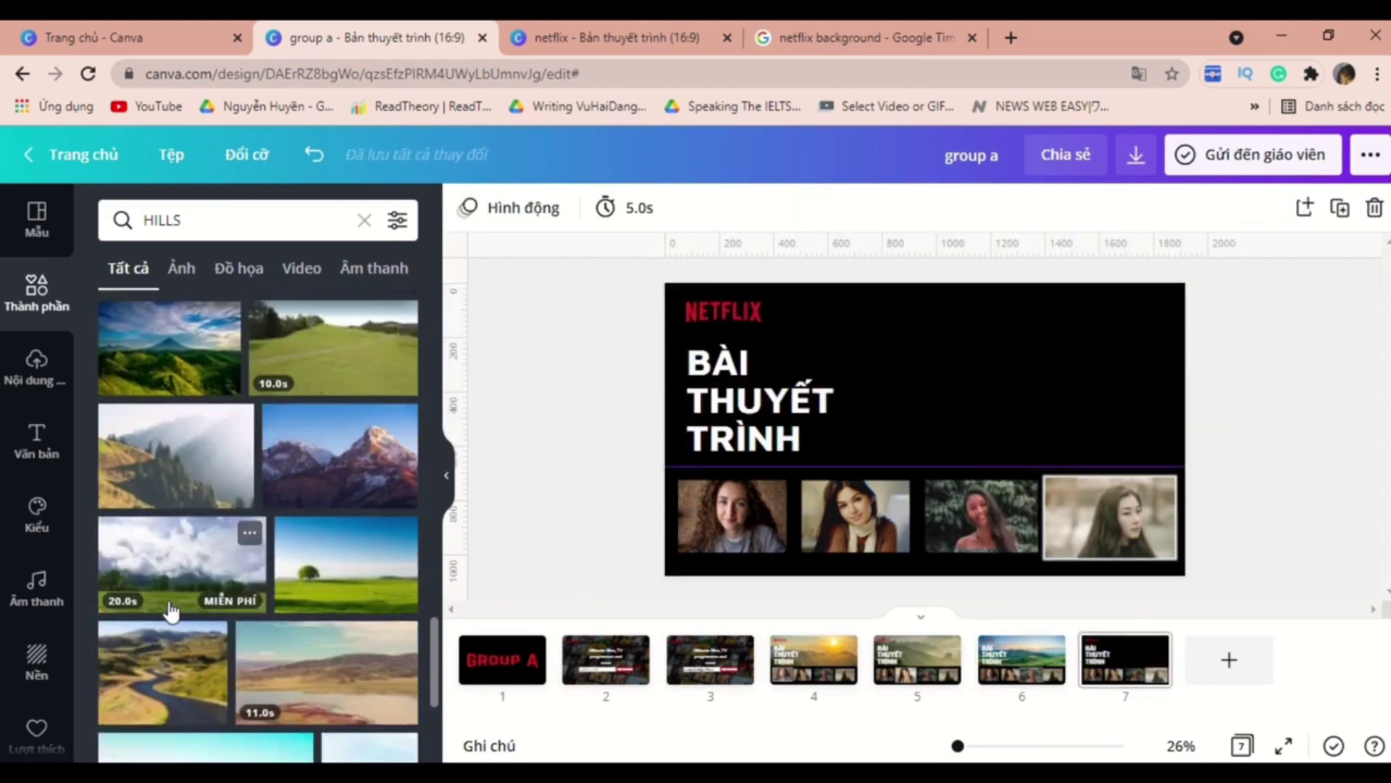
{"action": "left_click", "coordinate": [242, 636]}
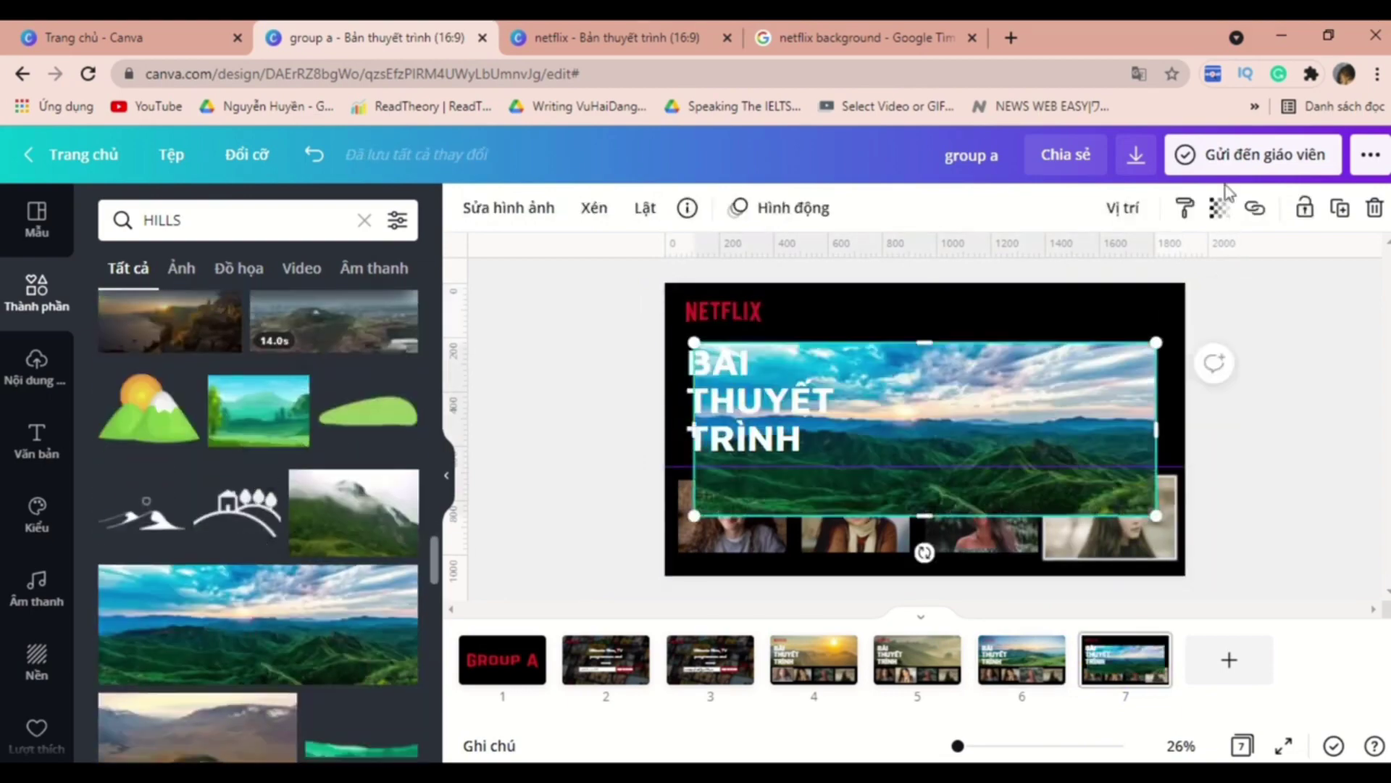
- Make the hills photo on page 7 slightly transparent and enlarge it to fill the area above the black strip
{"action": "left_click", "coordinate": [1220, 208]}
{"action": "left_click_drag", "start_coordinate": [1145, 269], "coordinate": [1132, 269]}
{"action": "left_click_drag", "start_coordinate": [1114, 389], "coordinate": [1074, 335]}
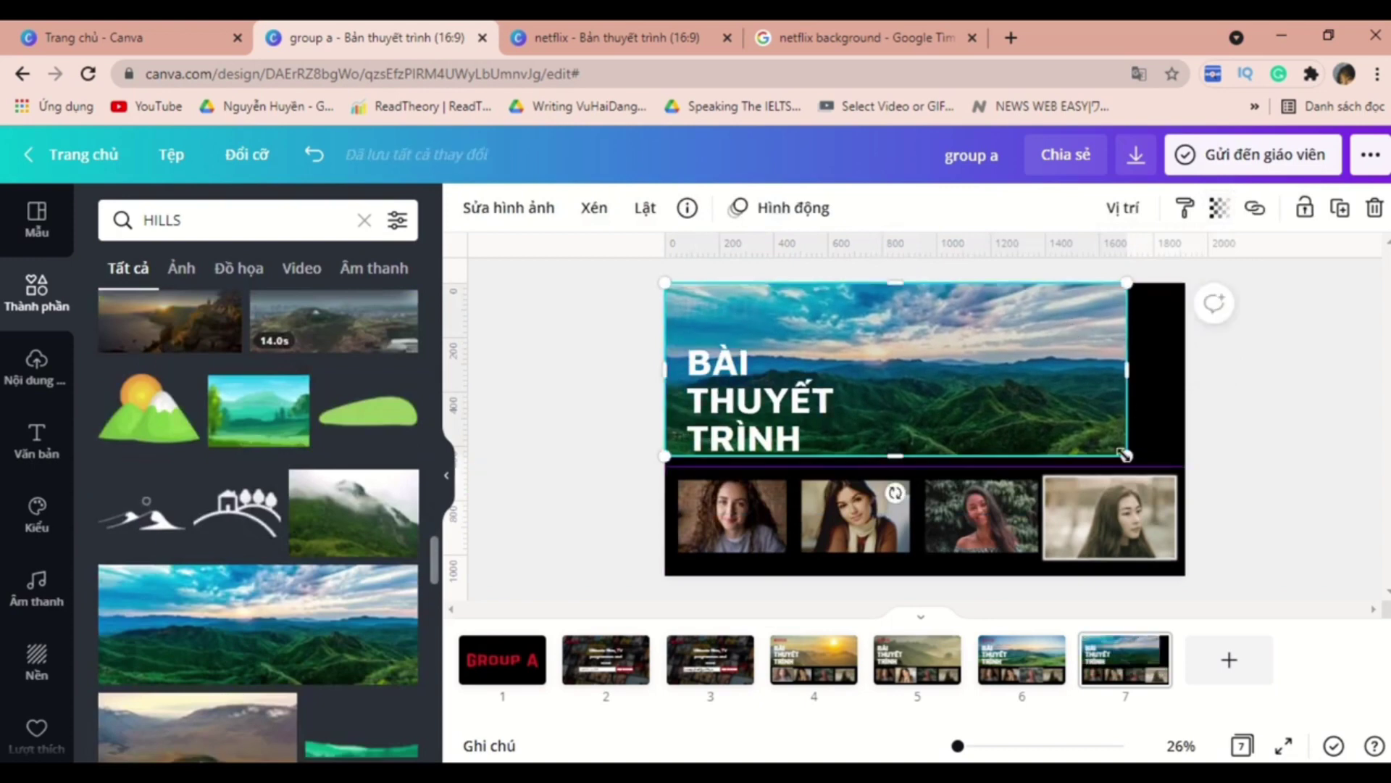
{"action": "left_click_drag", "start_coordinate": [1153, 374], "coordinate": [1185, 374]}
{"action": "left_click", "coordinate": [1263, 338]}
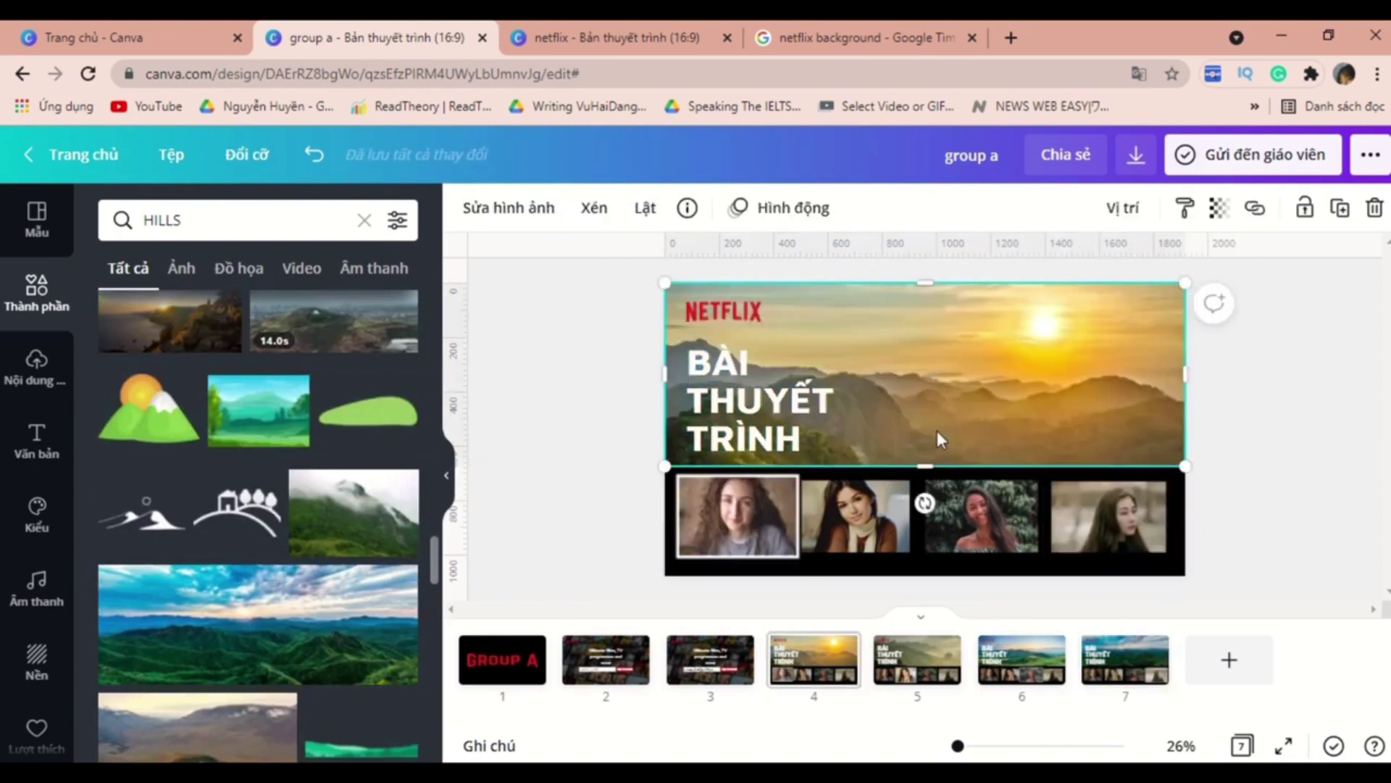
- Add the DejaVu Serif text "Type your description here / Type your information here" to page 4, beside the title above the black strip
{"action": "type", "text": "Type your description here Type your information here"}
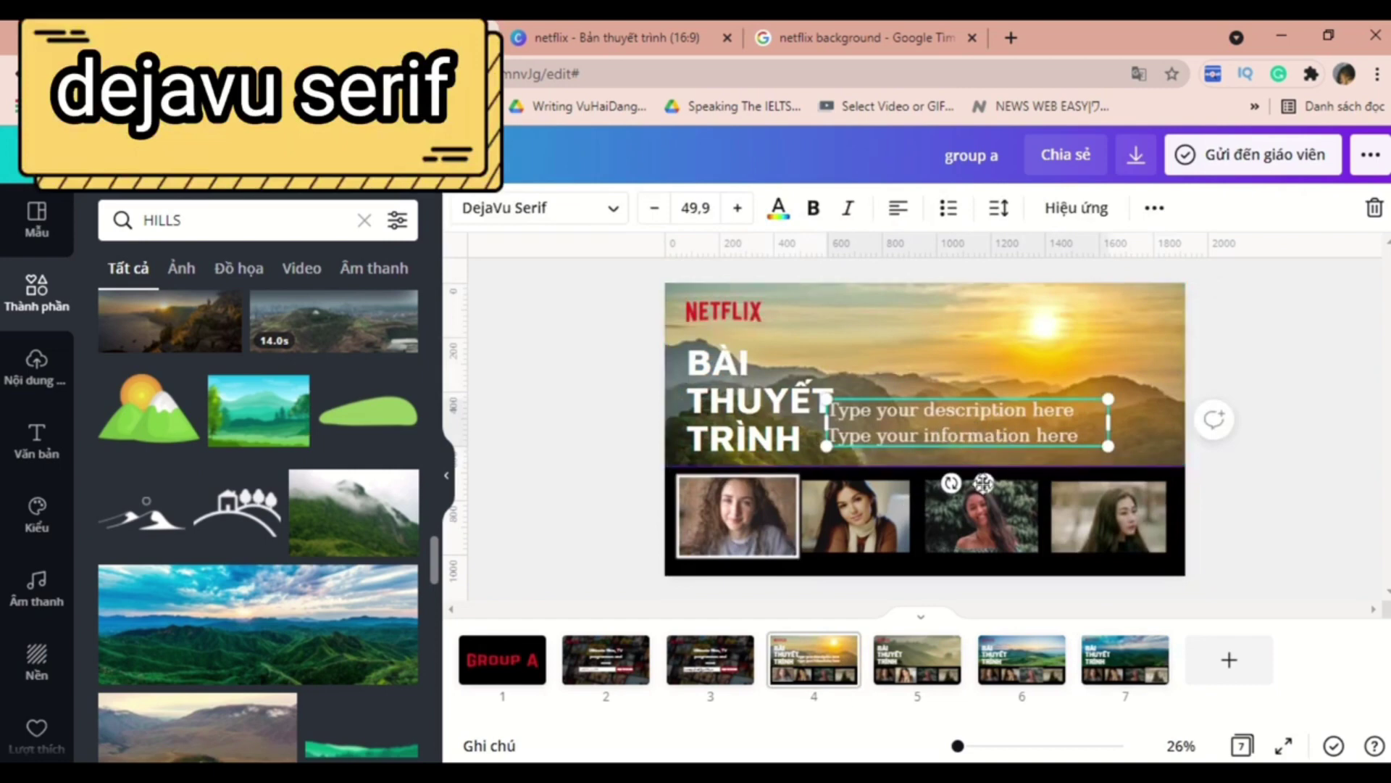
{"action": "left_click_drag", "start_coordinate": [1001, 472], "coordinate": [1015, 480]}
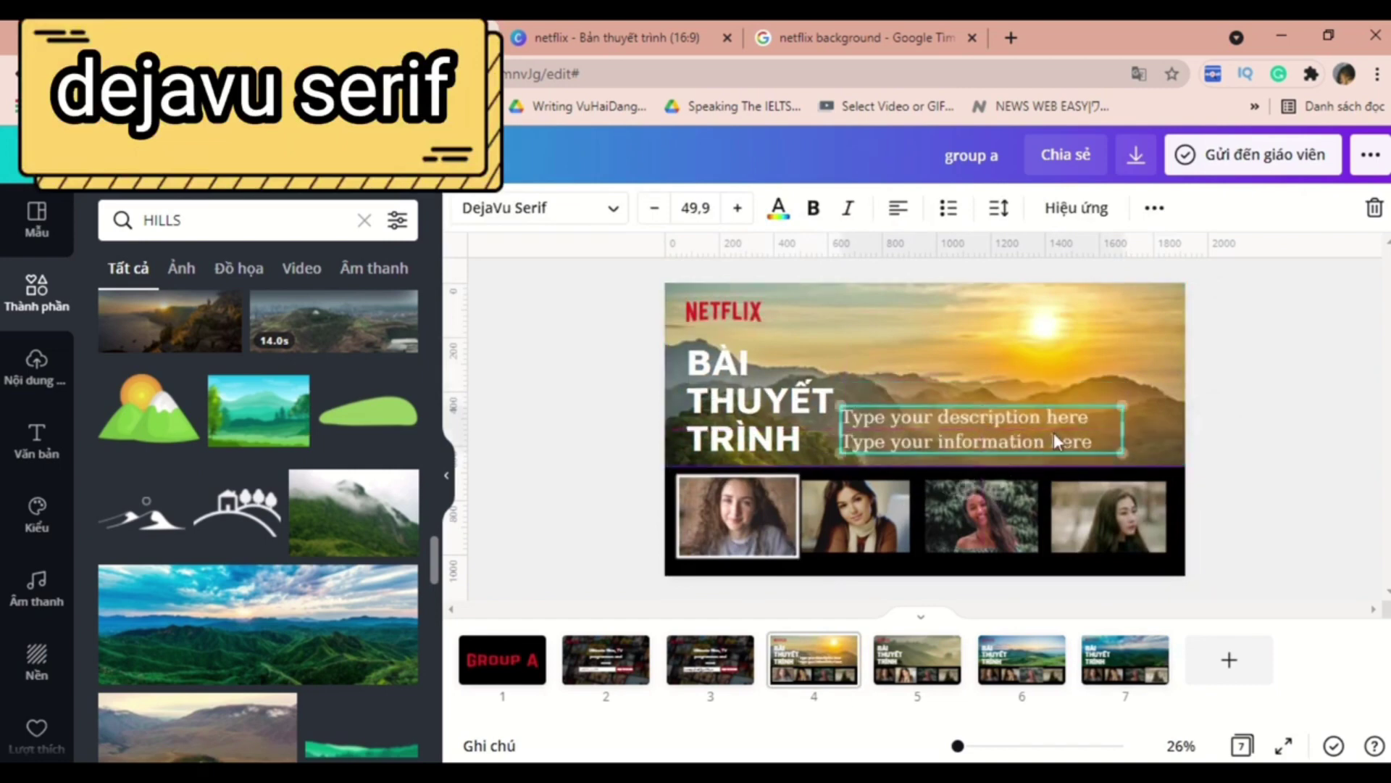
{"action": "left_click", "coordinate": [1236, 347]}
- Copy the description text from page 4 to the same position on pages 5, 6 and 7
{"action": "left_click", "coordinate": [1034, 416]}
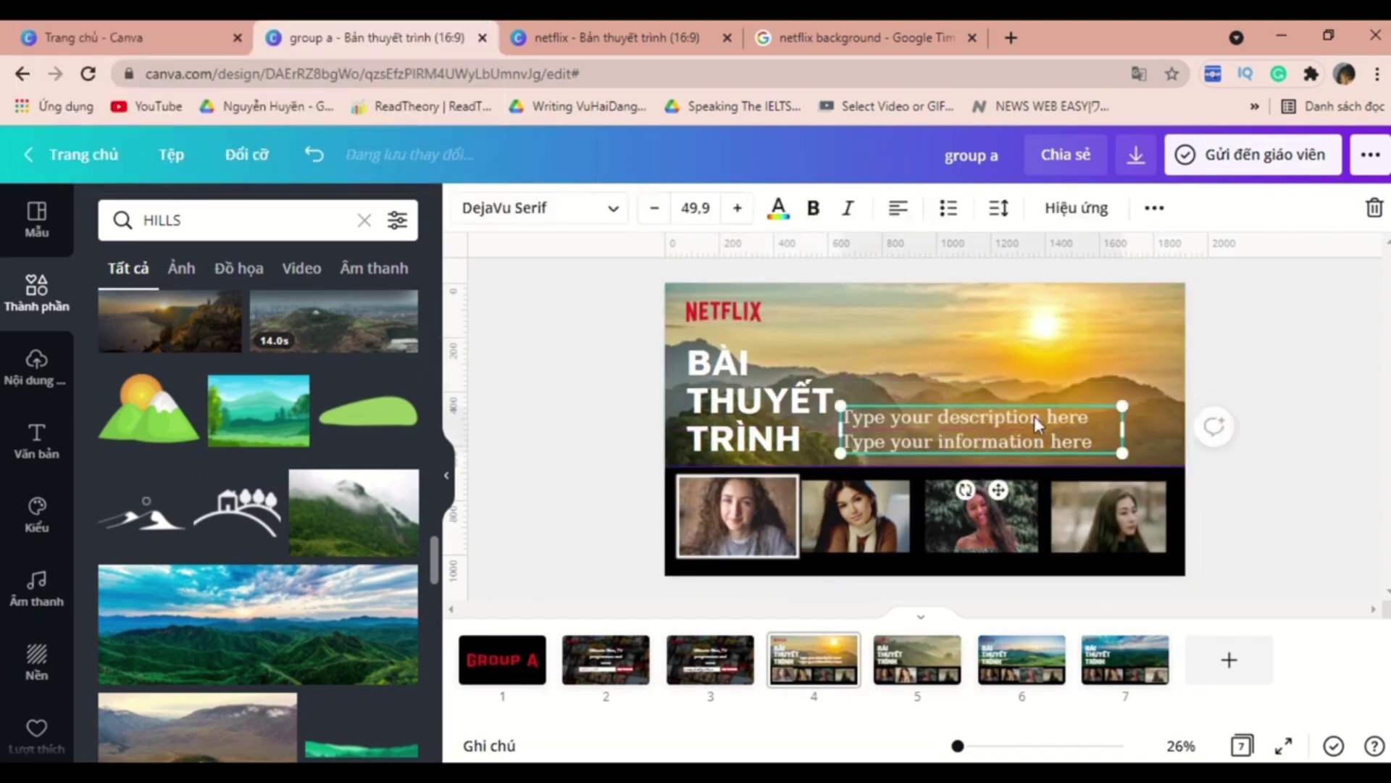
{"action": "left_click", "coordinate": [916, 676]}
{"action": "key", "text": "ctrl+v"}
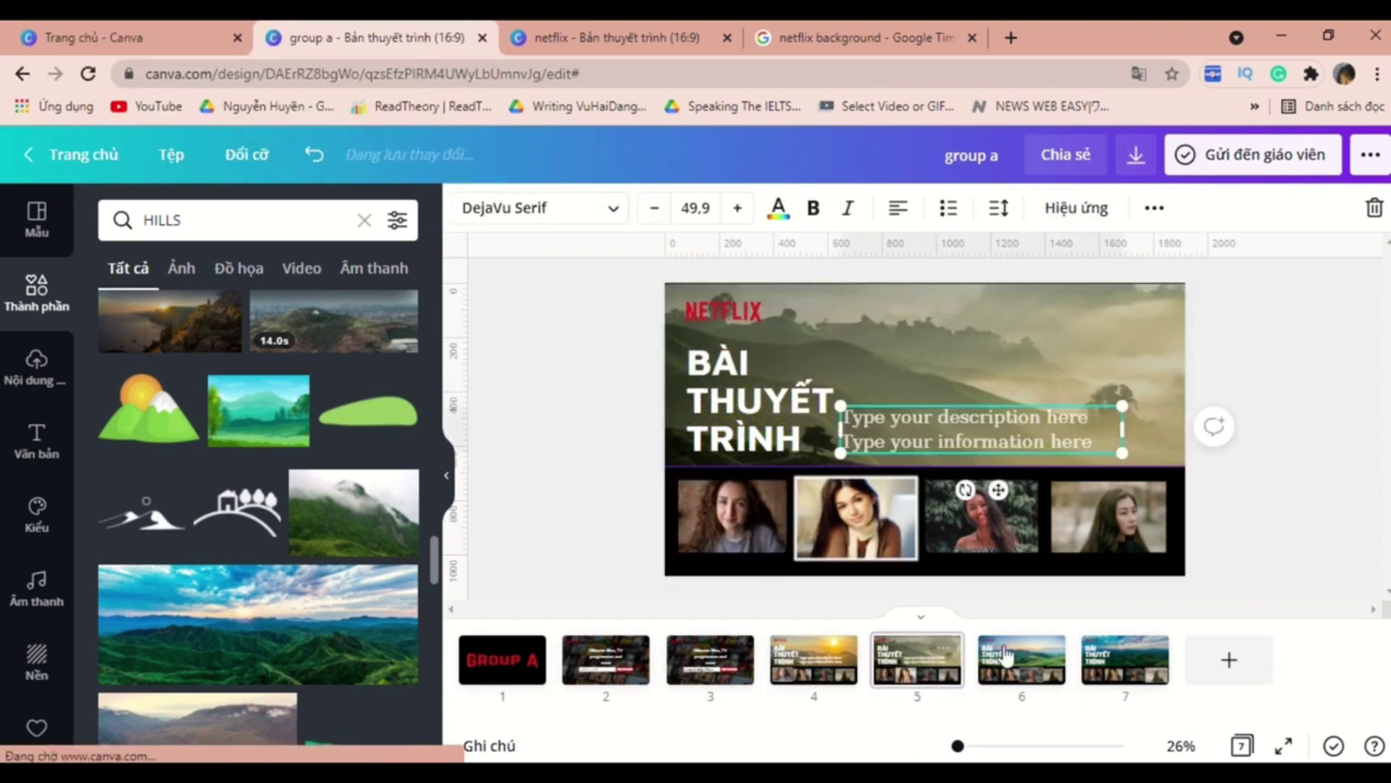
{"action": "left_click", "coordinate": [1000, 667]}
{"action": "key", "text": "ctrl+v"}
{"action": "left_click", "coordinate": [1100, 665]}
{"action": "key", "text": "ctrl+v"}
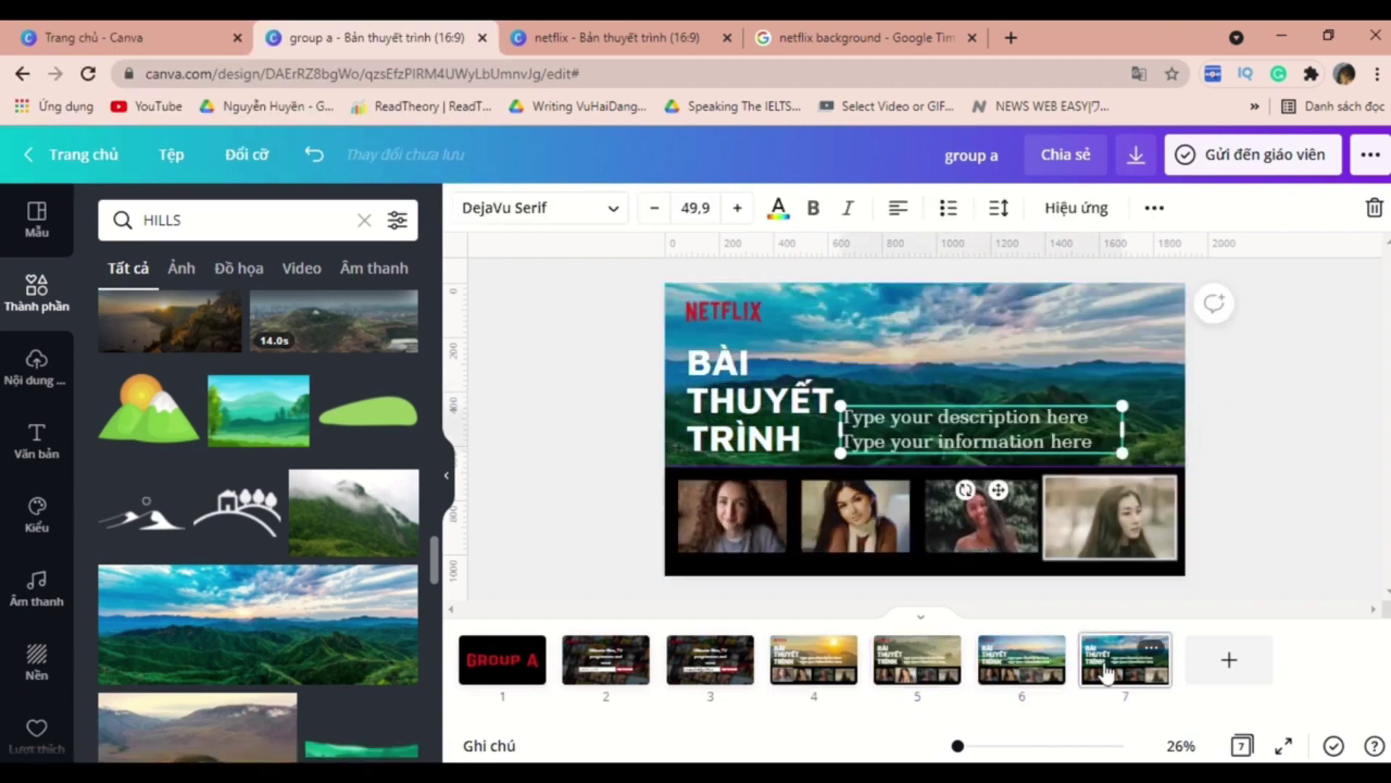
{"action": "left_click", "coordinate": [1290, 437]}
- Find the lines and shapes collection in the elements library and add a rounded square to page 4
{"action": "left_click", "coordinate": [792, 685]}
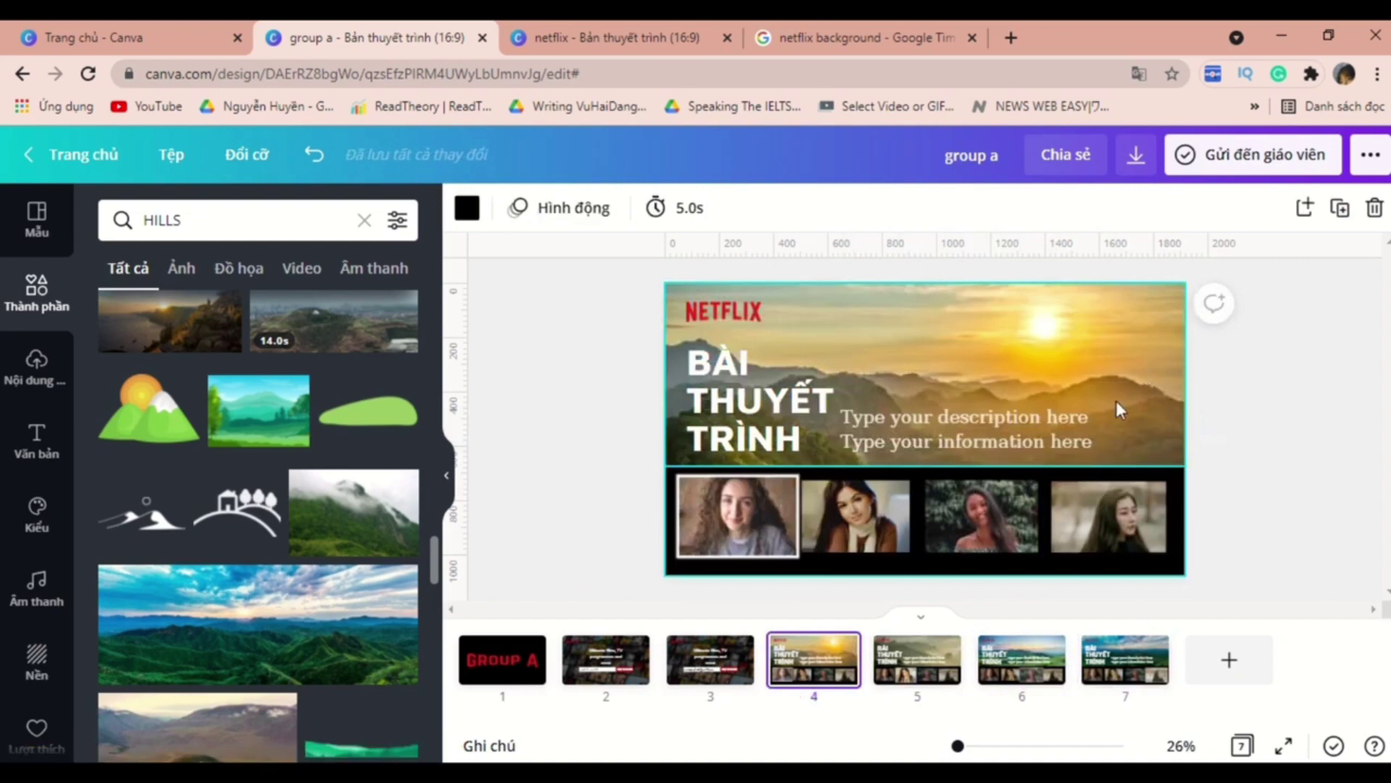
{"action": "left_click", "coordinate": [364, 220]}
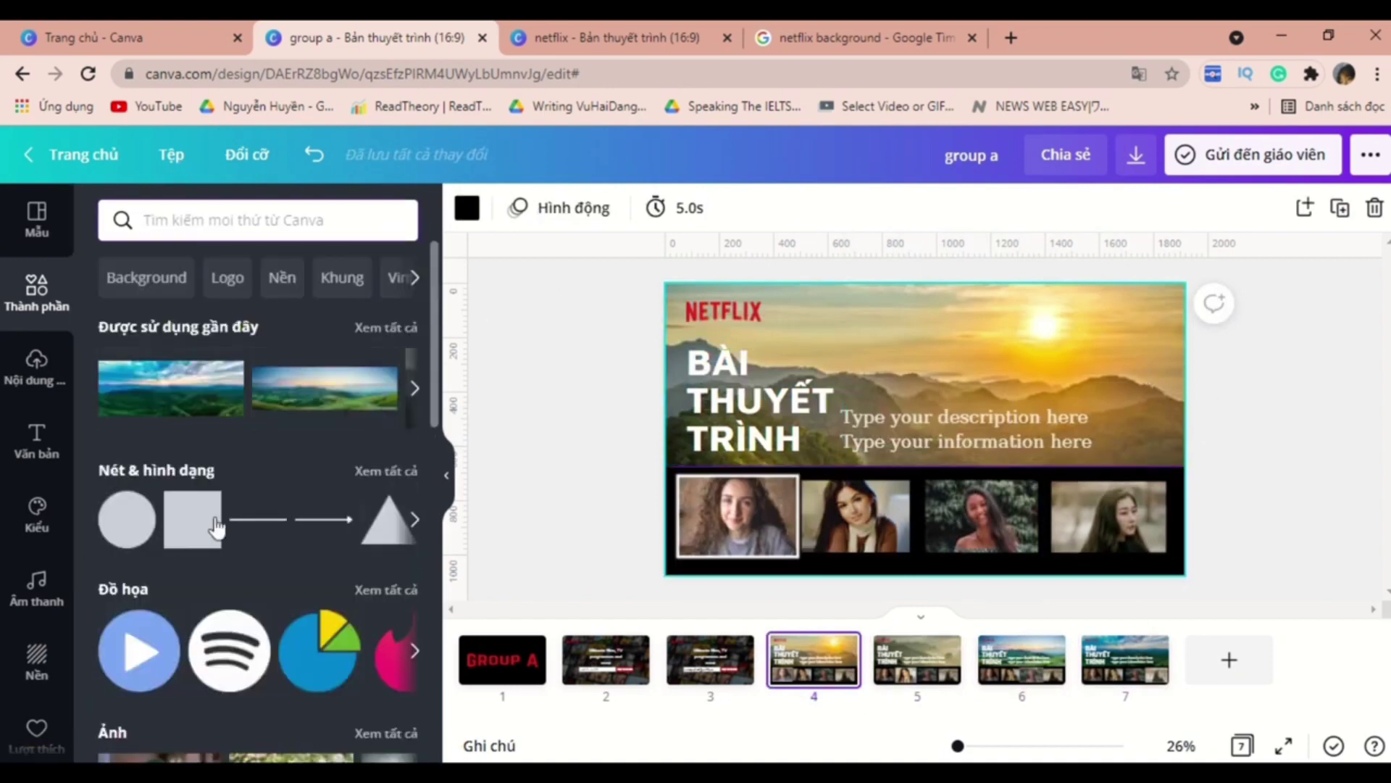
{"action": "left_click", "coordinate": [398, 474]}
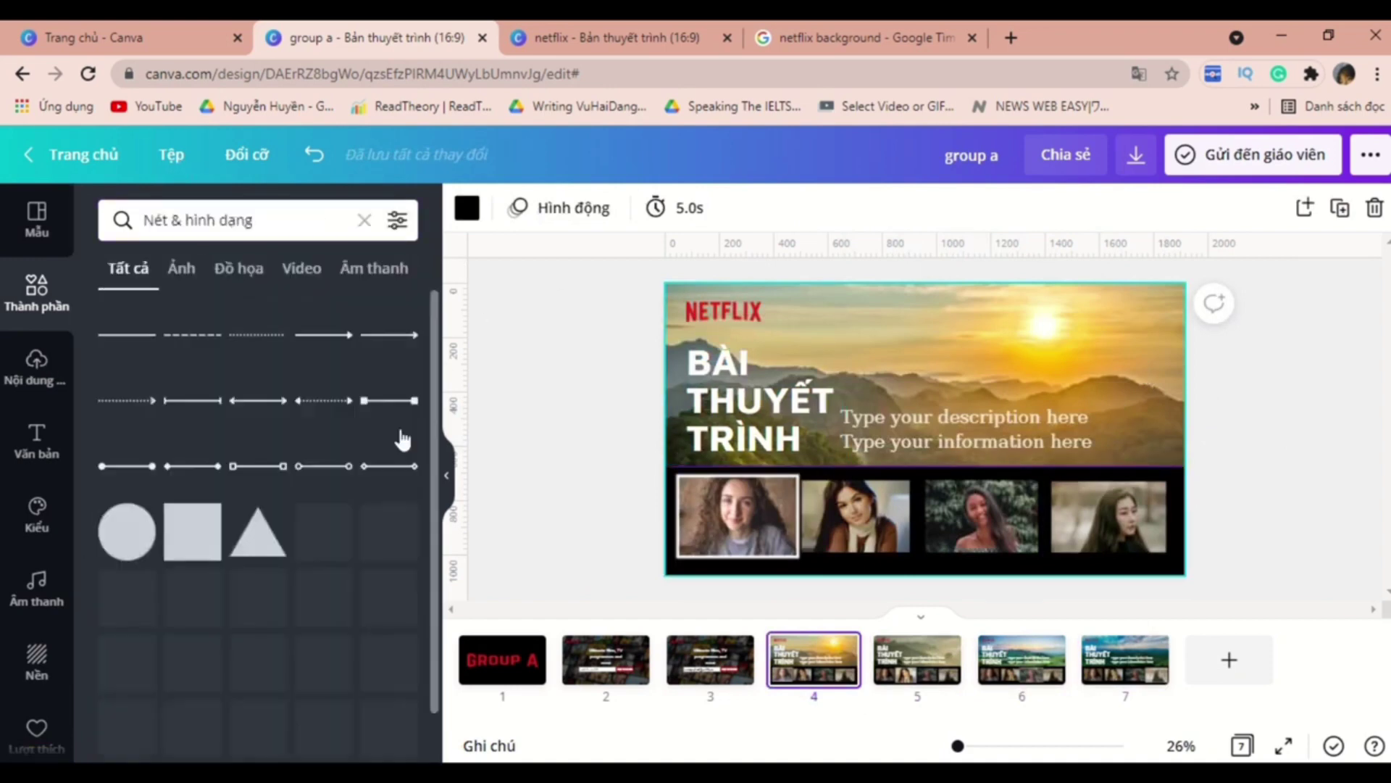
{"action": "scroll", "coordinate": [293, 560], "scroll_direction": "down", "scroll_amount": 2}
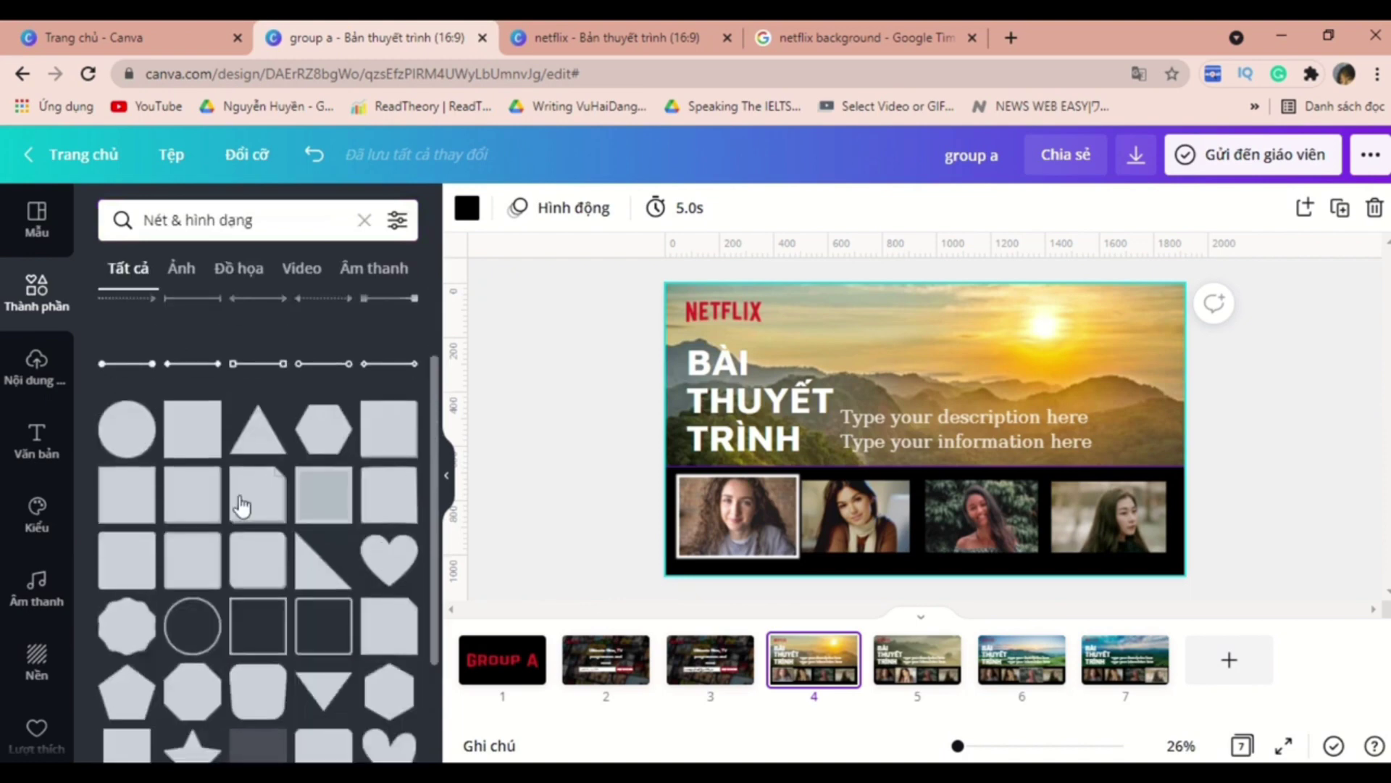
{"action": "left_click", "coordinate": [129, 562]}
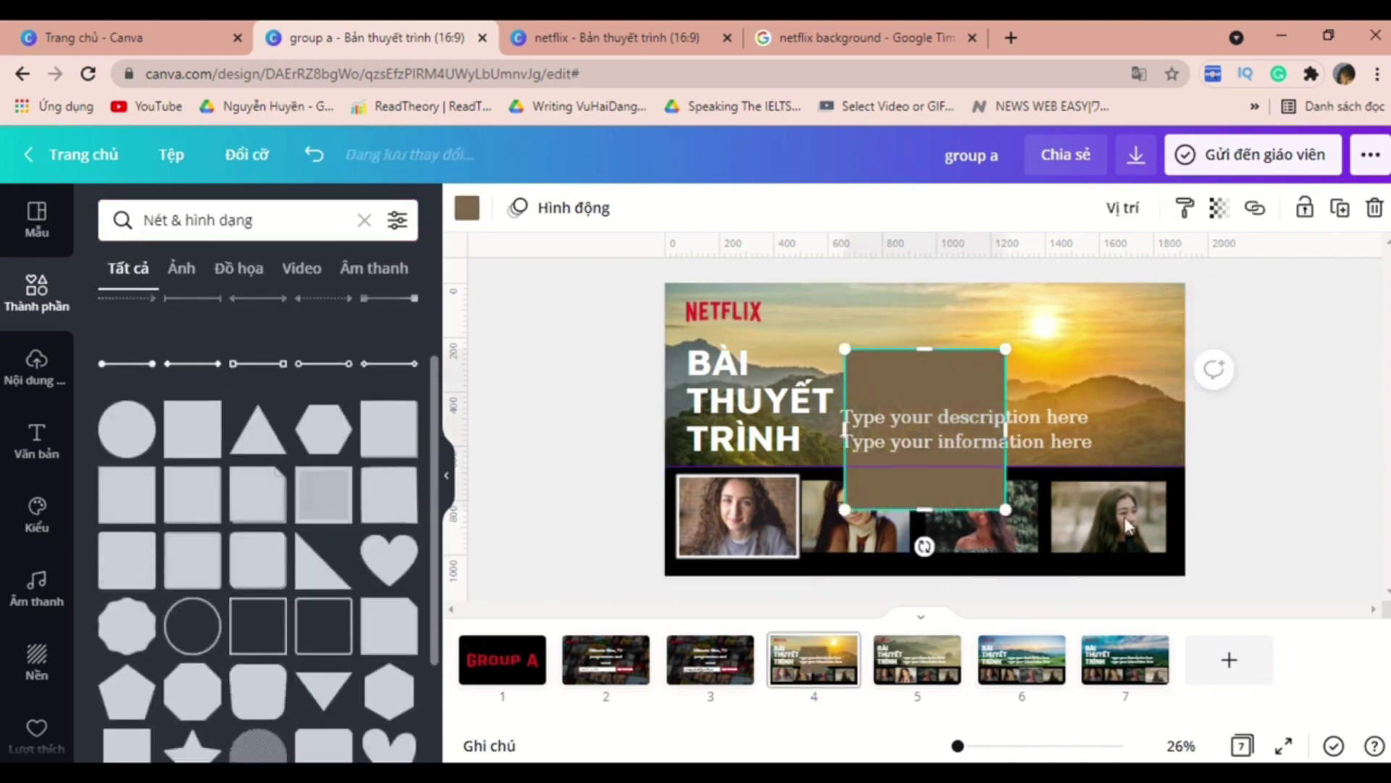
- Set the rounded square's fill on page 4 to the off-white colour #F1EBEB
{"action": "left_click", "coordinate": [478, 221]}
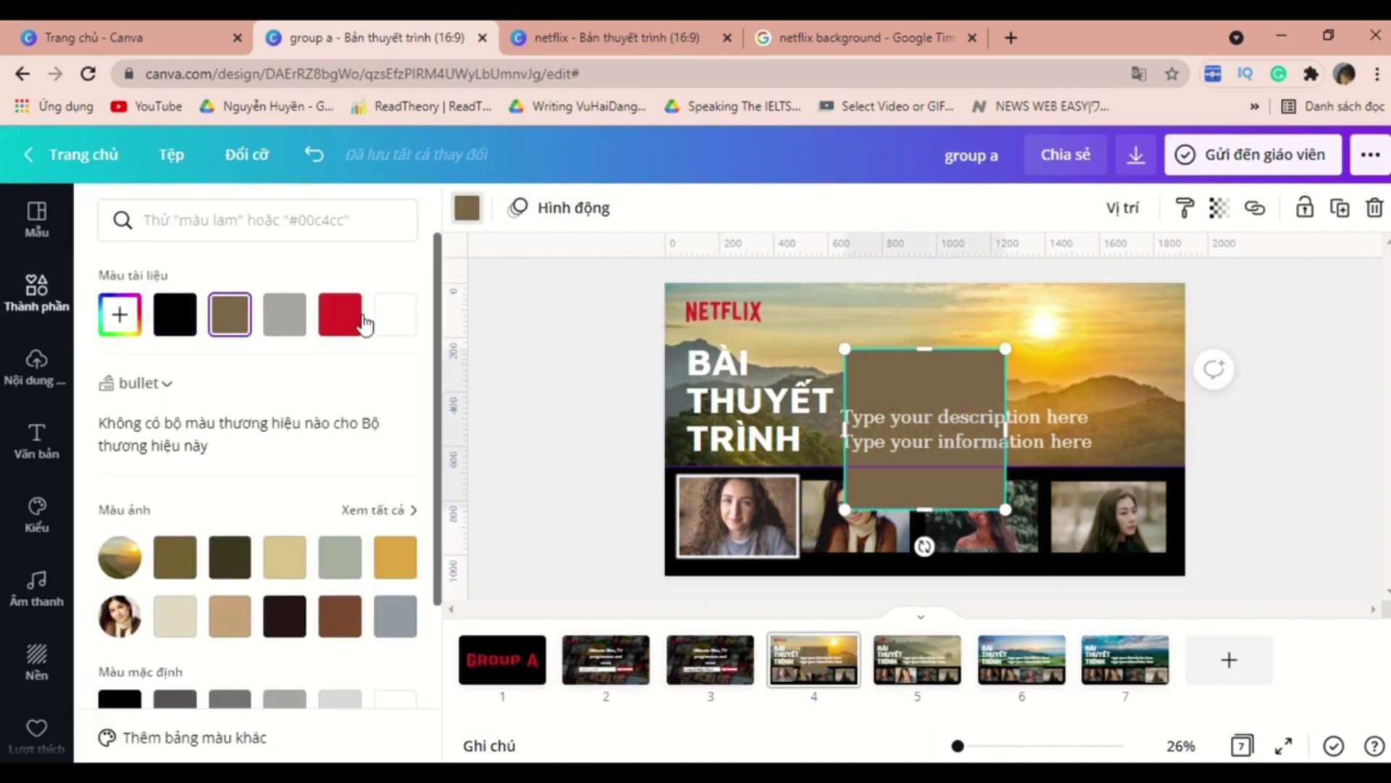
{"action": "left_click", "coordinate": [391, 315]}
{"action": "left_click", "coordinate": [120, 314]}
{"action": "left_click", "coordinate": [124, 376]}
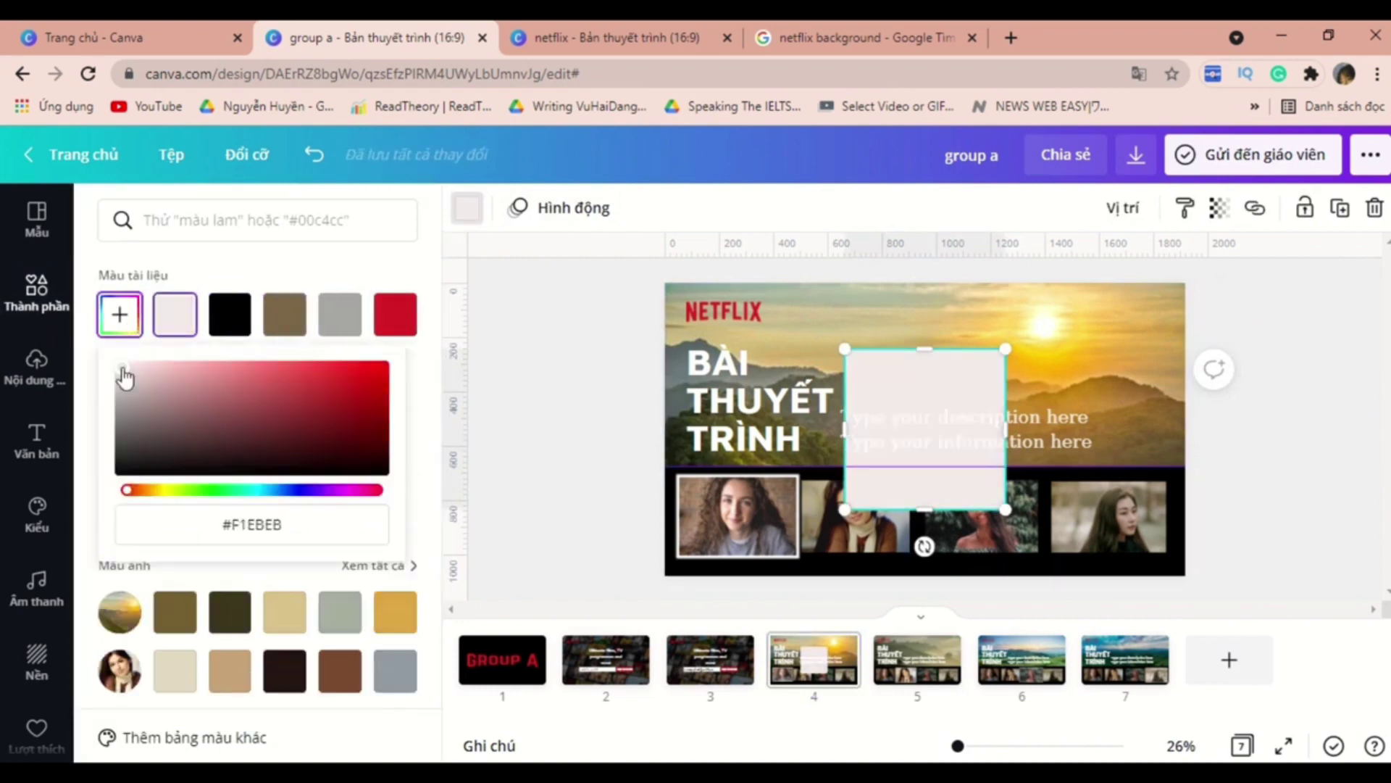
- Resize the off-white shape into a small button-sized rectangle and place it in page 4's upper-right area beside the sun
{"action": "left_click", "coordinate": [925, 428]}
{"action": "left_click_drag", "start_coordinate": [925, 349], "coordinate": [1062, 353]}
{"action": "left_click_drag", "start_coordinate": [1148, 336], "coordinate": [1085, 362]}
{"action": "left_click_drag", "start_coordinate": [1043, 424], "coordinate": [1113, 375]}
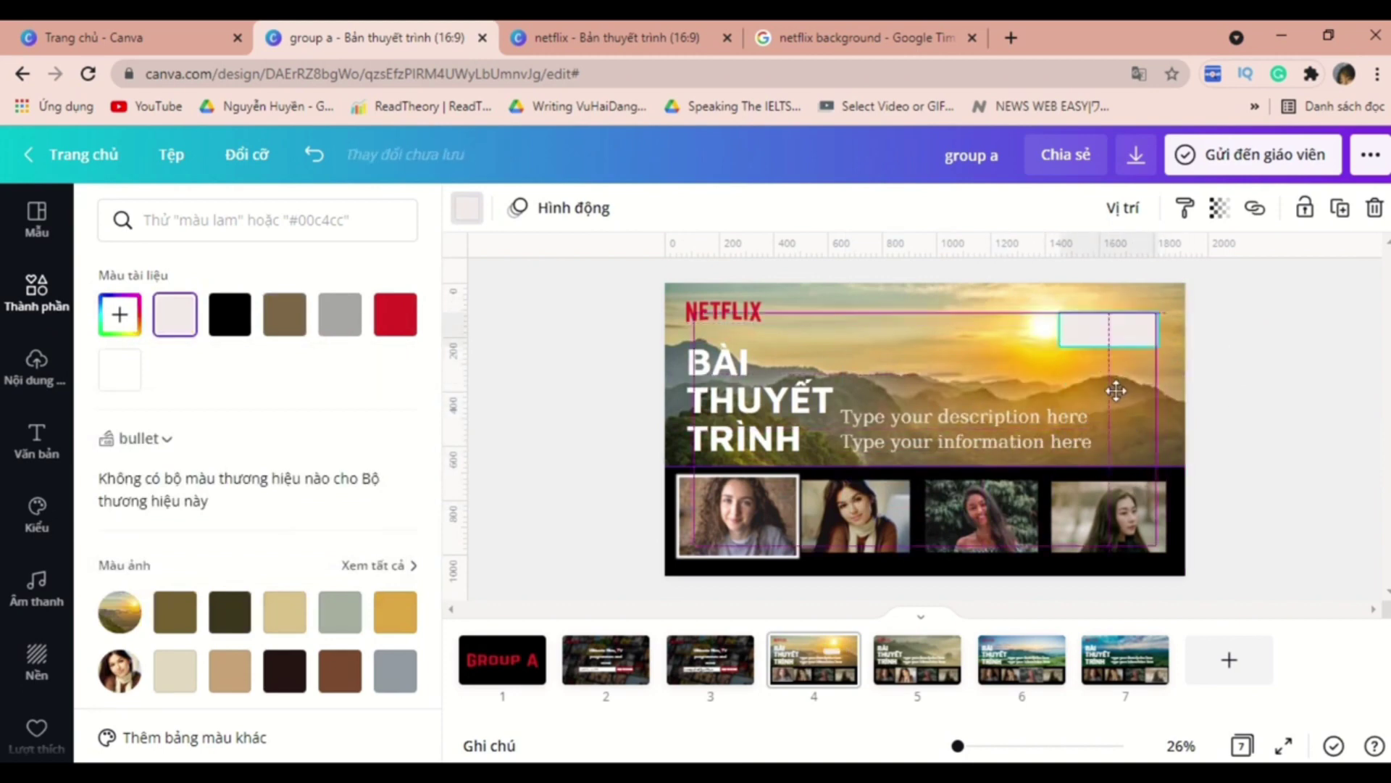
{"action": "left_click", "coordinate": [1252, 366]}
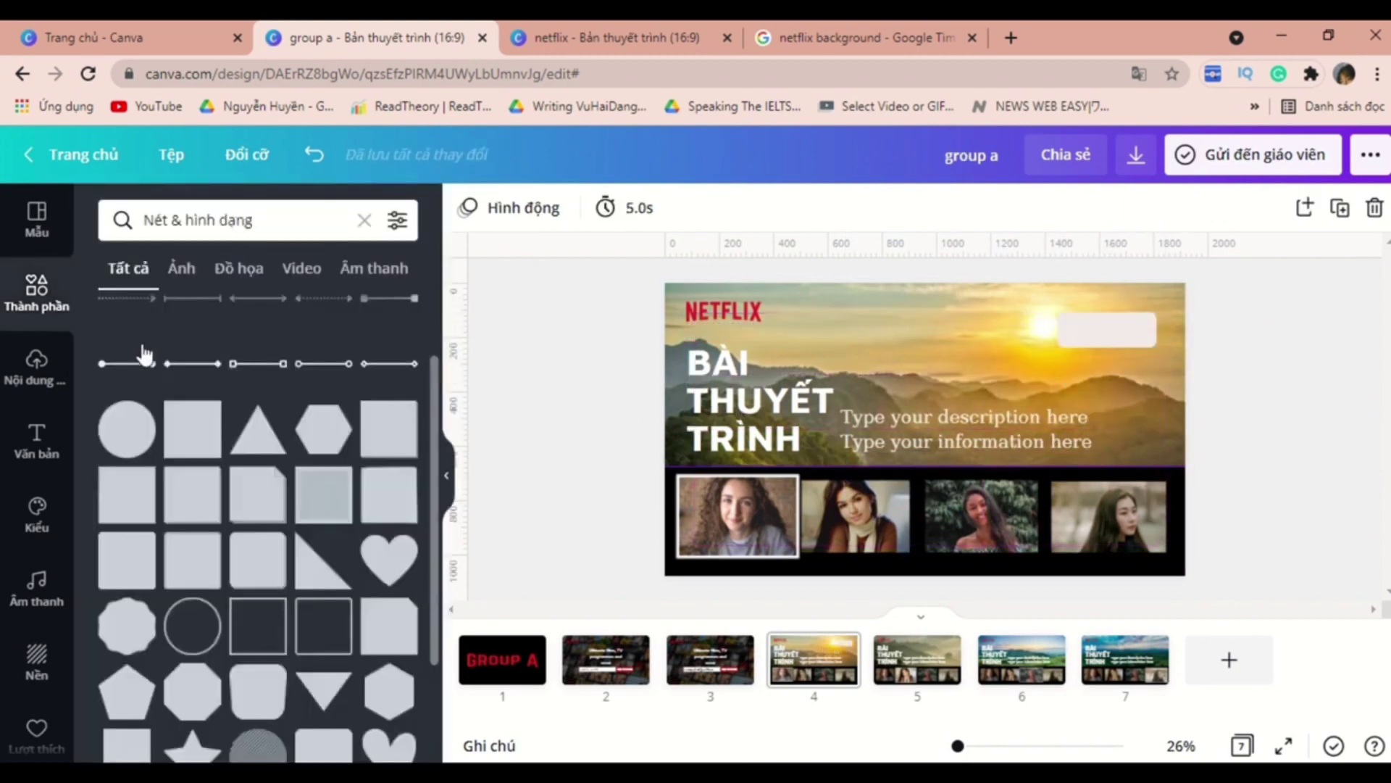
- Add an equilateral triangle to page 4, colour it black, and shrink it to a small right-pointing play icon
{"action": "left_click", "coordinate": [271, 417]}
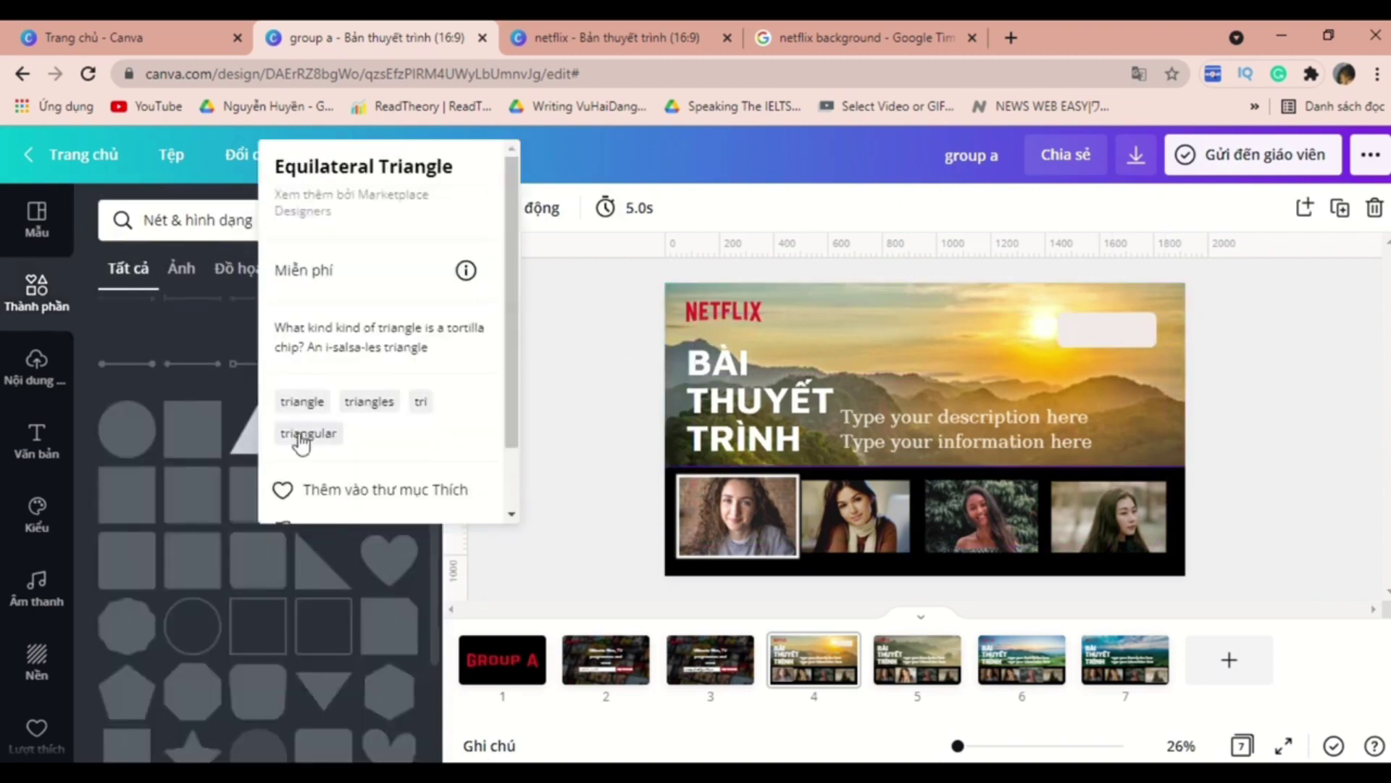
{"action": "left_click", "coordinate": [247, 435]}
{"action": "left_click", "coordinate": [255, 428]}
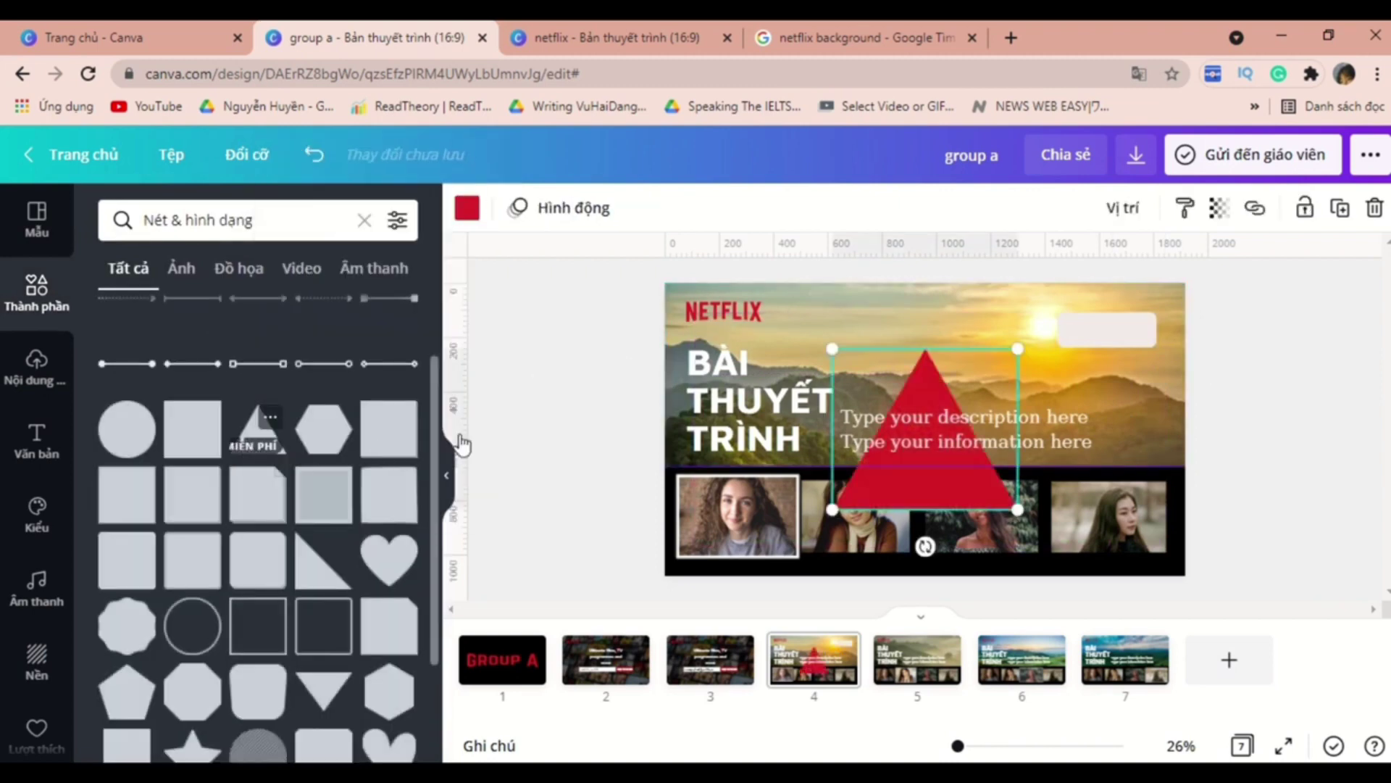
{"action": "left_click", "coordinate": [466, 208]}
{"action": "left_click", "coordinate": [155, 328]}
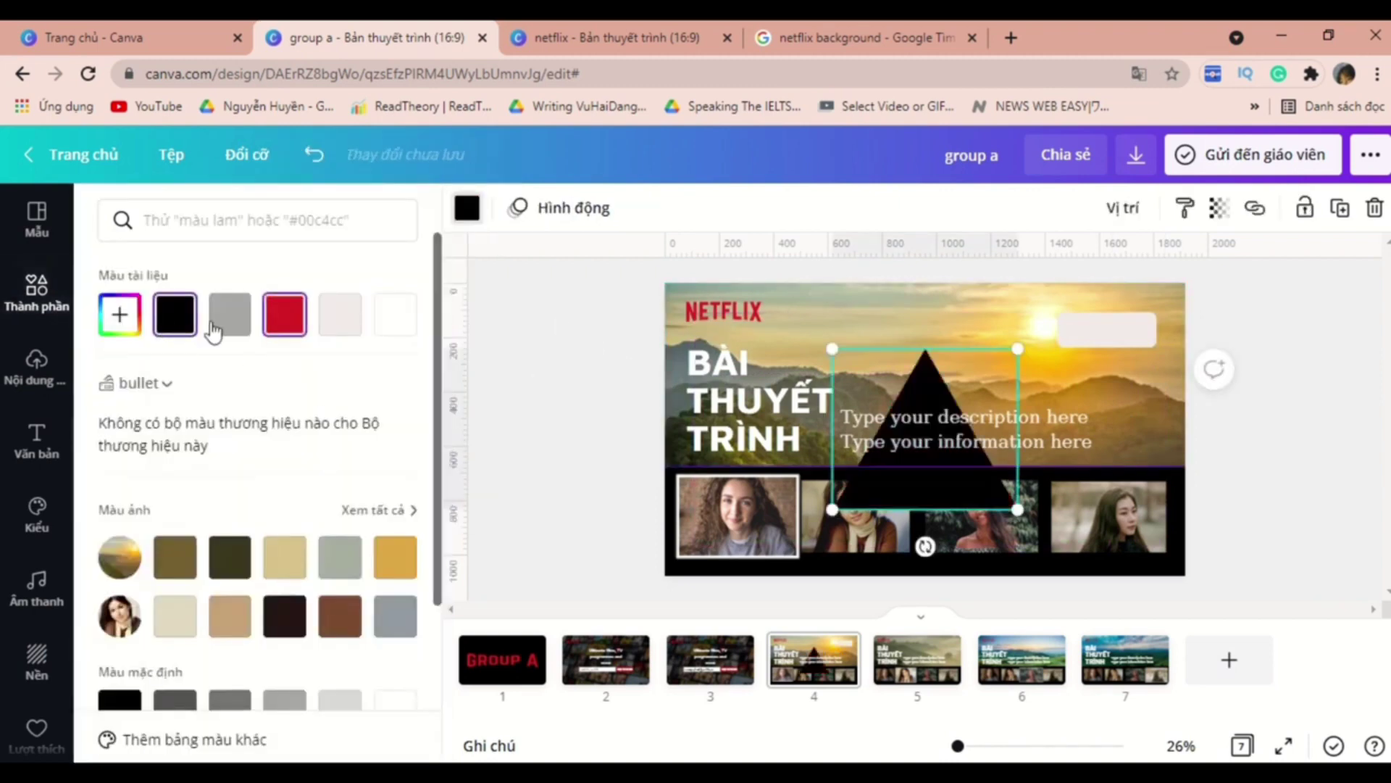
{"action": "left_click_drag", "start_coordinate": [832, 349], "coordinate": [967, 481]}
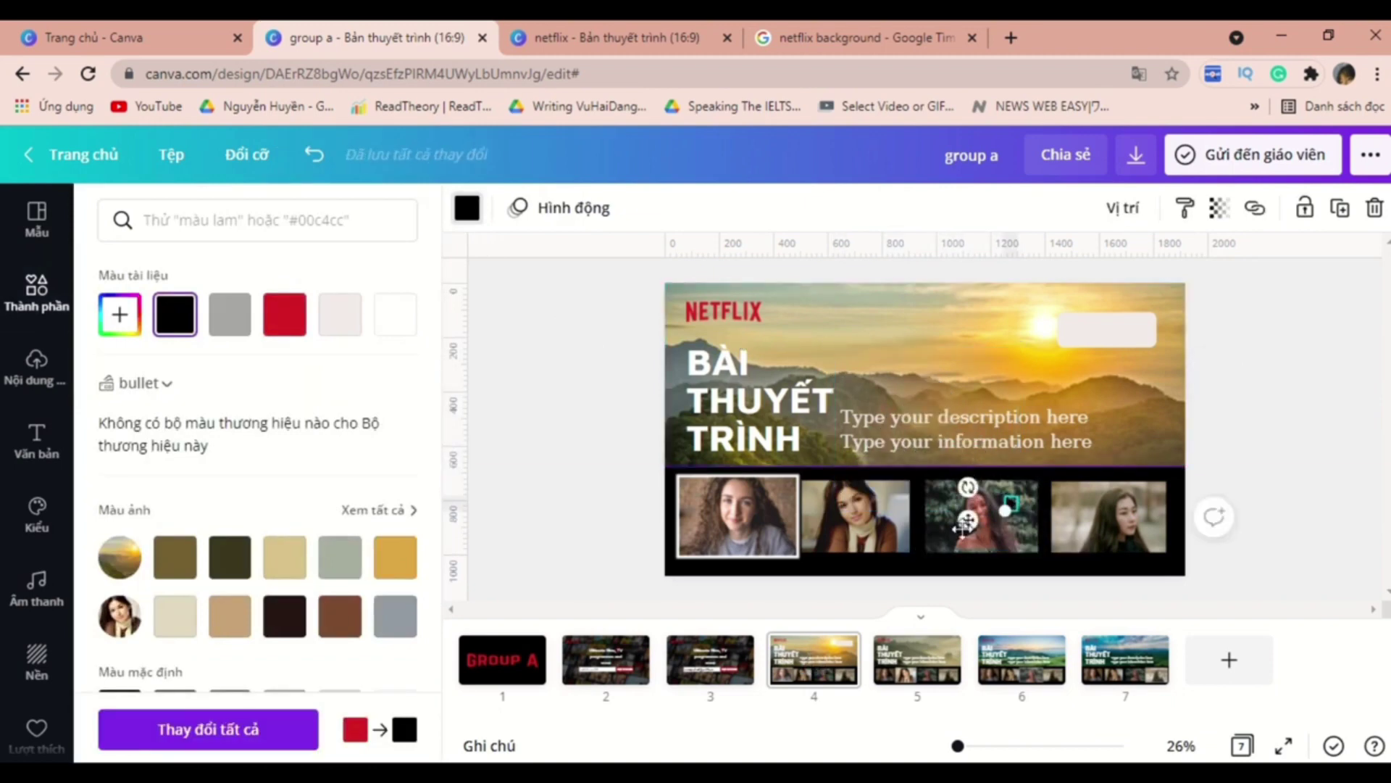
- Group the off-white rectangle, black triangle and Play text on page 4 into one button
{"action": "left_click", "coordinate": [1074, 382]}
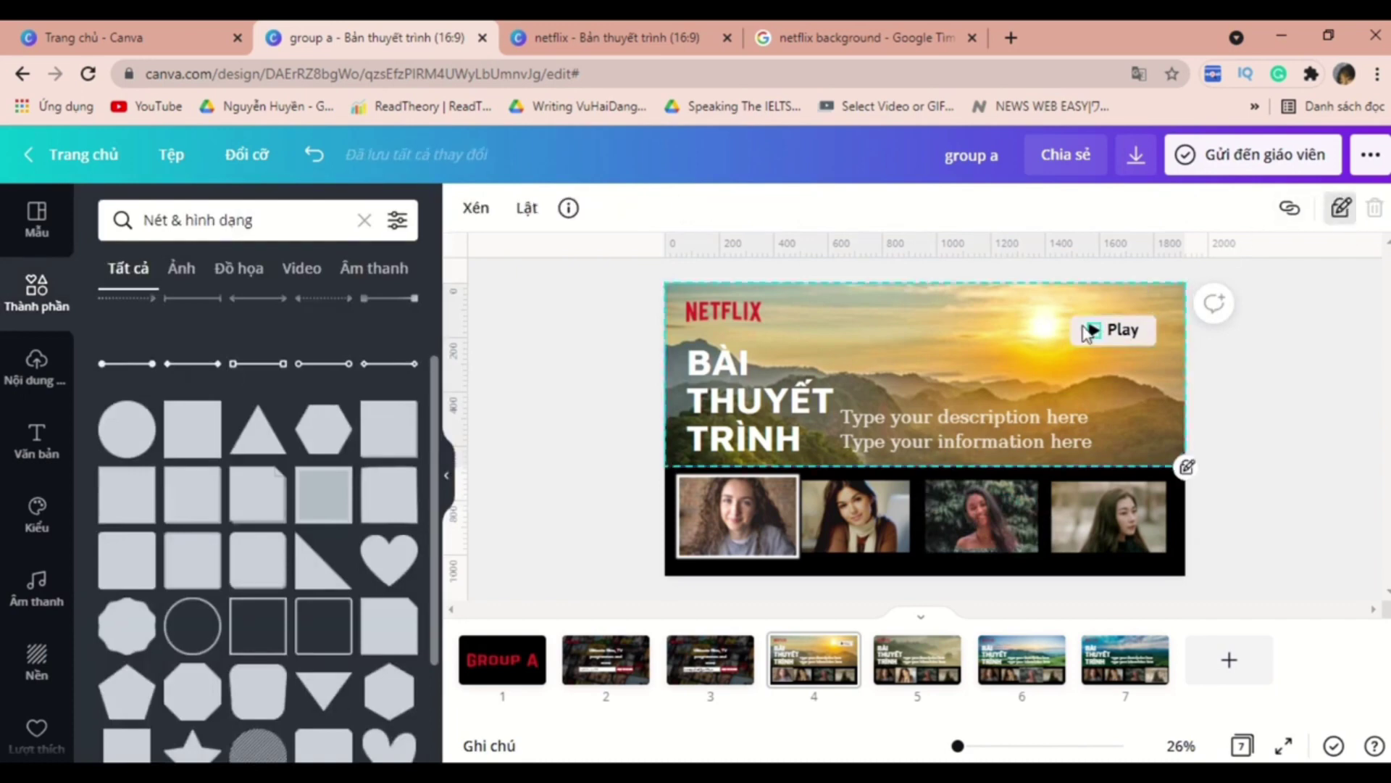
{"action": "left_click", "coordinate": [1085, 318]}
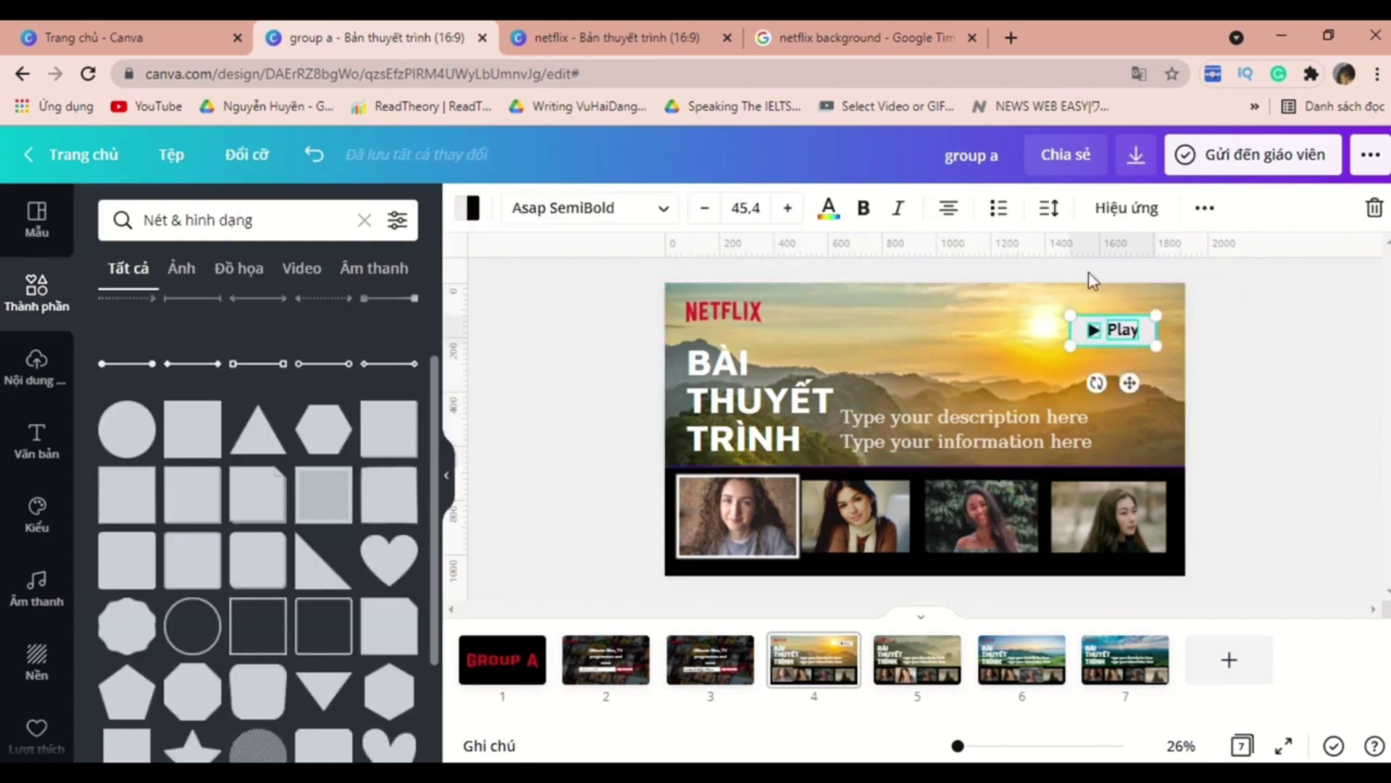
{"action": "key", "text": "ctrl+g"}
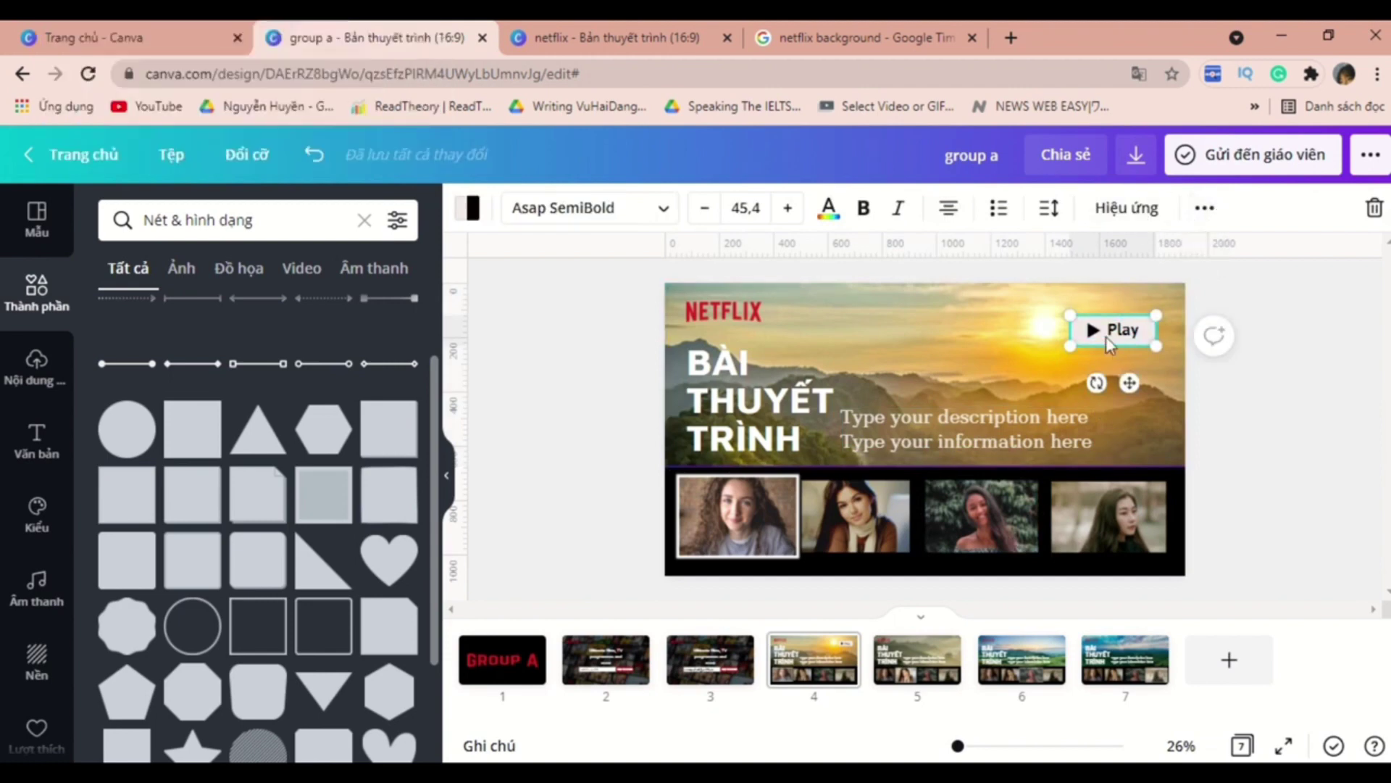
{"action": "left_click", "coordinate": [1203, 208]}
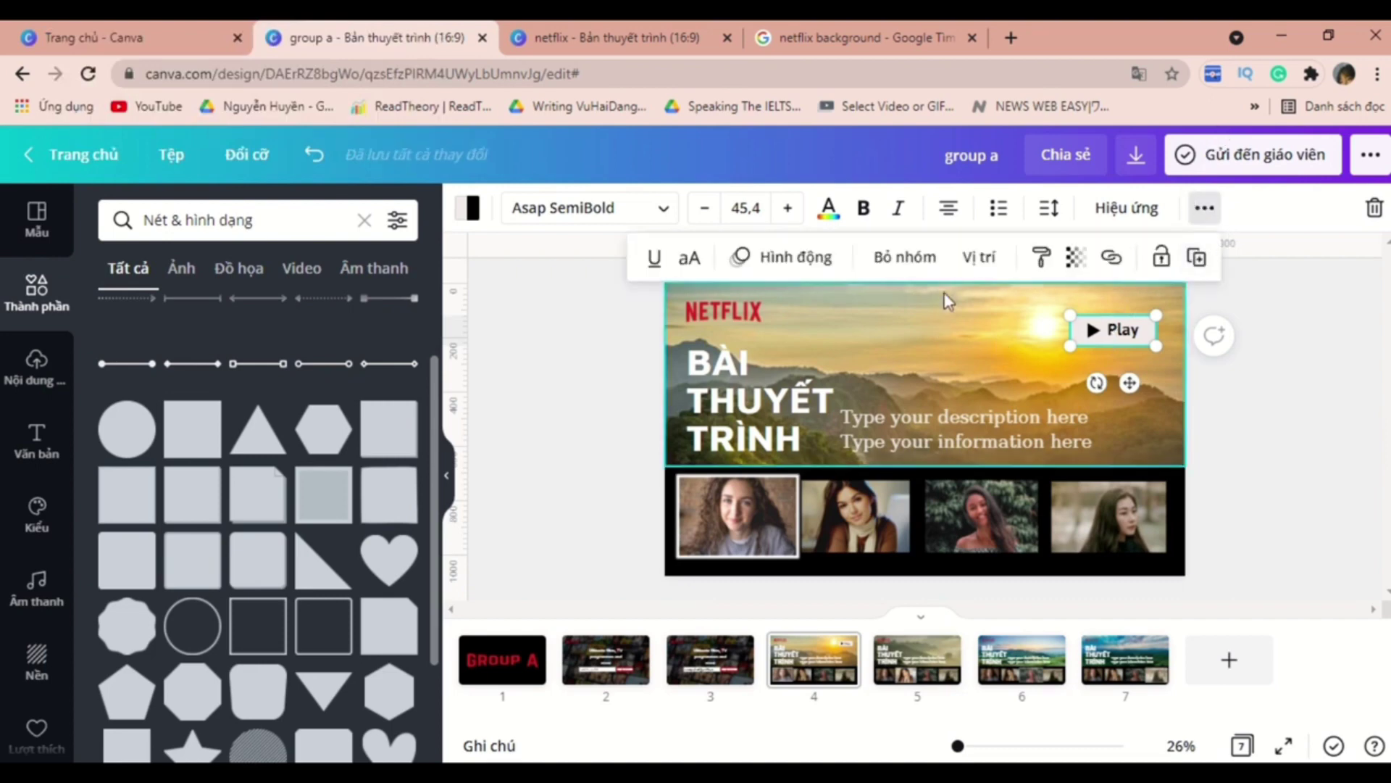
{"action": "left_click", "coordinate": [964, 351]}
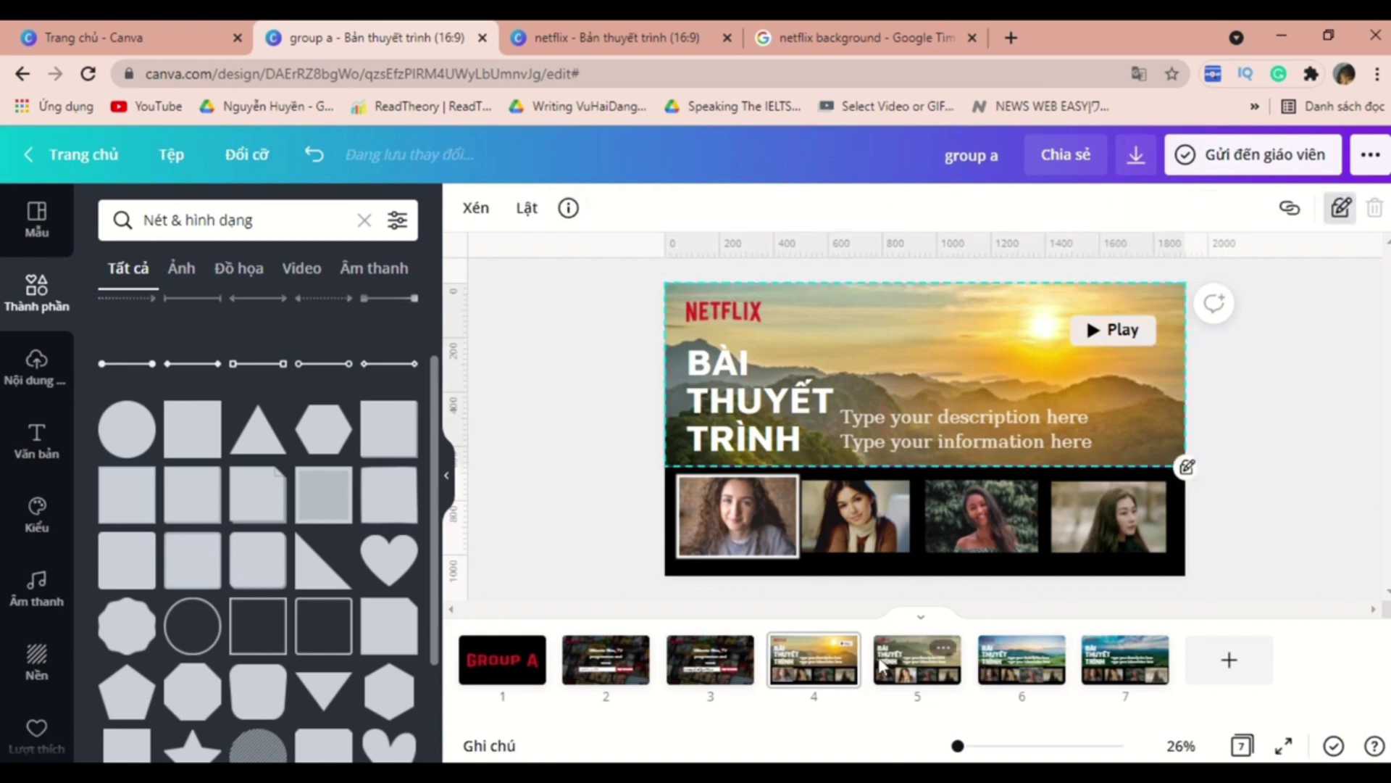
- Select all the text and images on page 7 and lock them in place
{"action": "left_click", "coordinate": [1021, 661]}
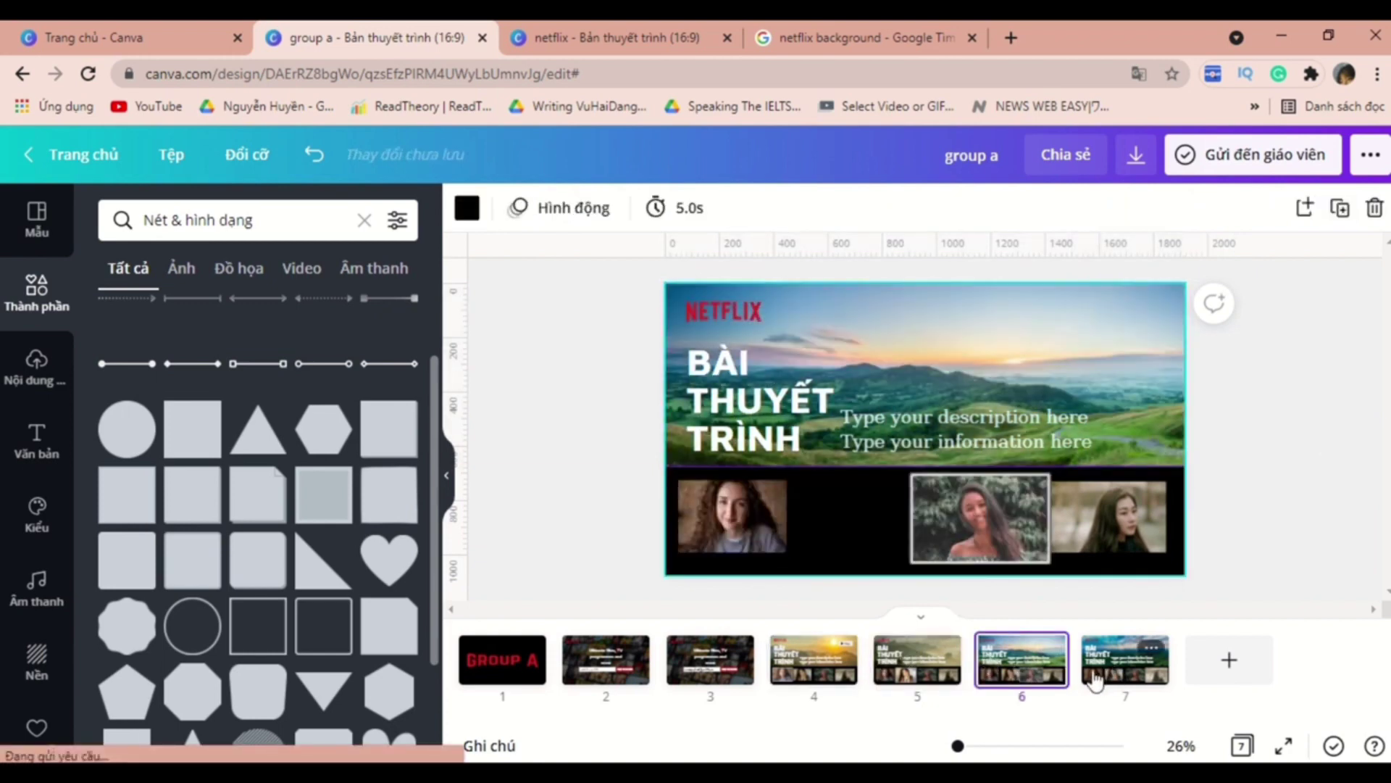
{"action": "left_click", "coordinate": [1095, 679]}
{"action": "left_click_drag", "start_coordinate": [680, 324], "coordinate": [1258, 564]}
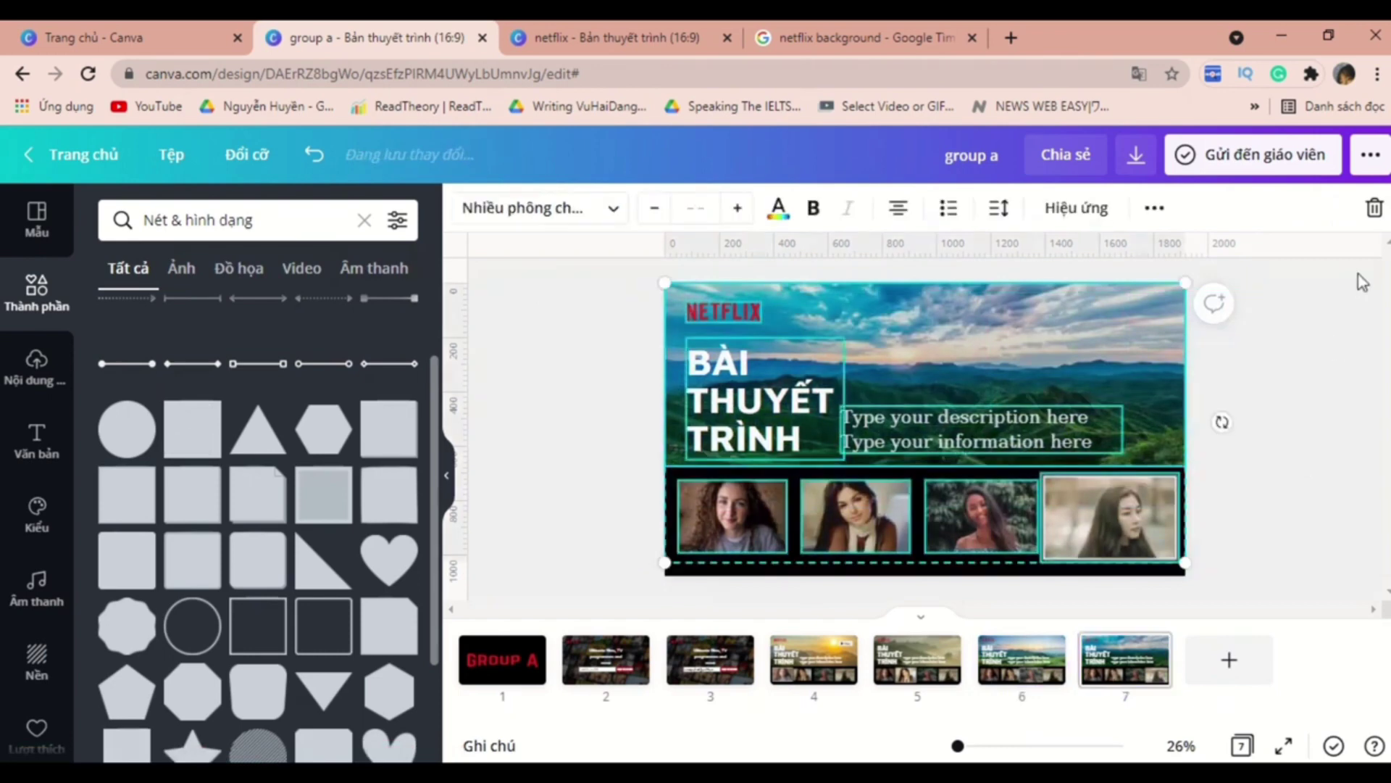
{"action": "left_click", "coordinate": [1154, 209]}
{"action": "left_click", "coordinate": [1112, 257]}
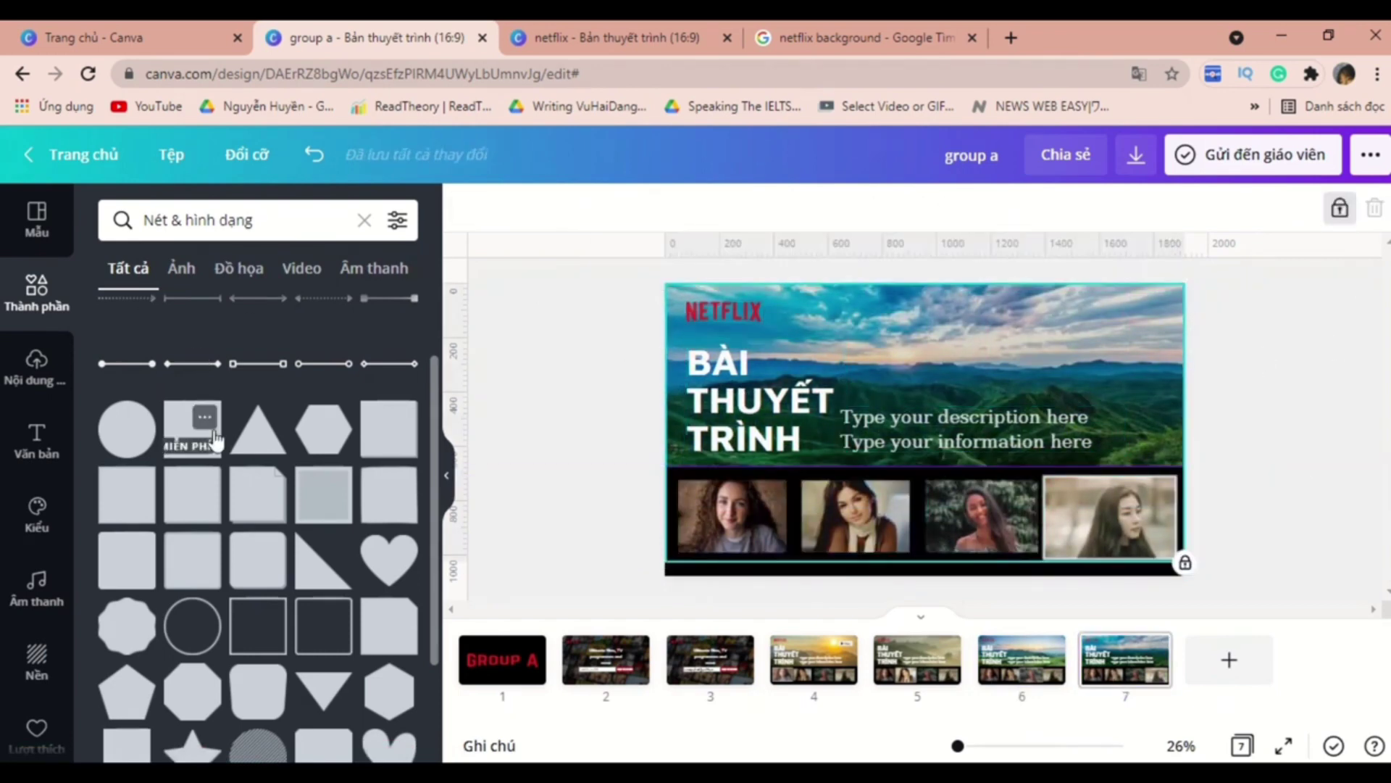
- Add a square in page 7's upper-left corner, bring it in front of the title, and colour it dark grey
{"action": "left_click", "coordinate": [194, 424]}
{"action": "left_click_drag", "start_coordinate": [825, 348], "coordinate": [764, 314]}
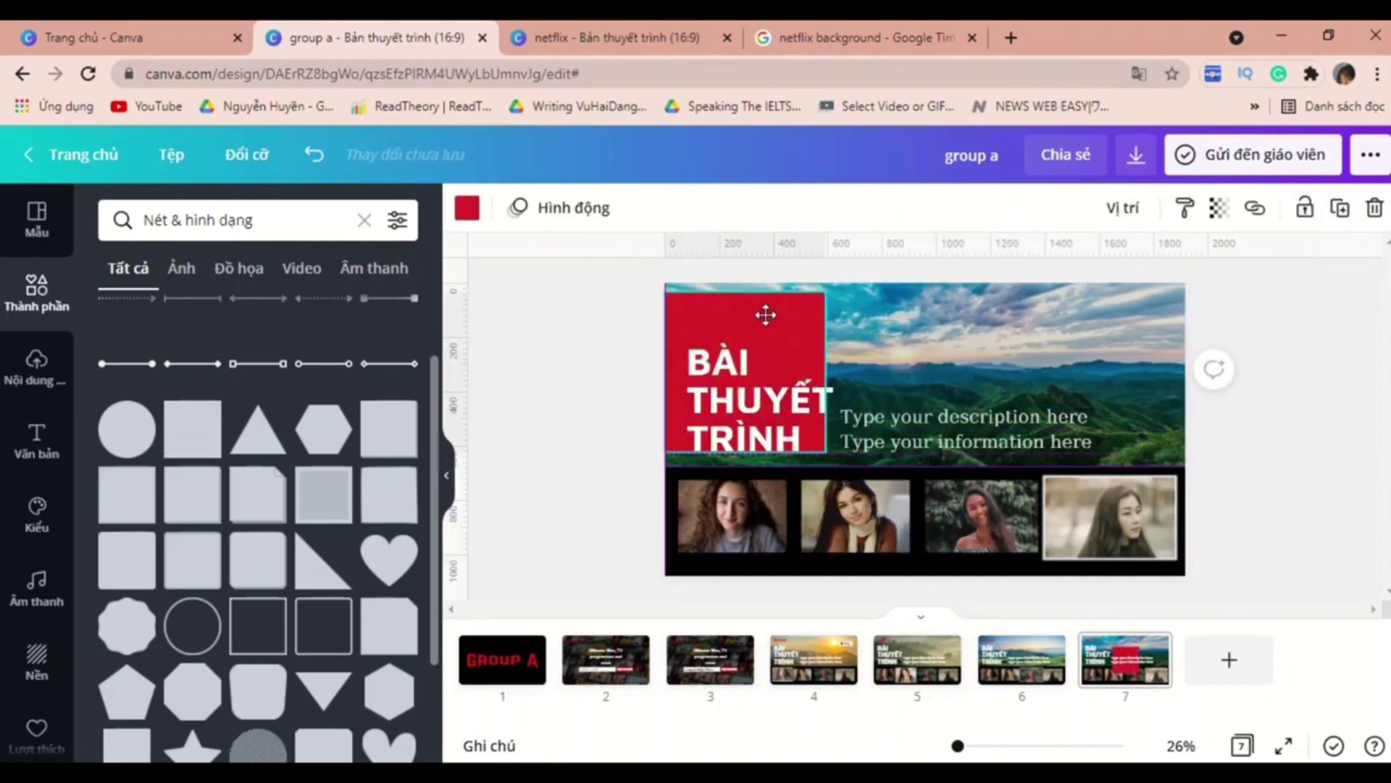
{"action": "key", "text": "ctrl+bracketright"}
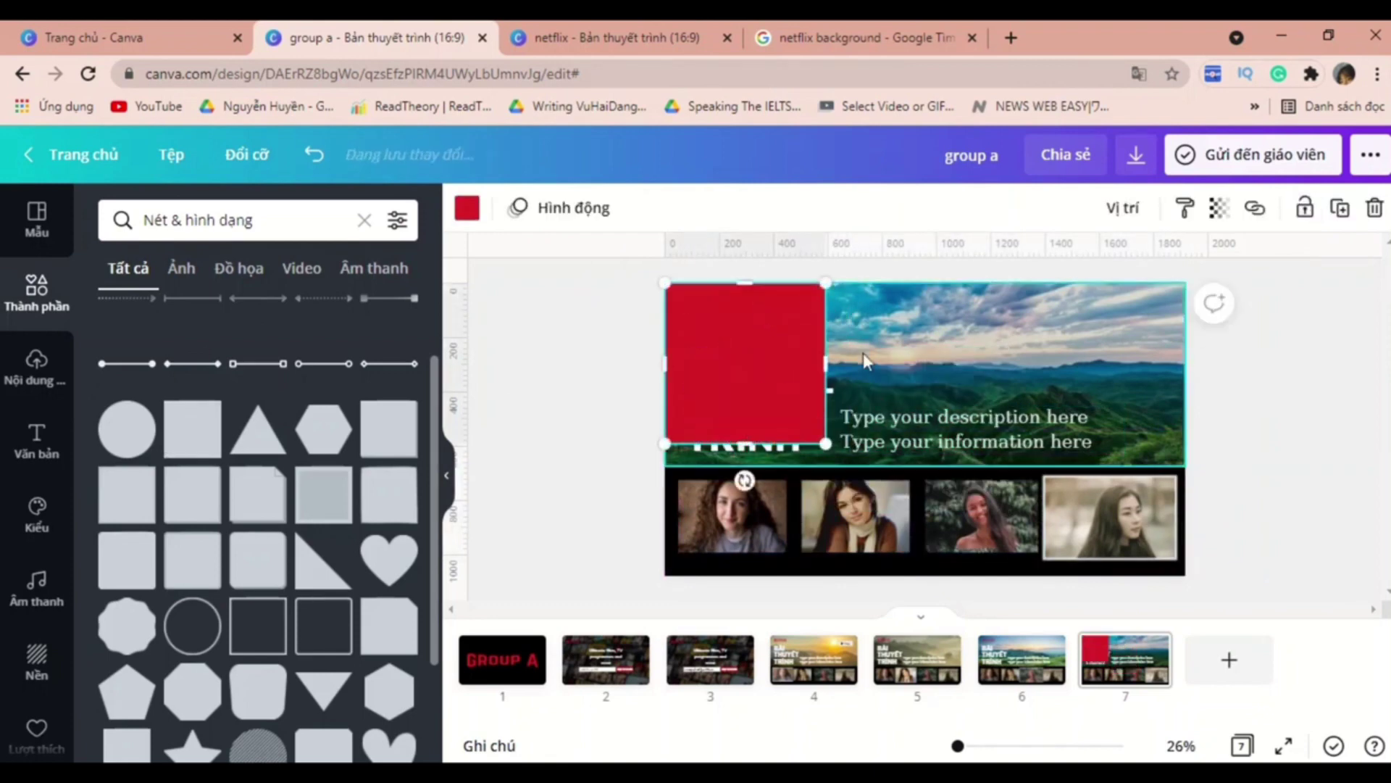
{"action": "left_click", "coordinate": [462, 203]}
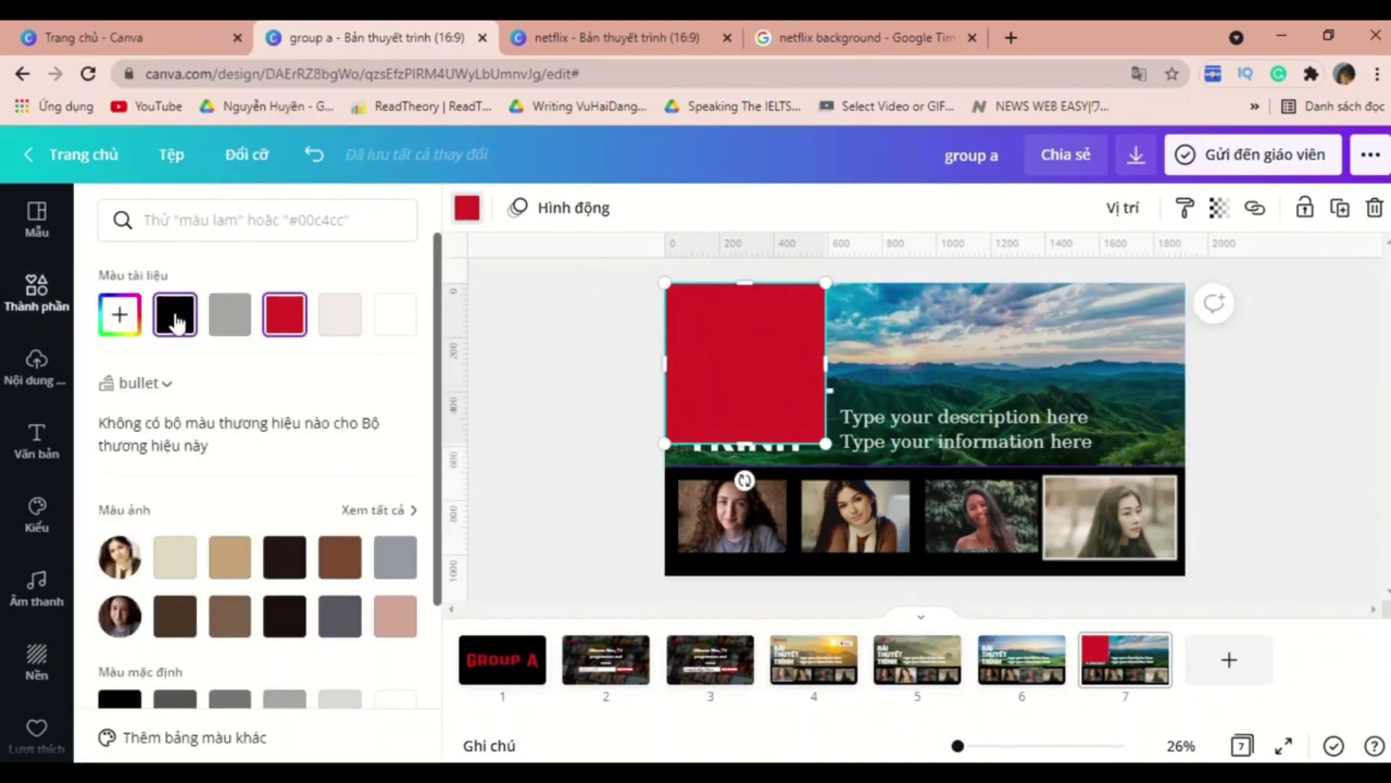
{"action": "left_click", "coordinate": [338, 615]}
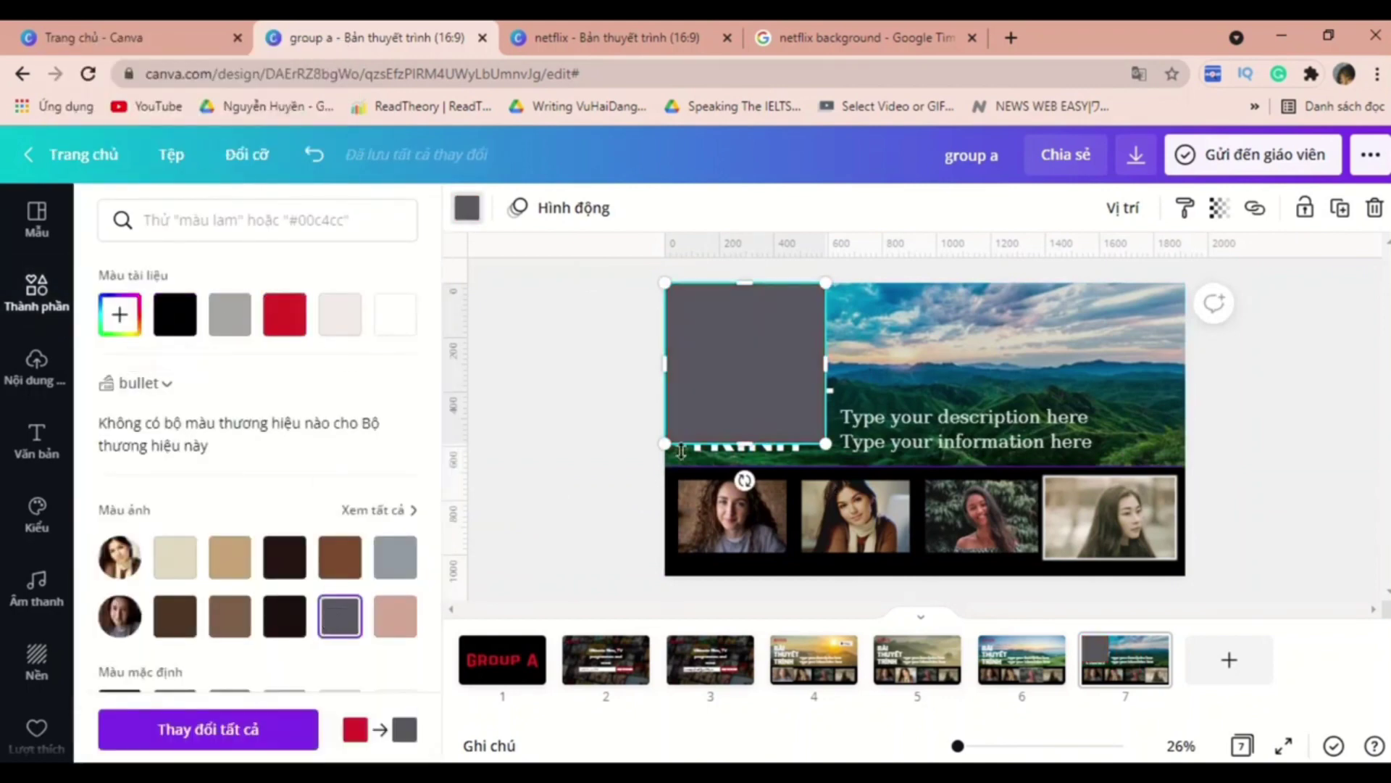
- Recolour page 7's dark grey square near-black and set its transparency to 80
{"action": "left_click", "coordinate": [284, 615]}
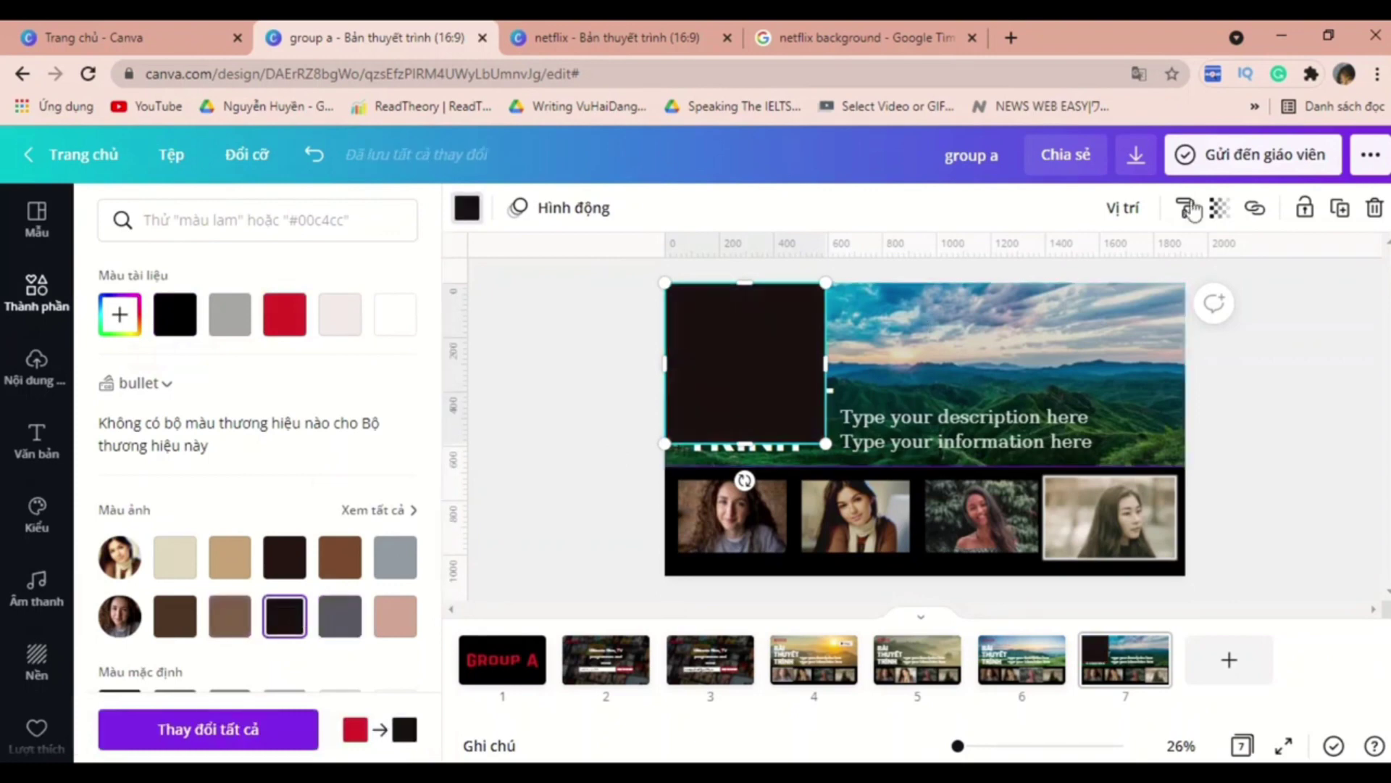
{"action": "left_click", "coordinate": [1218, 209]}
{"action": "mouse_move", "coordinate": [1134, 270]}
{"action": "left_mouse_down"}
{"action": "mouse_move", "coordinate": [1100, 268]}
{"action": "mouse_move", "coordinate": [1124, 270]}
{"action": "left_mouse_up"}
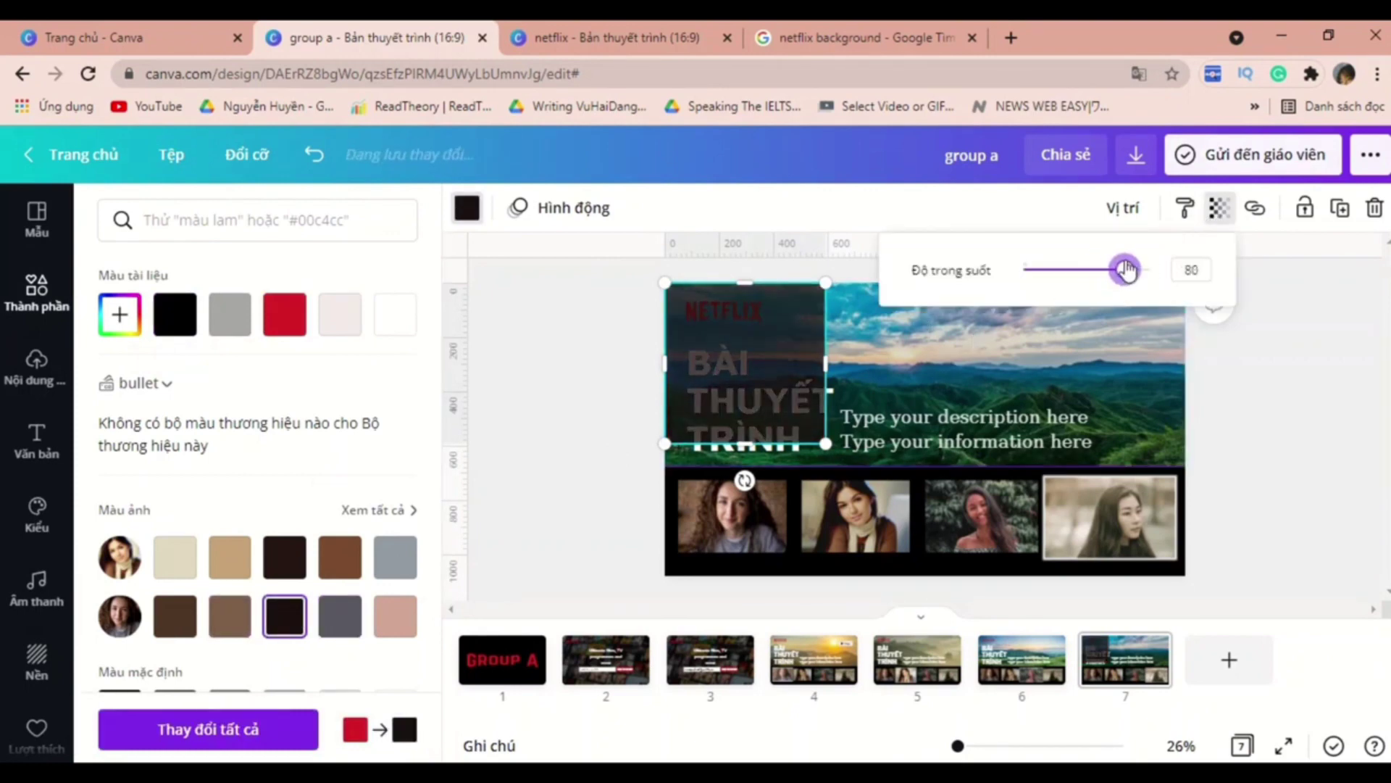
- Stretch the near-black square into a side panel of full page height and just under half the page's width, with transparency 85
{"action": "left_click_drag", "start_coordinate": [815, 438], "coordinate": [978, 538]}
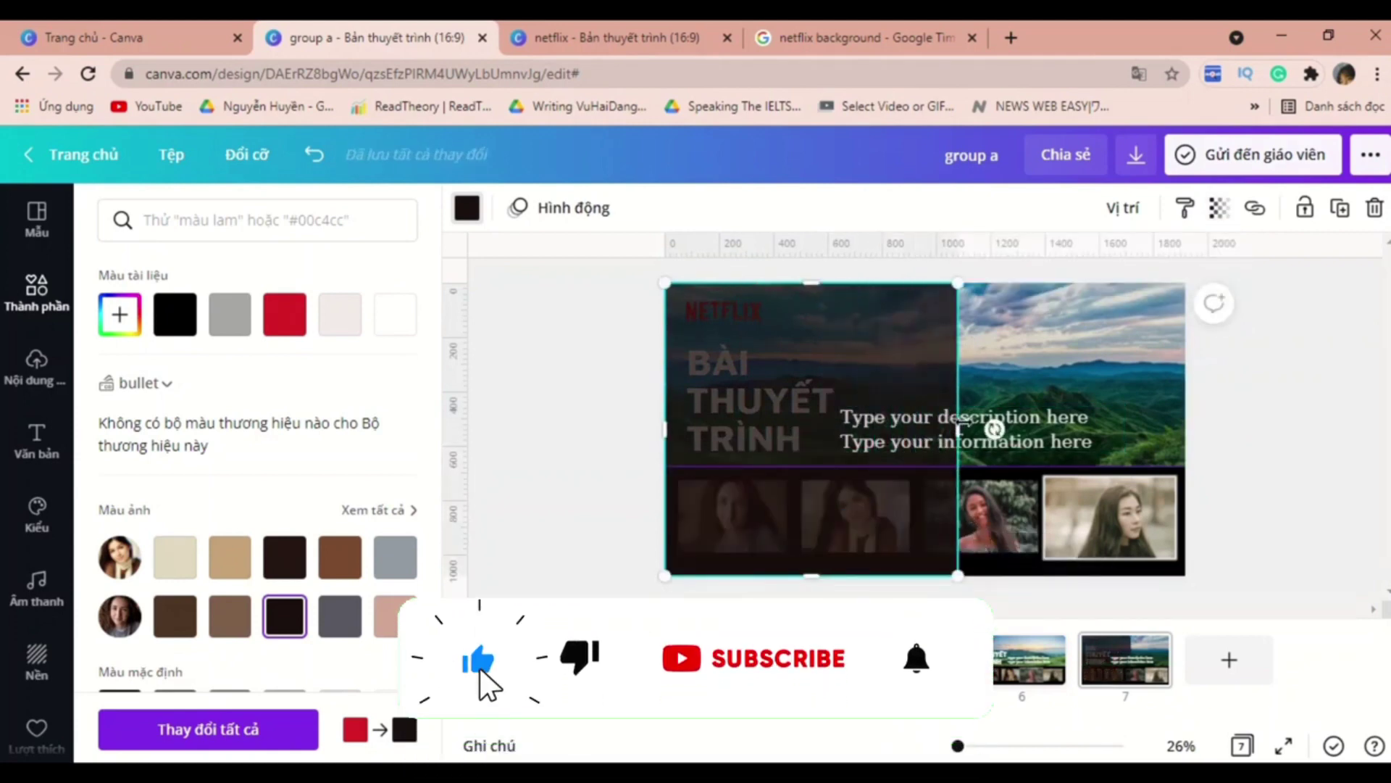
{"action": "key", "text": "ctrl+z"}
{"action": "key", "text": "Escape"}
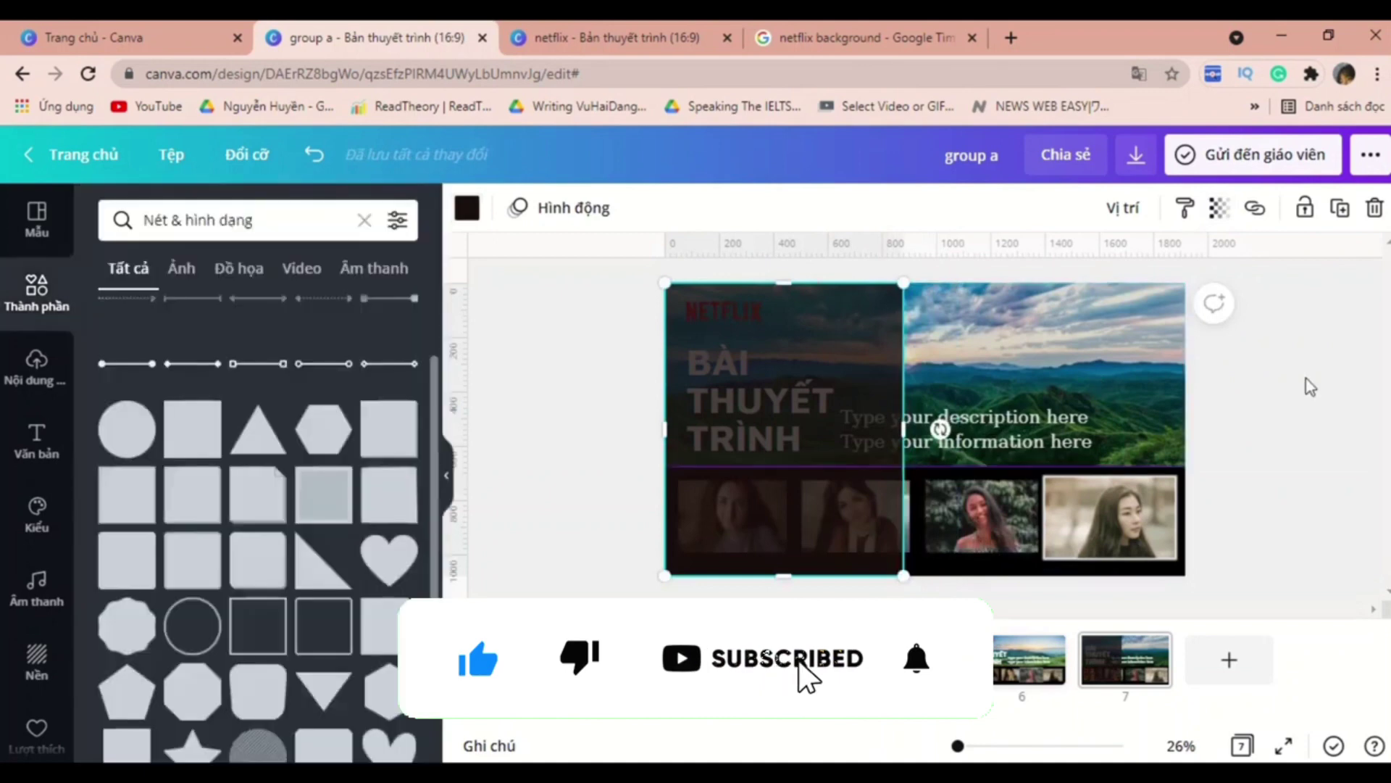
{"action": "left_click", "coordinate": [1224, 210]}
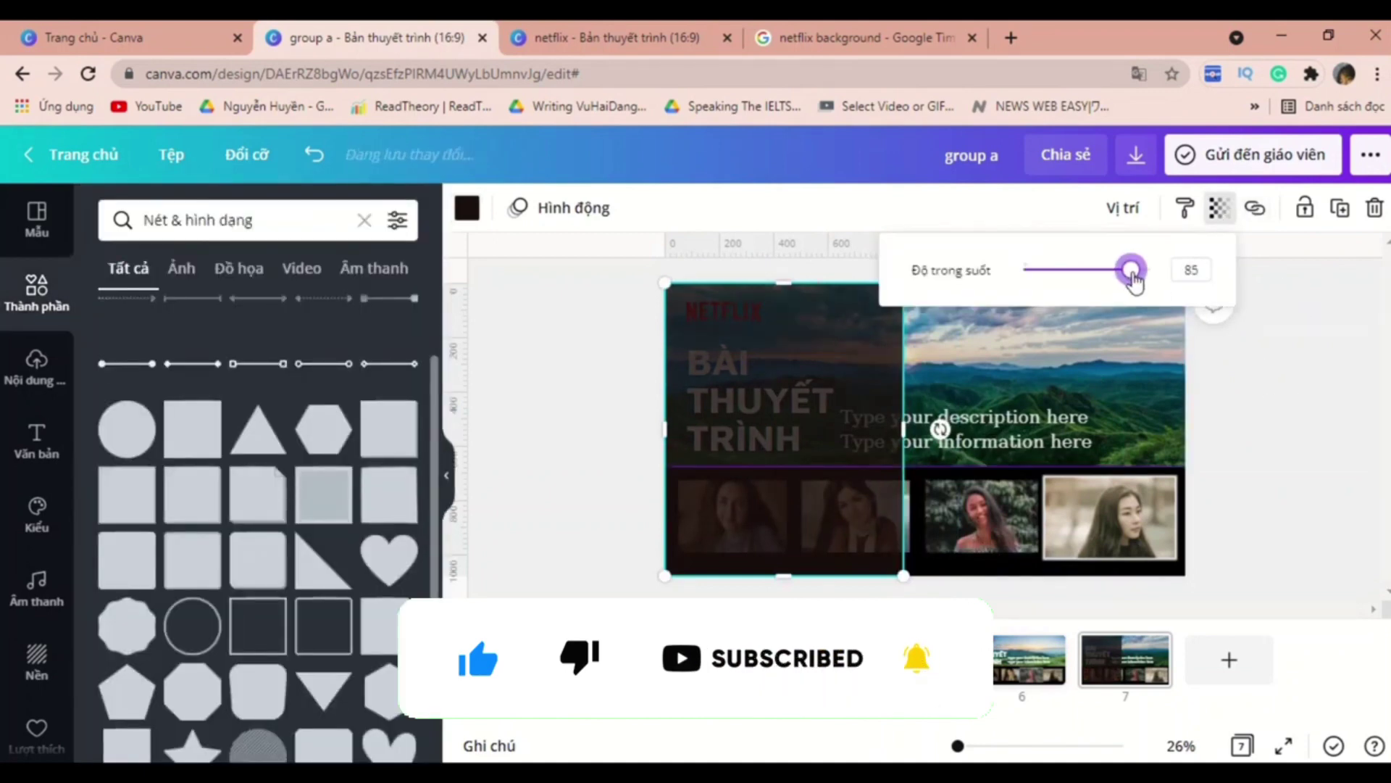
{"action": "left_click", "coordinate": [780, 379]}
- Find a circular frame with the search term "Khung", shrink it to about 136 px, and place it at the dark panel's upper-left corner
{"action": "left_click", "coordinate": [364, 219]}
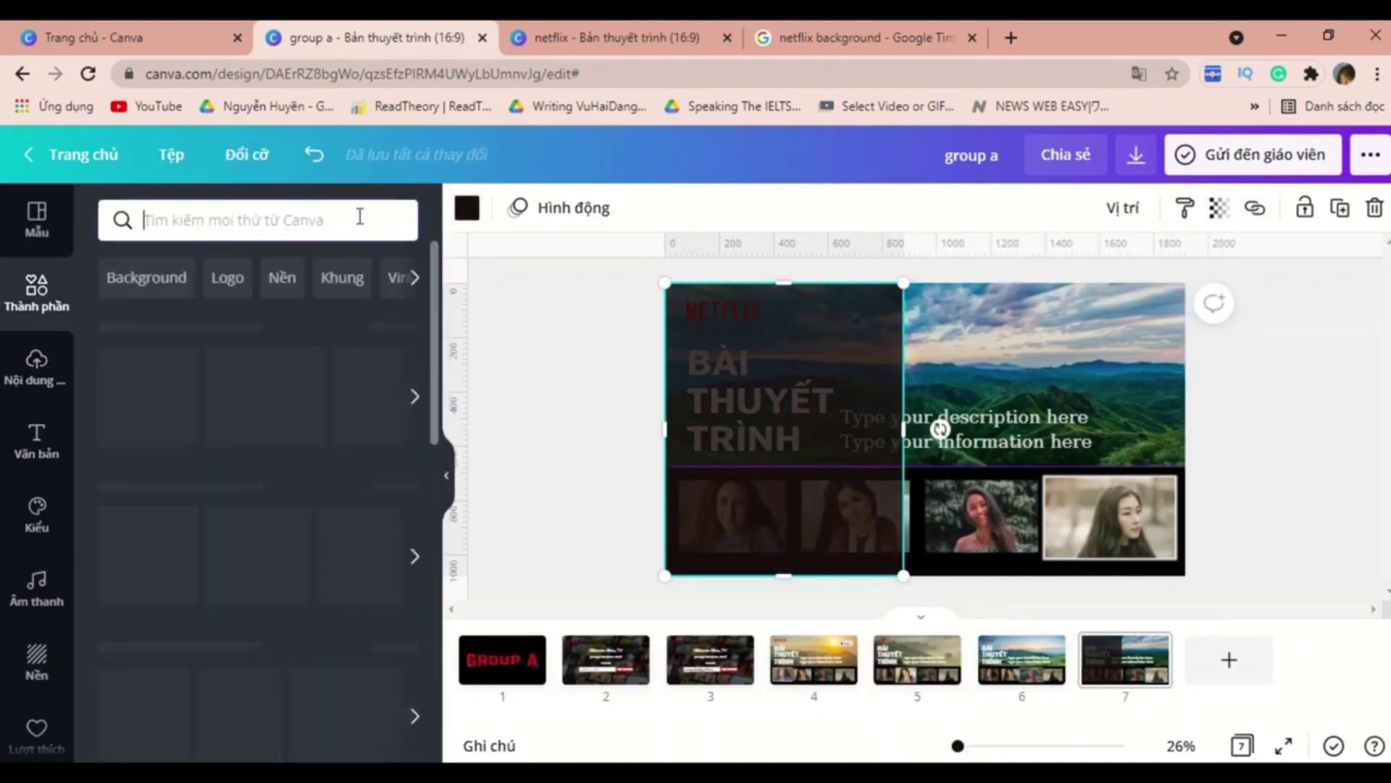
{"action": "type", "text": "KHUNG"}
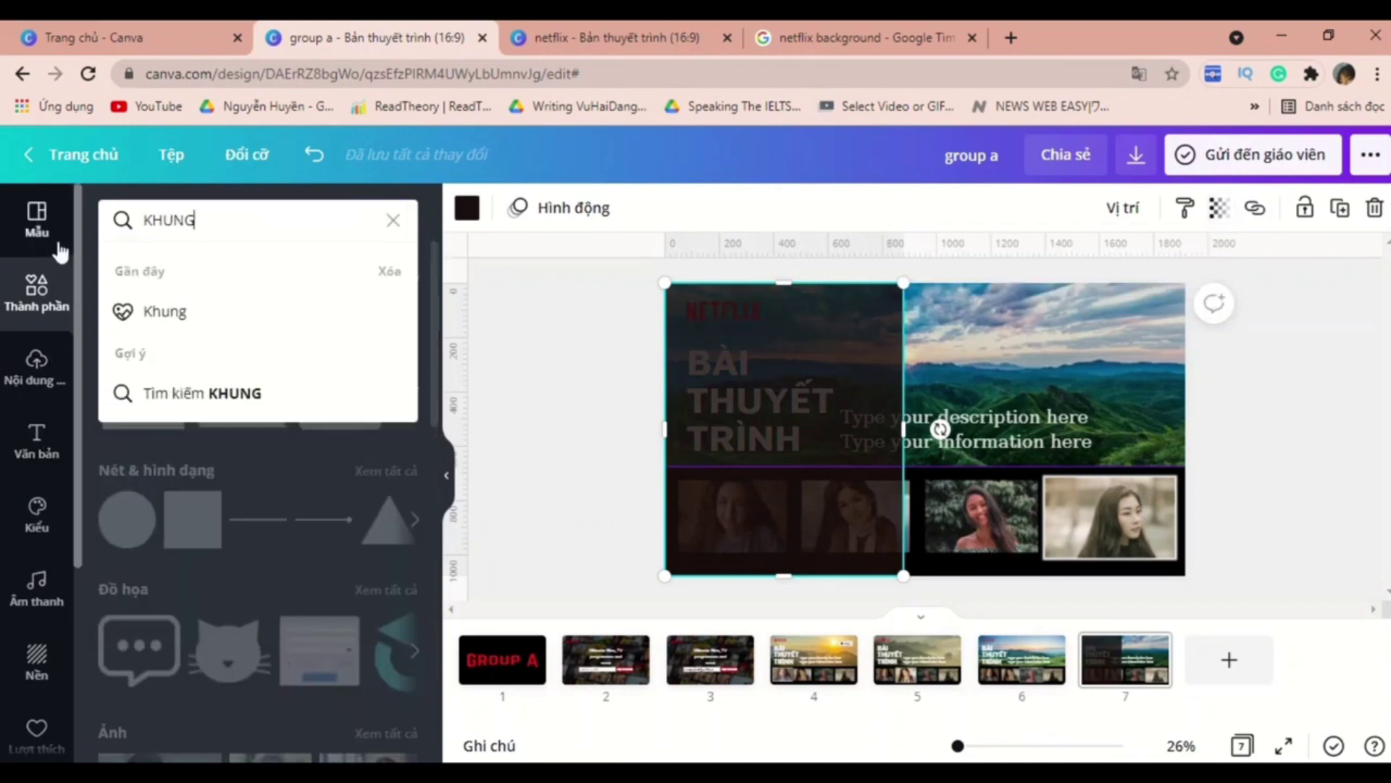
{"action": "left_click", "coordinate": [225, 311]}
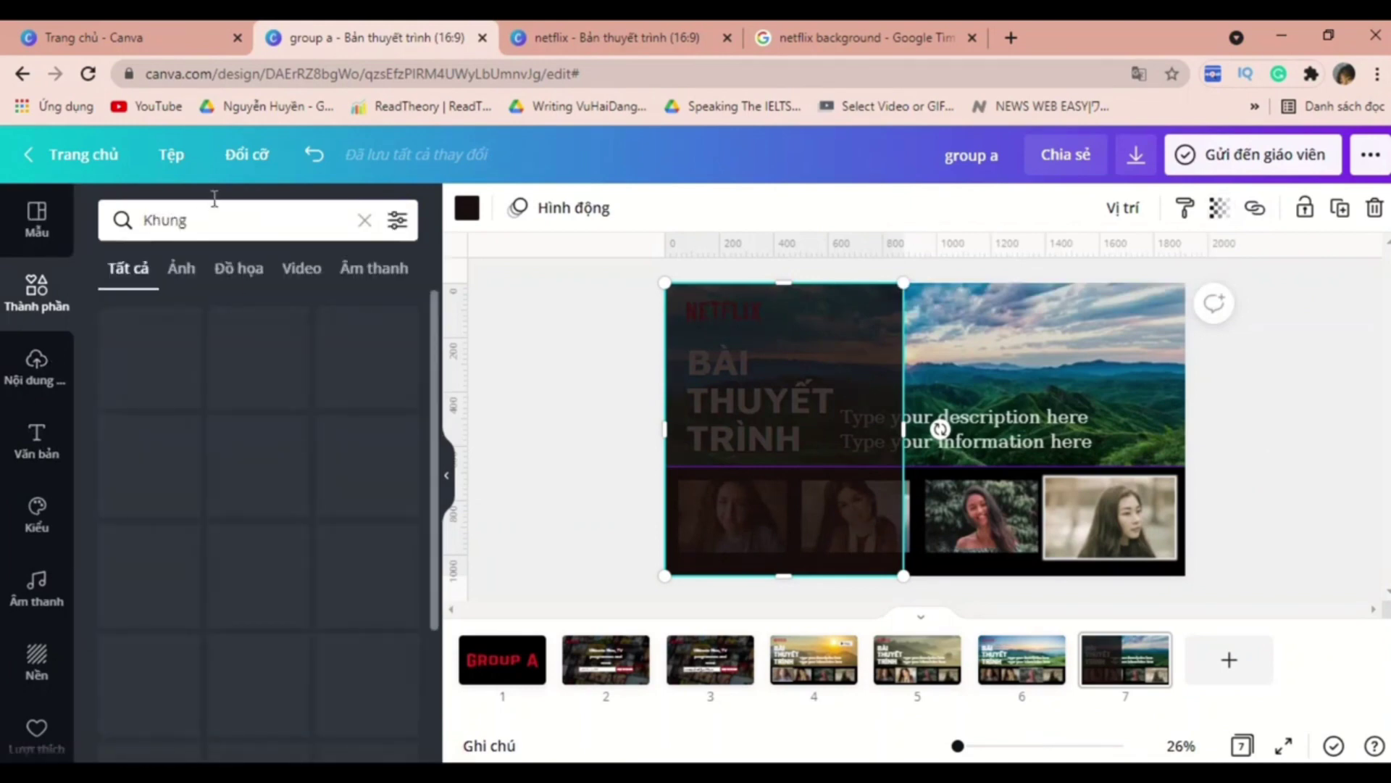
{"action": "left_click", "coordinate": [149, 358]}
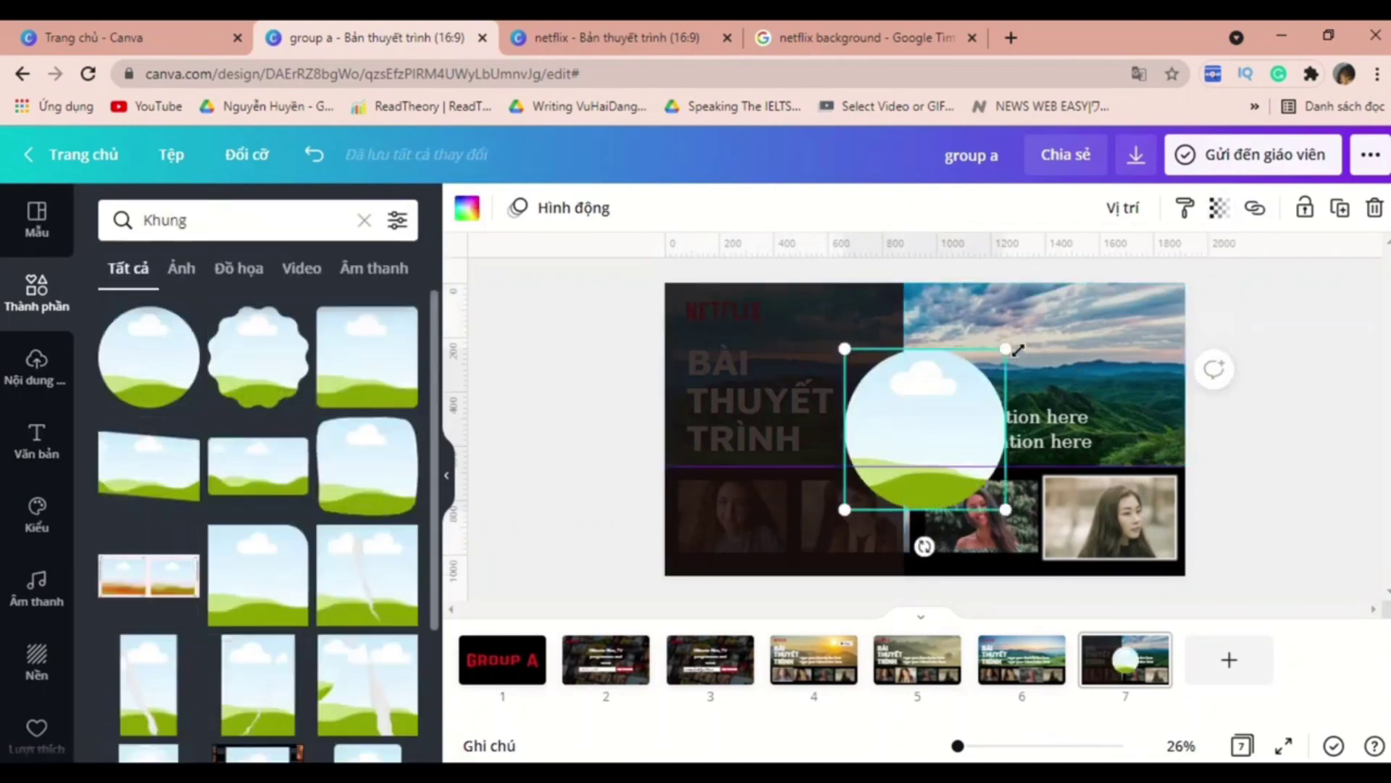
{"action": "left_click_drag", "start_coordinate": [951, 380], "coordinate": [883, 473]}
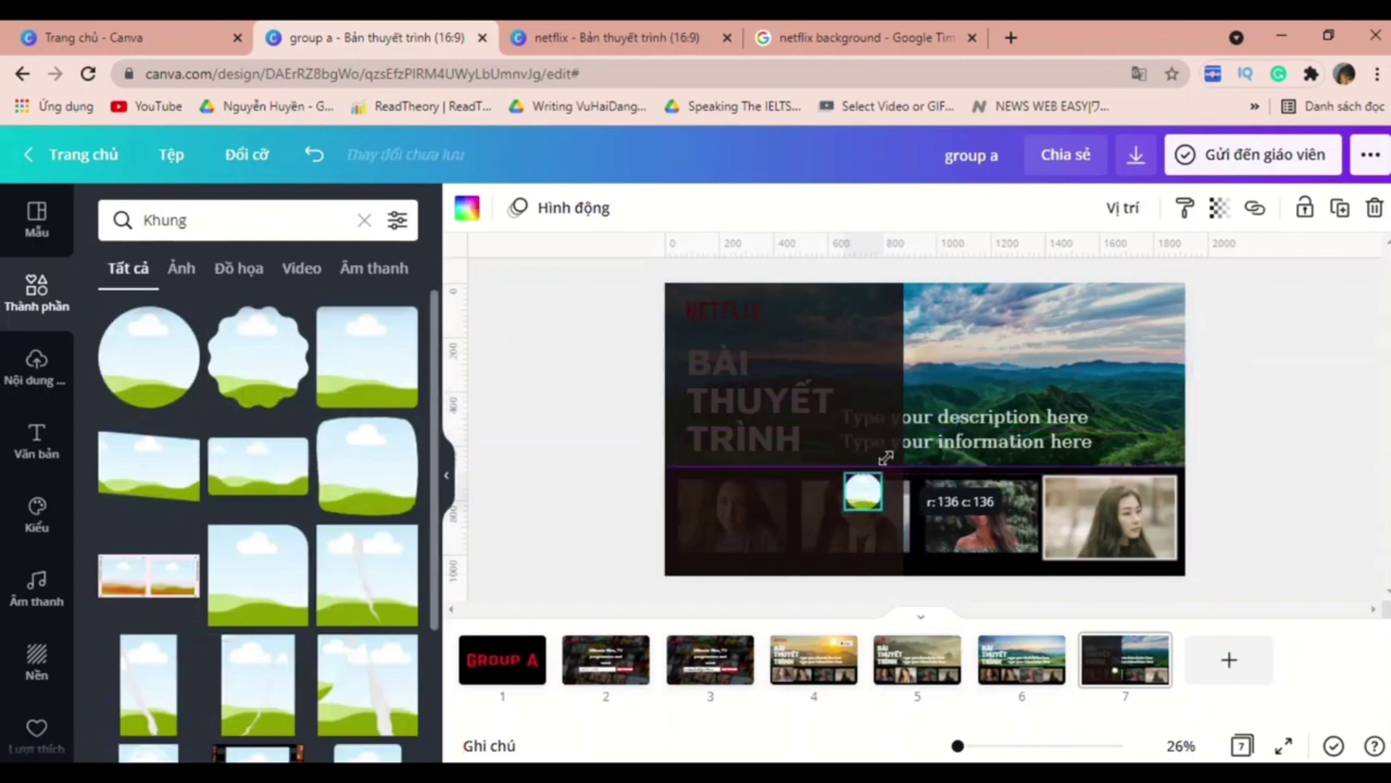
{"action": "left_click_drag", "start_coordinate": [879, 547], "coordinate": [757, 374]}
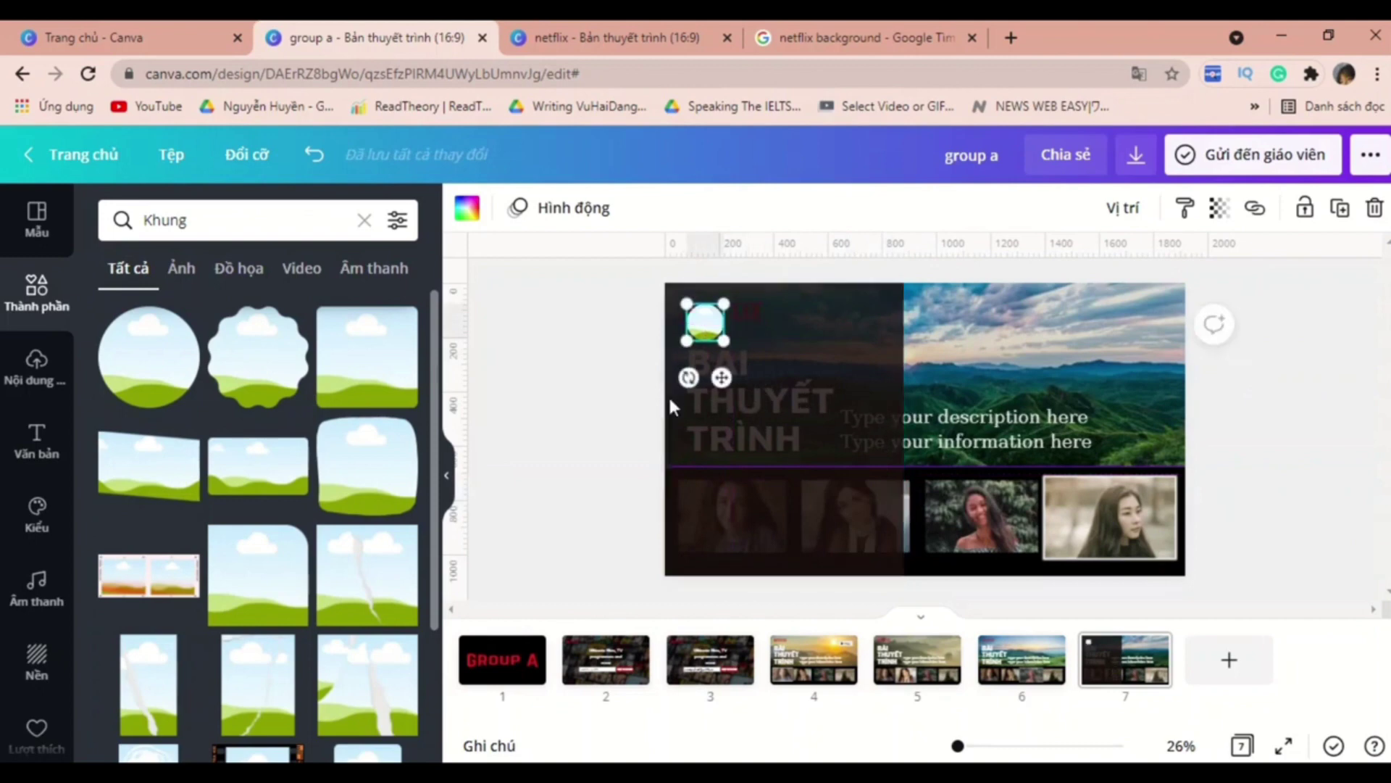
- Fill the small circular frame with the uploaded illustrated portrait of a woman
{"action": "left_click", "coordinate": [33, 439]}
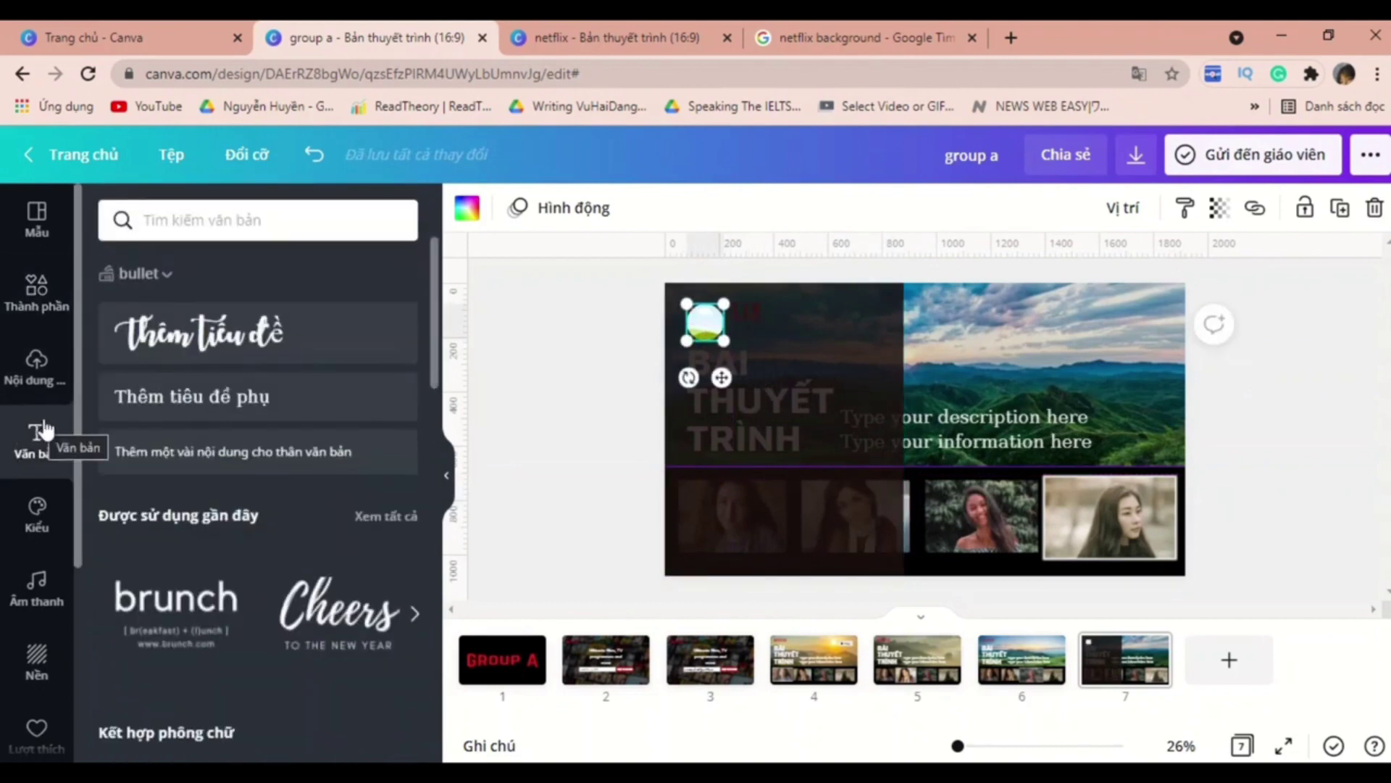
{"action": "left_click", "coordinate": [35, 366]}
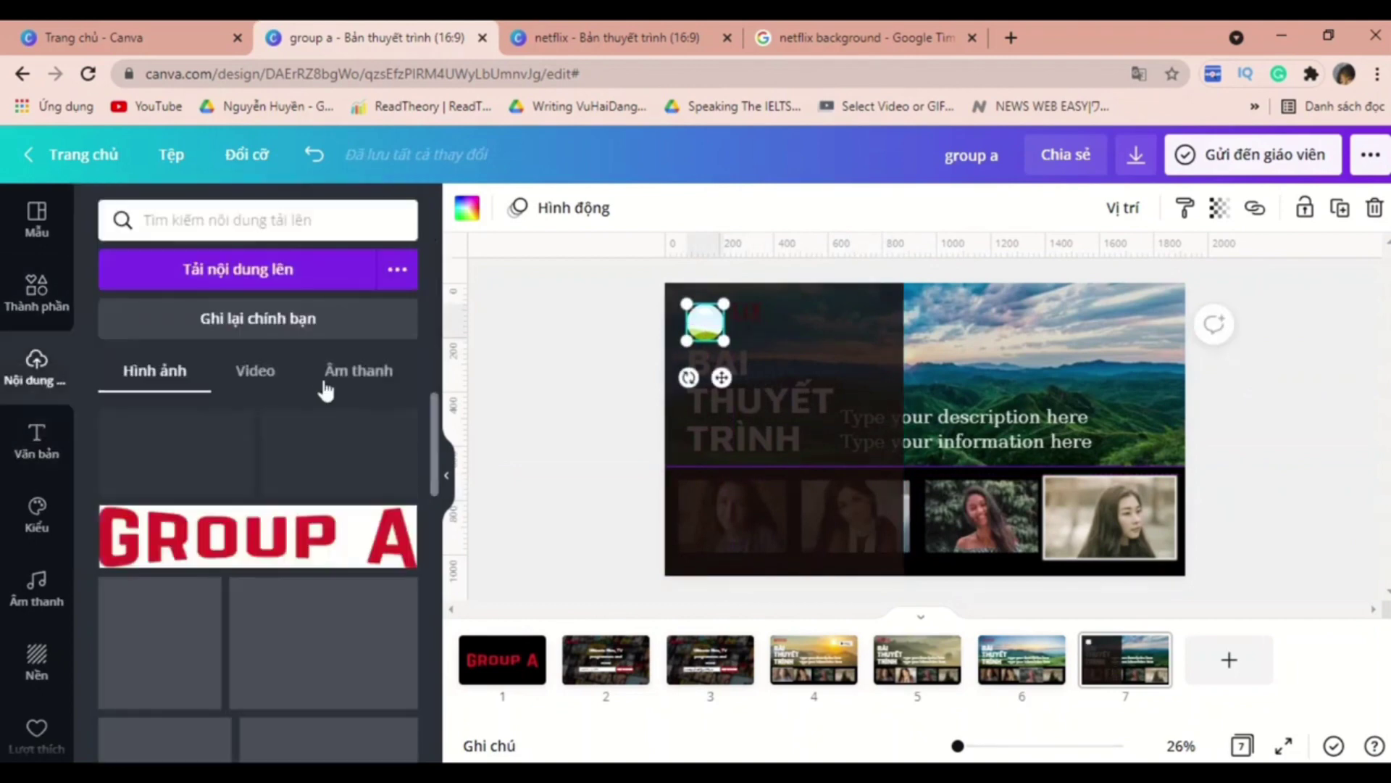
{"action": "scroll", "coordinate": [270, 464], "scroll_direction": "down", "scroll_amount": 2}
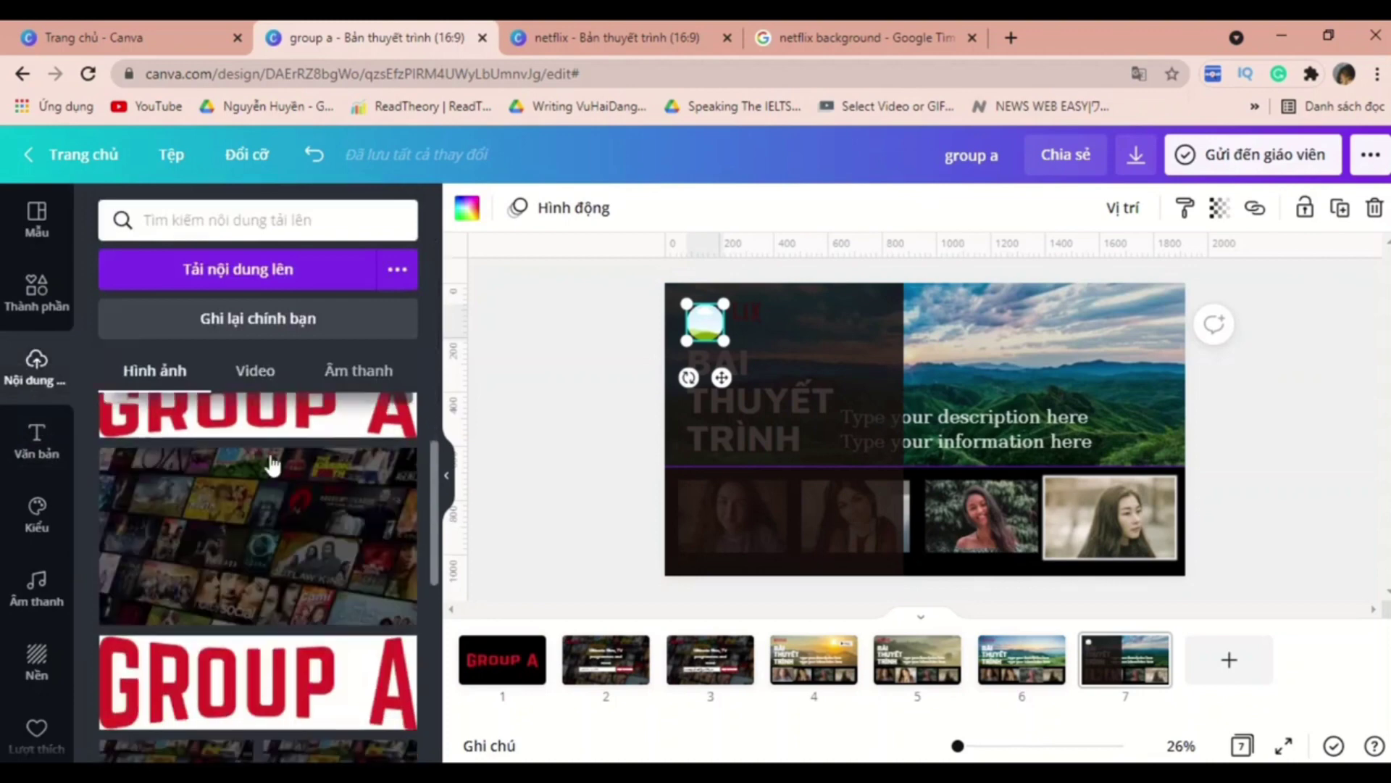
{"action": "scroll", "coordinate": [270, 464], "scroll_direction": "down", "scroll_amount": 1}
{"action": "left_click", "coordinate": [375, 652]}
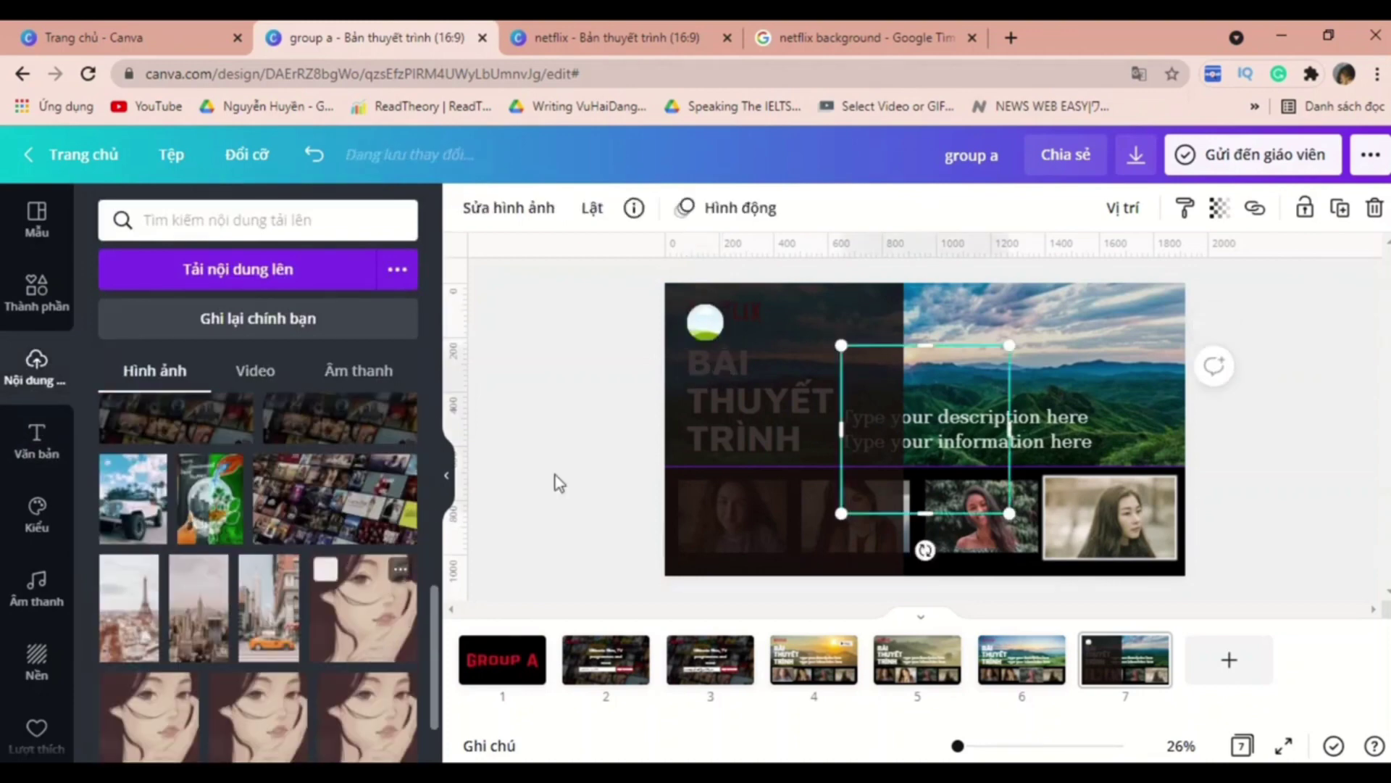
{"action": "left_click_drag", "start_coordinate": [935, 437], "coordinate": [709, 317]}
{"action": "left_click", "coordinate": [807, 374]}
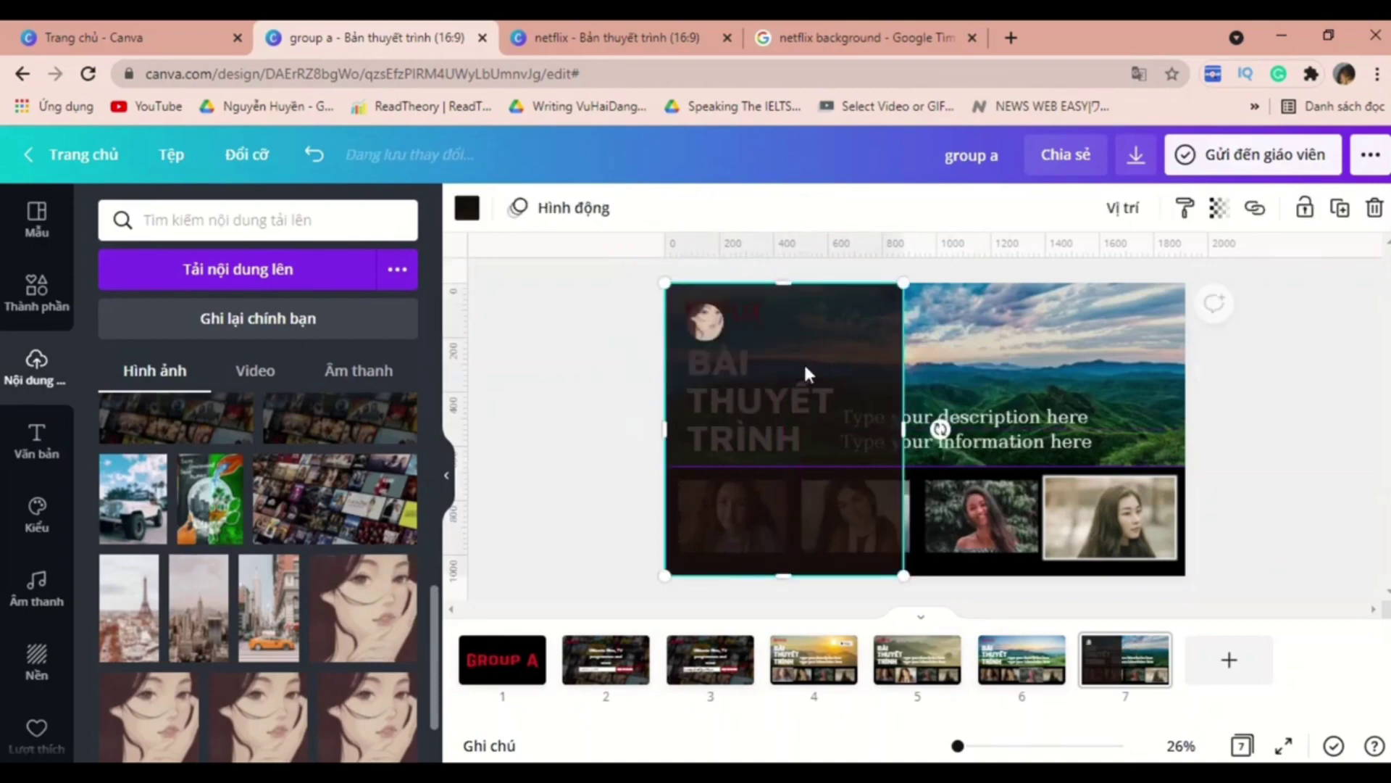
- Add a subheading reading "Group A - All stars" at font size 44.9, aligned beside the circular portrait
{"action": "left_click", "coordinate": [38, 440]}
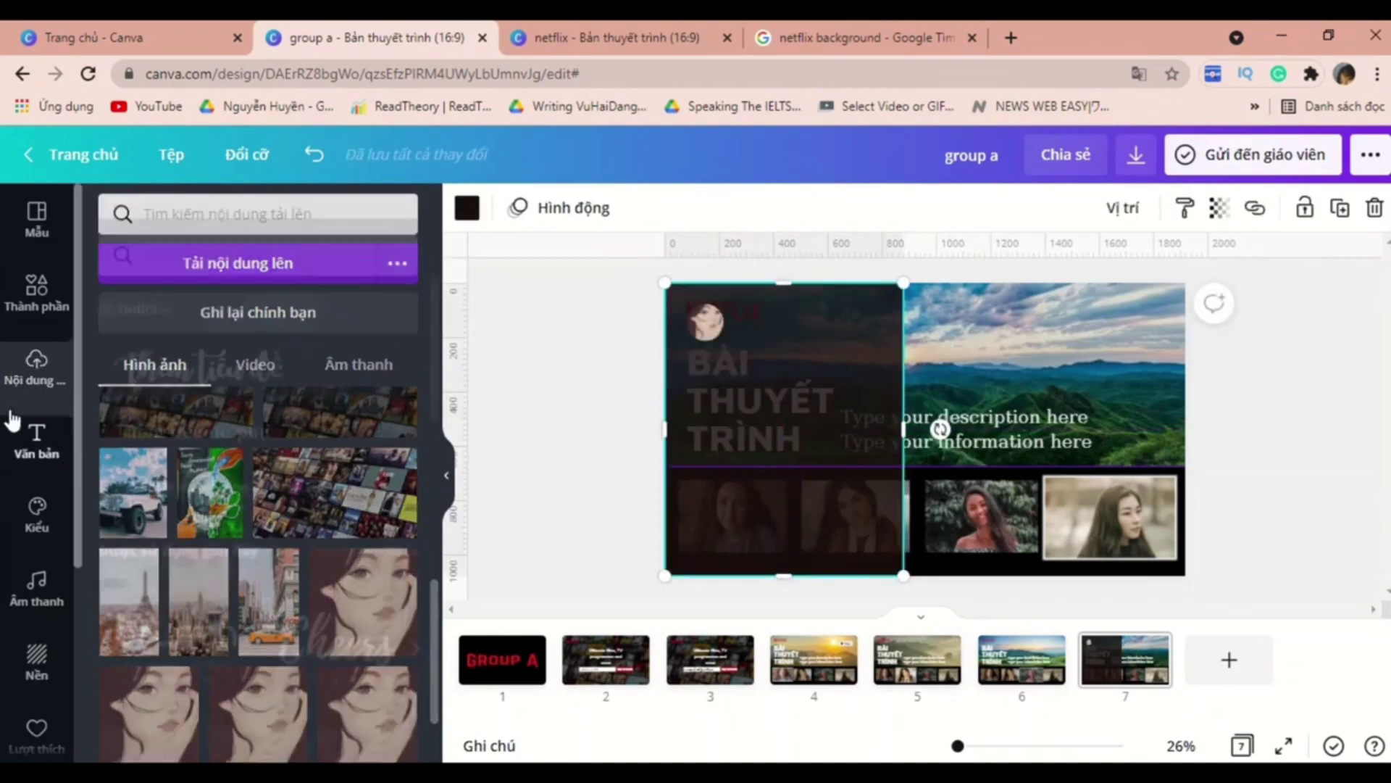
{"action": "left_click_drag", "start_coordinate": [1022, 406], "coordinate": [931, 428]}
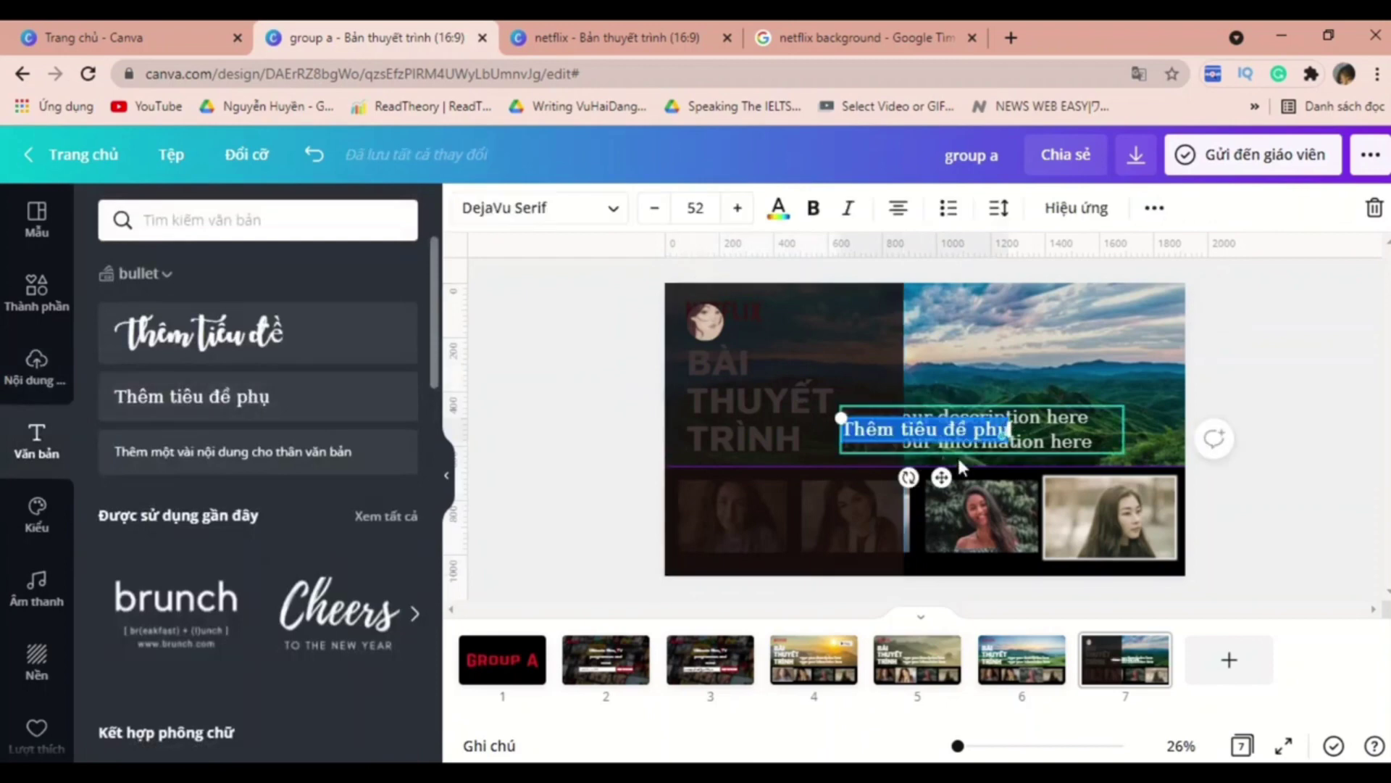
{"action": "left_click_drag", "start_coordinate": [942, 475], "coordinate": [834, 367]}
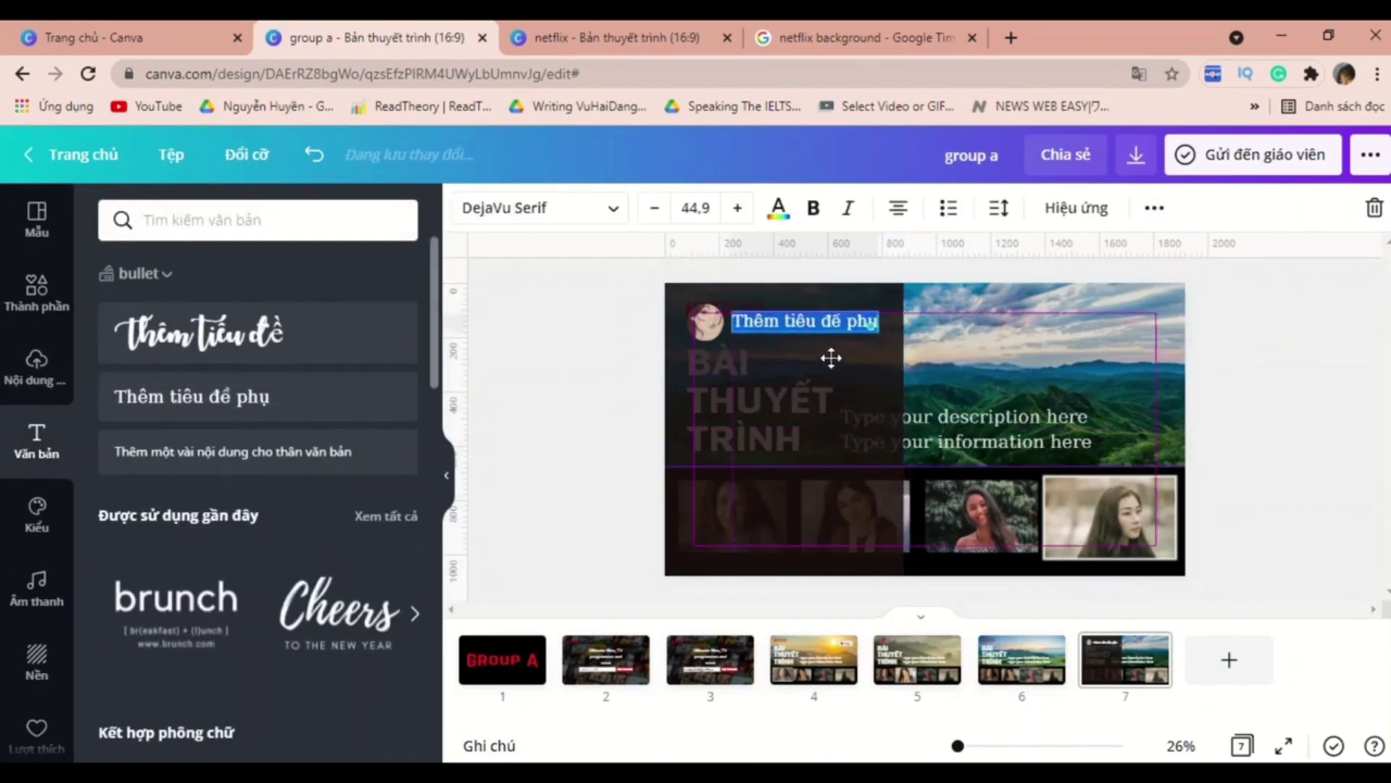
{"action": "key", "text": "BackSpace"}
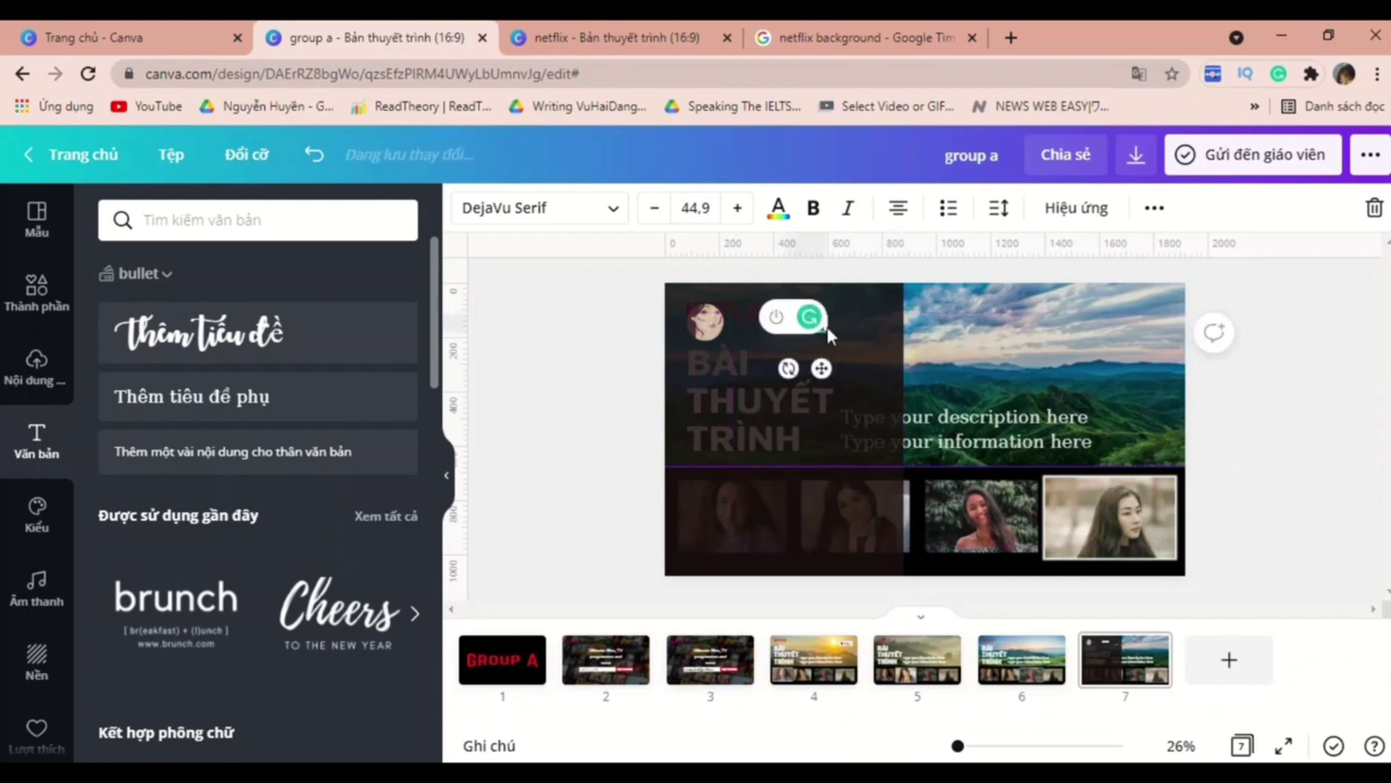
{"action": "type", "text": "A  - A"}
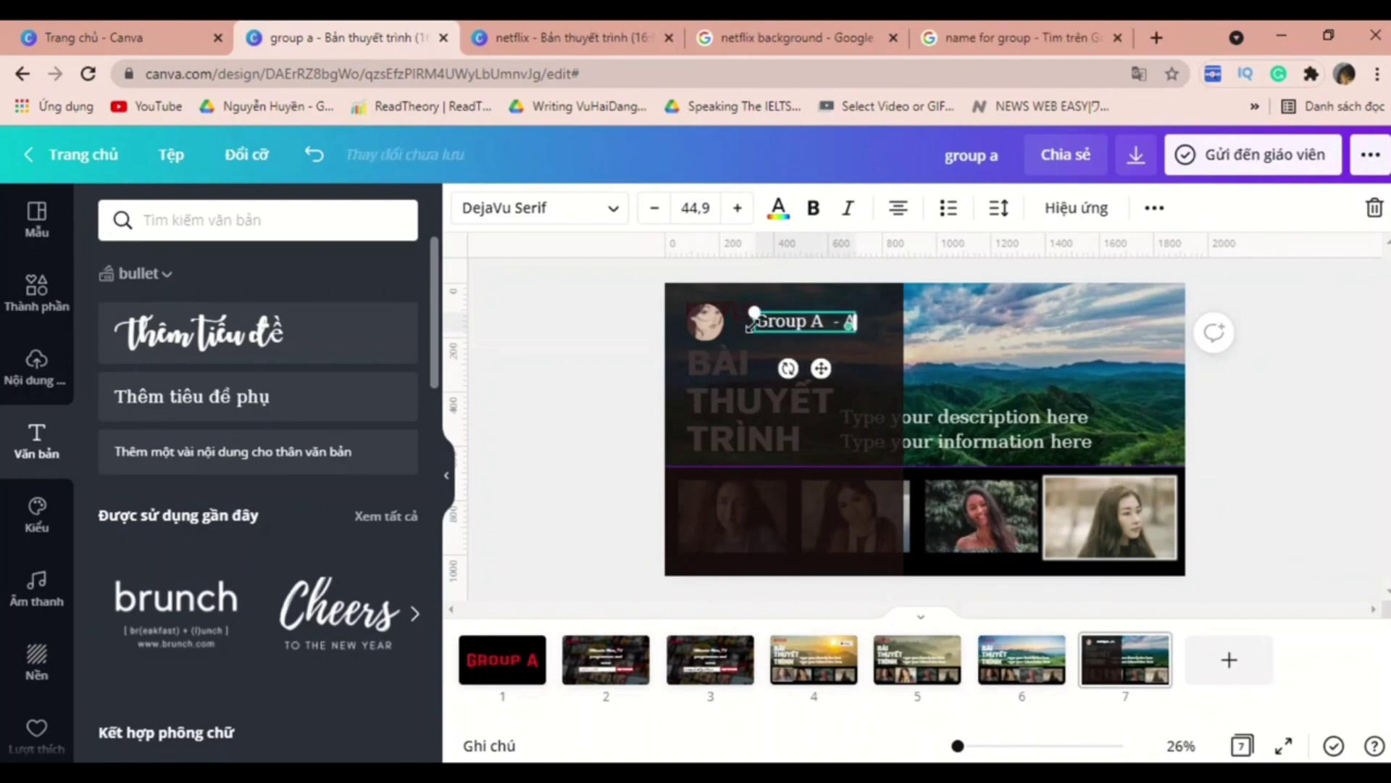
{"action": "type", "text": "stars"}
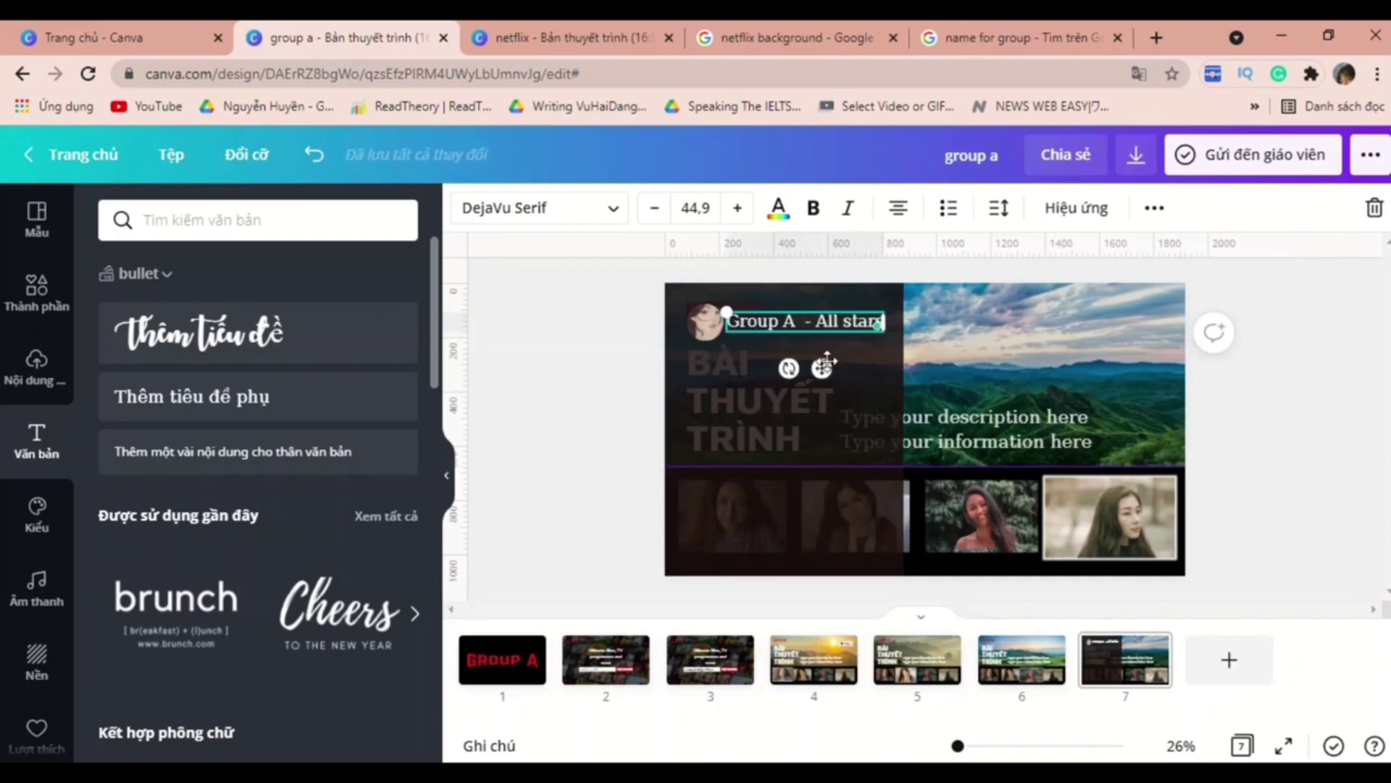
{"action": "left_click_drag", "start_coordinate": [834, 360], "coordinate": [839, 361]}
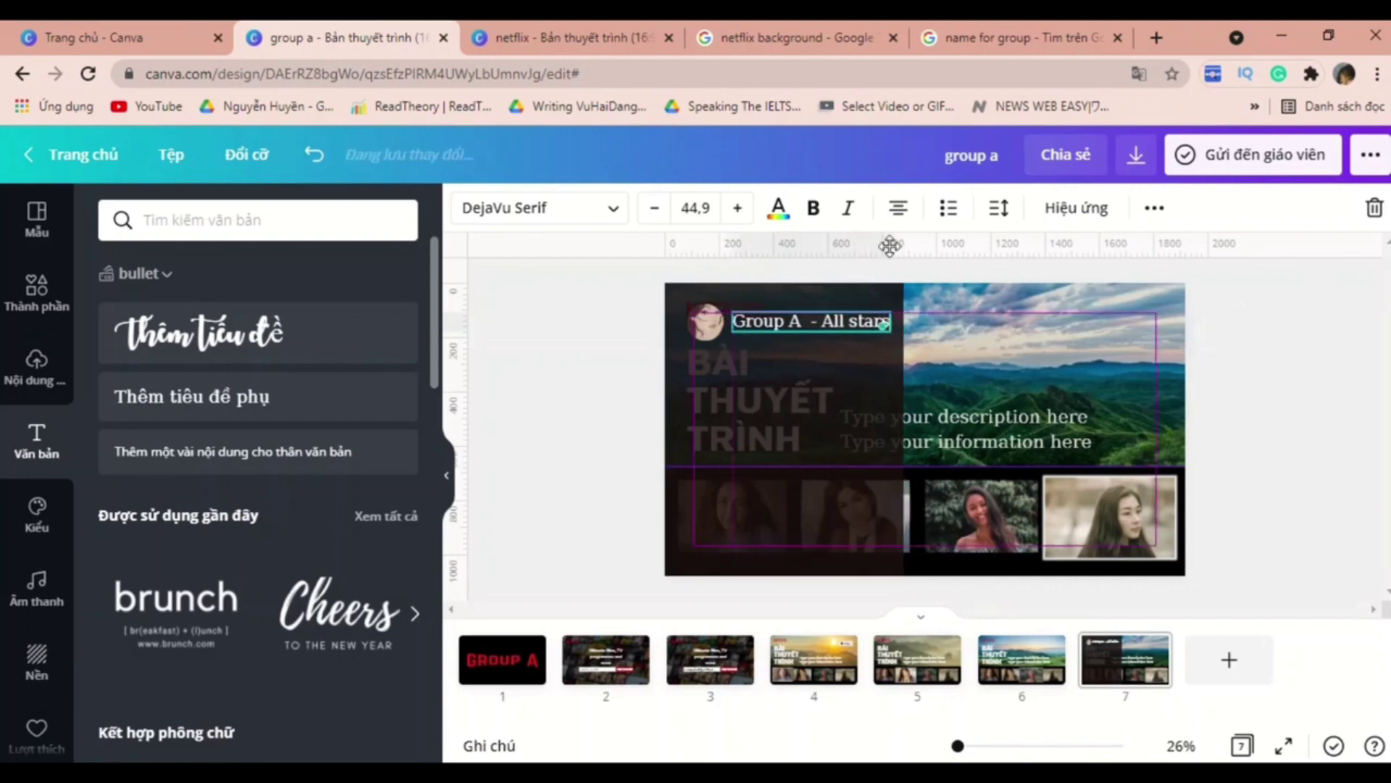
{"action": "left_click_drag", "start_coordinate": [890, 246], "coordinate": [890, 246]}
- Colour the "Group A - All stars" text off-white
{"action": "left_click", "coordinate": [769, 215]}
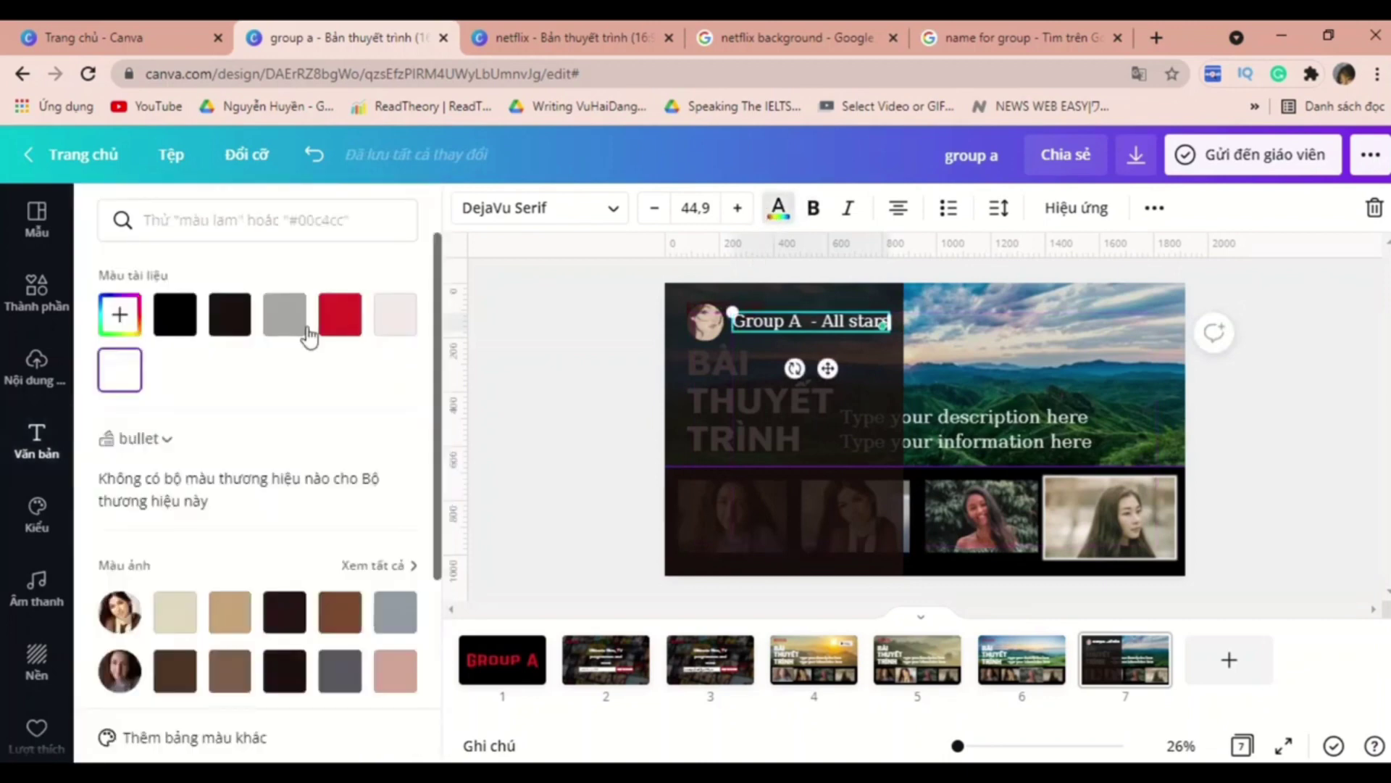
{"action": "left_click", "coordinate": [392, 322]}
{"action": "left_click", "coordinate": [824, 416]}
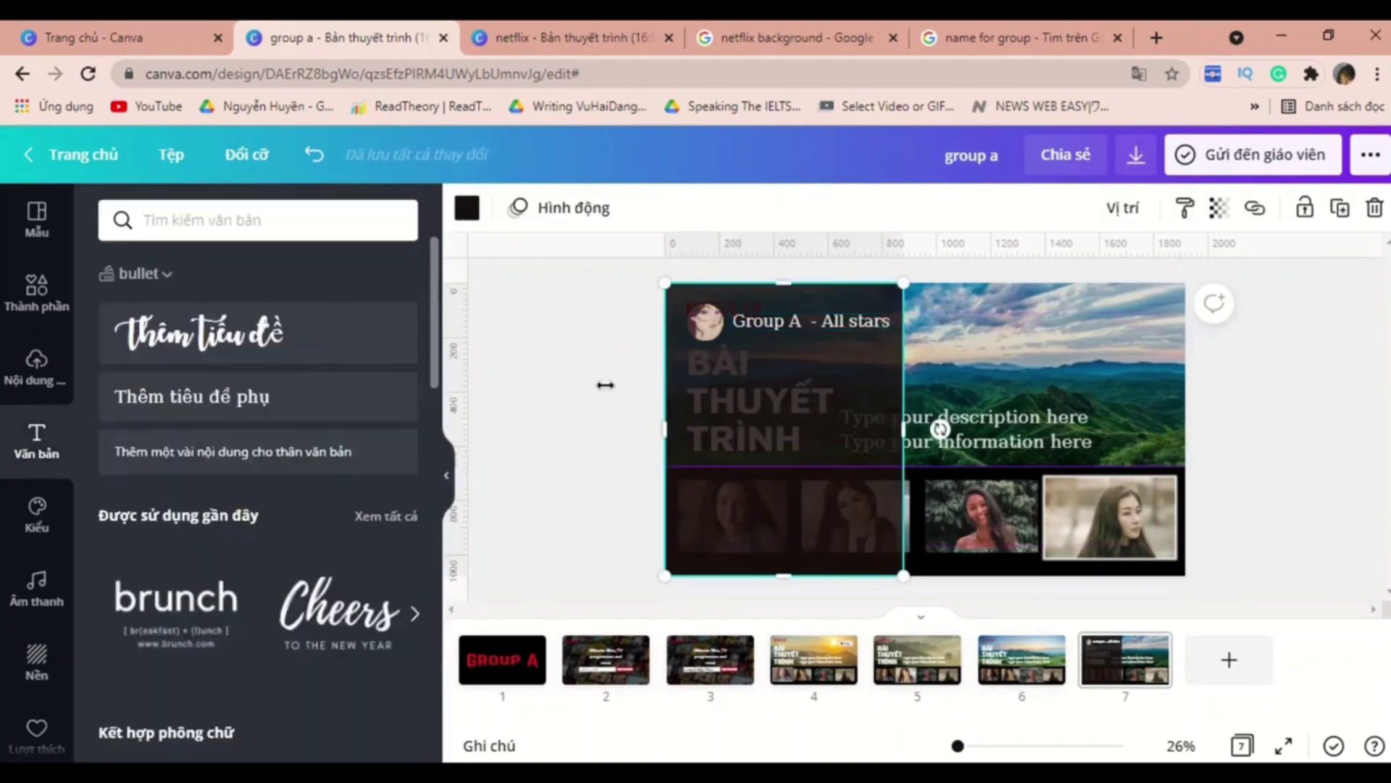
- Search the elements for "search tool" and add a circled magnifying-glass icon to page 7
{"action": "left_click", "coordinate": [63, 310]}
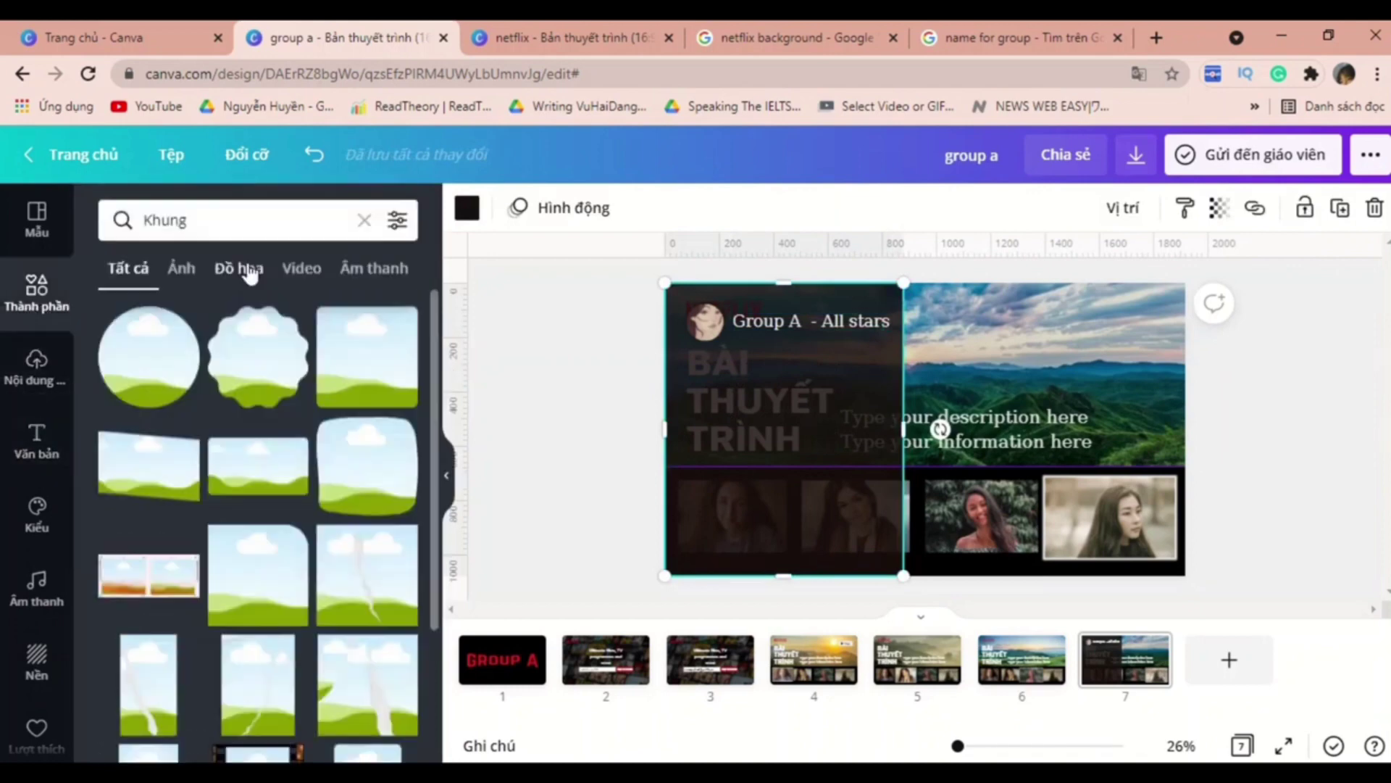
{"action": "left_click", "coordinate": [379, 221]}
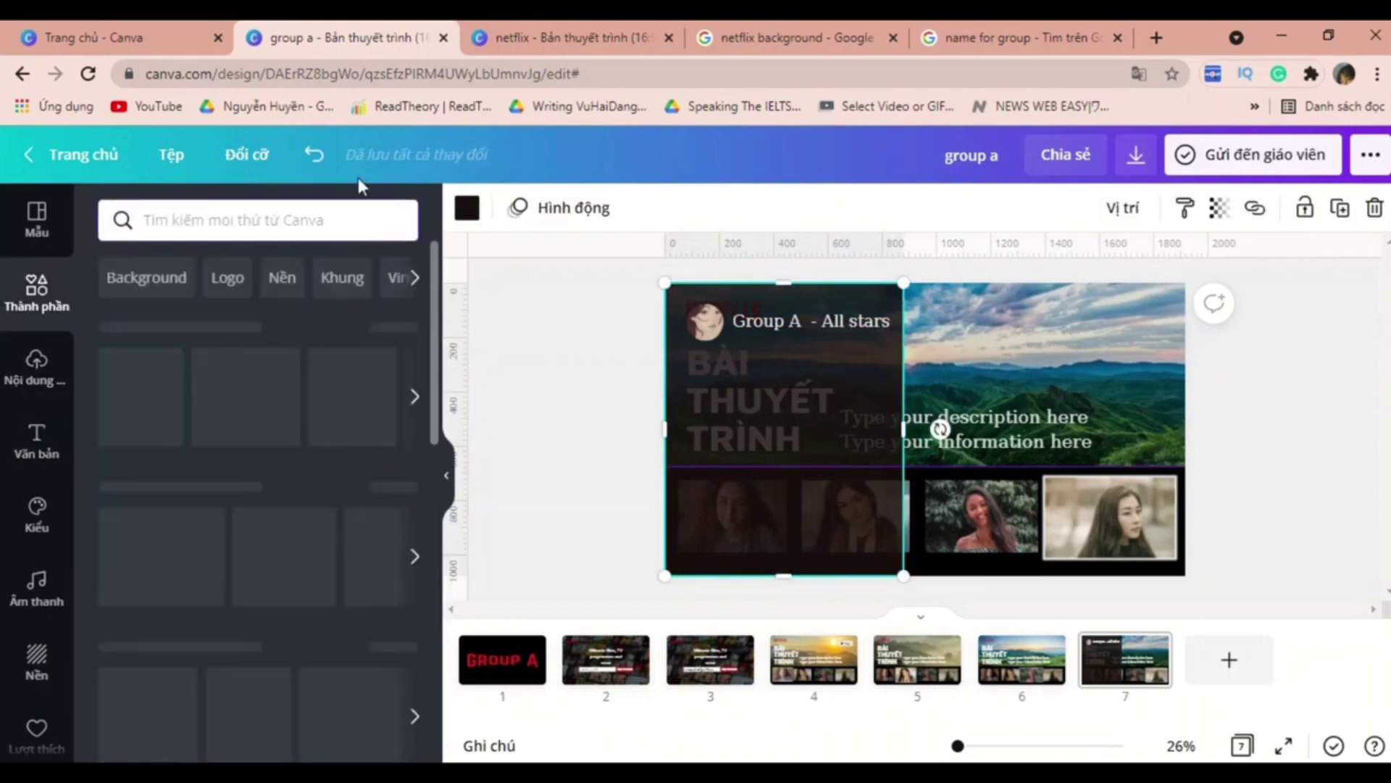
{"action": "type", "text": "sea"}
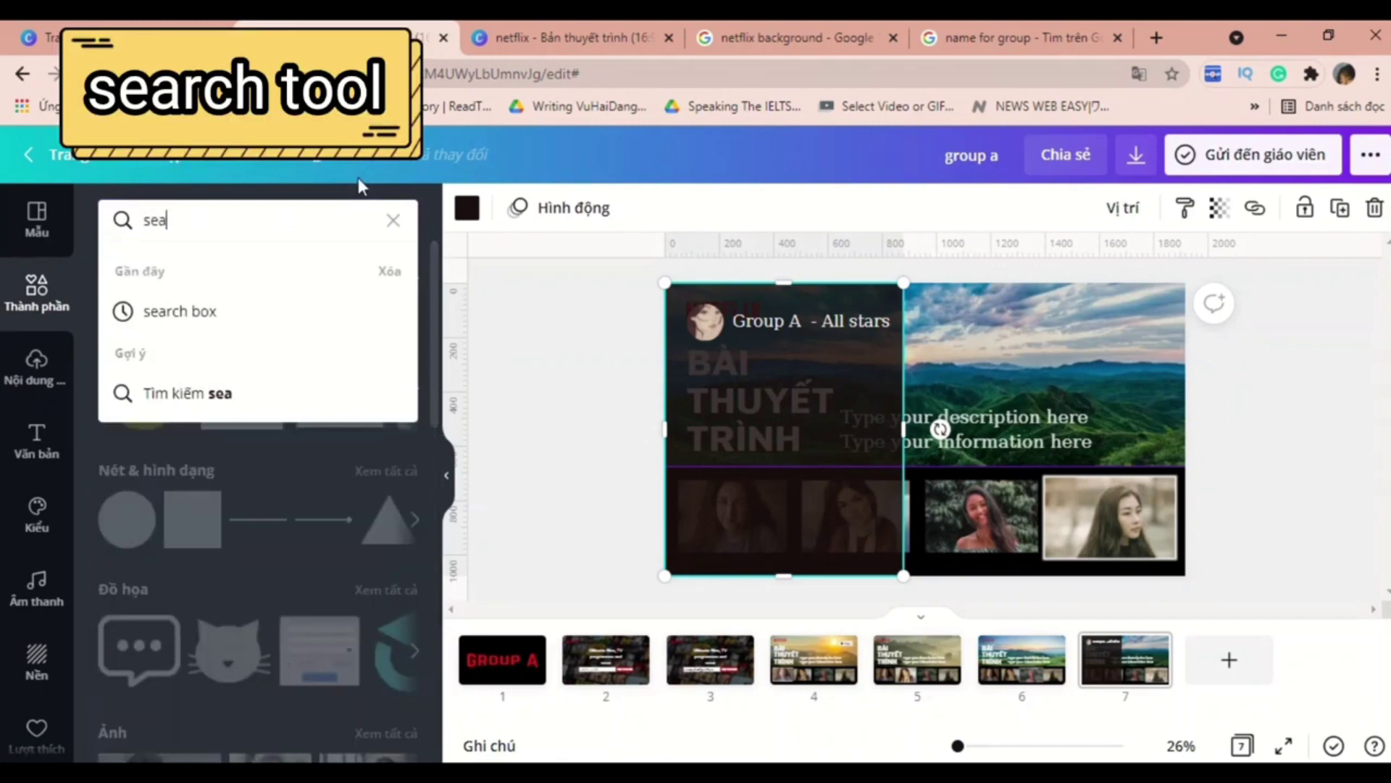
{"action": "type", "text": "rch tool"}
{"action": "key", "text": "Return"}
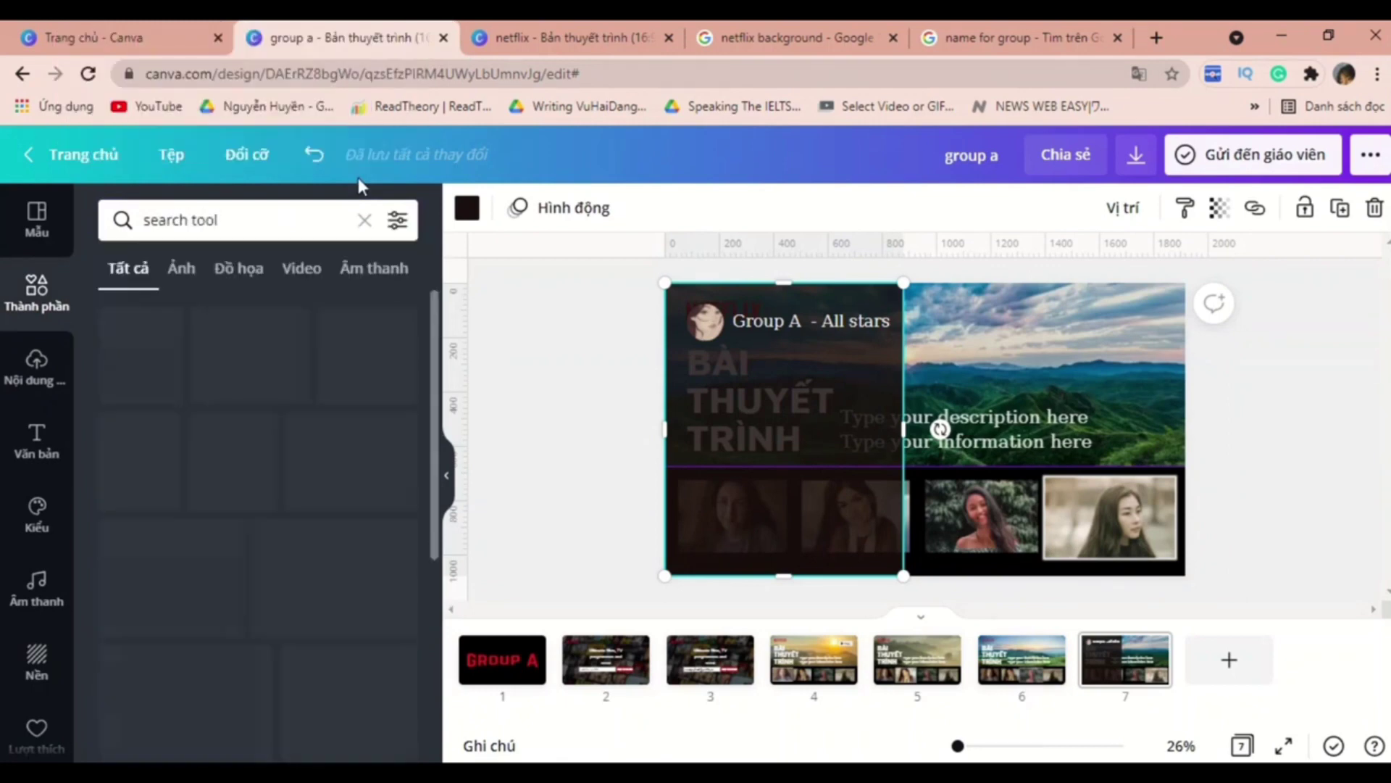
{"action": "scroll", "coordinate": [311, 476], "scroll_direction": "down", "scroll_amount": 3}
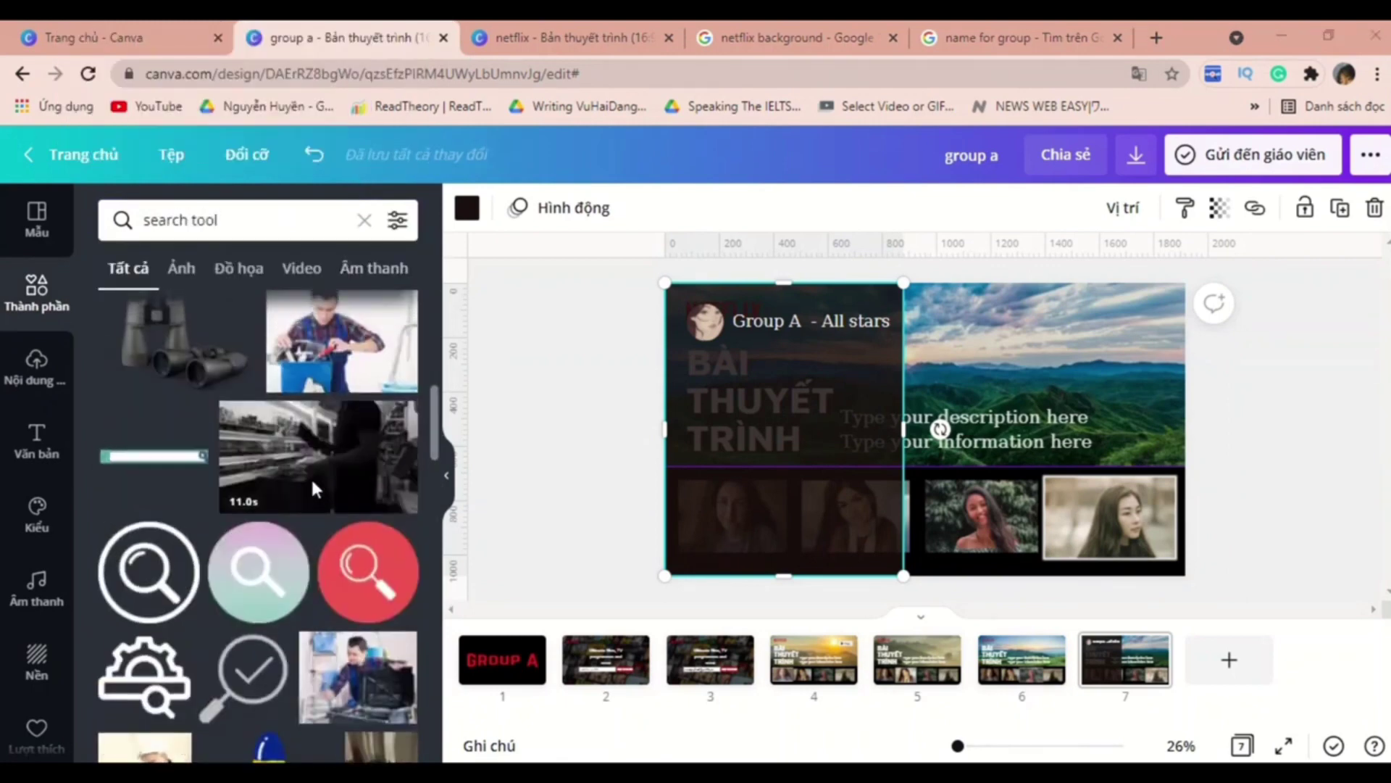
{"action": "left_click", "coordinate": [348, 484]}
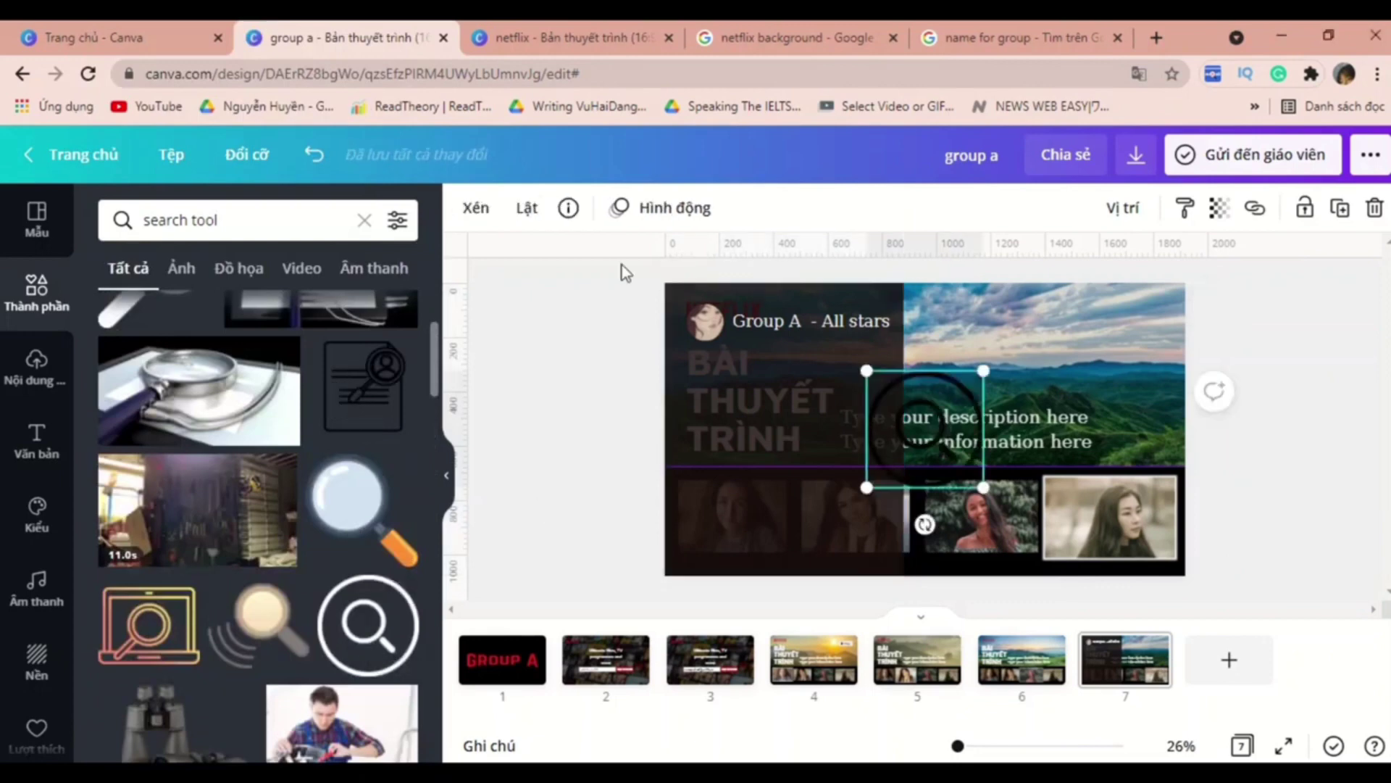
- Colour the magnifying-glass icon off-white, shrink it, and place it on the dark panel below the circular portrait
{"action": "left_click", "coordinate": [467, 208]}
{"action": "left_click", "coordinate": [395, 314]}
{"action": "left_click_drag", "start_coordinate": [984, 371], "coordinate": [714, 373]}
{"action": "mouse_move", "coordinate": [729, 430]}
{"action": "left_mouse_down"}
{"action": "mouse_move", "coordinate": [916, 493]}
{"action": "mouse_move", "coordinate": [888, 471]}
{"action": "mouse_move", "coordinate": [726, 432]}
{"action": "left_mouse_up"}
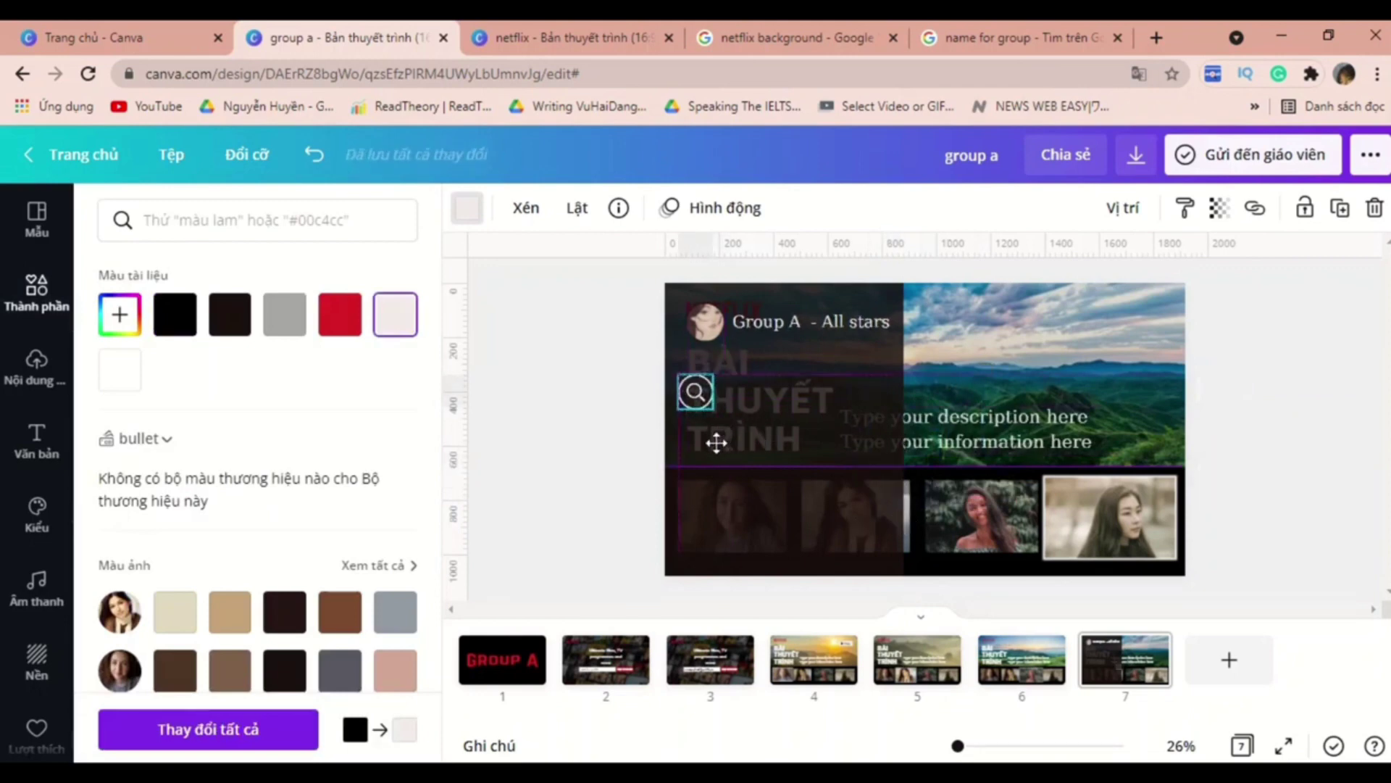
{"action": "left_click", "coordinate": [832, 448]}
- Search the elements for "home icon" and add a black outlined house icon to page 7
{"action": "left_click", "coordinate": [36, 291]}
{"action": "left_click", "coordinate": [185, 220]}
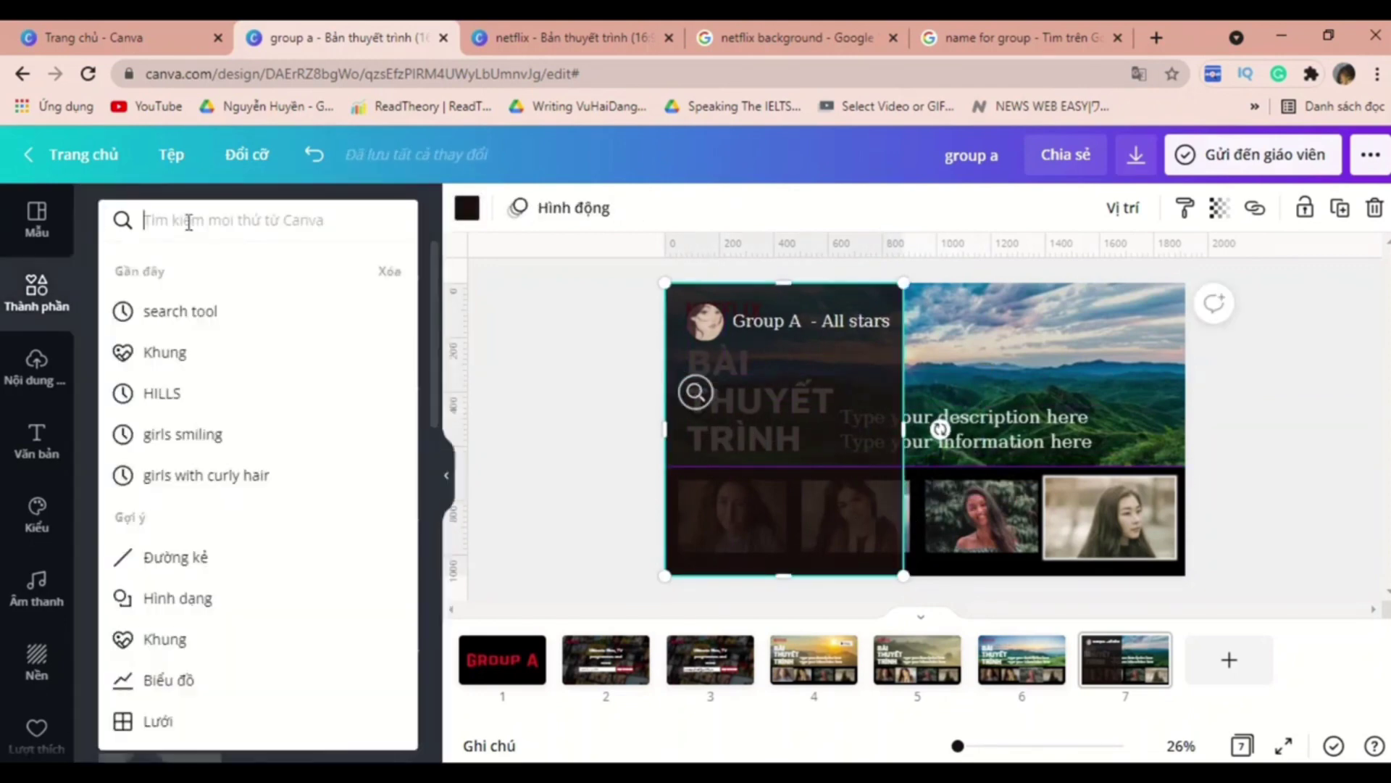
{"action": "type", "text": "home icon"}
{"action": "left_click", "coordinate": [311, 322]}
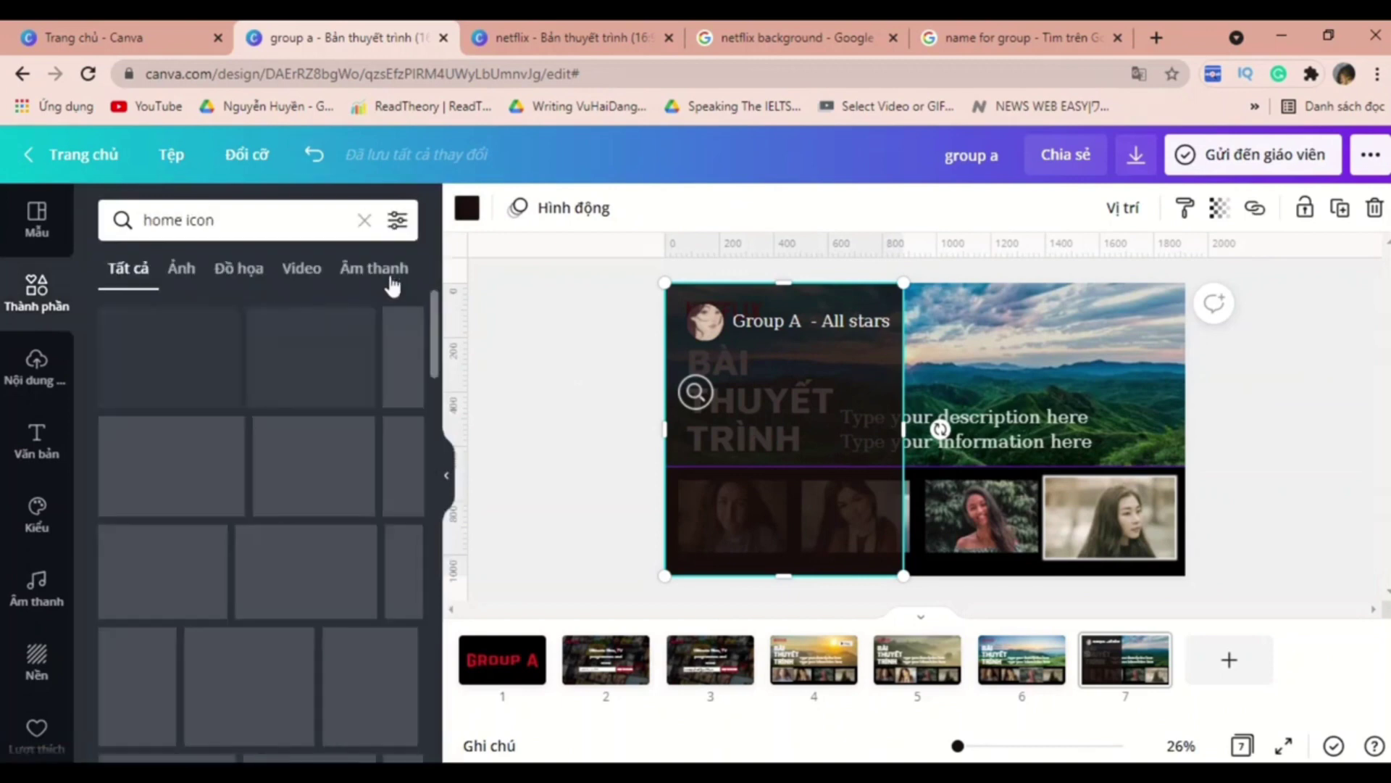
{"action": "scroll", "coordinate": [230, 449], "scroll_direction": "down", "scroll_amount": 4}
{"action": "scroll", "coordinate": [231, 449], "scroll_direction": "up", "scroll_amount": 4}
{"action": "left_click", "coordinate": [927, 429]}
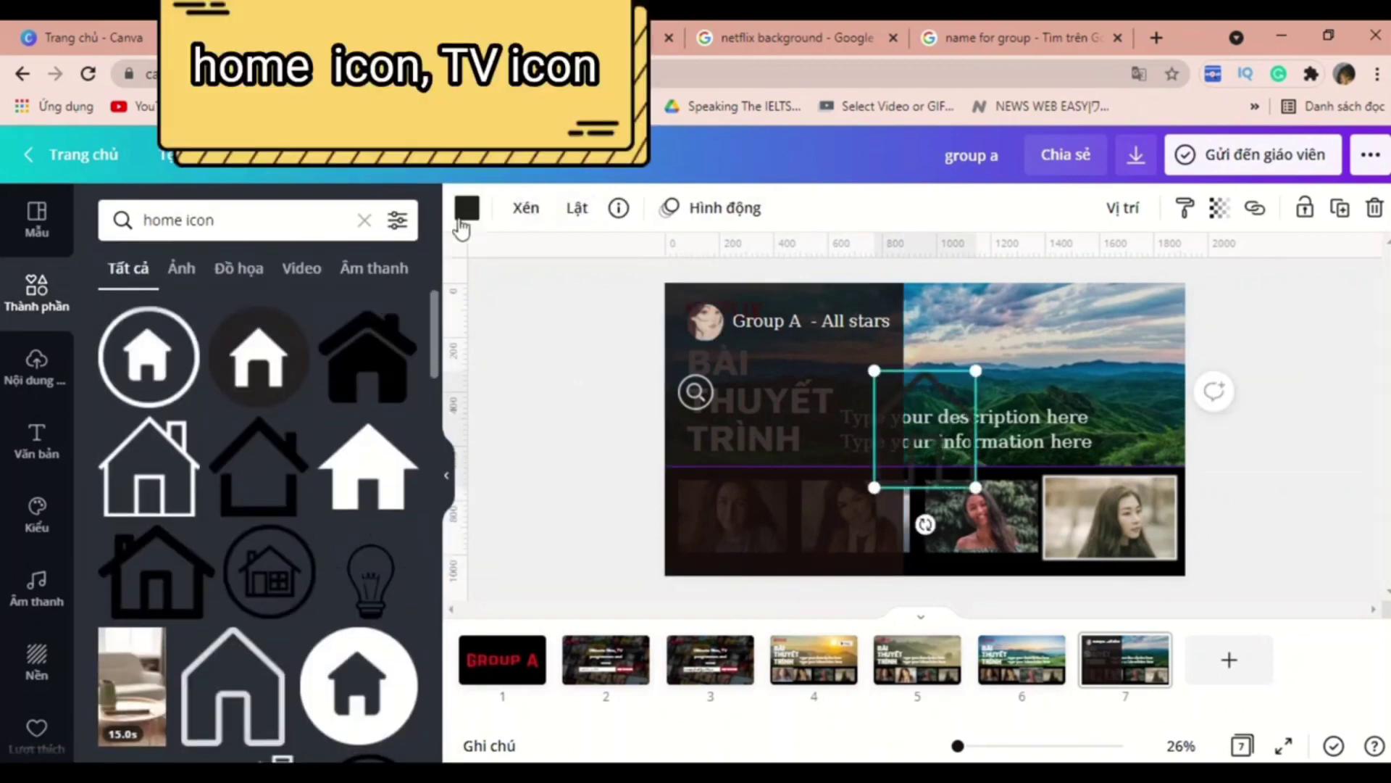
- Colour the house icon off-white, shrink it, and place it on the dark panel below the magnifying-glass icon
{"action": "left_click", "coordinate": [467, 208]}
{"action": "left_click_drag", "start_coordinate": [976, 370], "coordinate": [906, 450]}
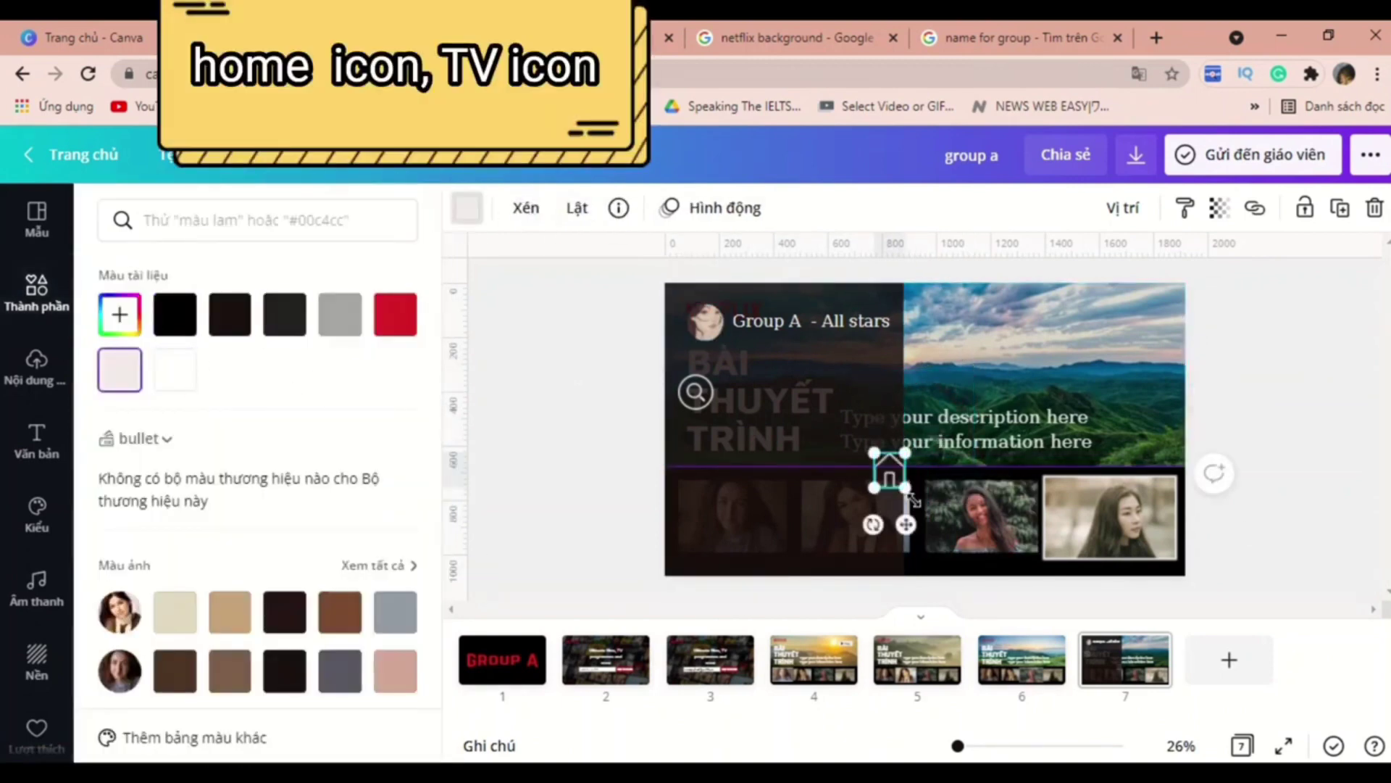
{"action": "left_click_drag", "start_coordinate": [901, 519], "coordinate": [728, 513]}
{"action": "left_click", "coordinate": [768, 534]}
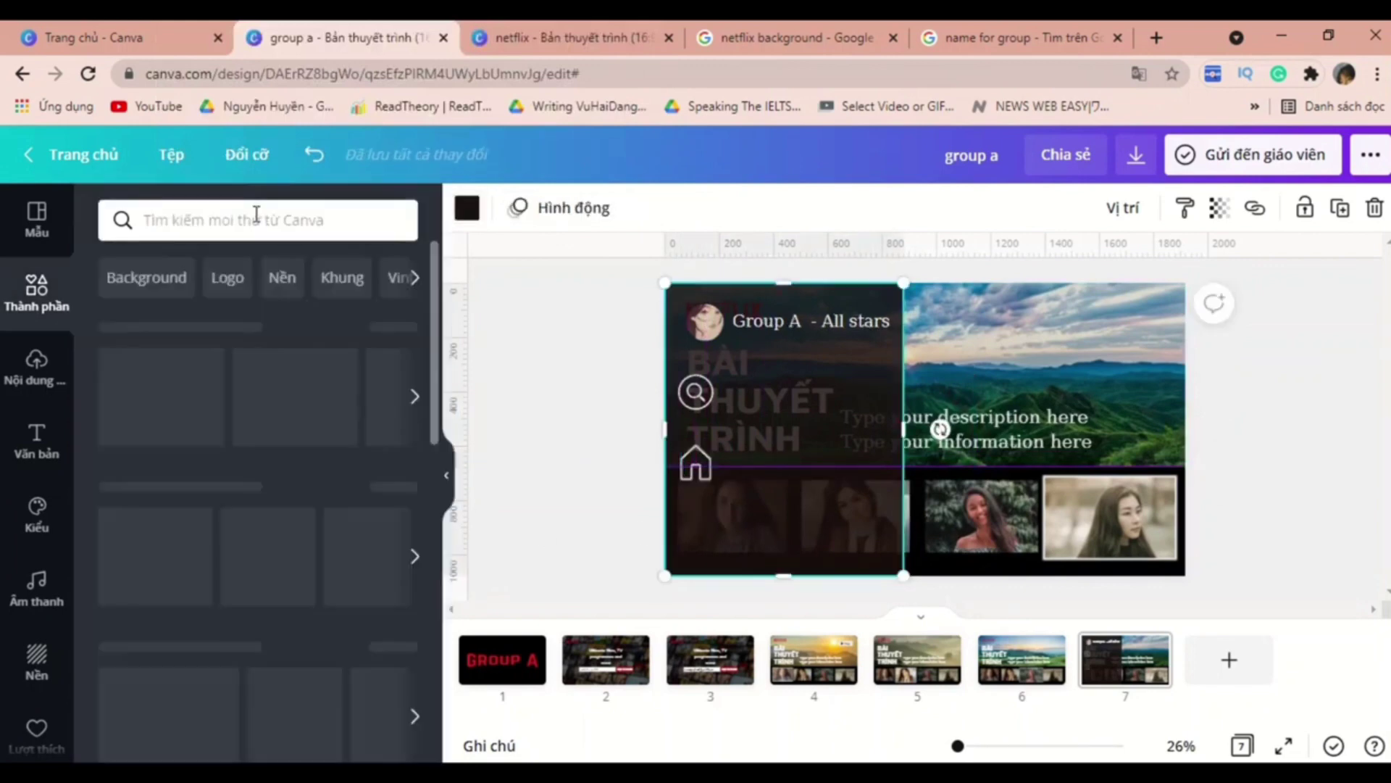
- Search the elements for "tv icon" and add an outlined TV screen icon to page 7
{"action": "left_click", "coordinate": [255, 218]}
{"action": "type", "text": "tv icon"}
{"action": "key", "text": "Return"}
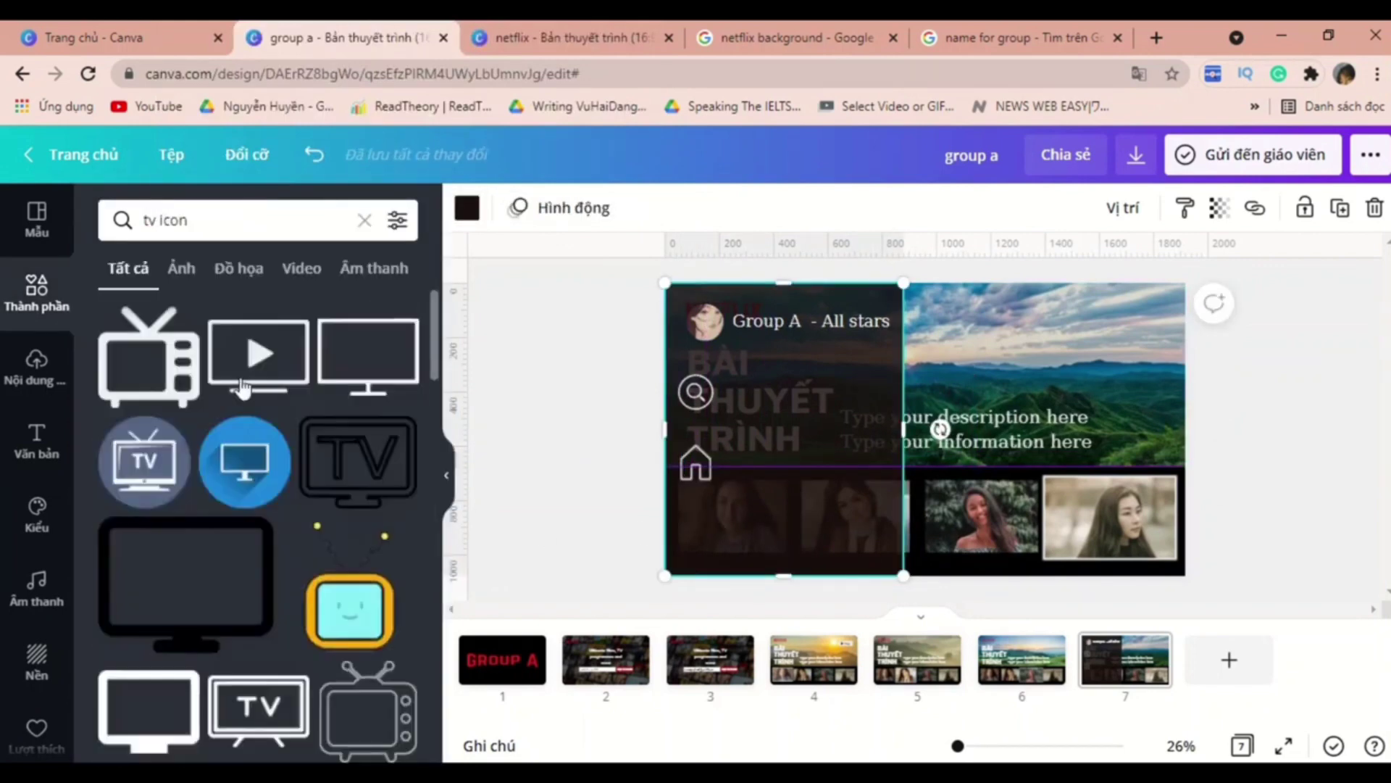
{"action": "left_click", "coordinate": [943, 429]}
- Colour the TV icon off-white, shrink it, and place it on the dark panel below the house icon
{"action": "left_click", "coordinate": [467, 208]}
{"action": "left_click", "coordinate": [395, 314]}
{"action": "left_click_drag", "start_coordinate": [1001, 371], "coordinate": [902, 456]}
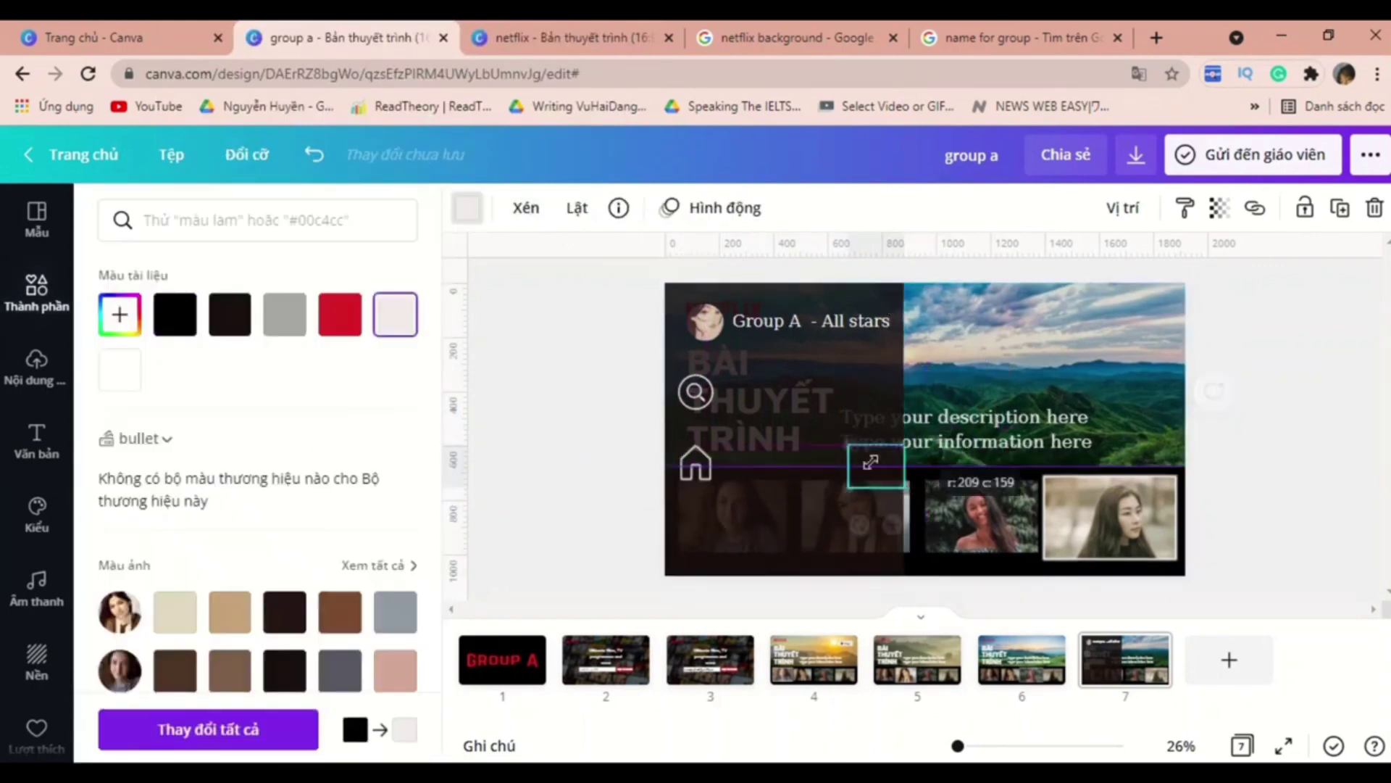
{"action": "left_click_drag", "start_coordinate": [891, 522], "coordinate": [707, 579]}
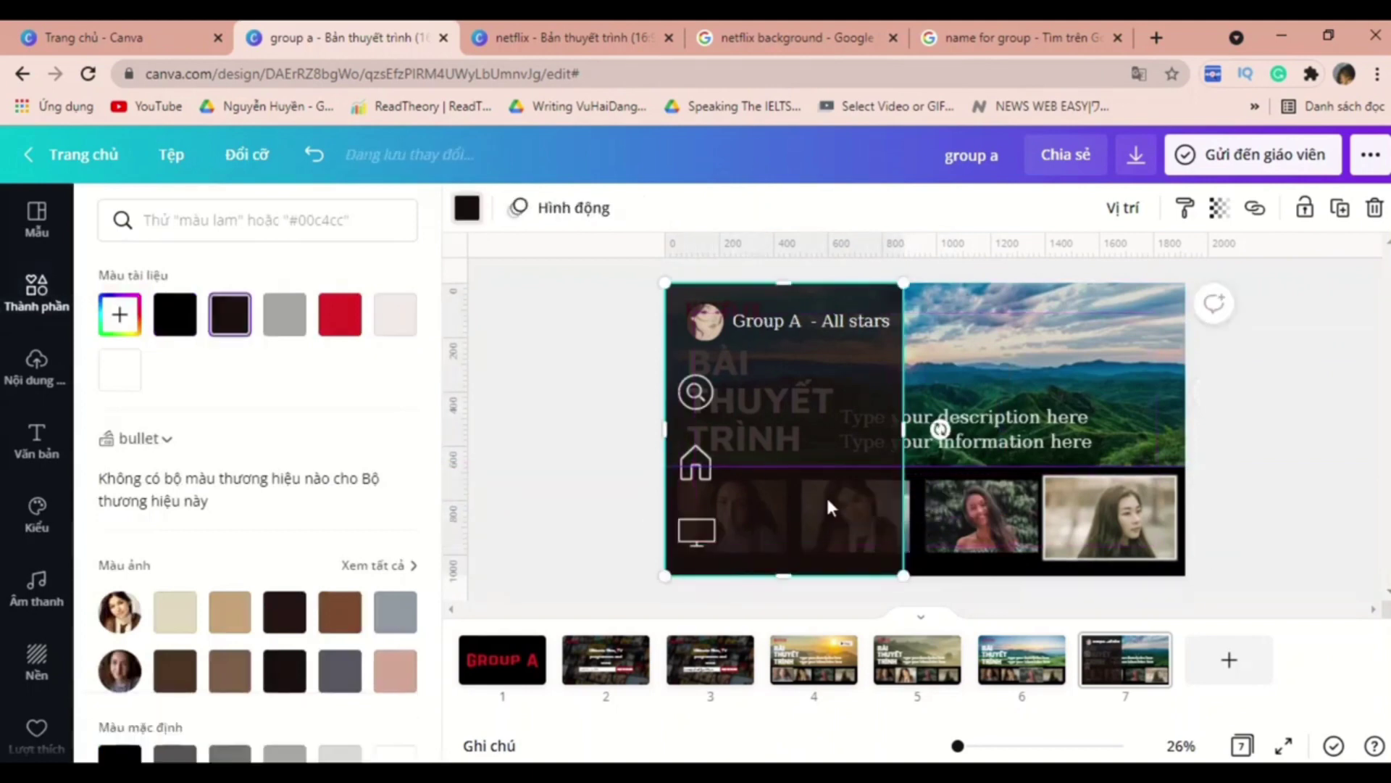
- Duplicate the "Group A - All stars" text beside the magnifying-glass icon and change the copy to "Graphic design"
{"action": "left_click", "coordinate": [807, 322]}
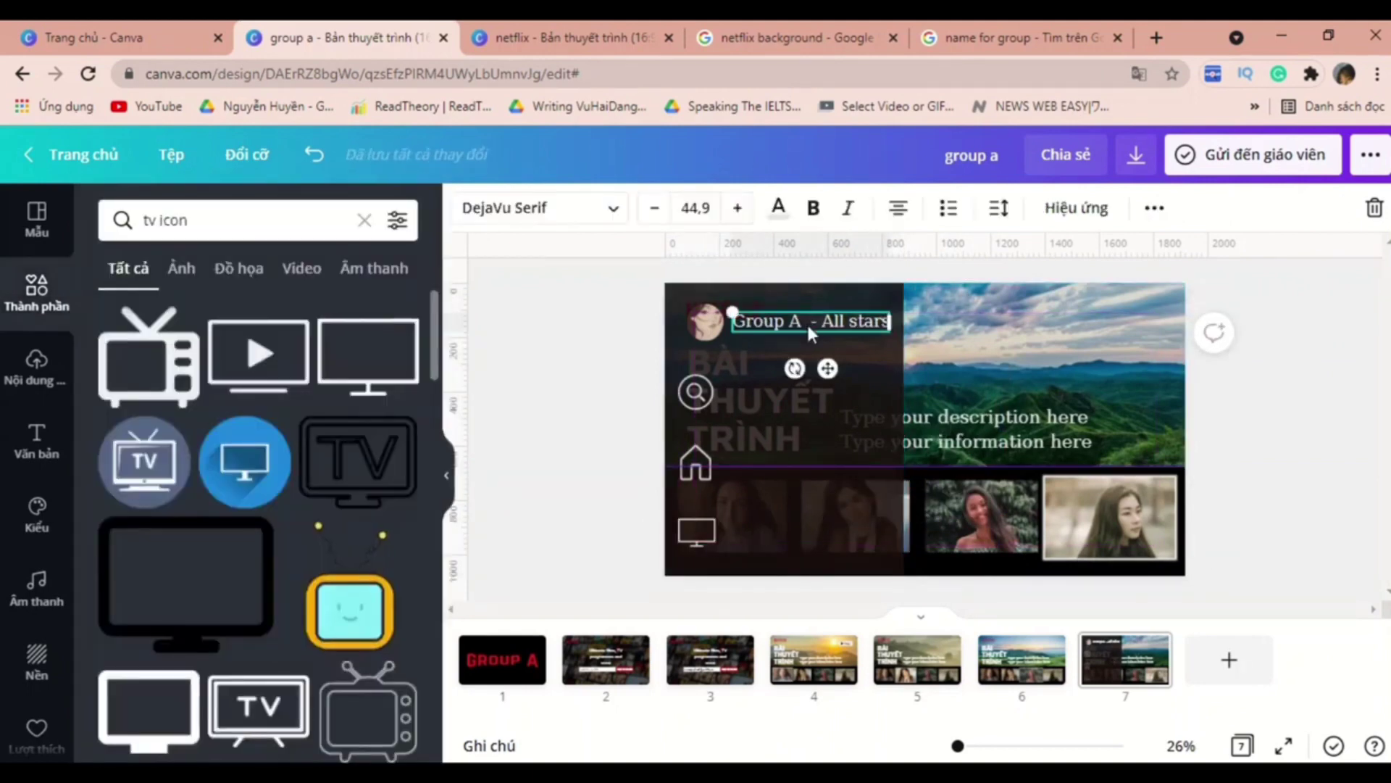
{"action": "key", "text": "ctrl+d"}
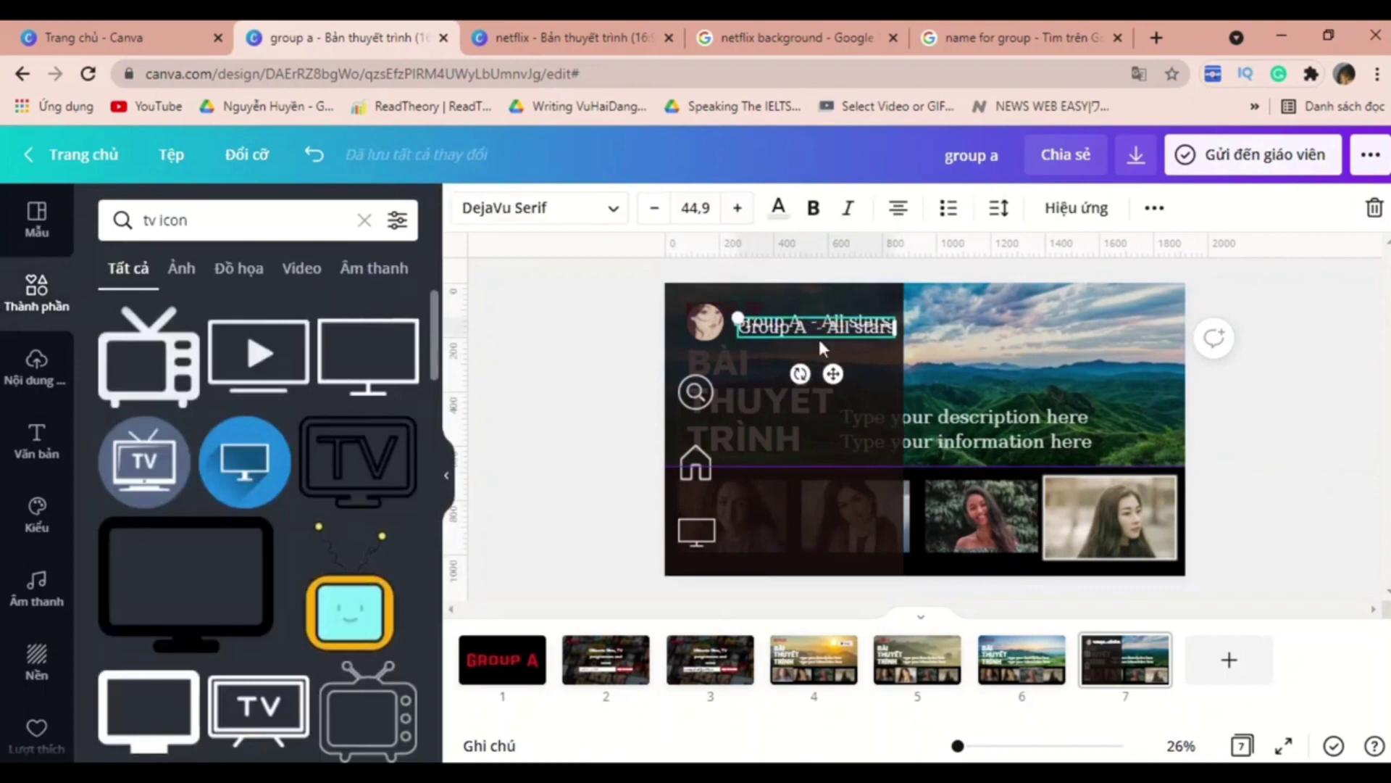
{"action": "left_click_drag", "start_coordinate": [832, 373], "coordinate": [821, 433]}
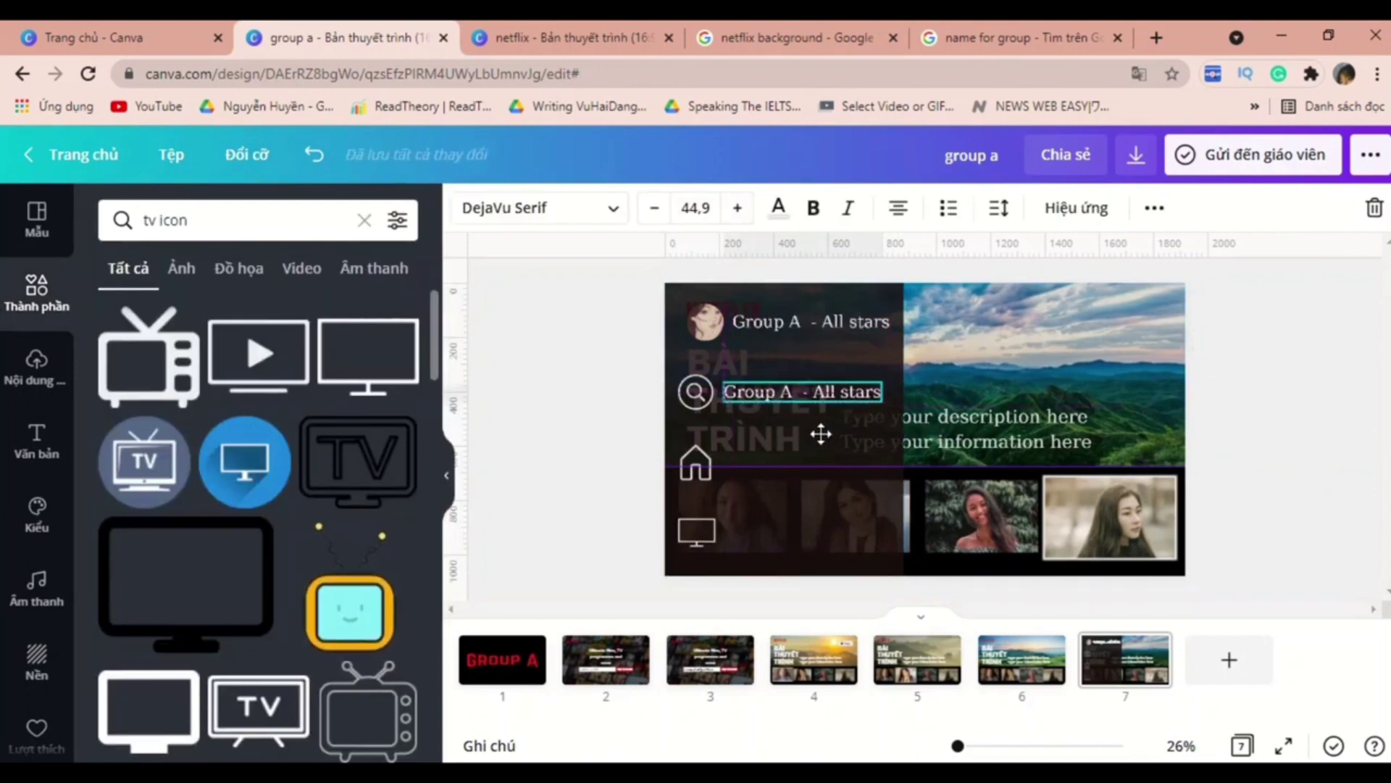
{"action": "left_click", "coordinate": [819, 382]}
{"action": "left_click", "coordinate": [821, 383]}
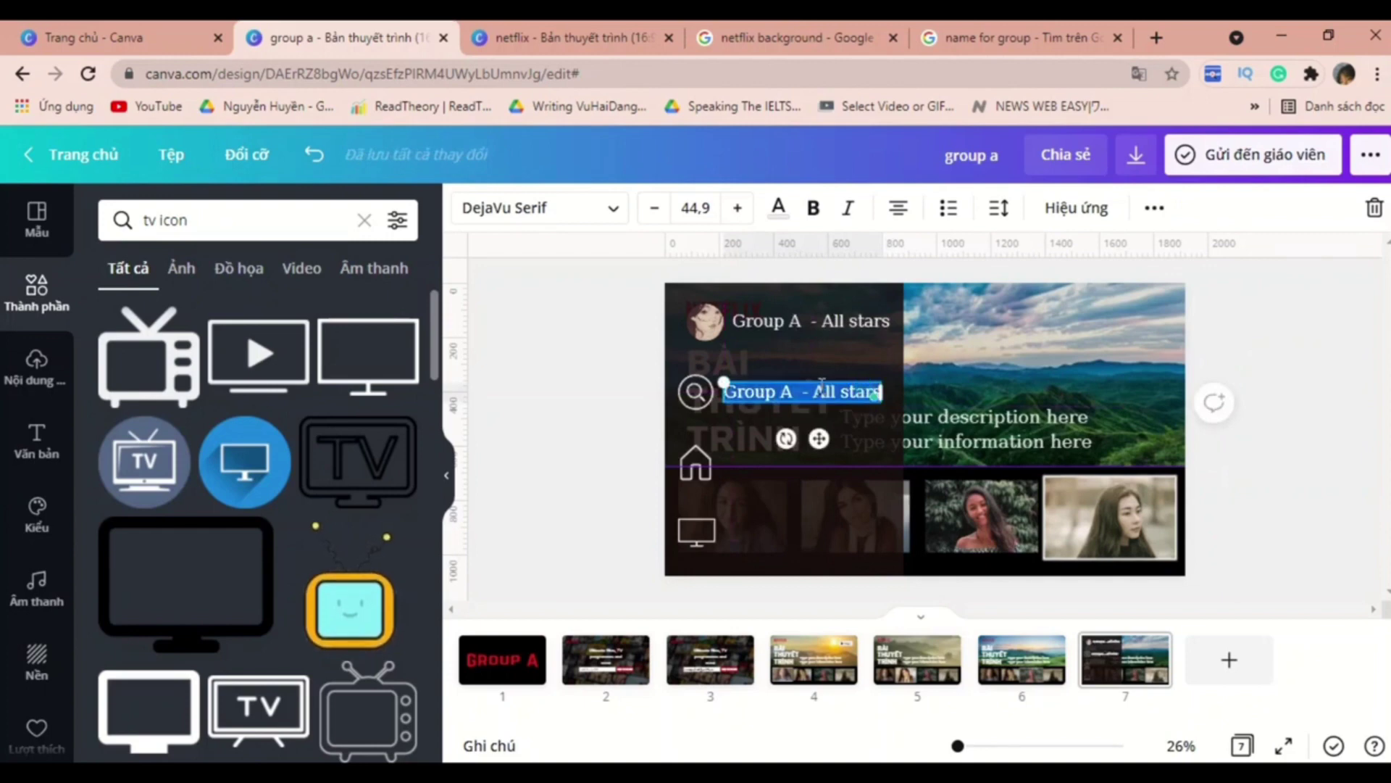
{"action": "type", "text": "Gr"}
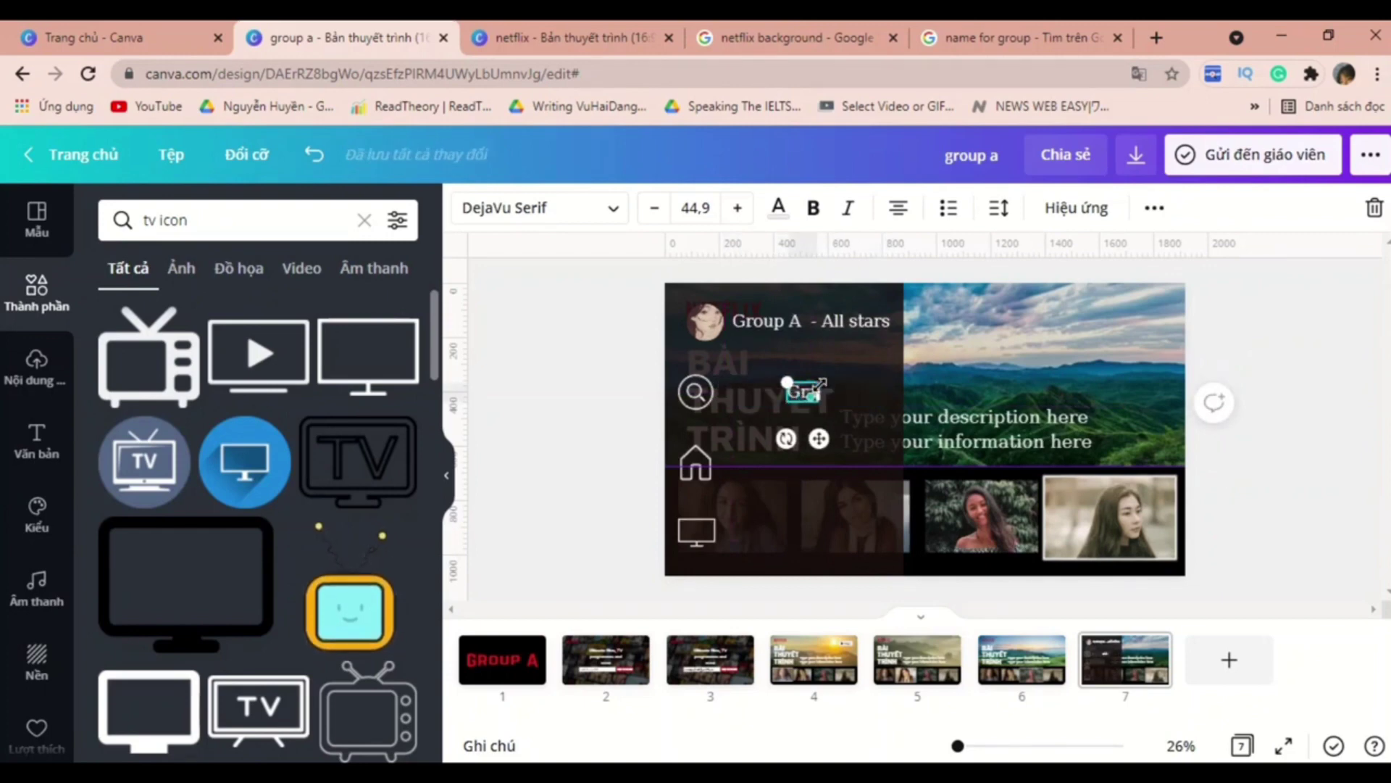
{"action": "type", "text": "aphic design"}
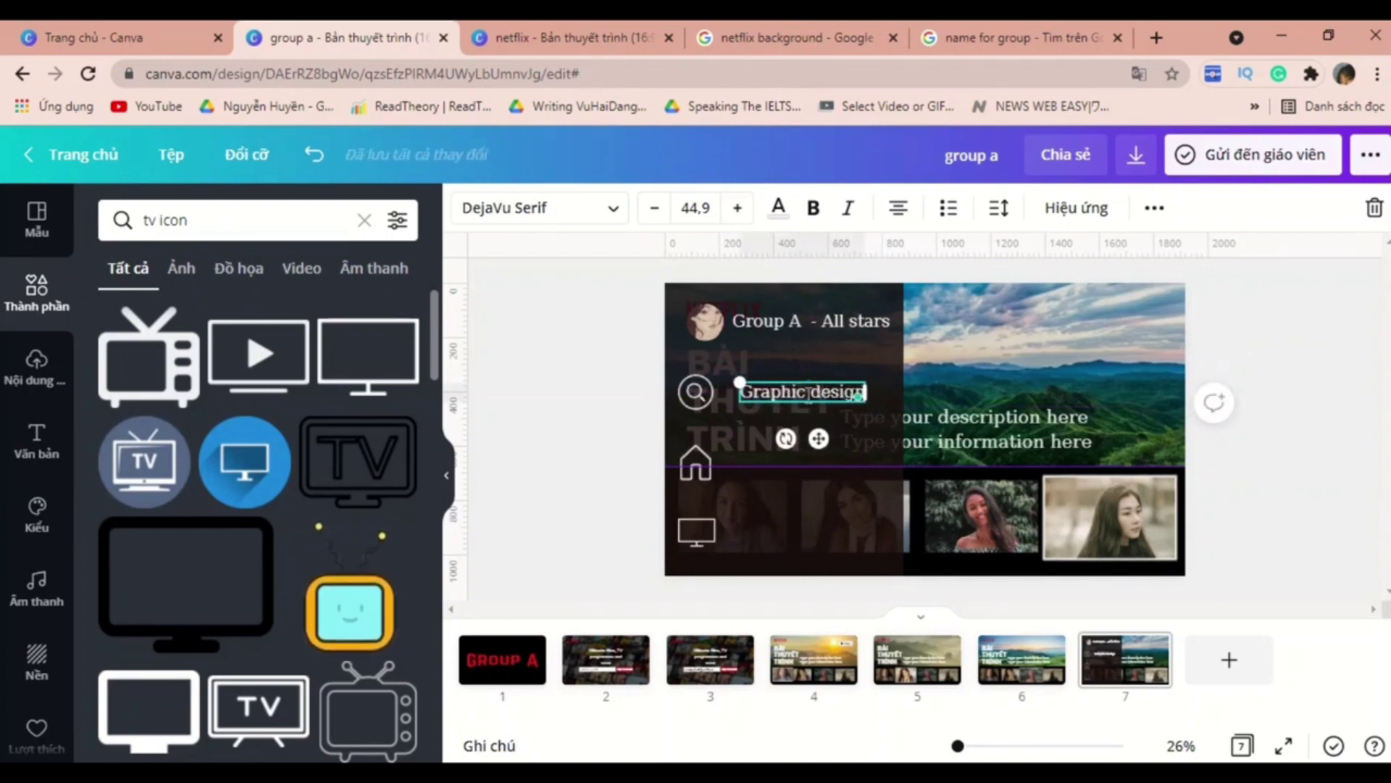
{"action": "key", "text": "Escape"}
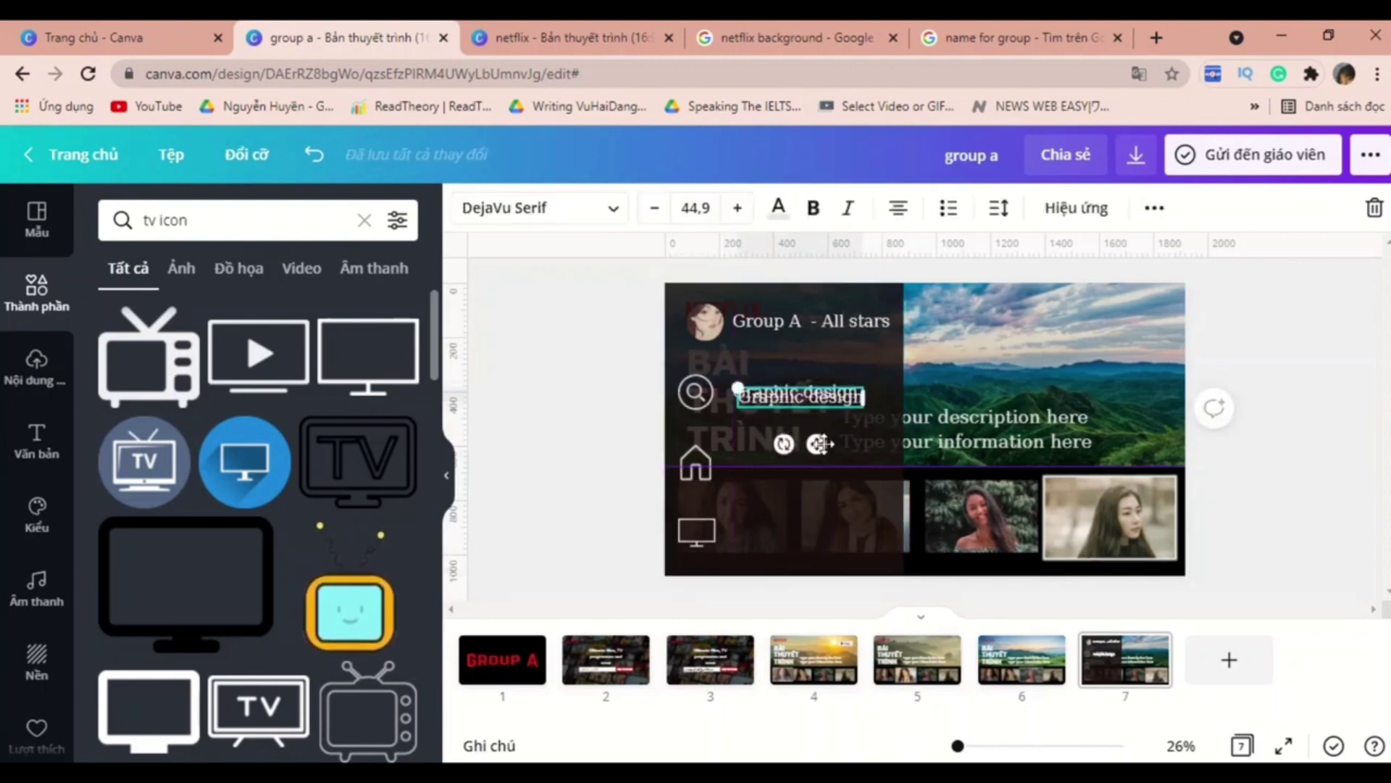
- Place a copy of the "Graphic design" label beside the house icon and change it to "Urbanization"
{"action": "left_click_drag", "start_coordinate": [811, 438], "coordinate": [812, 487]}
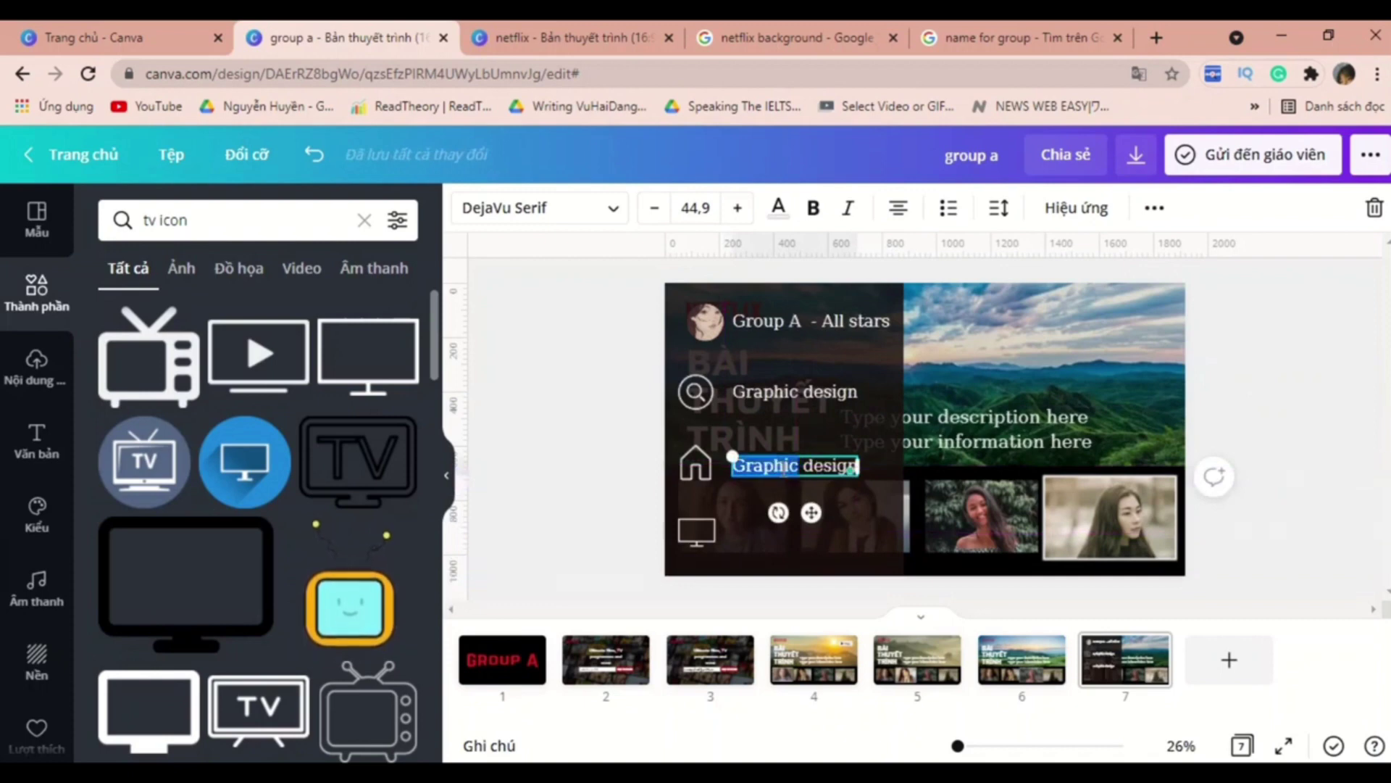
{"action": "key", "text": "BackSpace"}
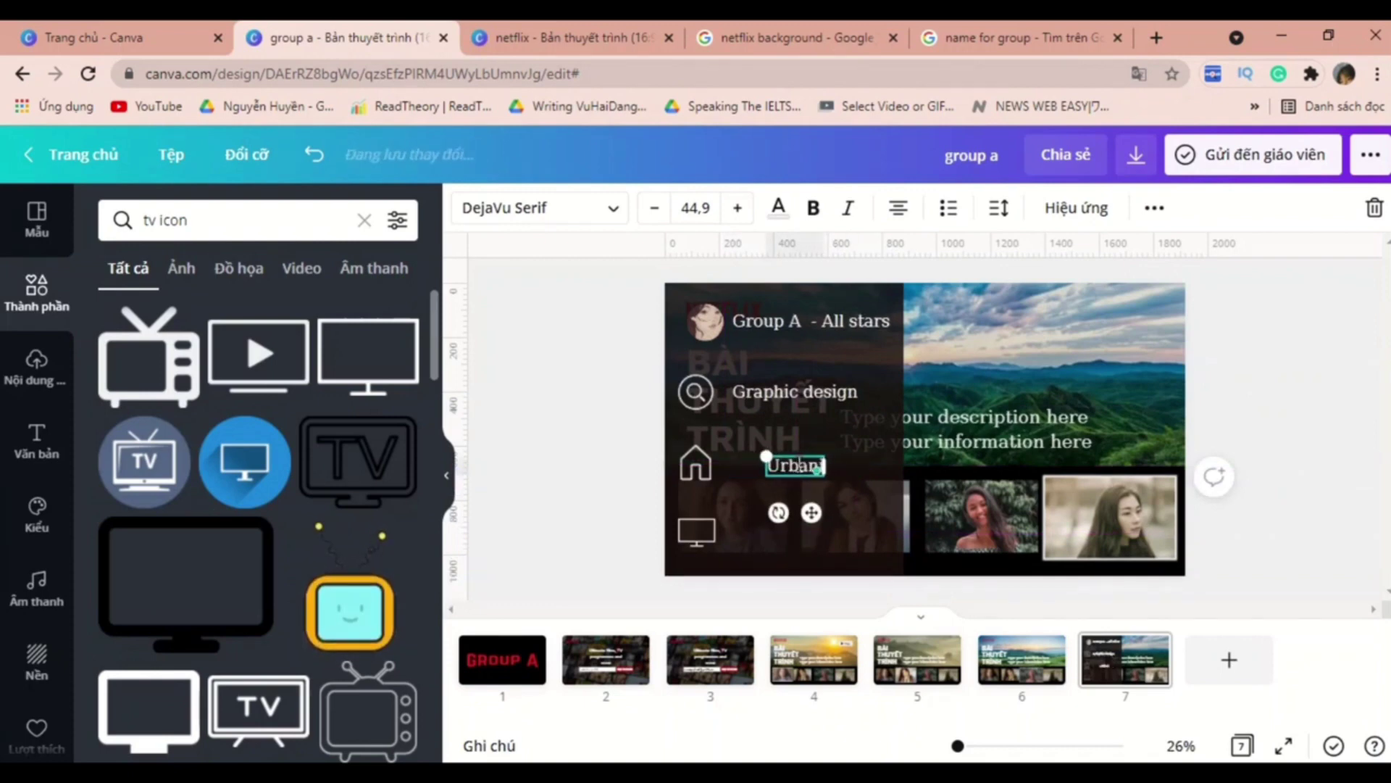
{"action": "mouse_move", "coordinate": [798, 466]}
{"action": "left_mouse_down"}
{"action": "mouse_move", "coordinate": [776, 469]}
{"action": "mouse_move", "coordinate": [786, 461]}
{"action": "left_mouse_up"}
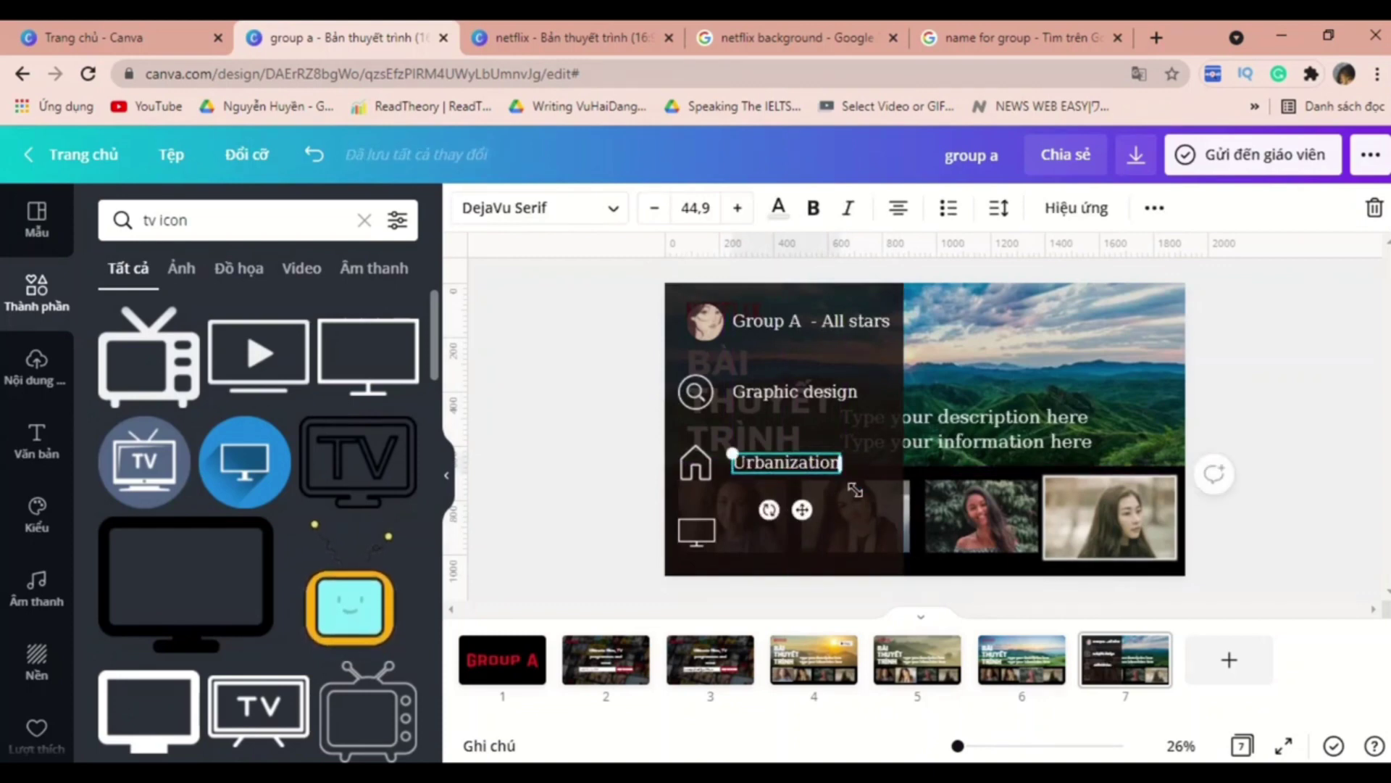
- Place a copy of the "Urbanization" label beside the TV icon and change it to "Environment"
{"action": "left_click_drag", "start_coordinate": [802, 510], "coordinate": [811, 574]}
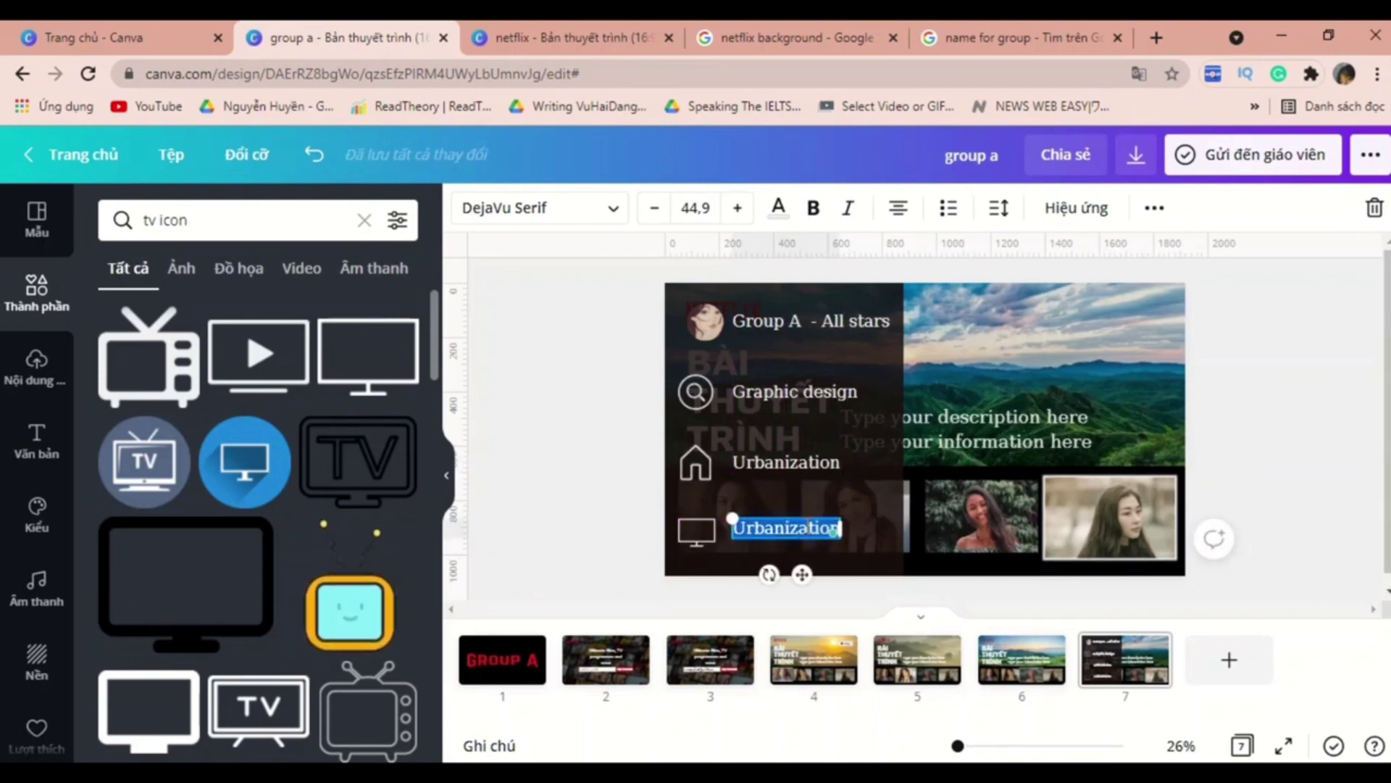
{"action": "key", "text": "ctrl+z"}
{"action": "left_click", "coordinate": [807, 529]}
{"action": "left_click", "coordinate": [809, 531]}
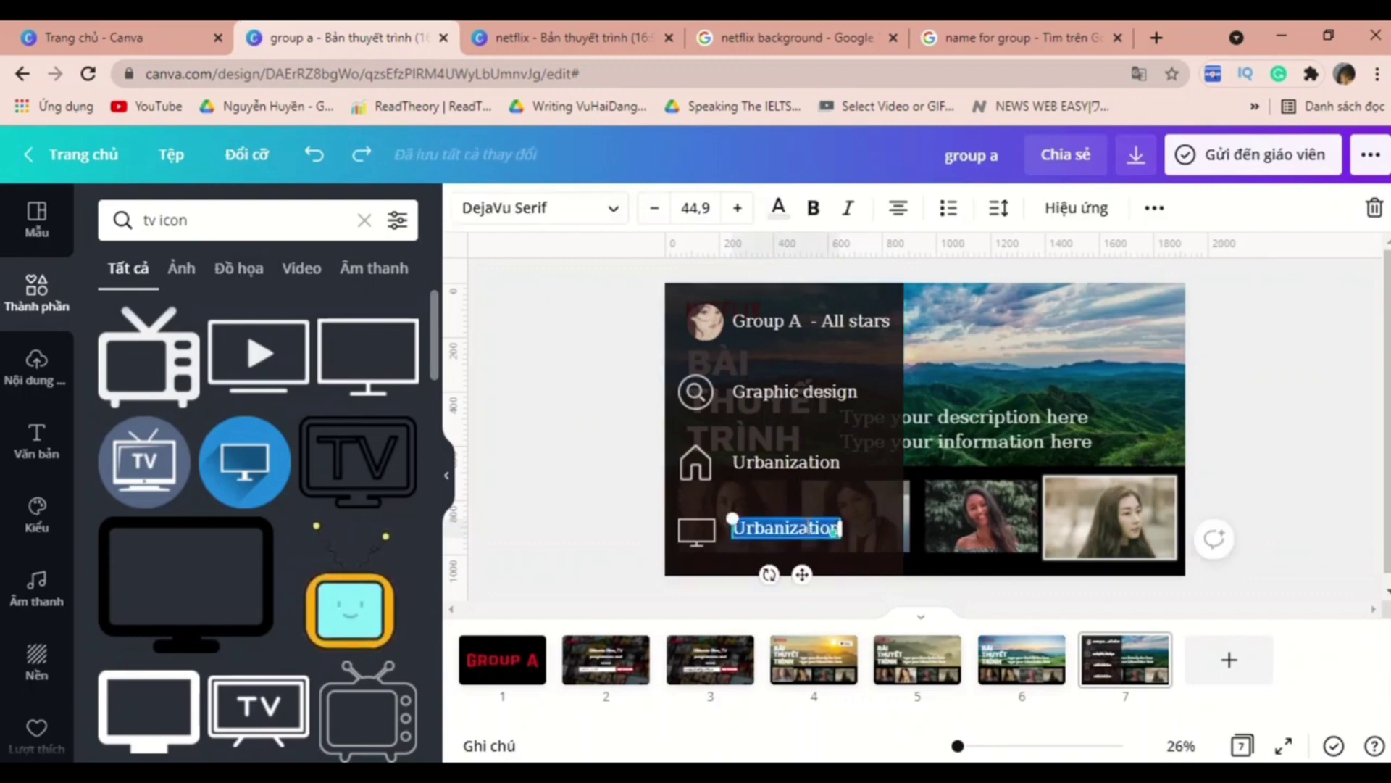
{"action": "key", "text": "BackSpace"}
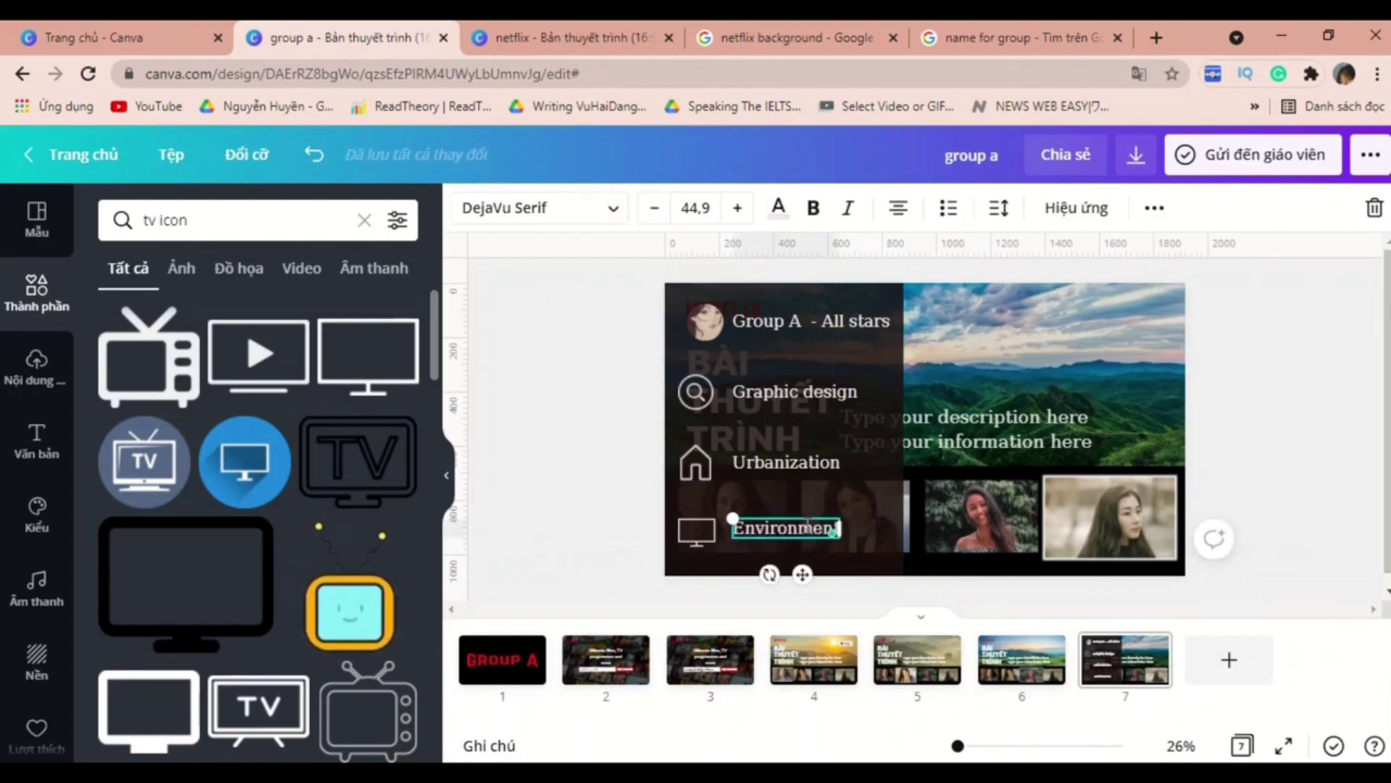
{"action": "left_click", "coordinate": [547, 459]}
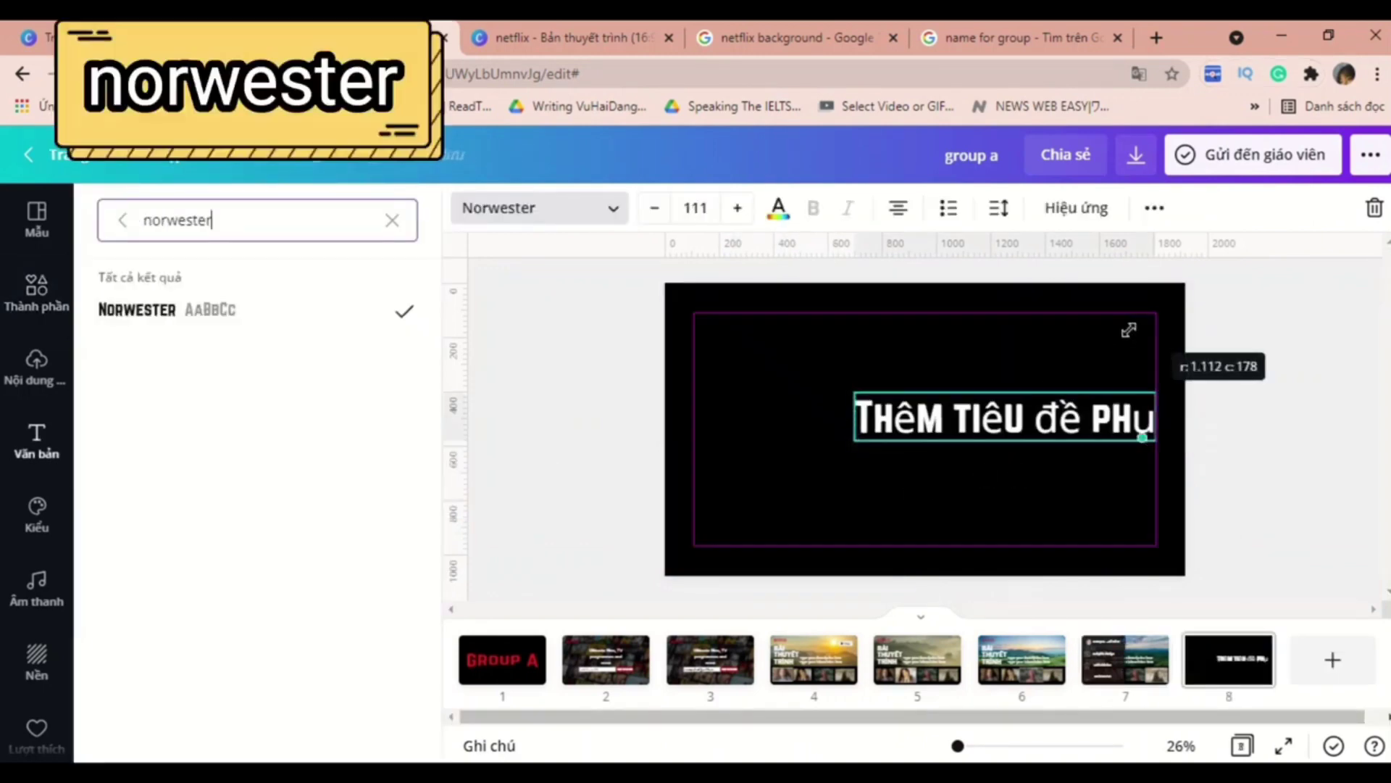
- Replace the Norwester placeholder subheading on page 8 with "GRAPHIC DESIGN" on two lines
{"action": "double_click", "coordinate": [1060, 420]}
{"action": "type", "text": "GRAPHIC"}
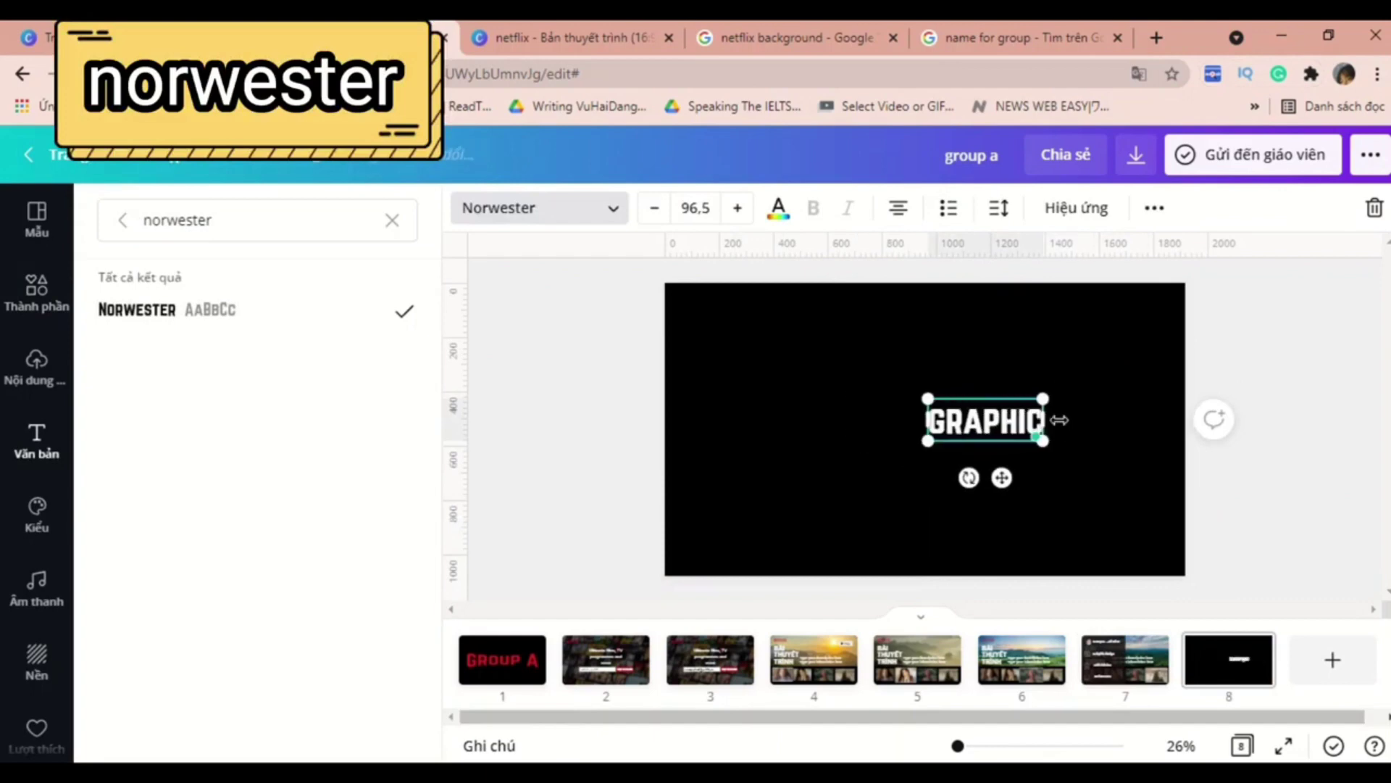
{"action": "key", "text": "Return"}
{"action": "type", "text": "DESIGN"}
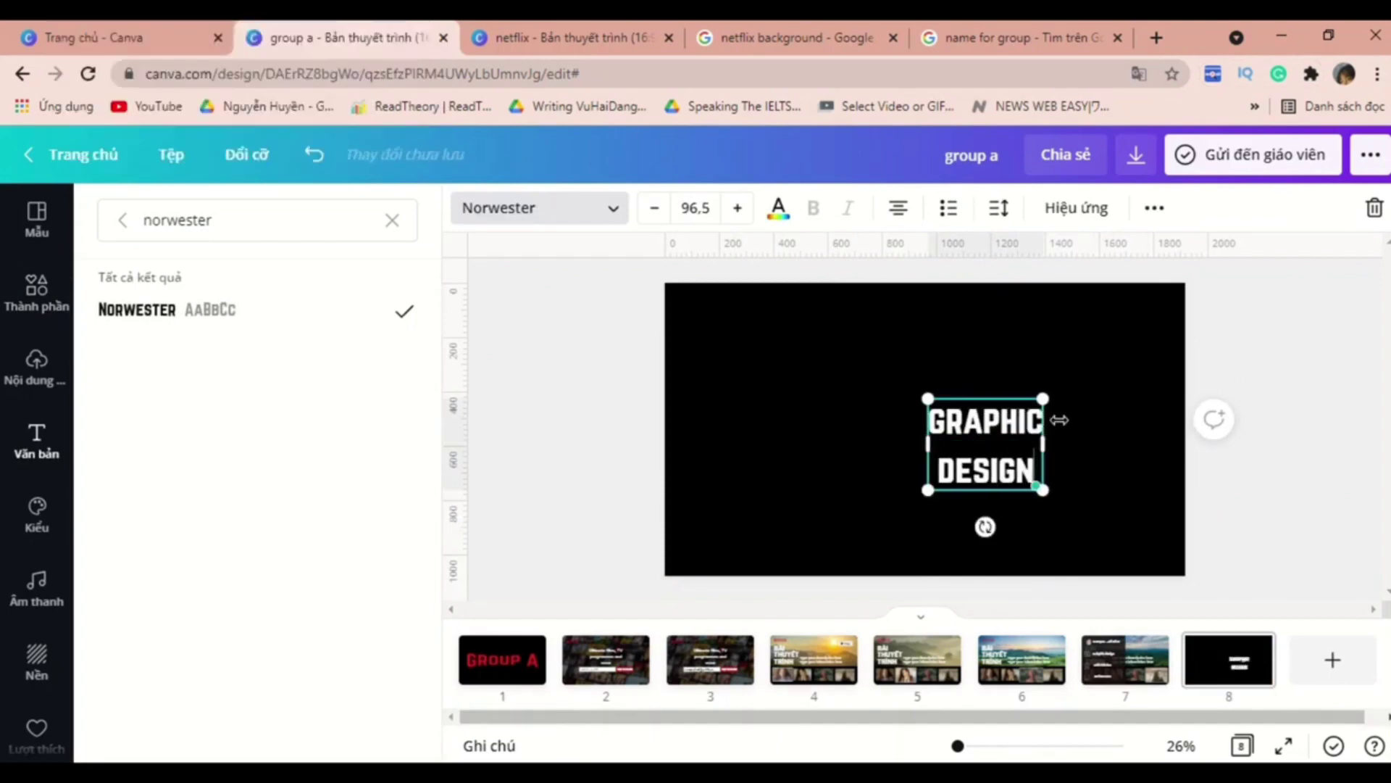
- Left-align the "GRAPHIC DESIGN" heading and tighten its line spacing
{"action": "left_click", "coordinate": [1077, 208]}
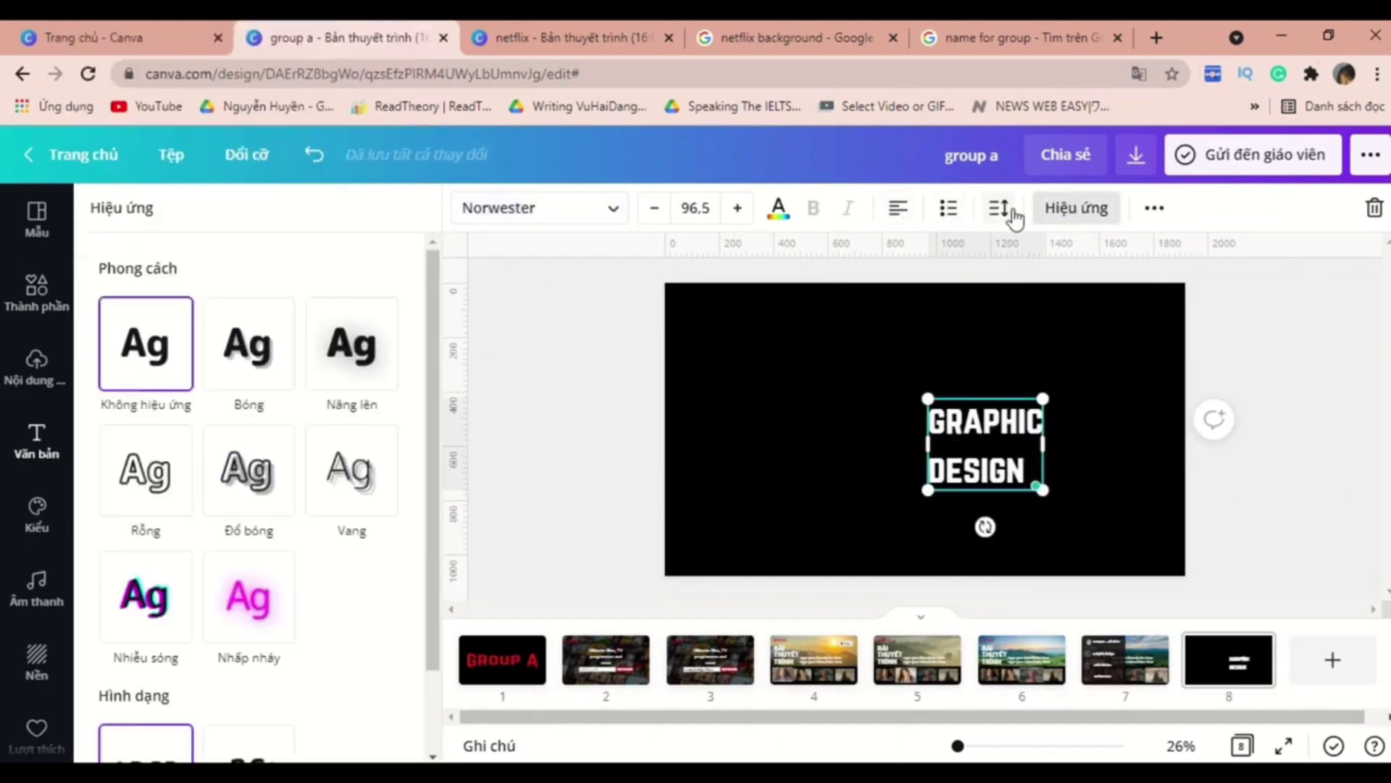
{"action": "left_click", "coordinate": [999, 208]}
{"action": "left_click_drag", "start_coordinate": [1205, 319], "coordinate": [1168, 319]}
{"action": "left_click", "coordinate": [1062, 450]}
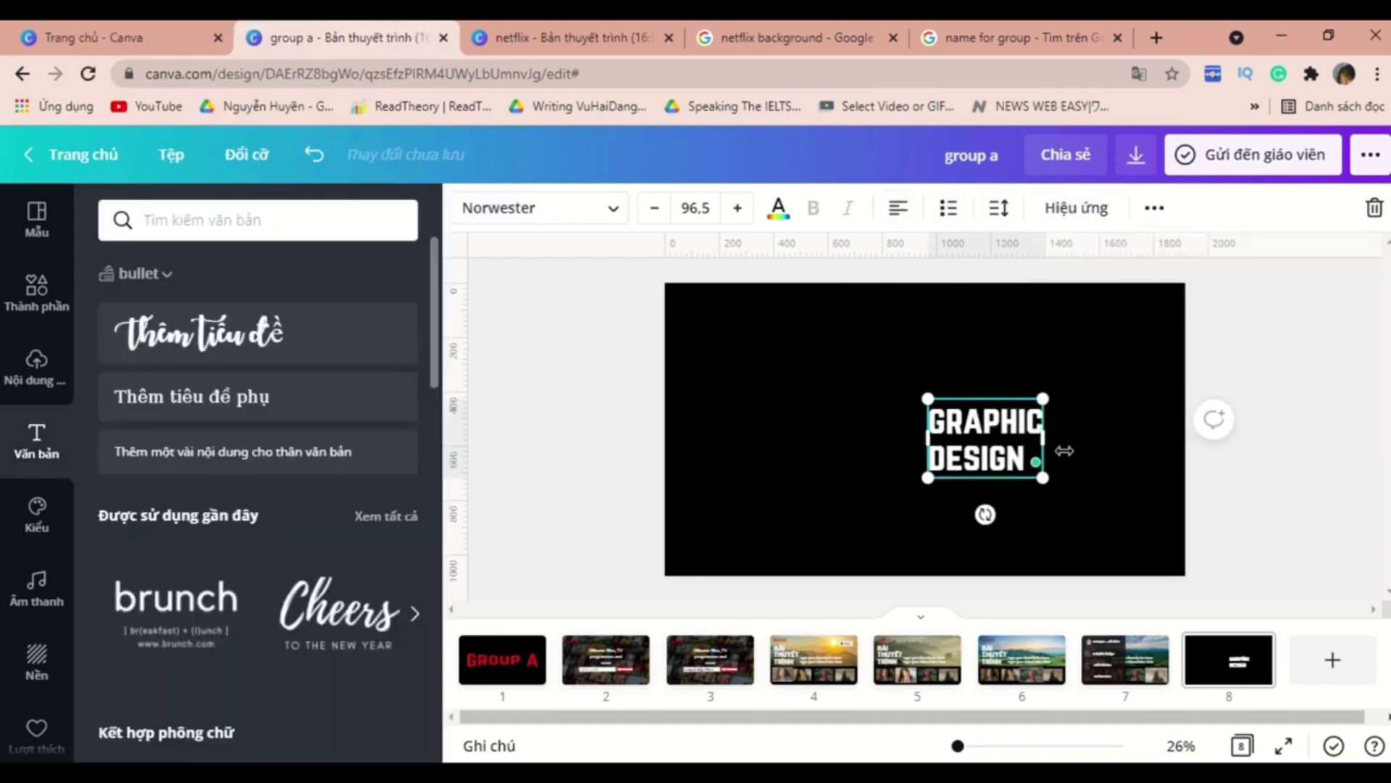
- Move the "GRAPHIC DESIGN" heading to the upper-left corner of page 8
{"action": "left_click", "coordinate": [1078, 435]}
{"action": "left_click_drag", "start_coordinate": [1001, 468], "coordinate": [766, 375]}
{"action": "left_click", "coordinate": [1025, 329]}
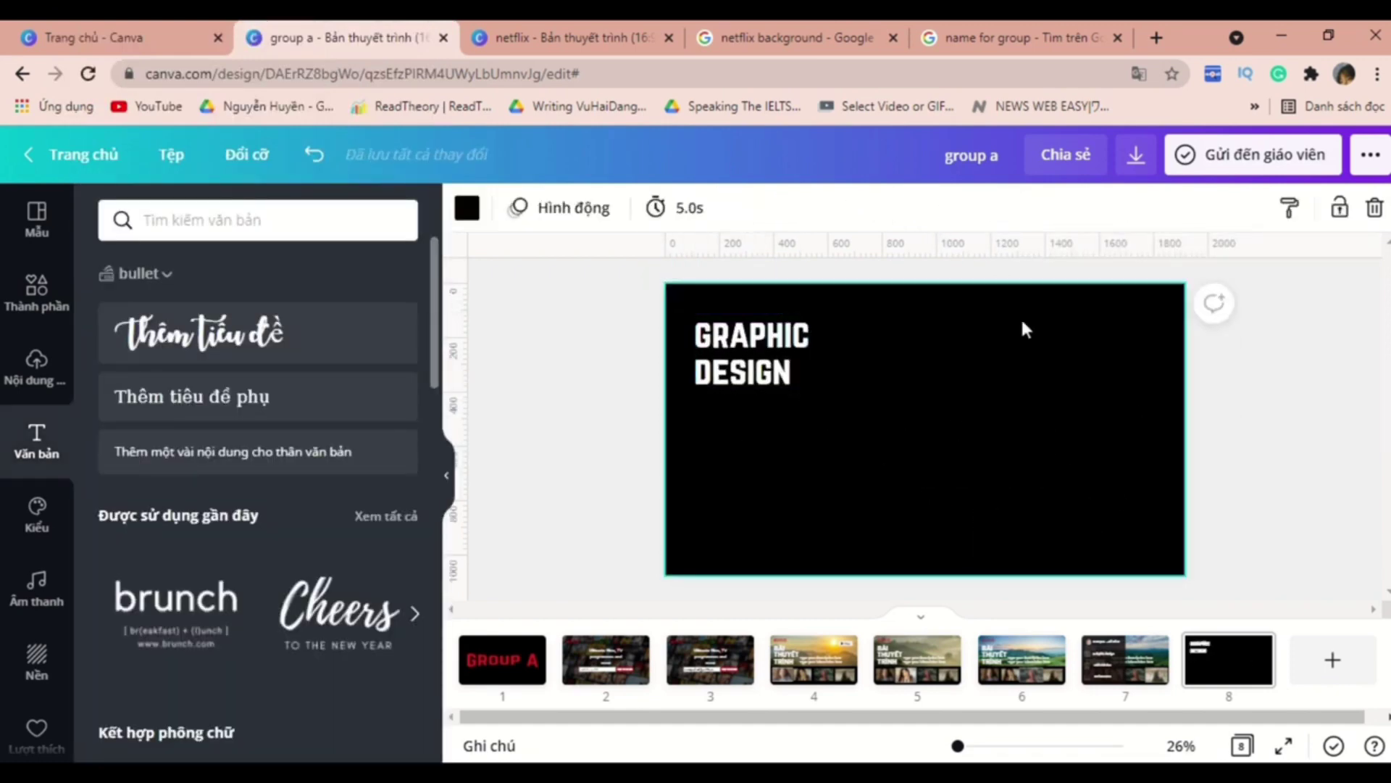
- Add the uploaded New York skyline photo along the right side of page 8 and enlarge it to about 599 × 864
{"action": "left_click", "coordinate": [36, 366]}
{"action": "scroll", "coordinate": [304, 471], "scroll_direction": "down", "scroll_amount": 5}
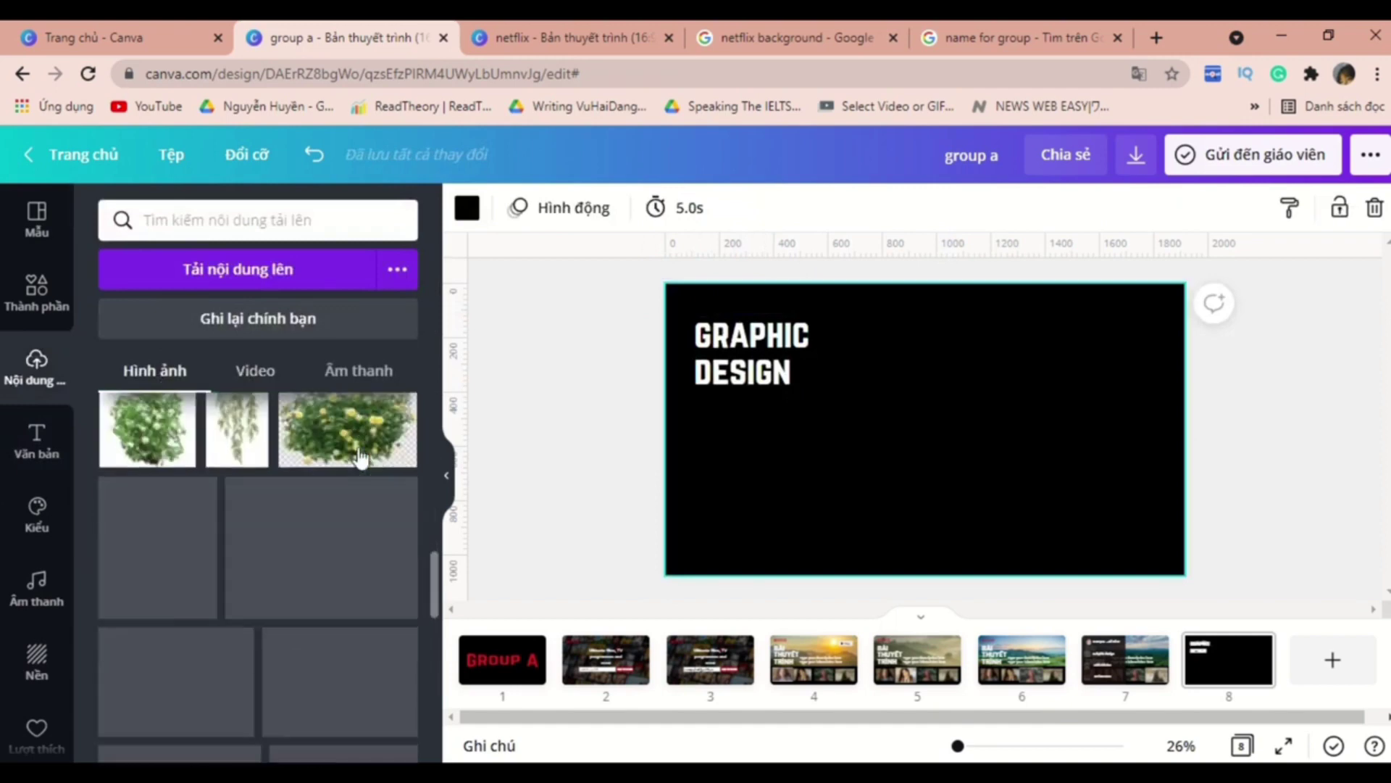
{"action": "left_click_drag", "start_coordinate": [200, 635], "coordinate": [1091, 435]}
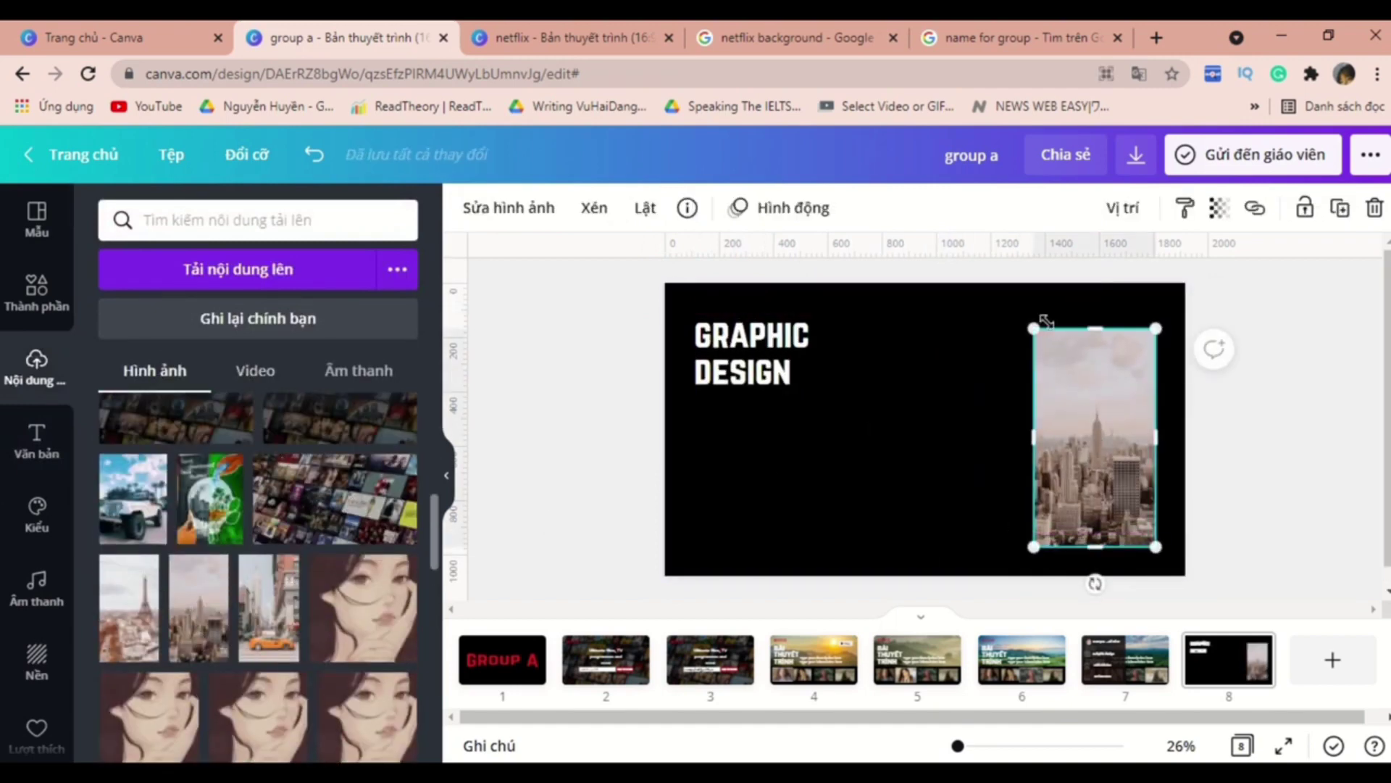
{"action": "left_click_drag", "start_coordinate": [1034, 323], "coordinate": [1025, 312]}
{"action": "left_click", "coordinate": [1294, 352]}
{"action": "left_click", "coordinate": [1091, 435]}
{"action": "left_click_drag", "start_coordinate": [1025, 429], "coordinate": [987, 420]}
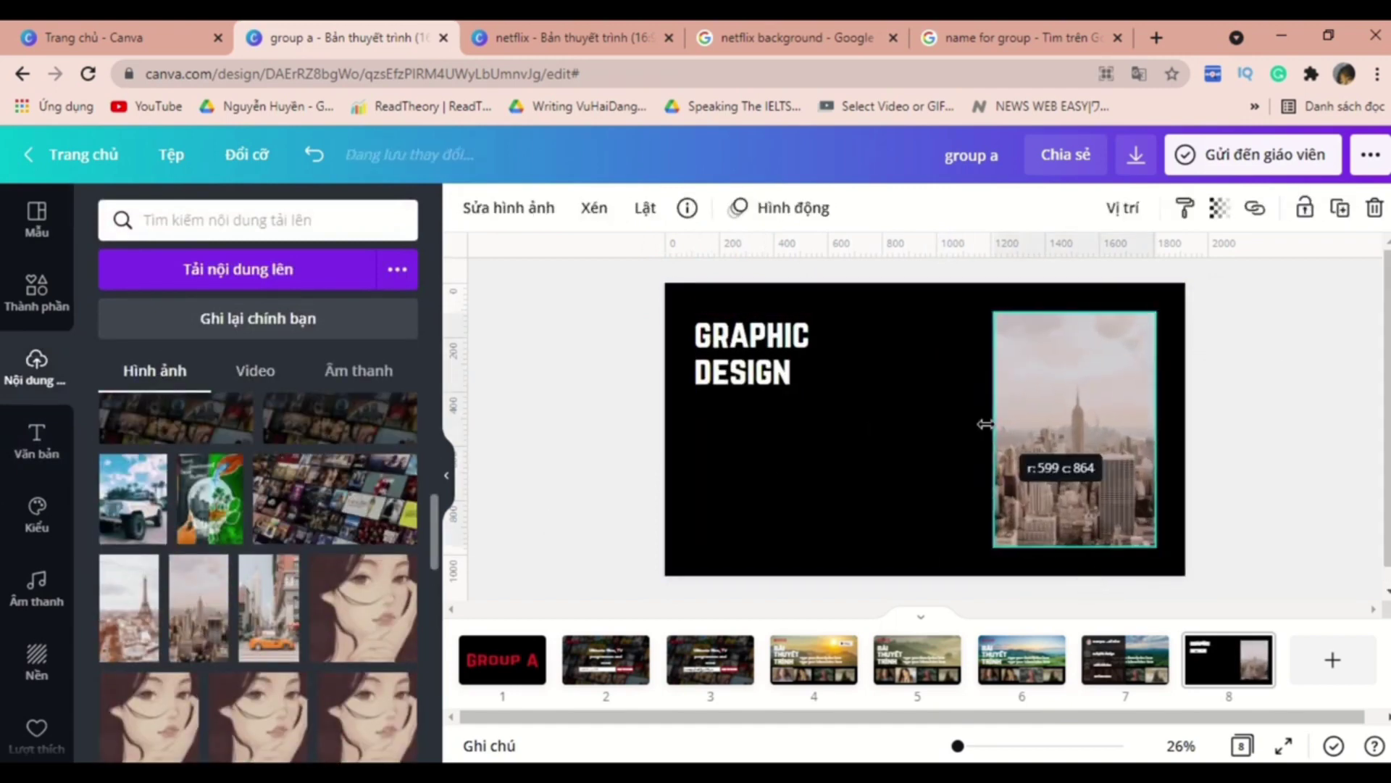
{"action": "left_click", "coordinate": [1261, 406]}
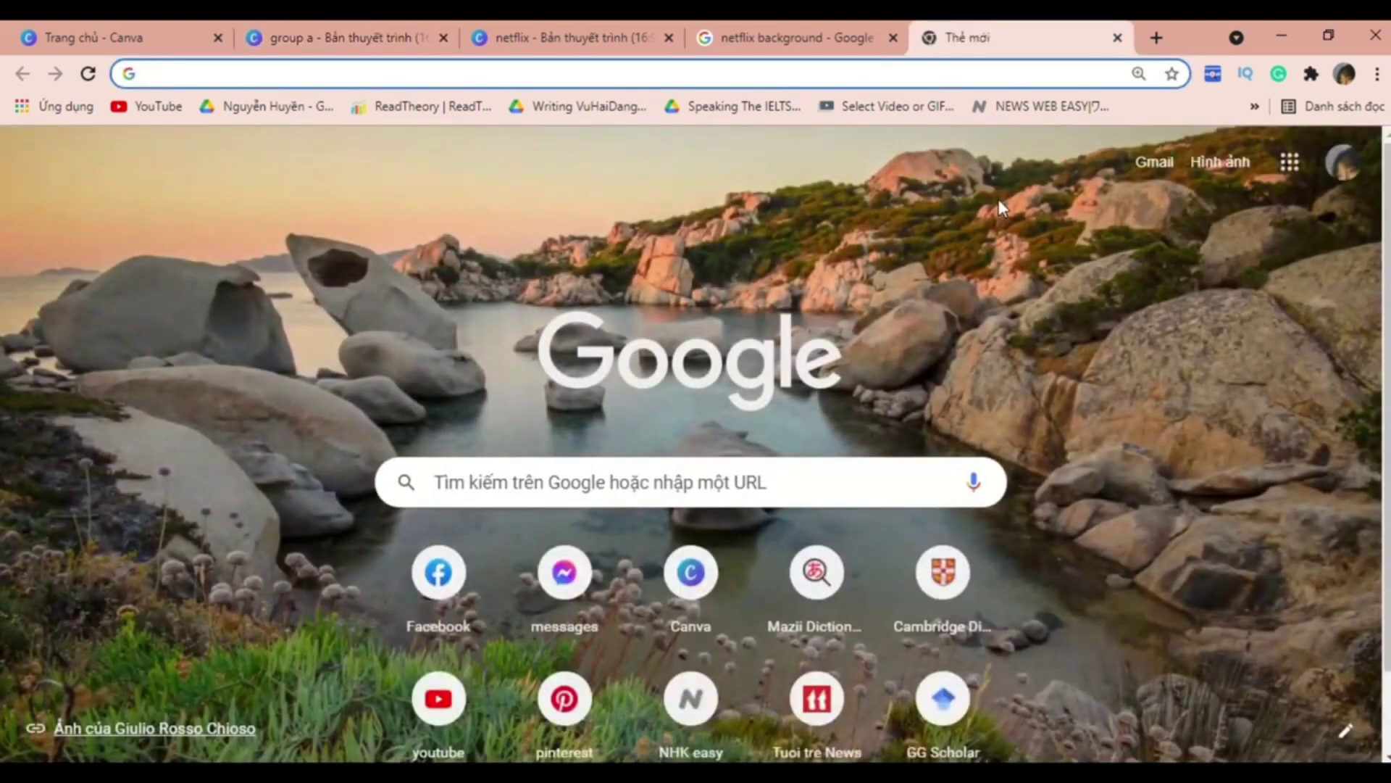
- Search the web for dummy text and find the "Why do we use it?" passage on lipsum.com
{"action": "type", "text": "dumm"}
{"action": "key", "text": "Return"}
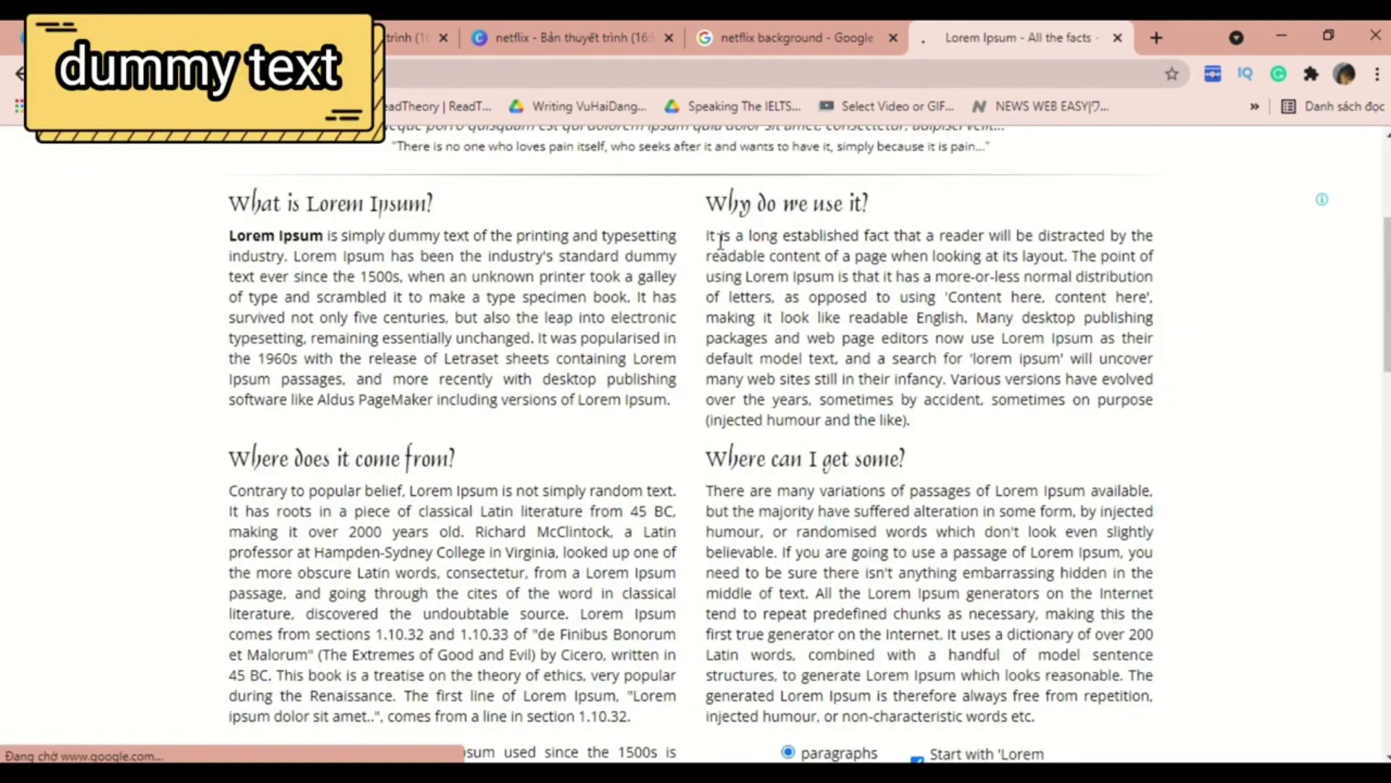
{"action": "triple_click", "coordinate": [721, 241]}
{"action": "left_click", "coordinate": [724, 255]}
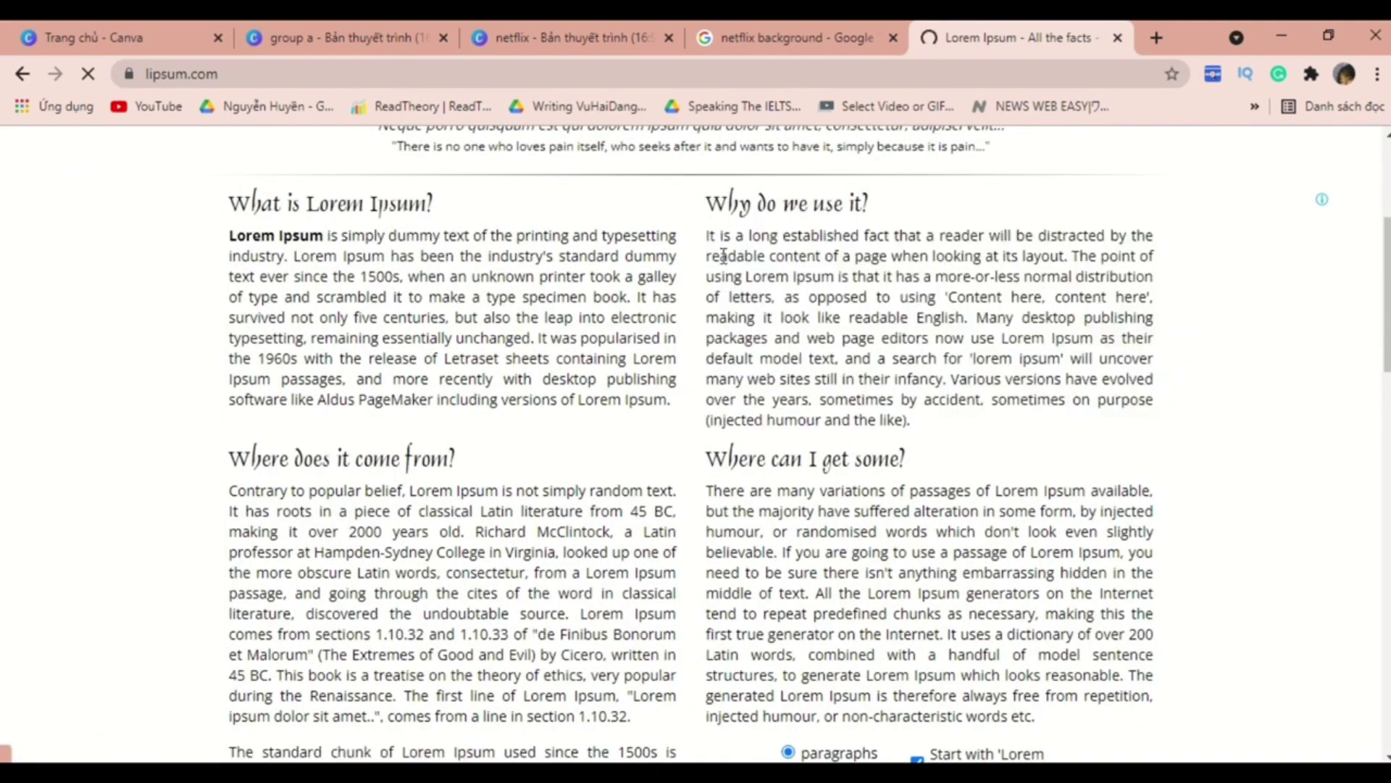
{"action": "left_click_drag", "start_coordinate": [716, 234], "coordinate": [761, 293]}
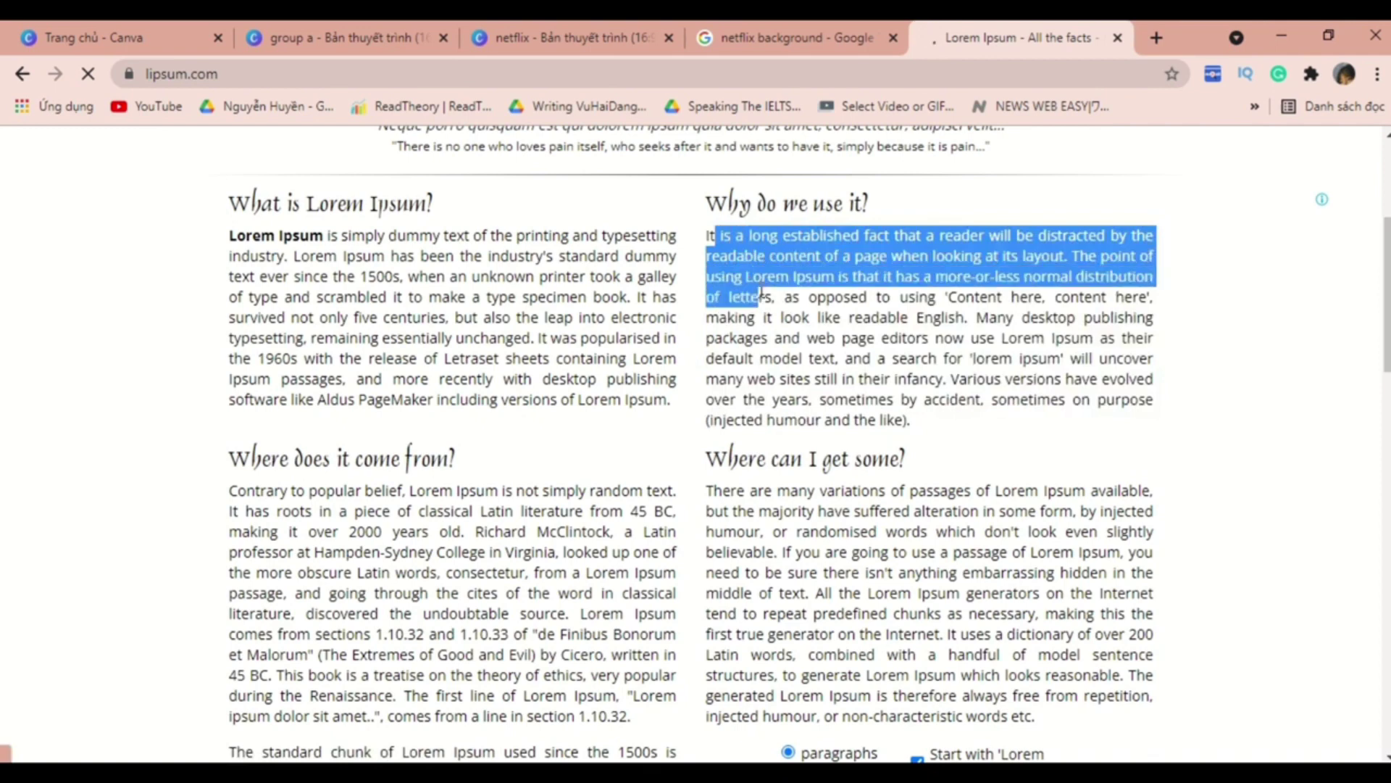
{"action": "left_click", "coordinate": [774, 264]}
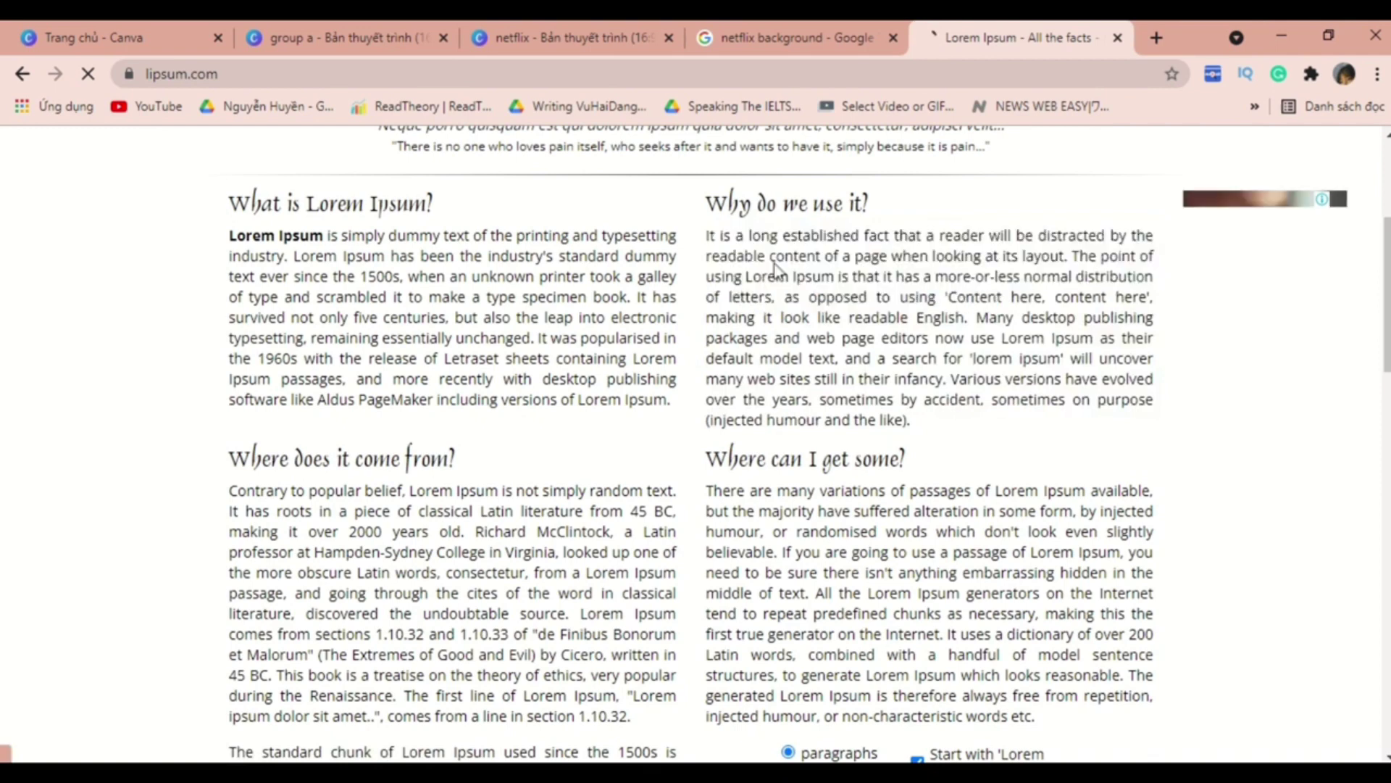
- Copy dummy text from the "Why do we use it?" passage into a bulleted list under the page 8 heading in Canva
{"action": "triple_click", "coordinate": [707, 234]}
{"action": "left_click", "coordinate": [707, 293], "text": "shift"}
{"action": "key", "text": "ctrl+2"}
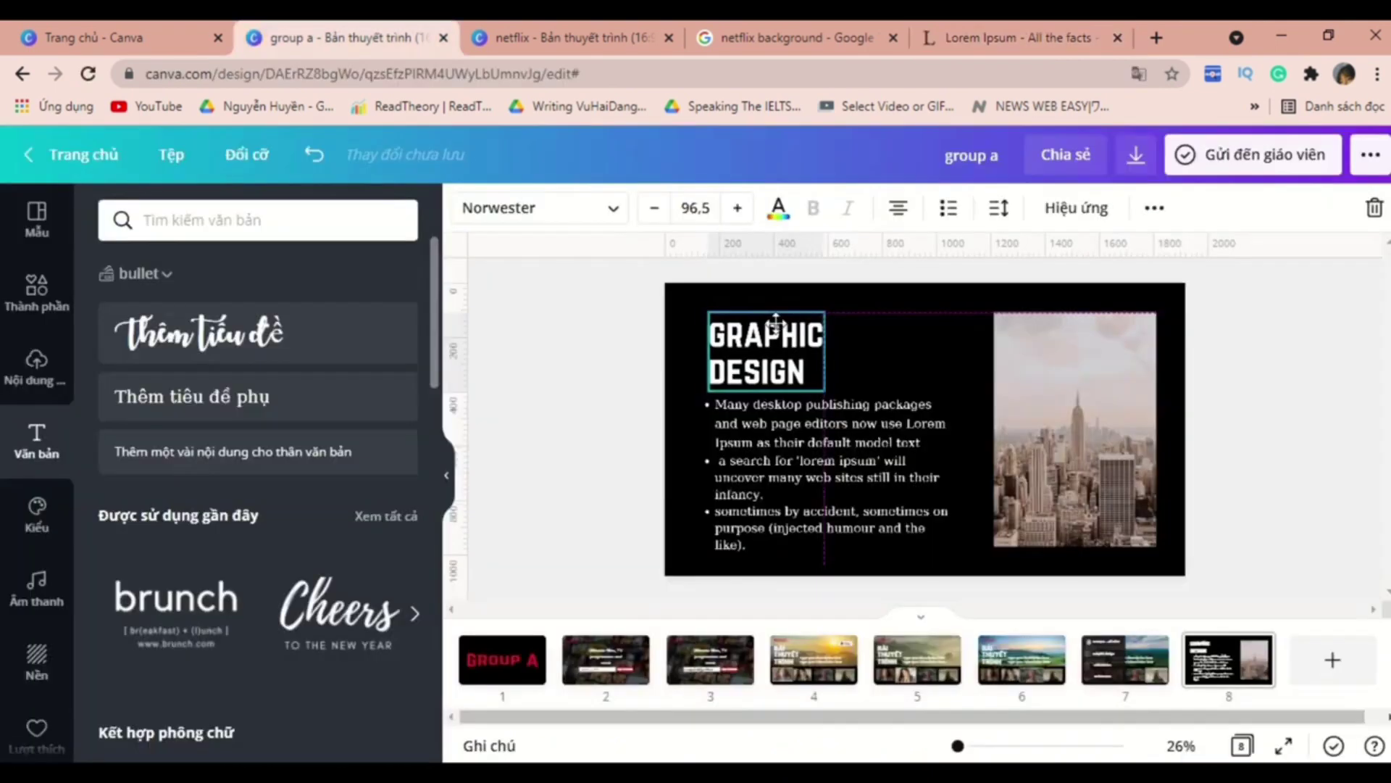
{"action": "left_click", "coordinate": [942, 333]}
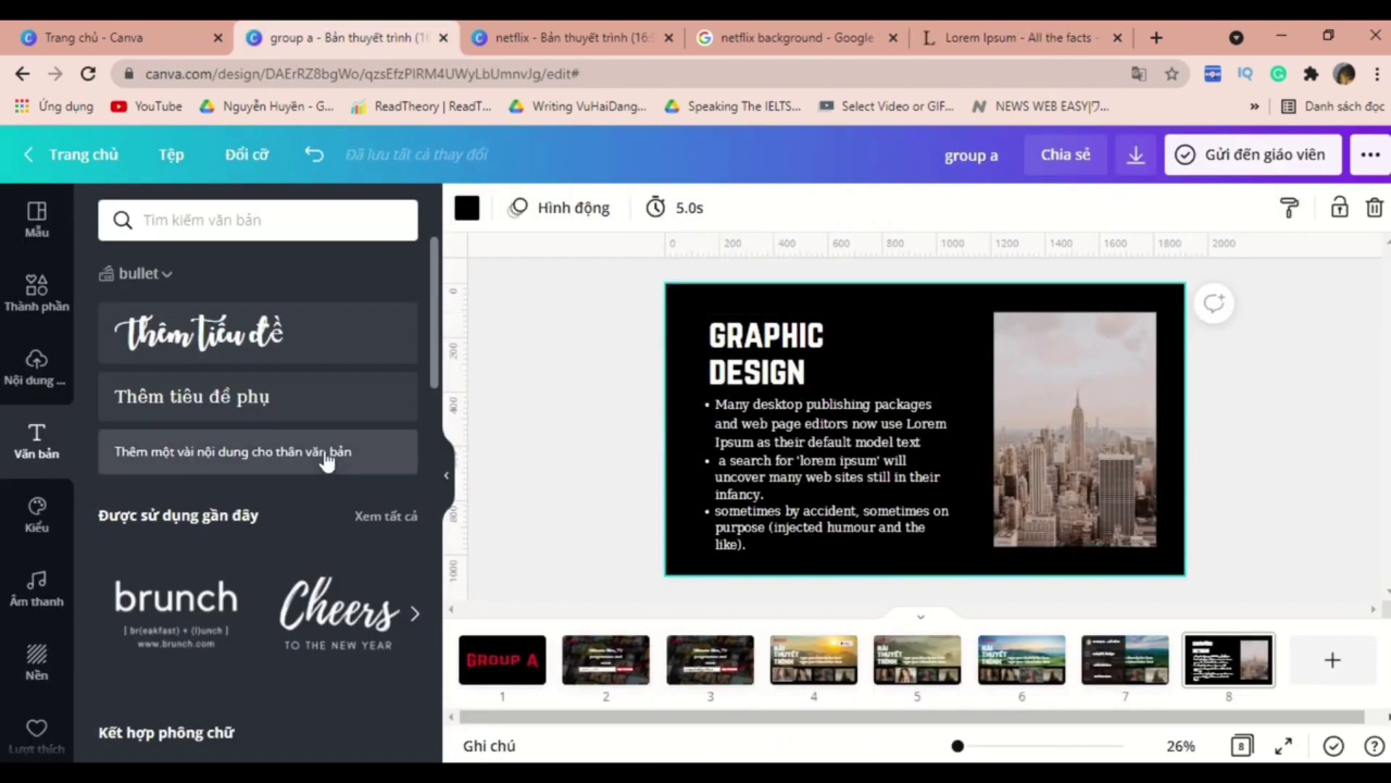
- Search the elements for "return" and add an icon from the results to page 8
{"action": "scroll", "coordinate": [145, 406], "scroll_direction": "down", "scroll_amount": 1}
{"action": "left_click", "coordinate": [40, 290]}
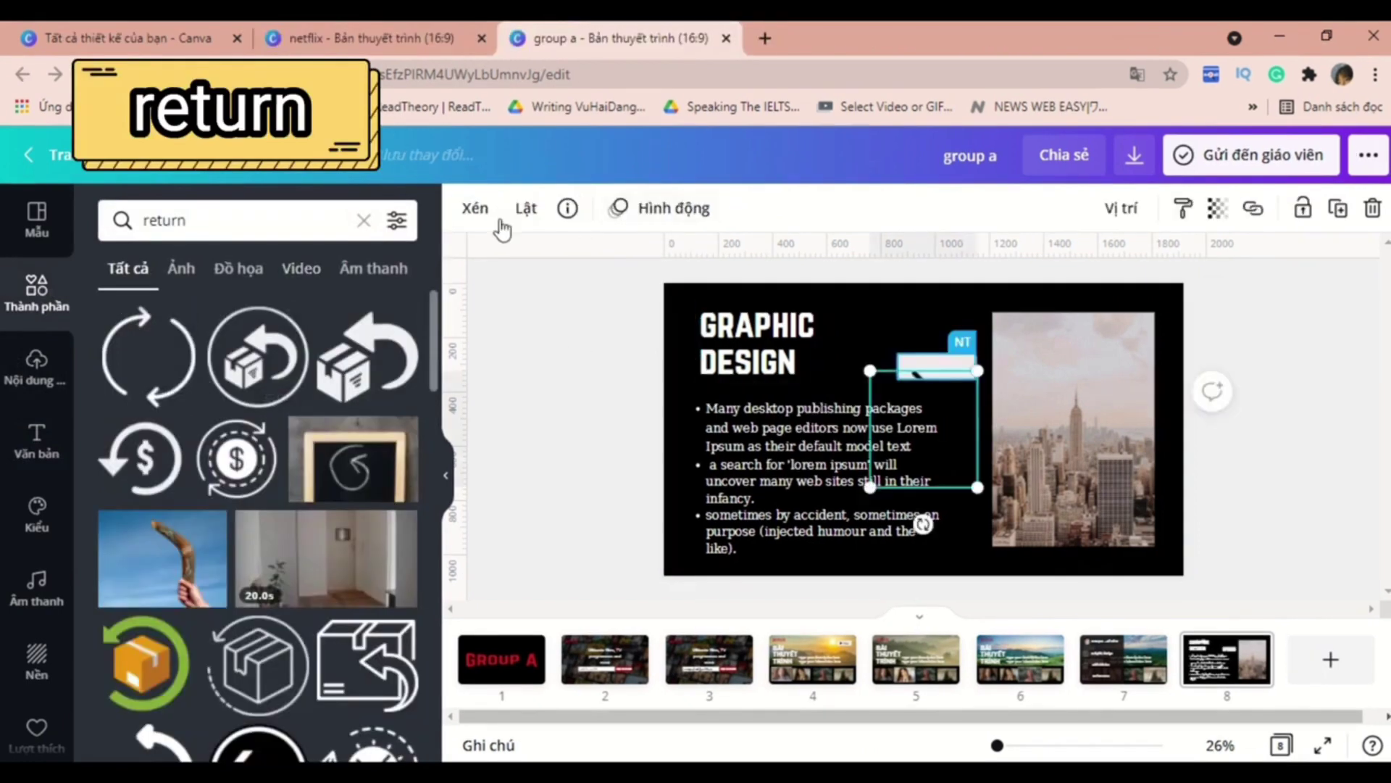
- Recolor the return icon near-black, shrink it and place it at the left end of the light button box on page 8
{"action": "left_click", "coordinate": [525, 212]}
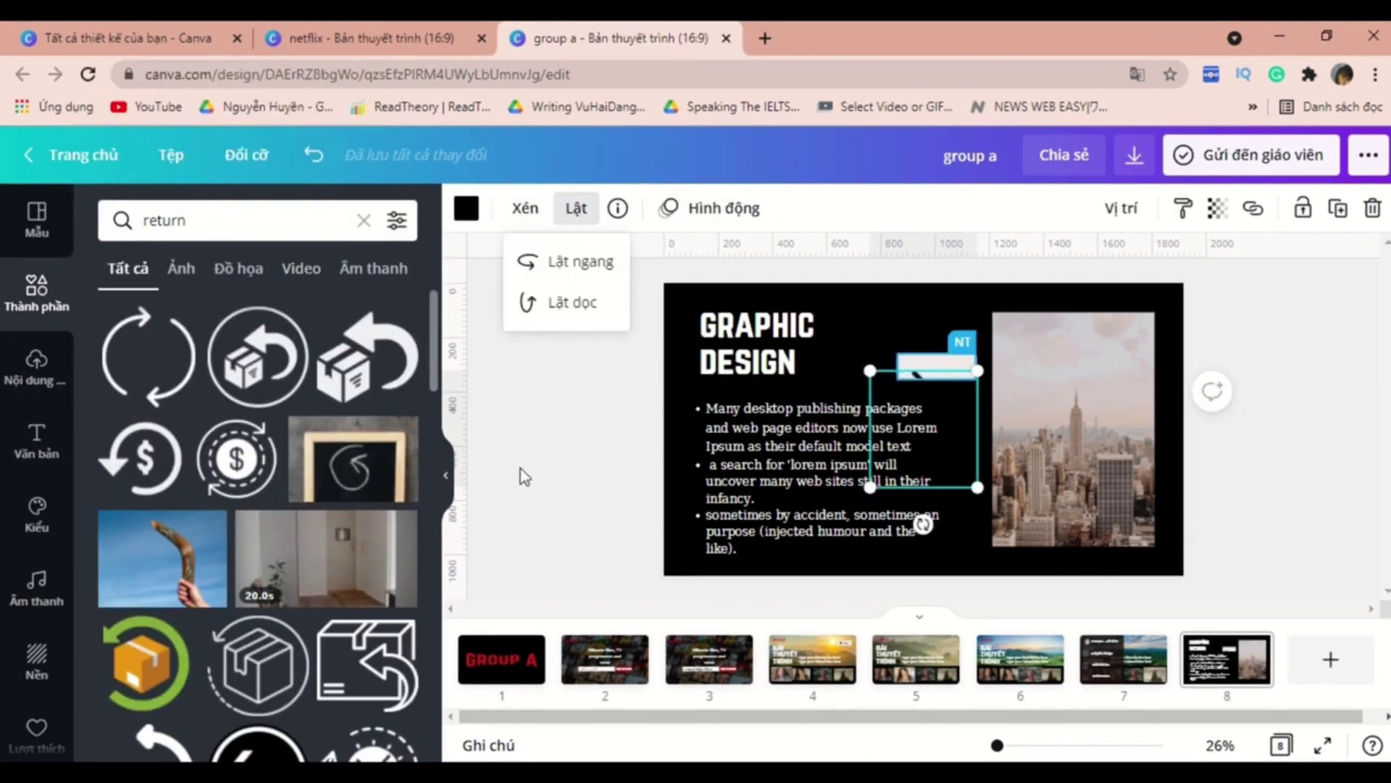
{"action": "left_click", "coordinate": [466, 208]}
{"action": "left_click_drag", "start_coordinate": [978, 370], "coordinate": [912, 365]}
{"action": "scroll", "coordinate": [912, 364], "scroll_direction": "up", "scroll_amount": 3}
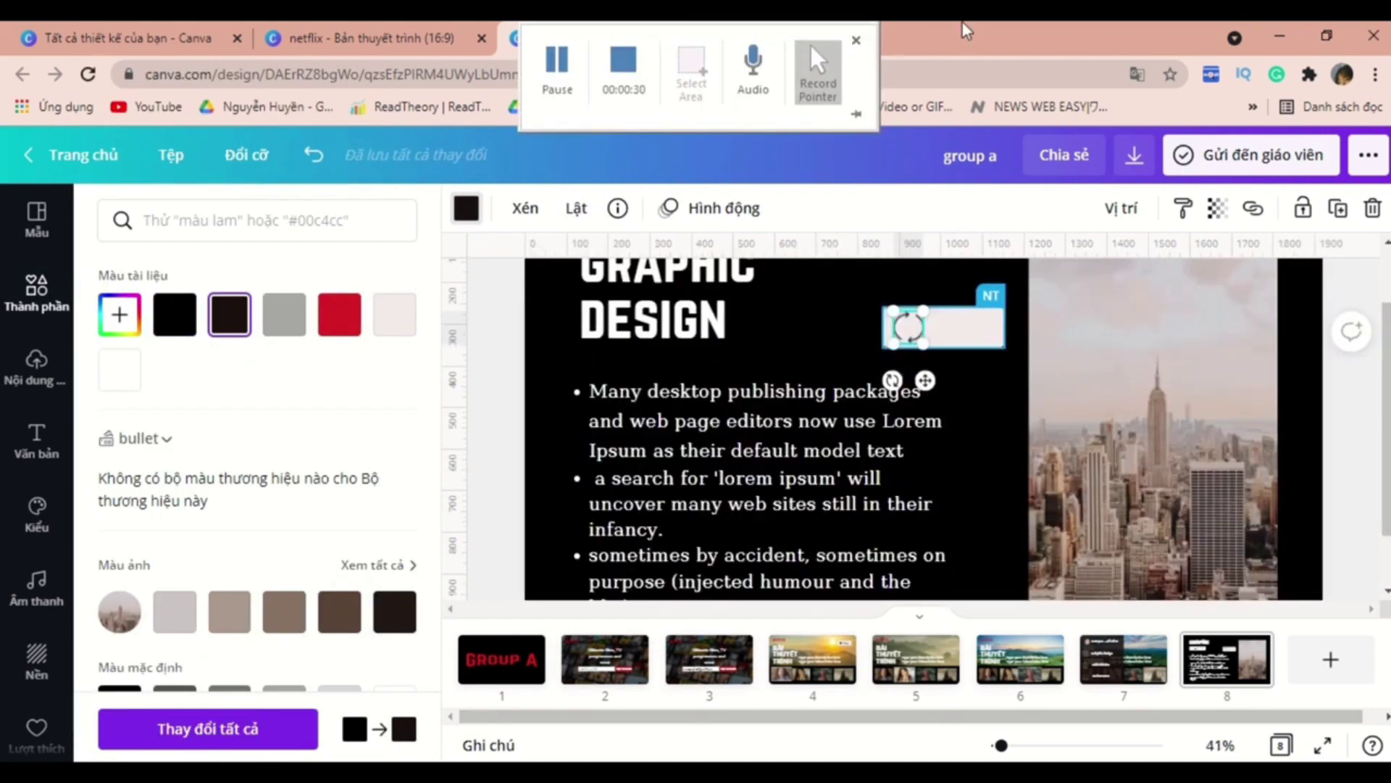
{"action": "left_click_drag", "start_coordinate": [915, 281], "coordinate": [907, 289]}
{"action": "left_click", "coordinate": [1006, 366]}
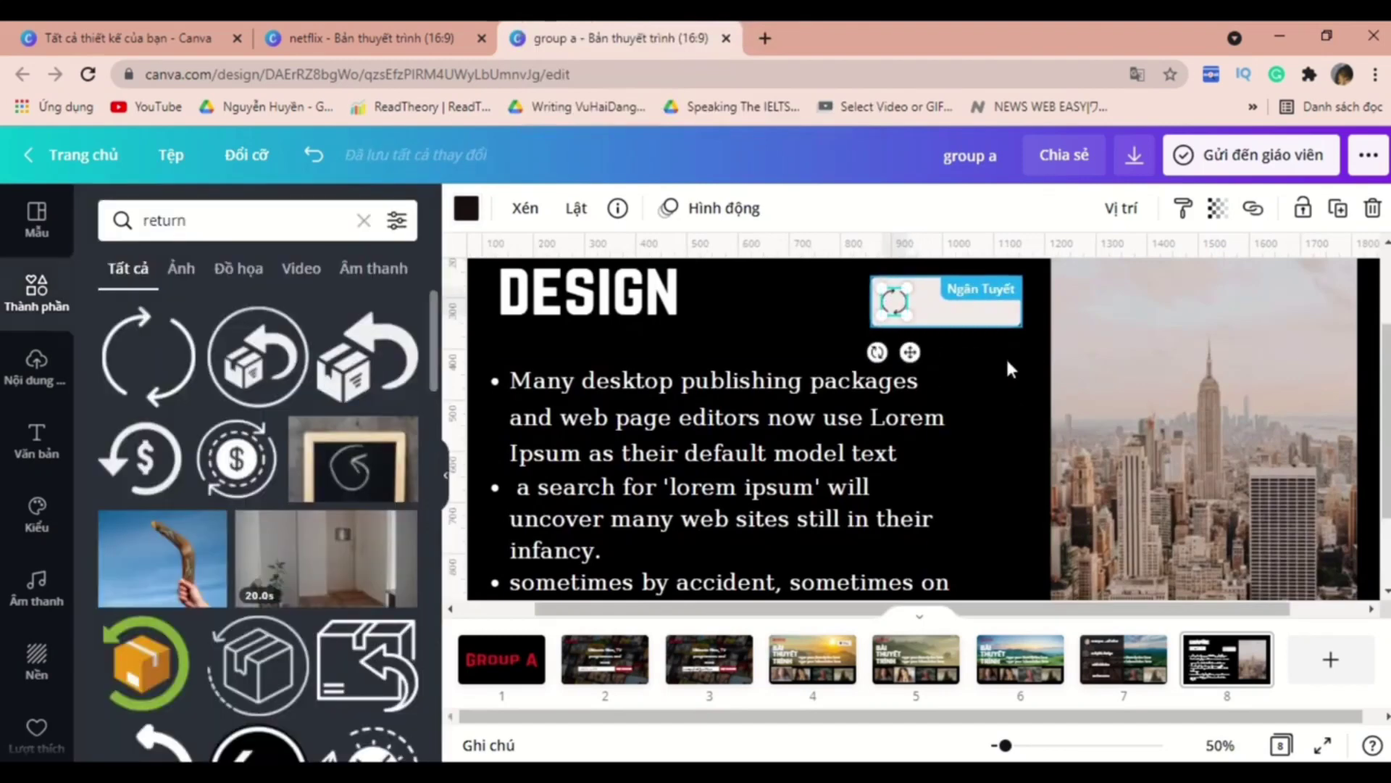
- Add a near-black "Back" label in the Now font at size 44.8 beside the return icon inside the button box
{"action": "left_click", "coordinate": [36, 442]}
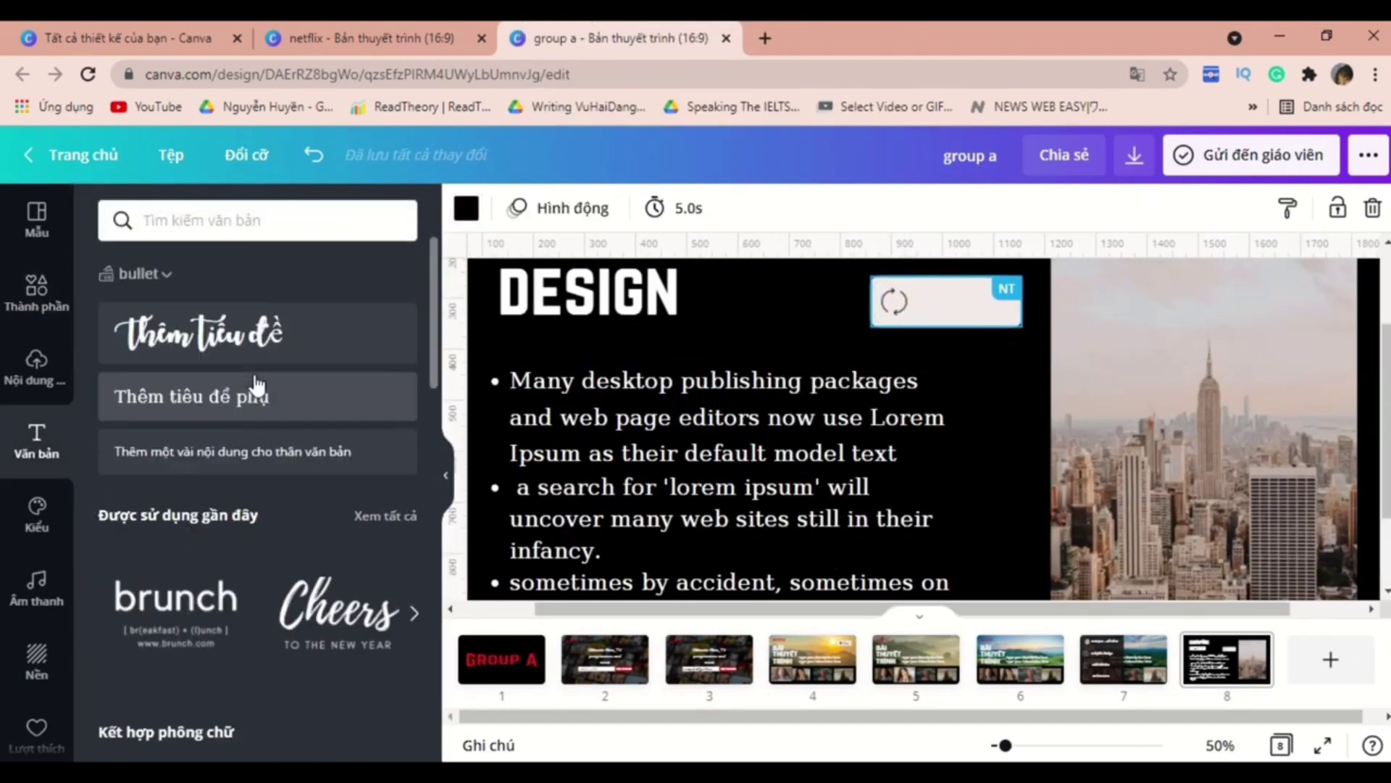
{"action": "left_click", "coordinate": [257, 392]}
{"action": "left_click", "coordinate": [539, 208]}
{"action": "type", "text": "now"}
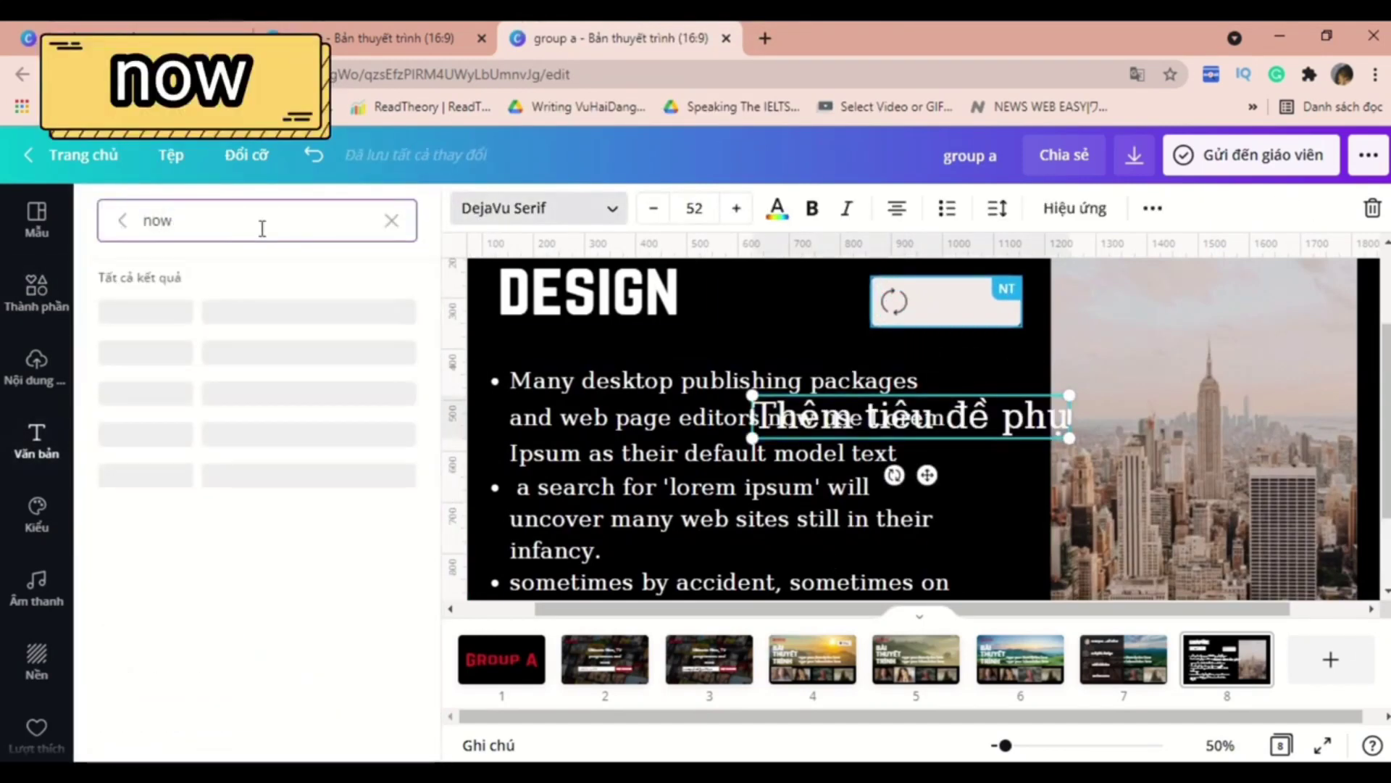
{"action": "left_click", "coordinate": [159, 555]}
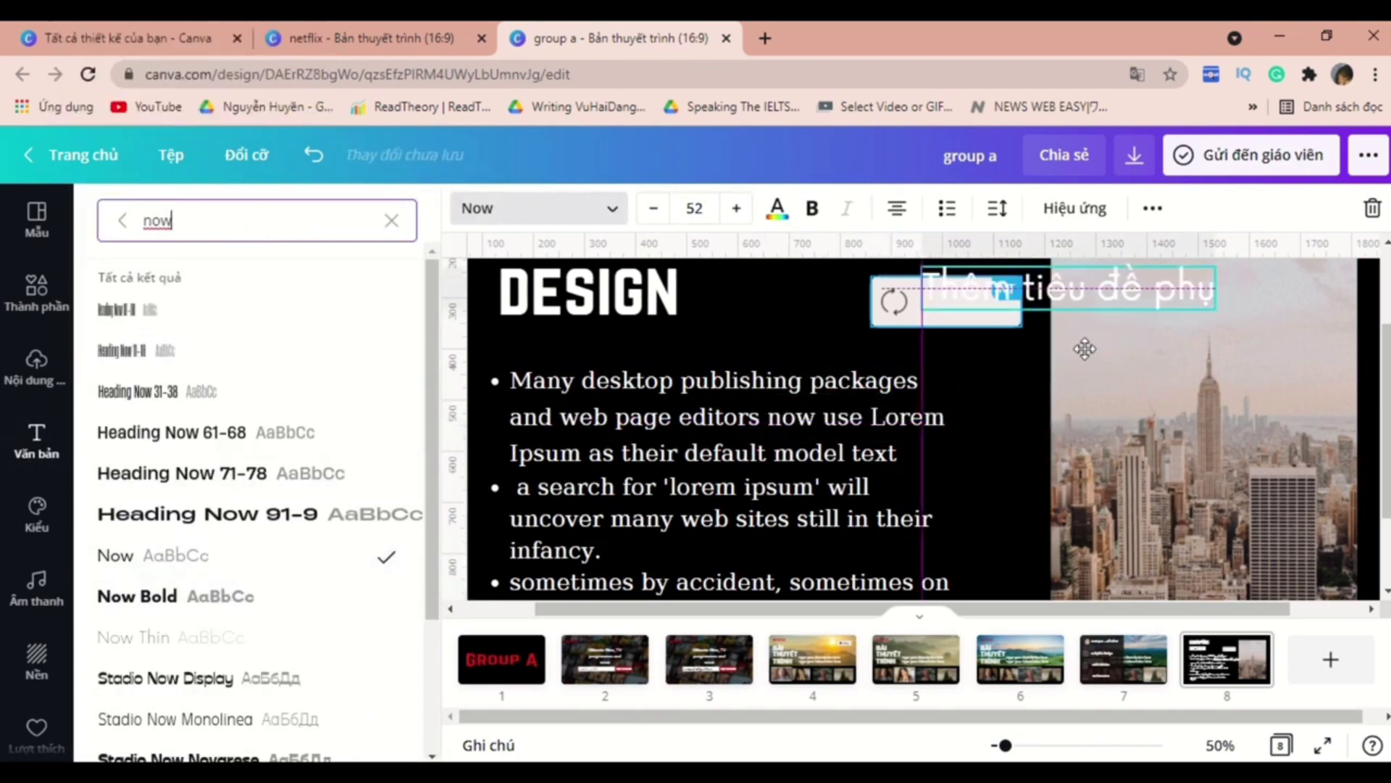
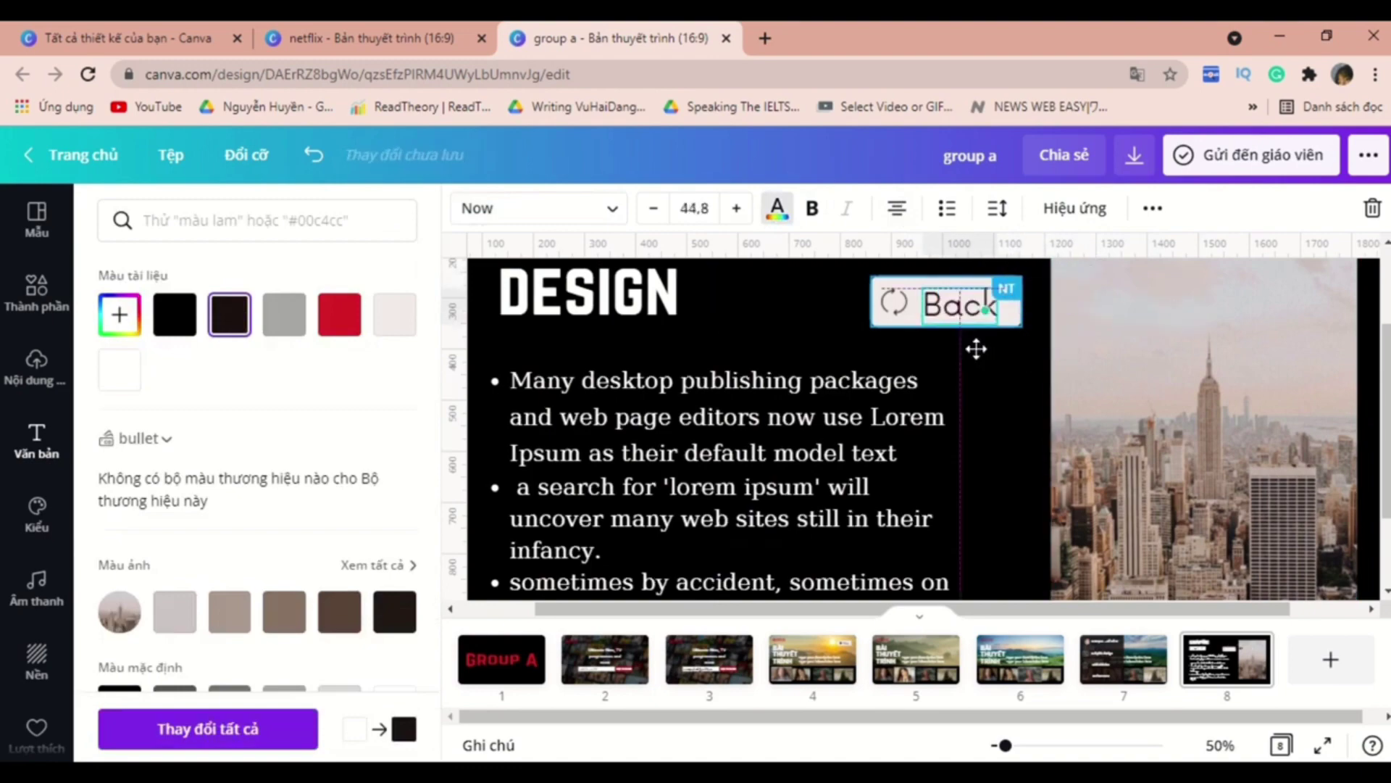
{"action": "left_click", "coordinate": [789, 310]}
{"action": "left_click", "coordinate": [950, 304]}
{"action": "scroll", "coordinate": [1010, 438], "scroll_direction": "down", "scroll_amount": 3}
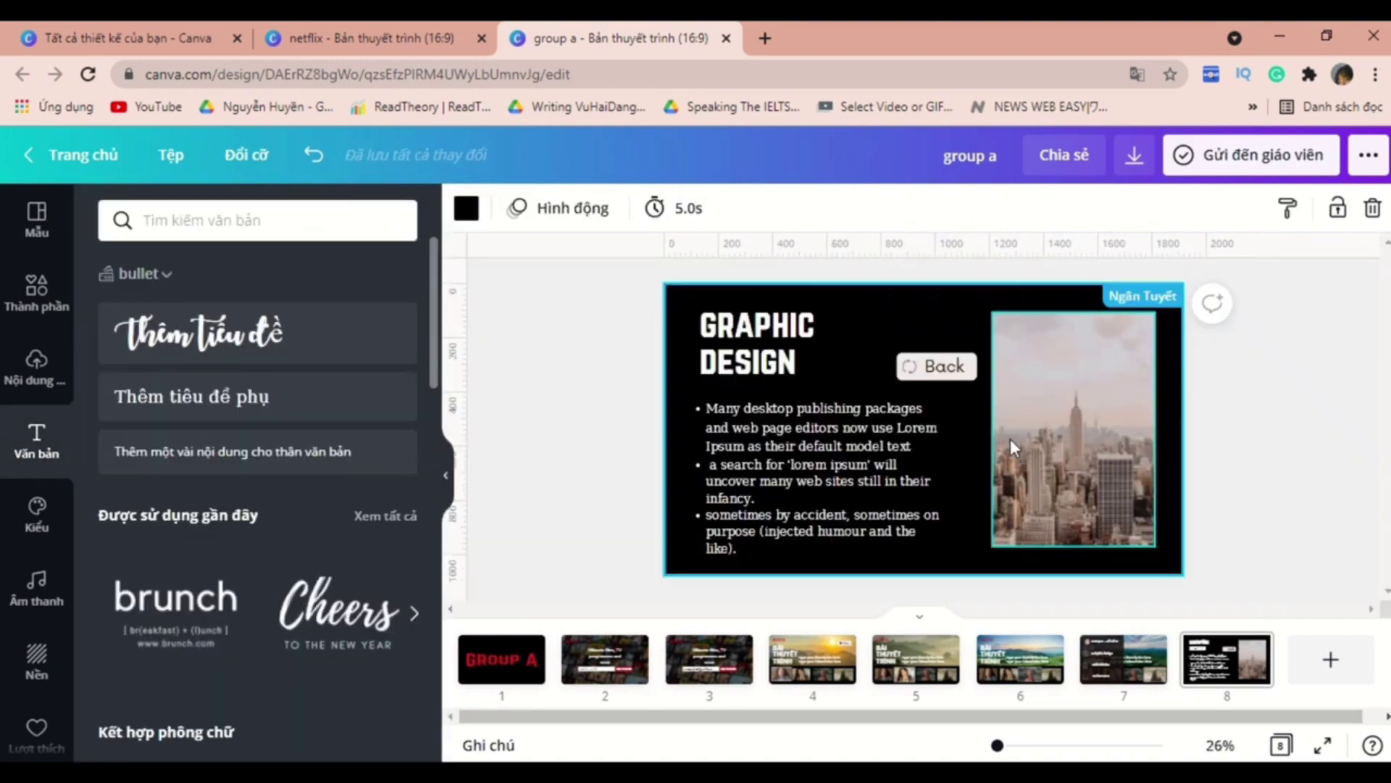
- Browse the "city" photo results and add the wide skyscraper skyline photo to page 8
{"action": "left_click", "coordinate": [43, 319]}
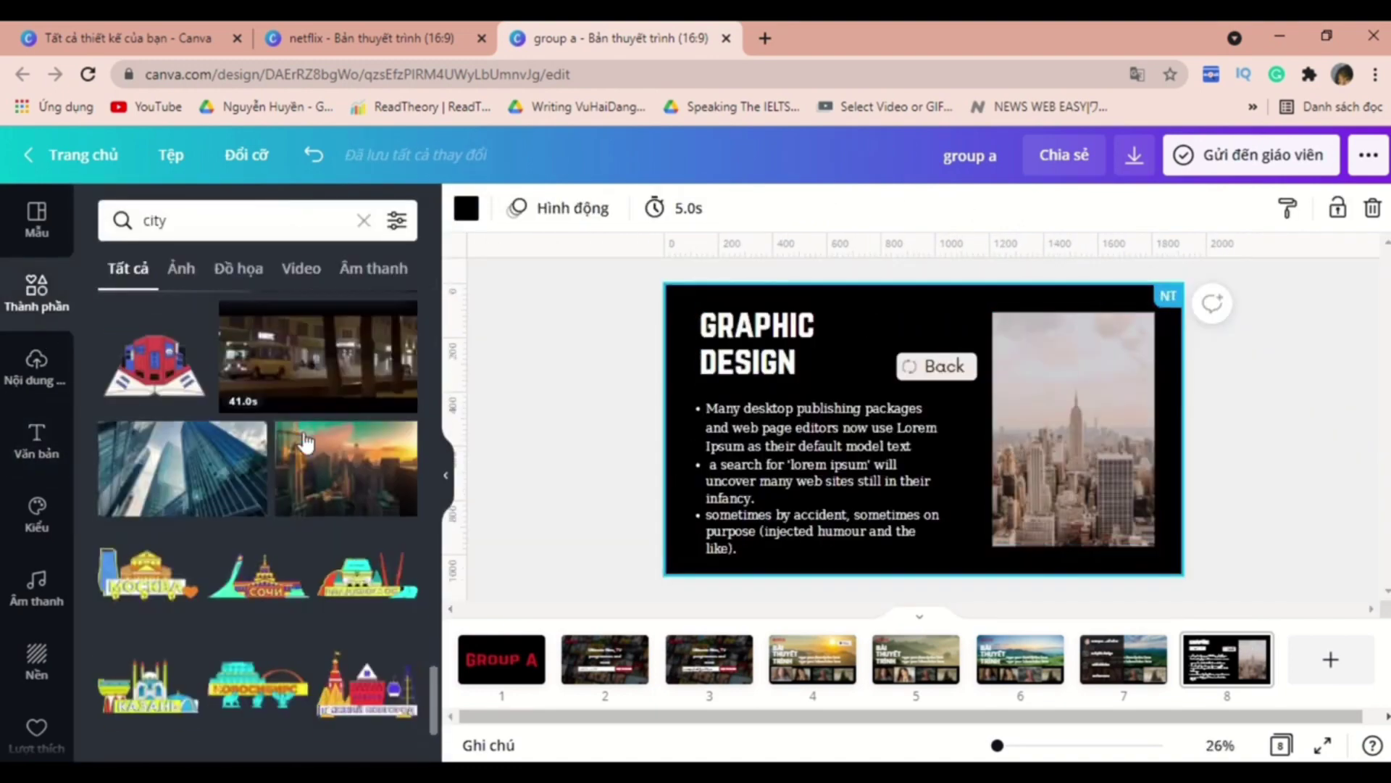
{"action": "scroll", "coordinate": [305, 441], "scroll_direction": "down", "scroll_amount": 5}
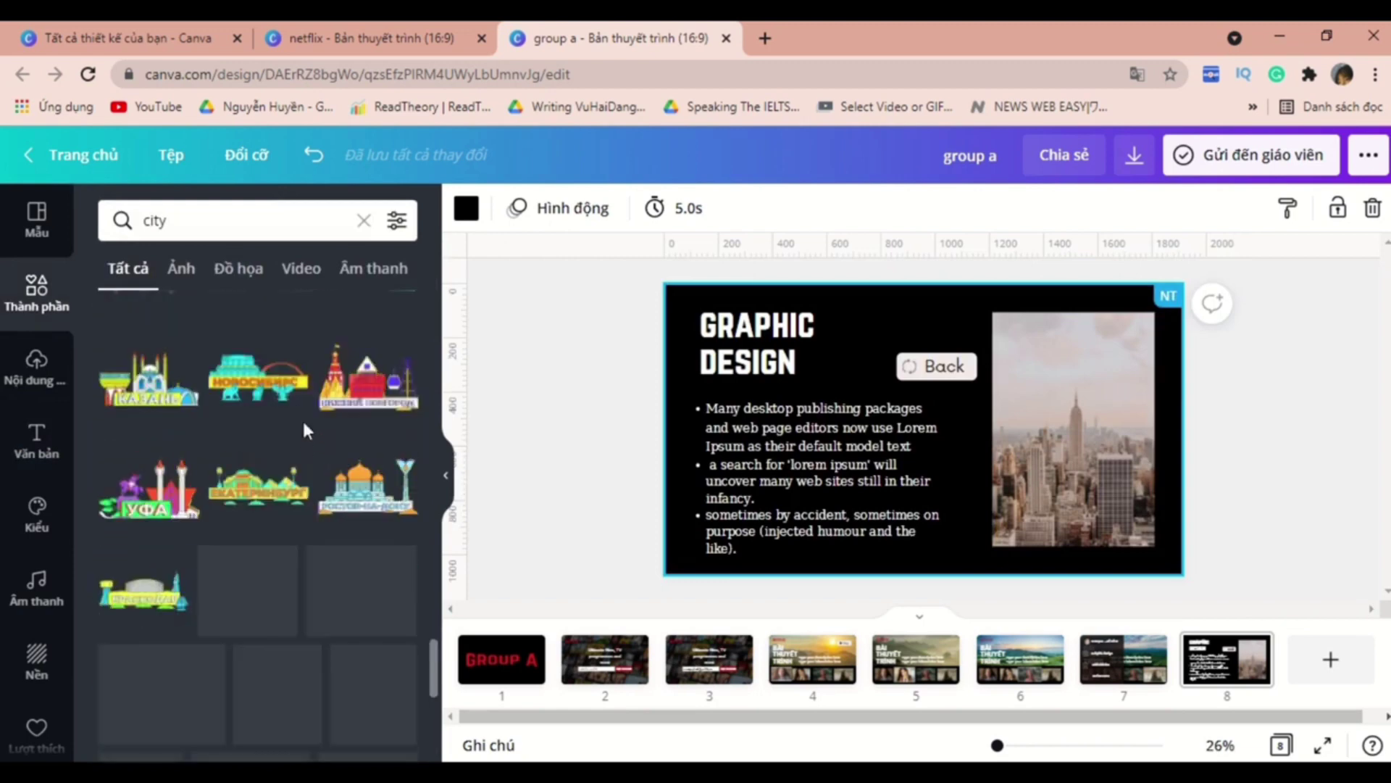
{"action": "left_click", "coordinate": [181, 269]}
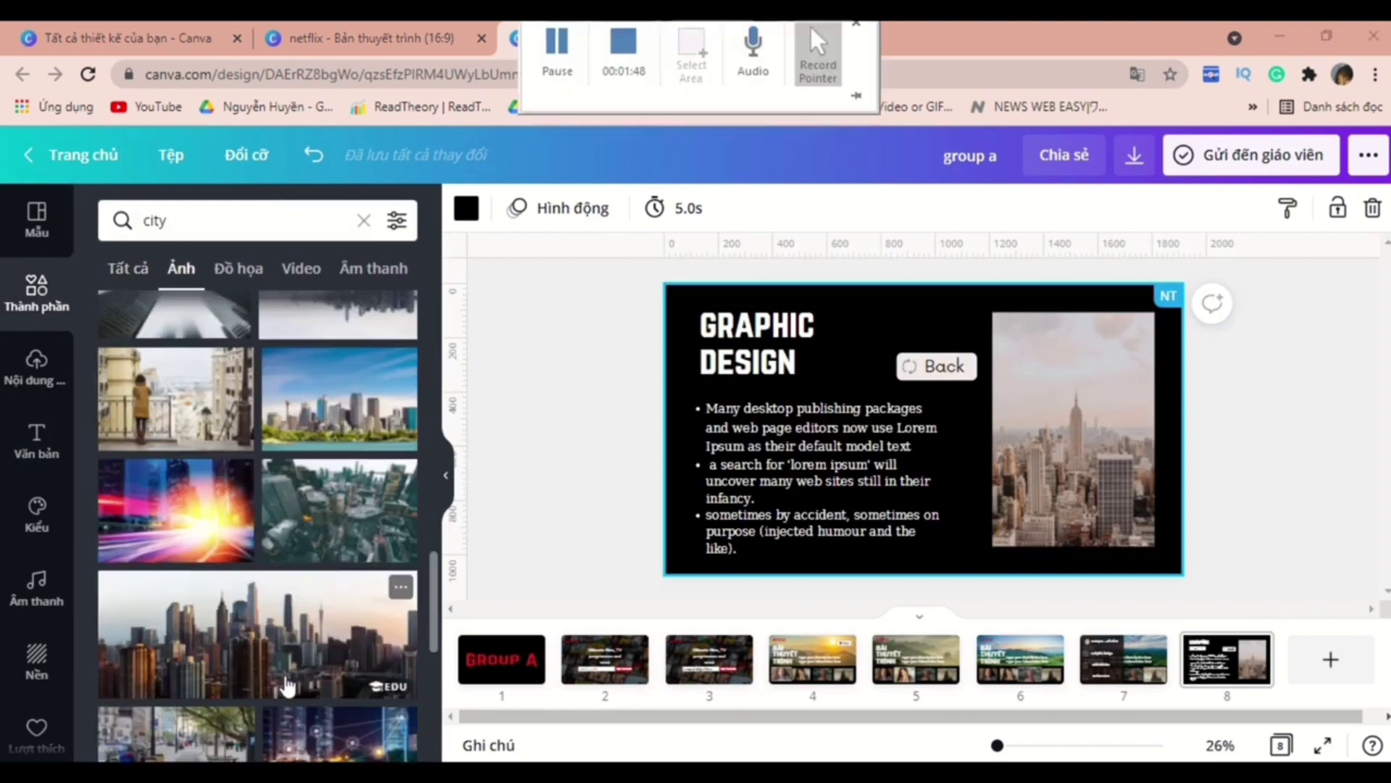
{"action": "left_click", "coordinate": [313, 620]}
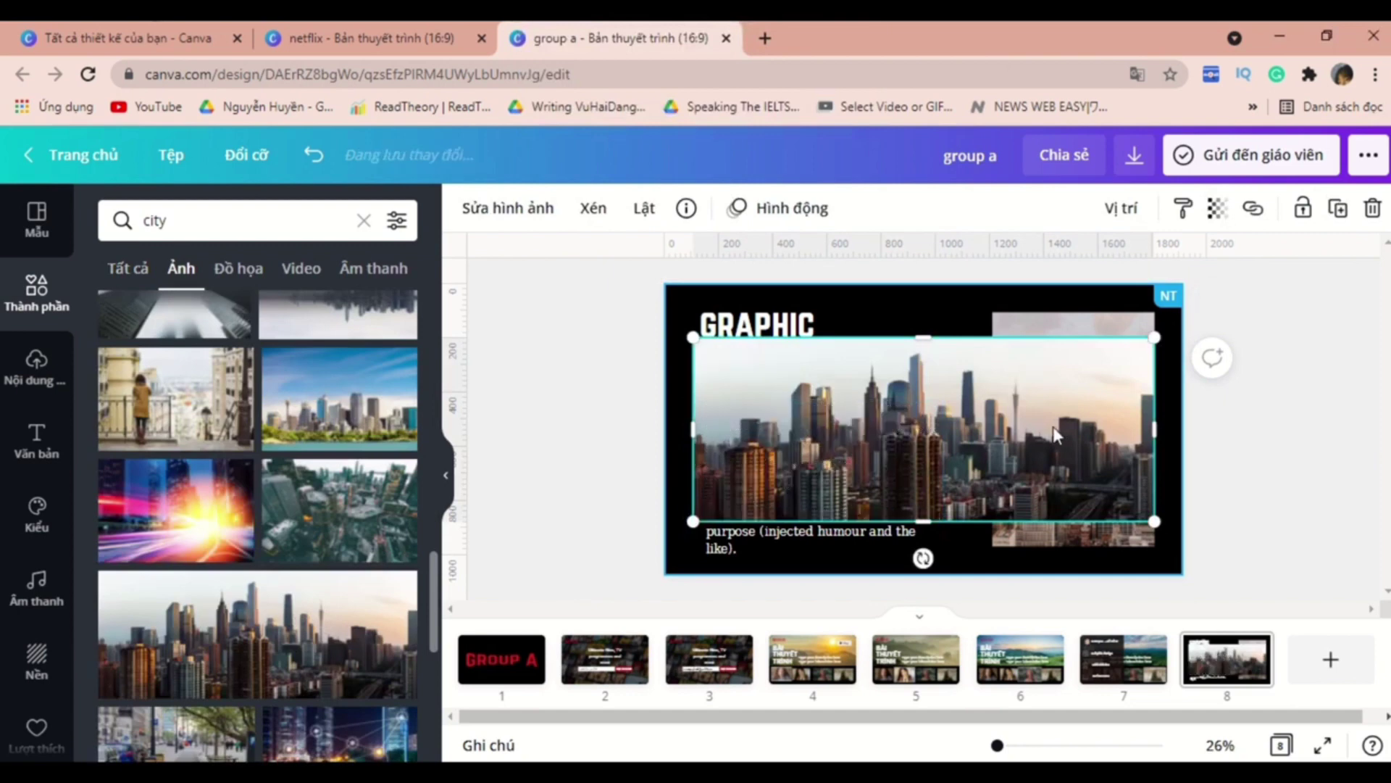
- Remove the background from the wide skyline photo and reposition the cutout over the lower part of page 8
{"action": "left_click", "coordinate": [510, 209]}
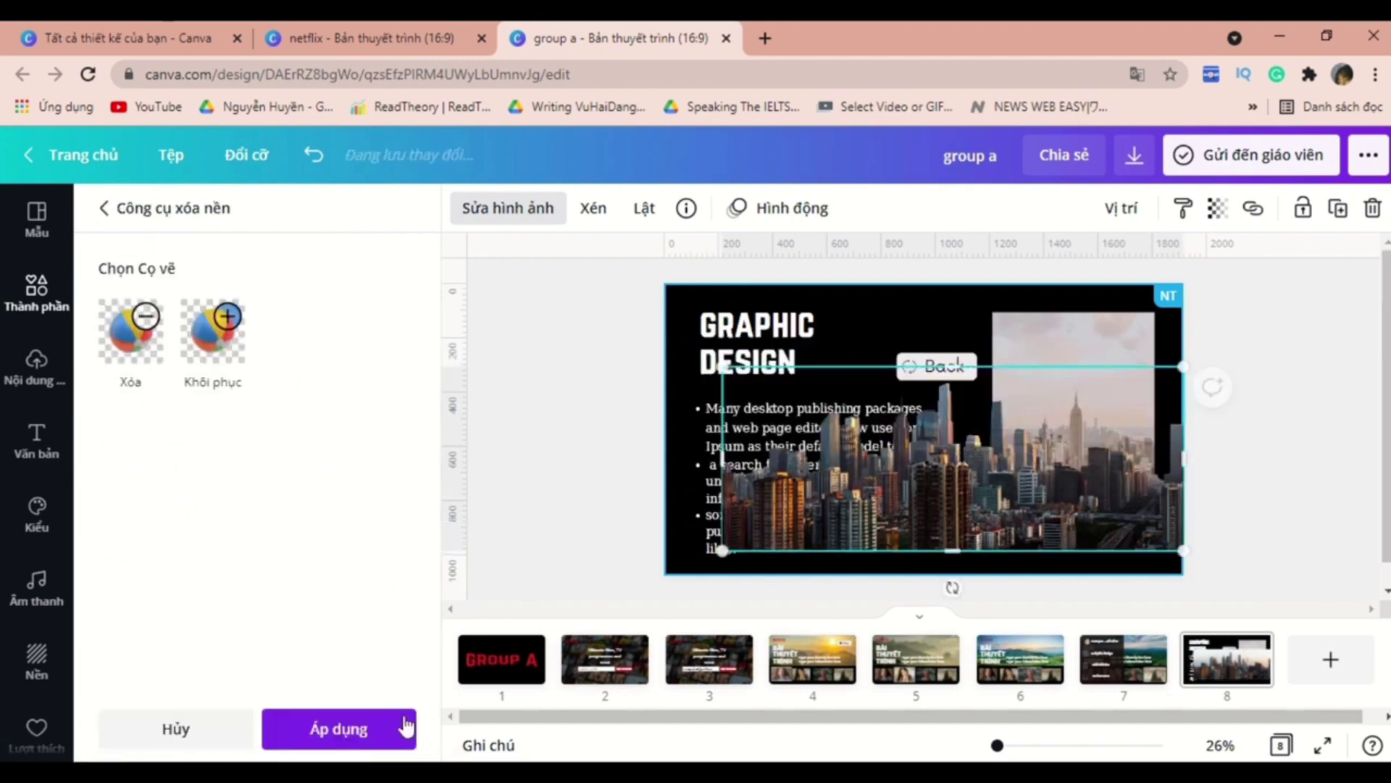
{"action": "left_click", "coordinate": [404, 723]}
{"action": "left_click_drag", "start_coordinate": [859, 485], "coordinate": [852, 482]}
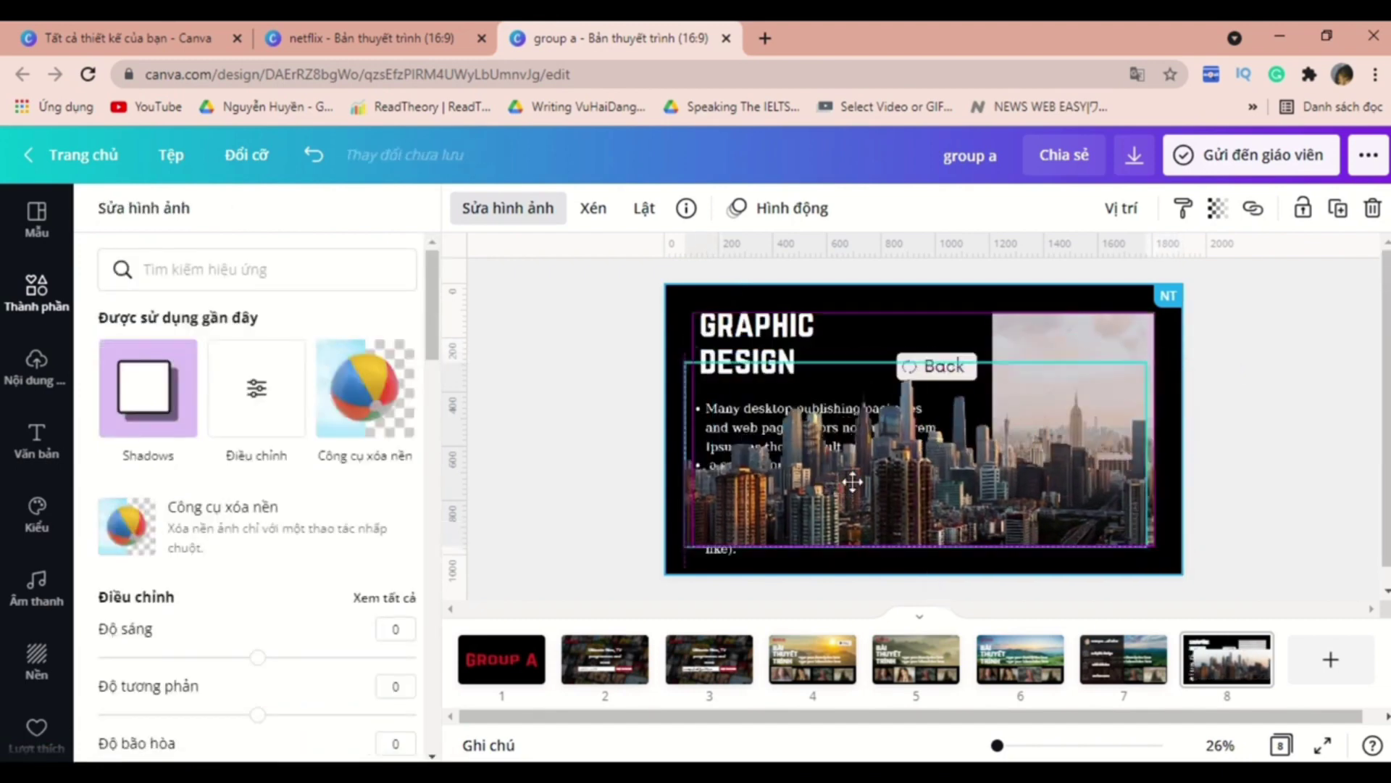
- Make the skyline cutout semi-transparent, rotate it diagonally and place it as a faded decoration along the page's left side
{"action": "left_click", "coordinate": [1221, 208]}
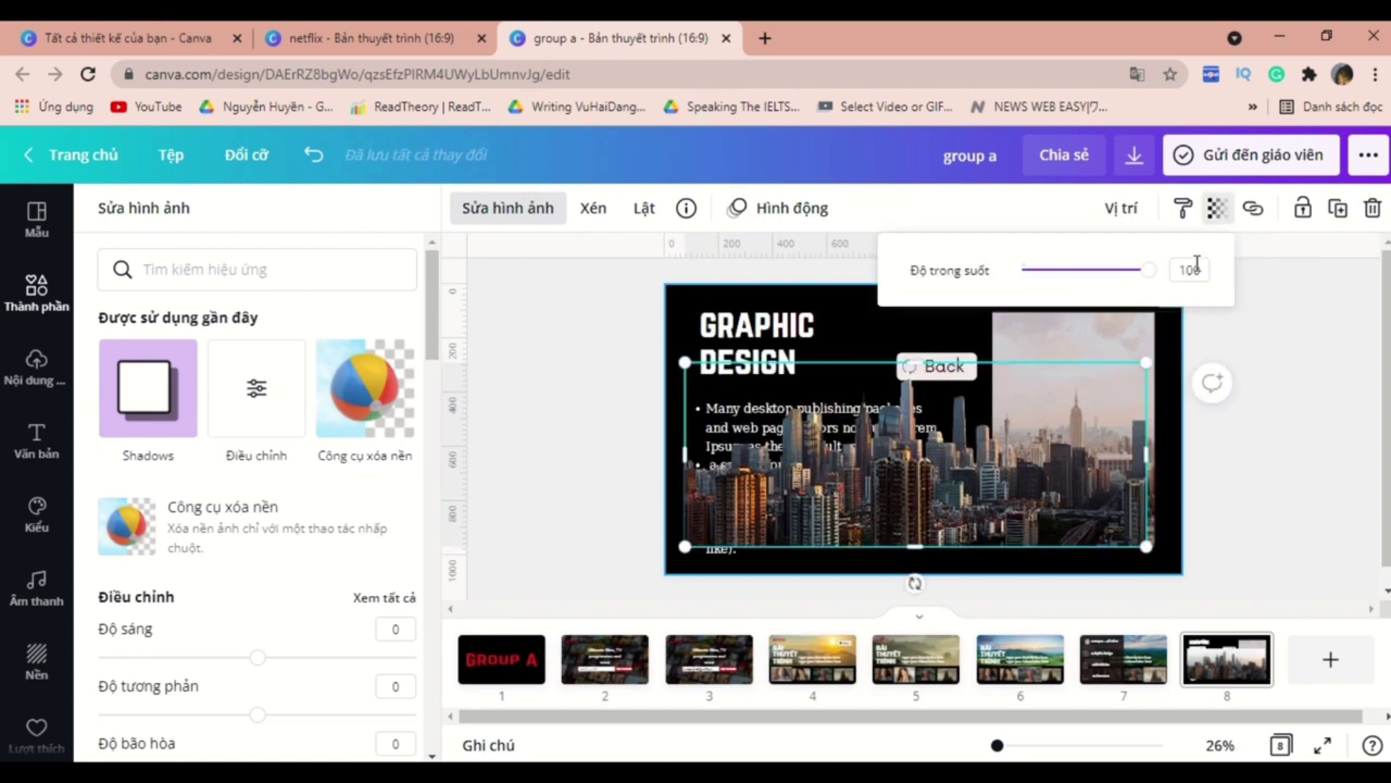
{"action": "mouse_move", "coordinate": [1122, 285]}
{"action": "left_mouse_down"}
{"action": "mouse_move", "coordinate": [1073, 287]}
{"action": "mouse_move", "coordinate": [1124, 268]}
{"action": "left_mouse_up"}
{"action": "left_click_drag", "start_coordinate": [915, 583], "coordinate": [659, 574]}
{"action": "scroll", "coordinate": [842, 332], "scroll_direction": "down", "scroll_amount": 3}
{"action": "left_click_drag", "start_coordinate": [824, 360], "coordinate": [782, 281]}
{"action": "left_click", "coordinate": [1216, 210]}
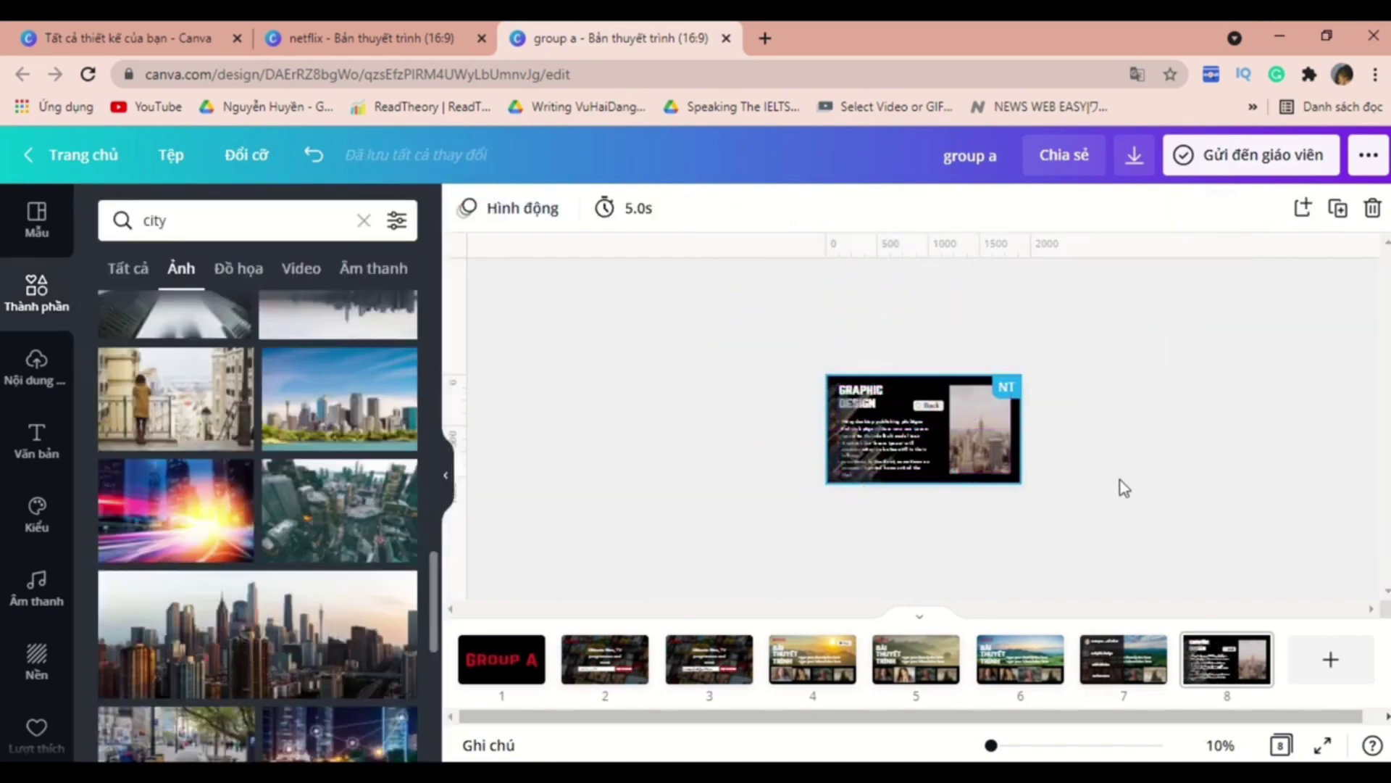
{"action": "scroll", "coordinate": [1121, 486], "scroll_direction": "up", "scroll_amount": 3}
{"action": "left_click_drag", "start_coordinate": [724, 559], "coordinate": [699, 590]}
{"action": "left_click", "coordinate": [1236, 405]}
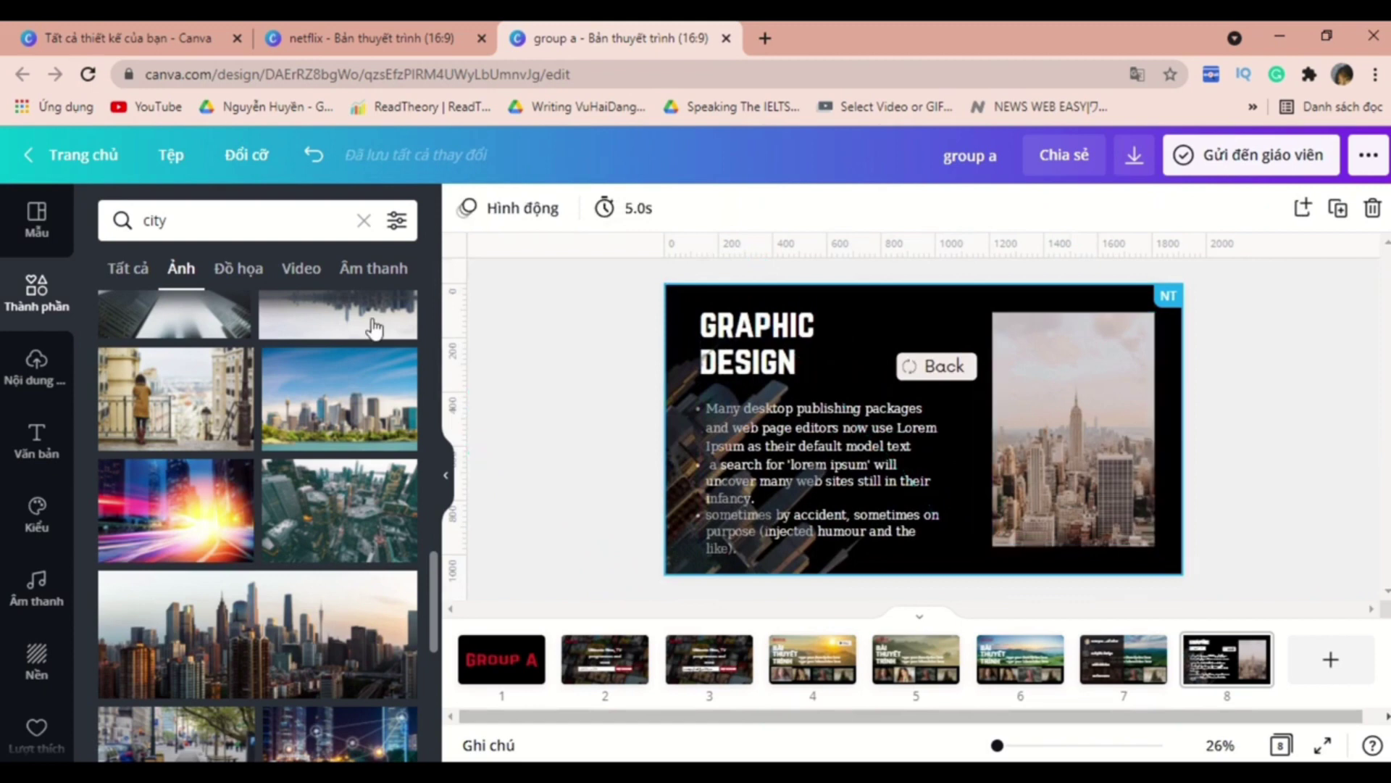
- Search the elements for "stars" and add the scattered tiny stars graphic to page 8
{"action": "left_click", "coordinate": [364, 221]}
{"action": "type", "text": "stars"}
{"action": "key", "text": "Return"}
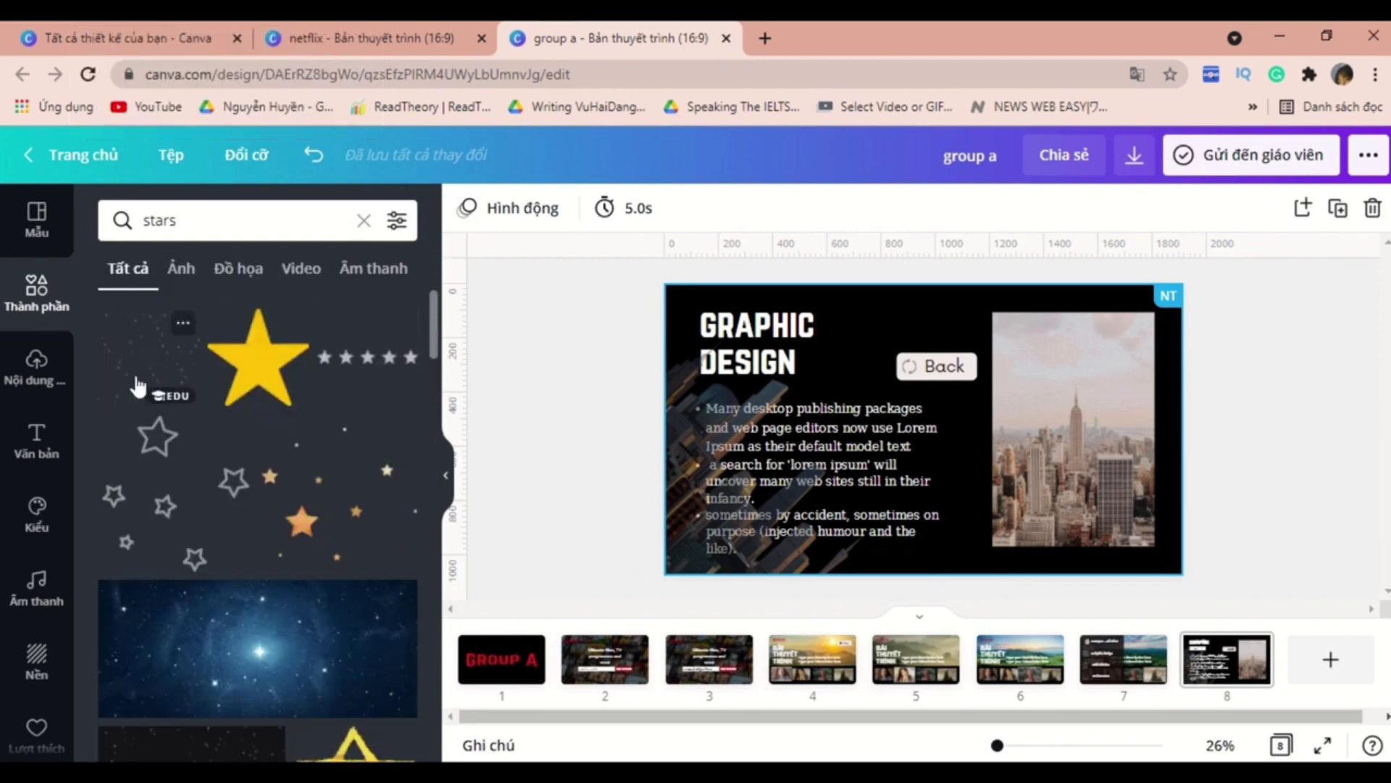
{"action": "left_click", "coordinate": [138, 386]}
- Recolor the scattered stars white and enlarge the graphic to cover the whole of page 8
{"action": "left_click", "coordinate": [465, 209]}
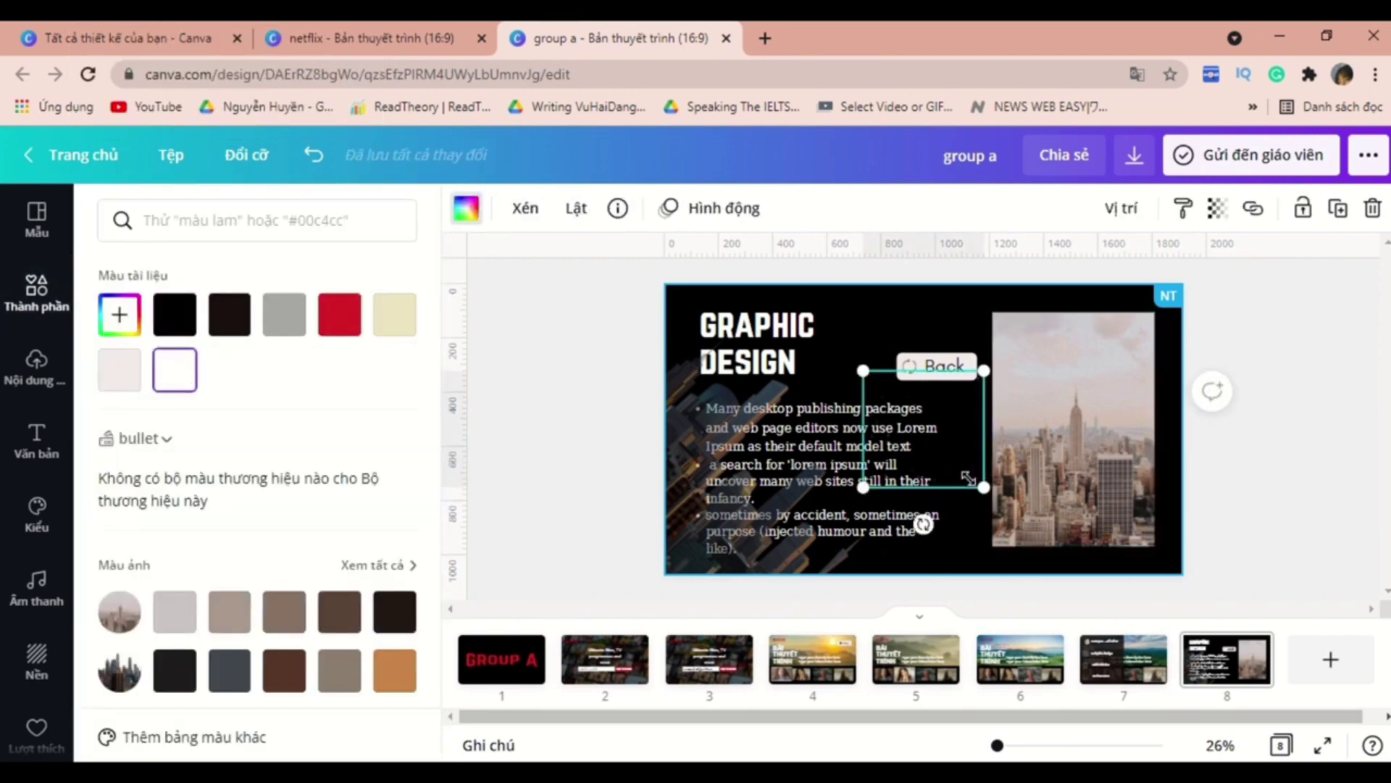
{"action": "left_click_drag", "start_coordinate": [1151, 596], "coordinate": [1303, 723]}
{"action": "left_click_drag", "start_coordinate": [865, 367], "coordinate": [1046, 428]}
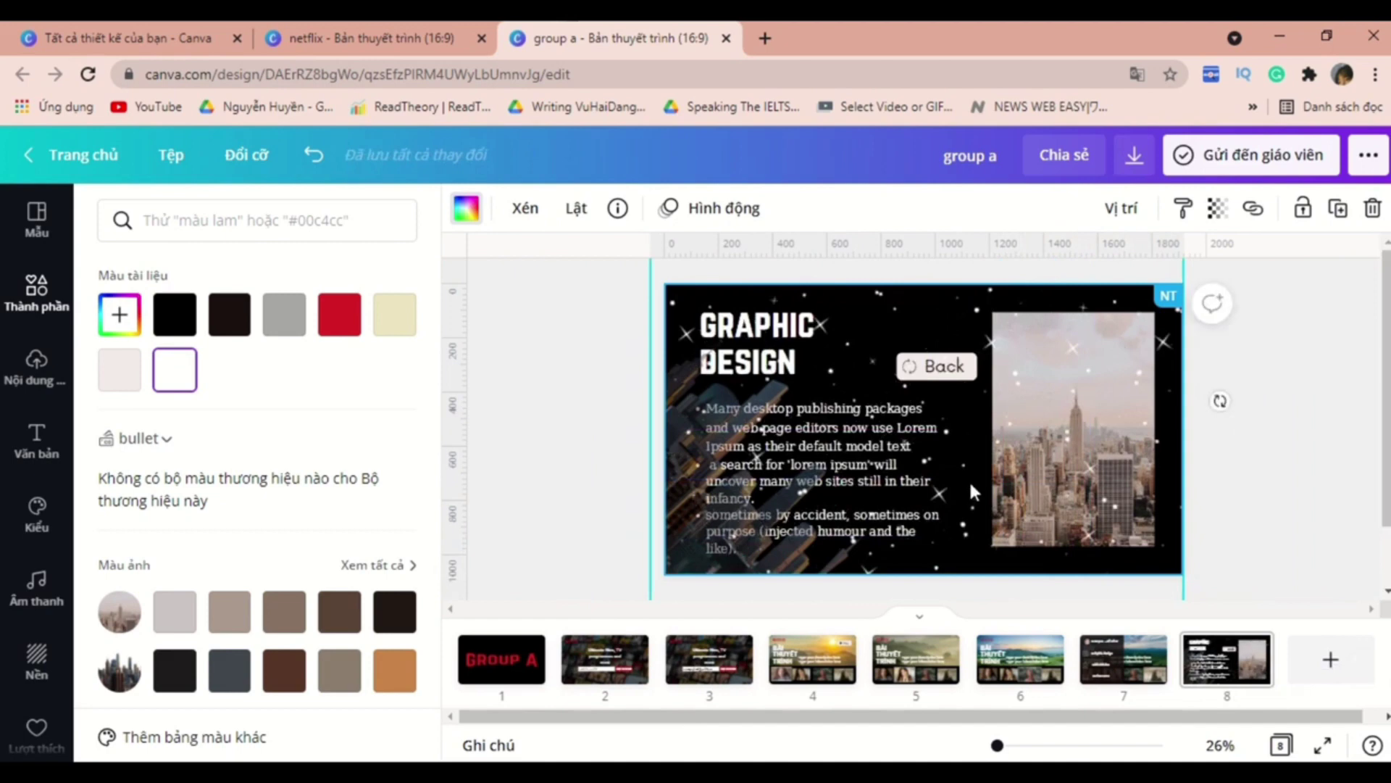
{"action": "key", "text": "Escape"}
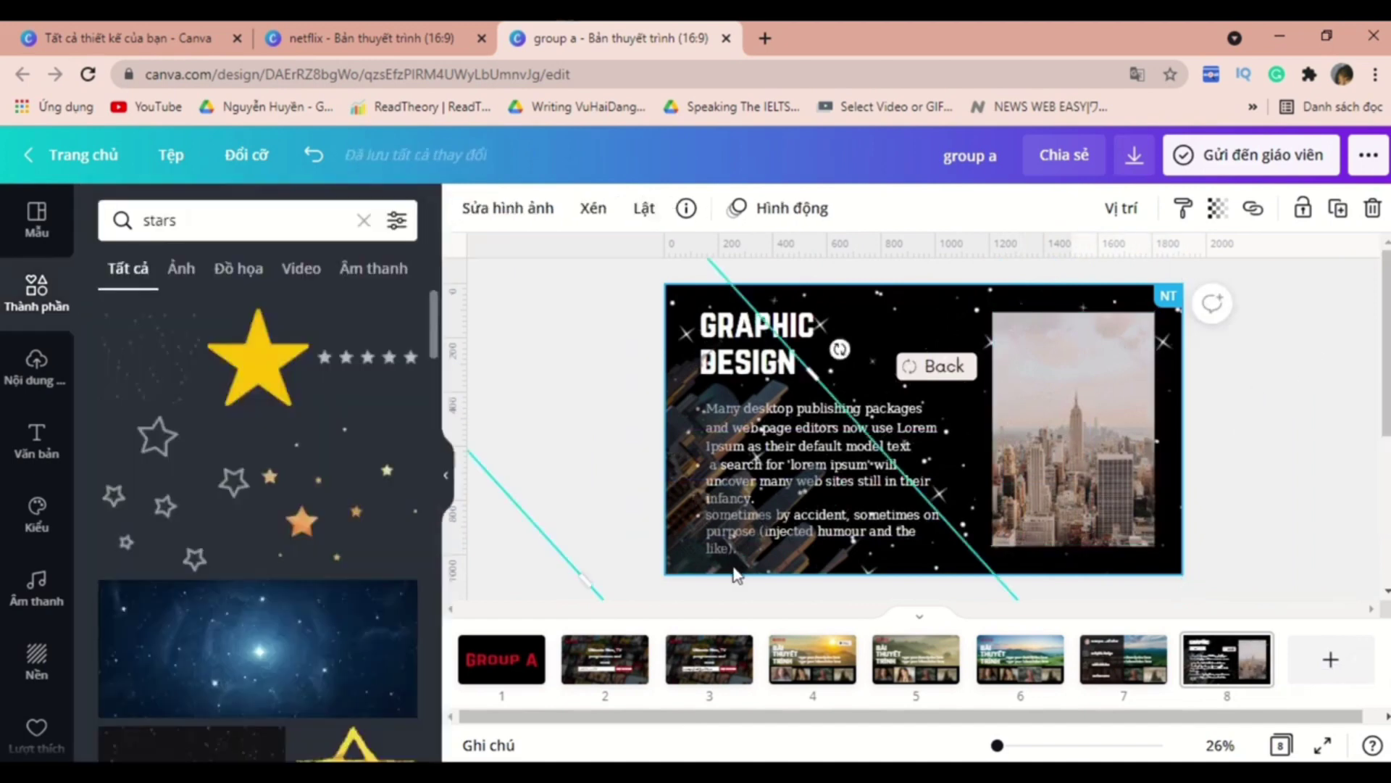
- Send the skyline cutout behind the page 8 text and reposition the white stars graphic
{"action": "key", "text": "Escape"}
{"action": "left_click", "coordinate": [951, 459]}
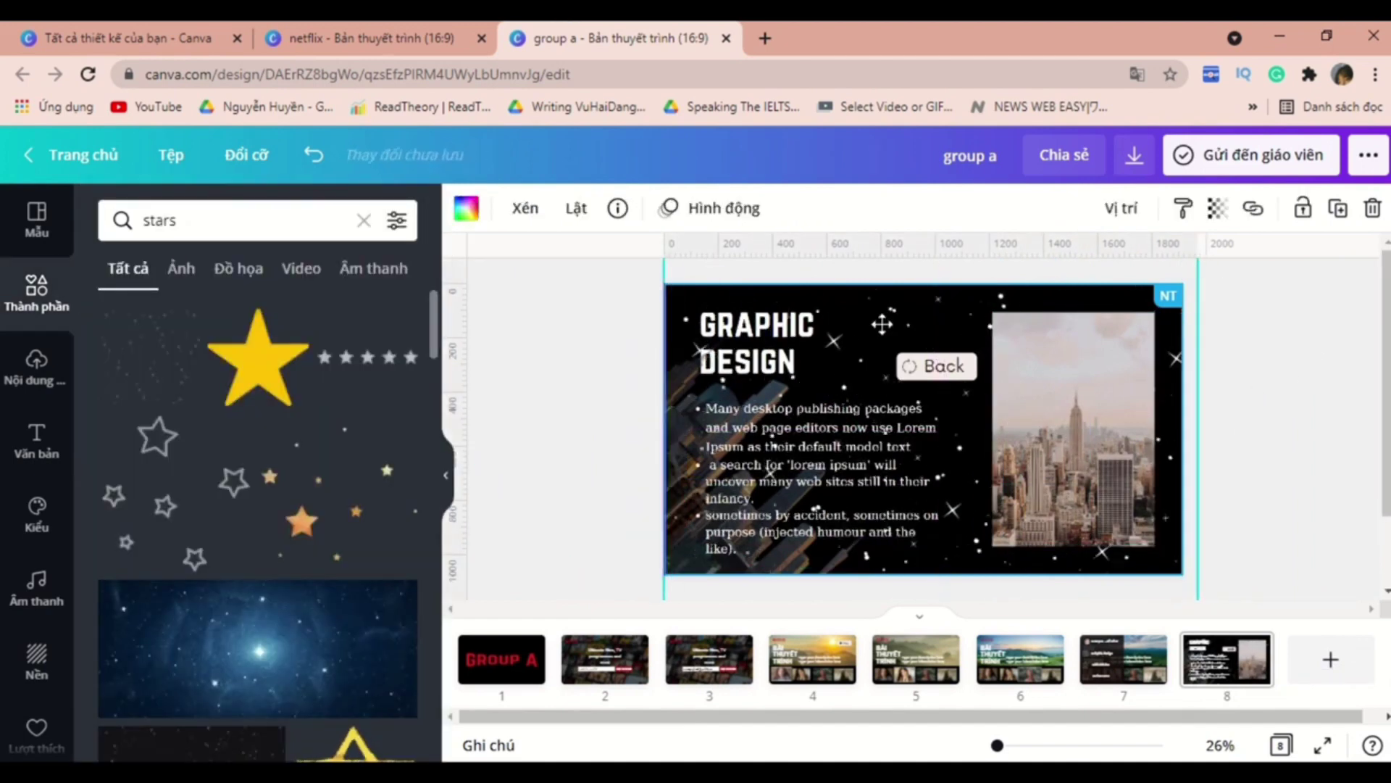
{"action": "key", "text": "ctrl+z"}
{"action": "key", "text": "ctrl+z"}
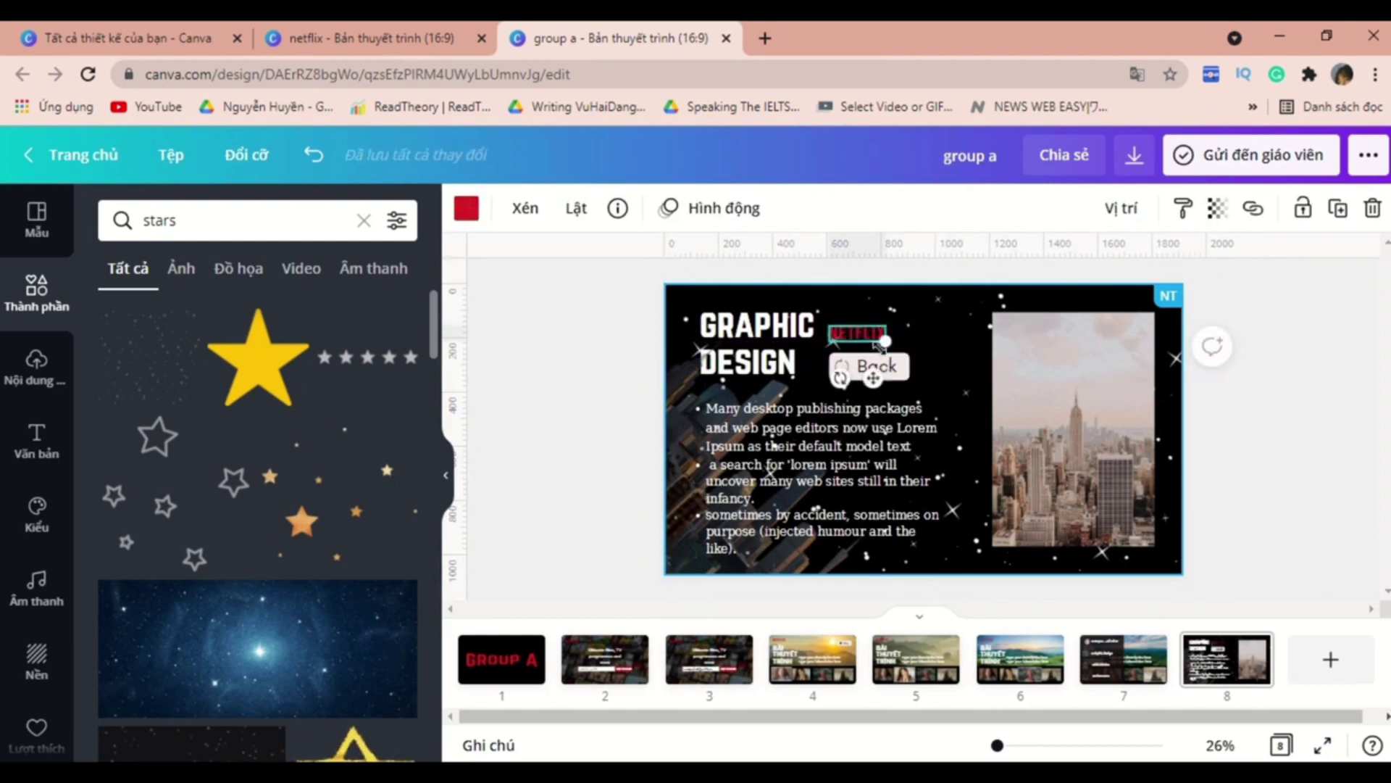
- Add the red NETFLIX logo to the upper-left corner of page 8 and adjust the Back button and heading around it
{"action": "left_click", "coordinate": [886, 371]}
{"action": "key", "text": "ctrl+z"}
{"action": "key", "text": "ctrl+z"}
{"action": "key", "text": "ctrl+z"}
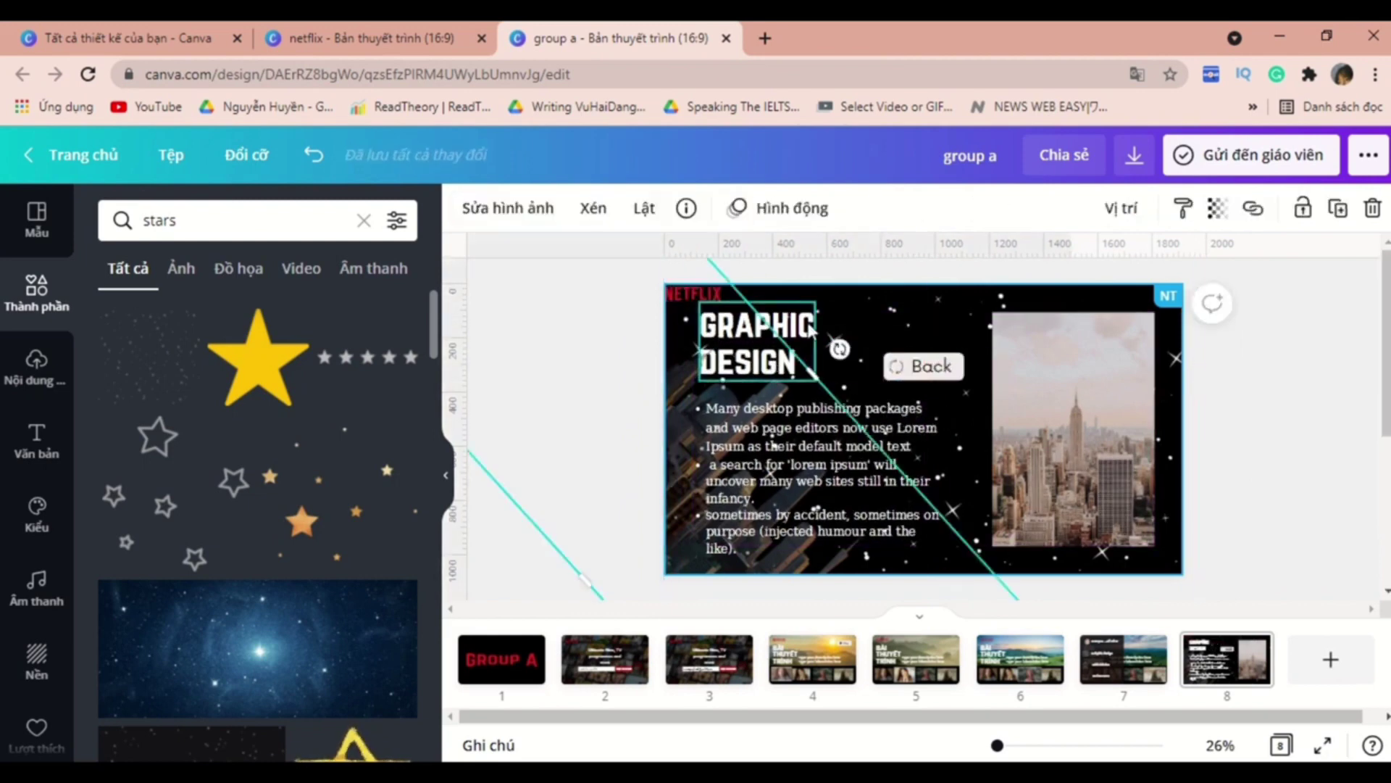
{"action": "key", "text": "ctrl+z"}
{"action": "key", "text": "ctrl+z"}
{"action": "key", "text": "ctrl+z"}
{"action": "key", "text": "ctrl+z"}
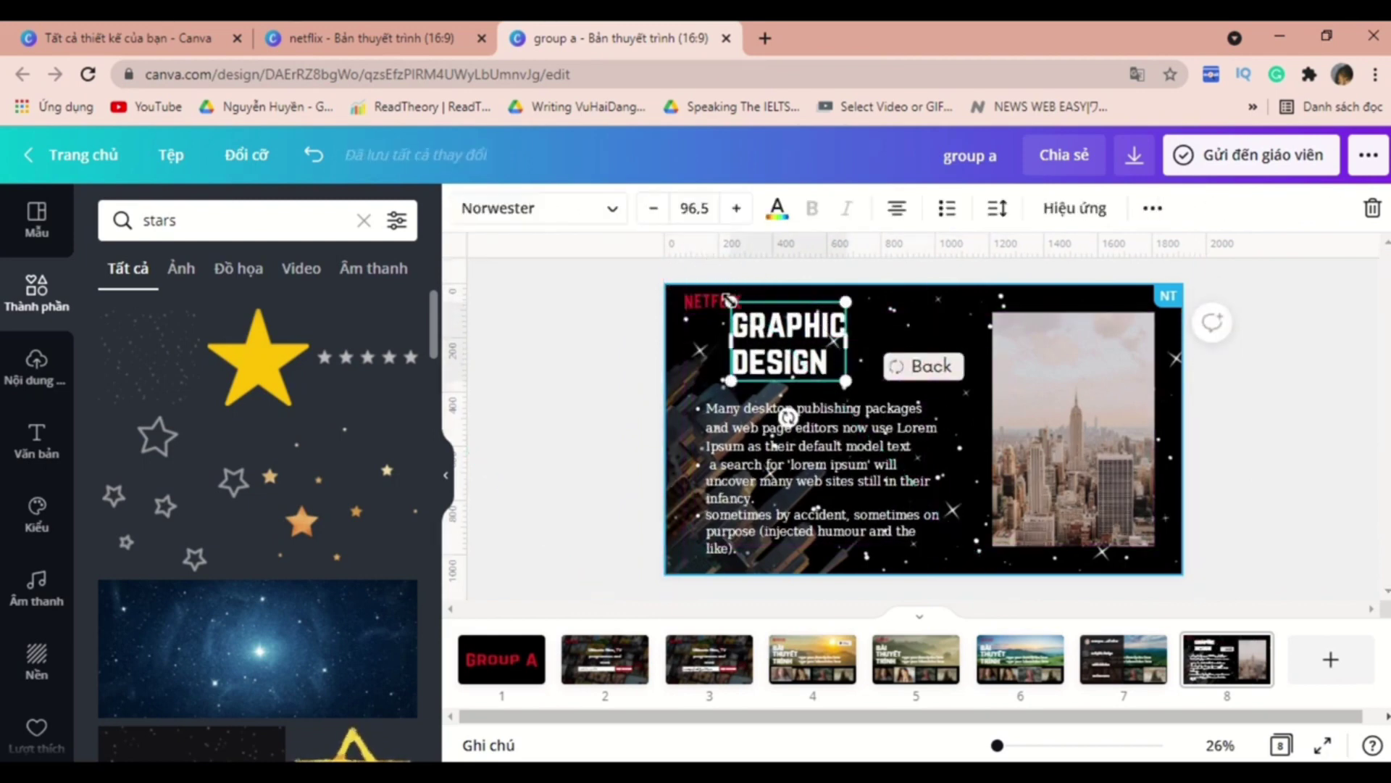
- Shrink the Graphic Design heading below the NETFLIX logo and resize the Back button to about 297 × 102
{"action": "left_click", "coordinate": [926, 368]}
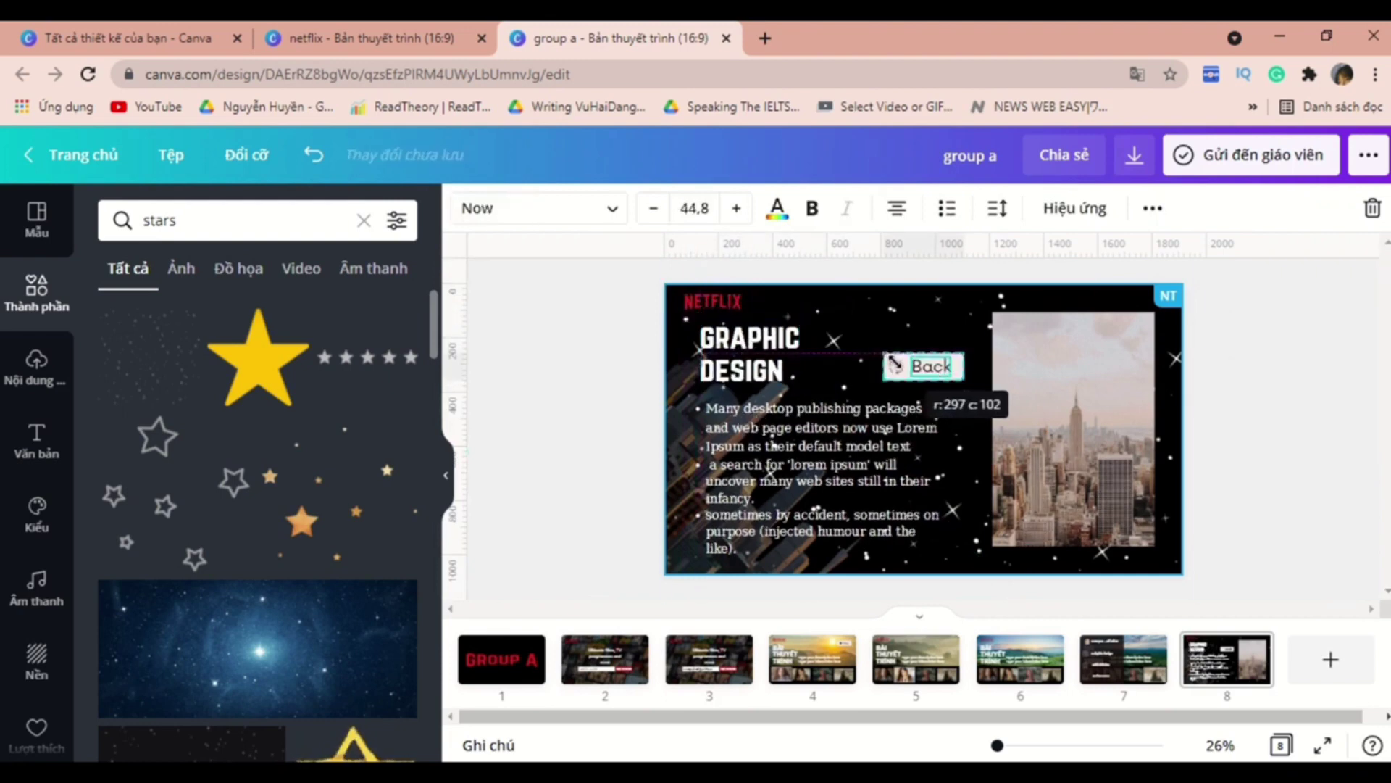
{"action": "left_click", "coordinate": [1305, 351]}
{"action": "left_click", "coordinate": [1191, 658]}
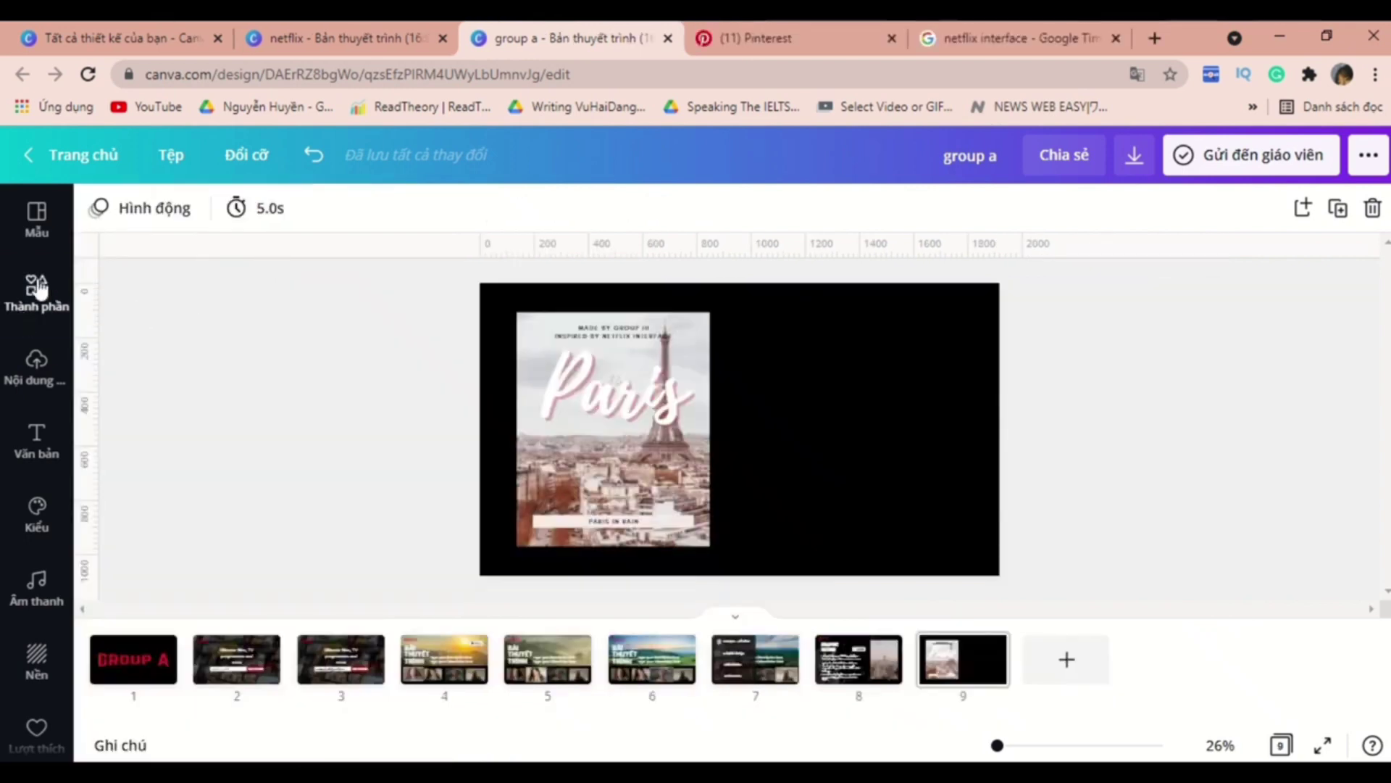
- Search the elements for "red glow" and add the red curtain-like light graphic to page 9, enlarging it over the poster
{"action": "left_click", "coordinate": [37, 289]}
{"action": "left_click", "coordinate": [306, 210]}
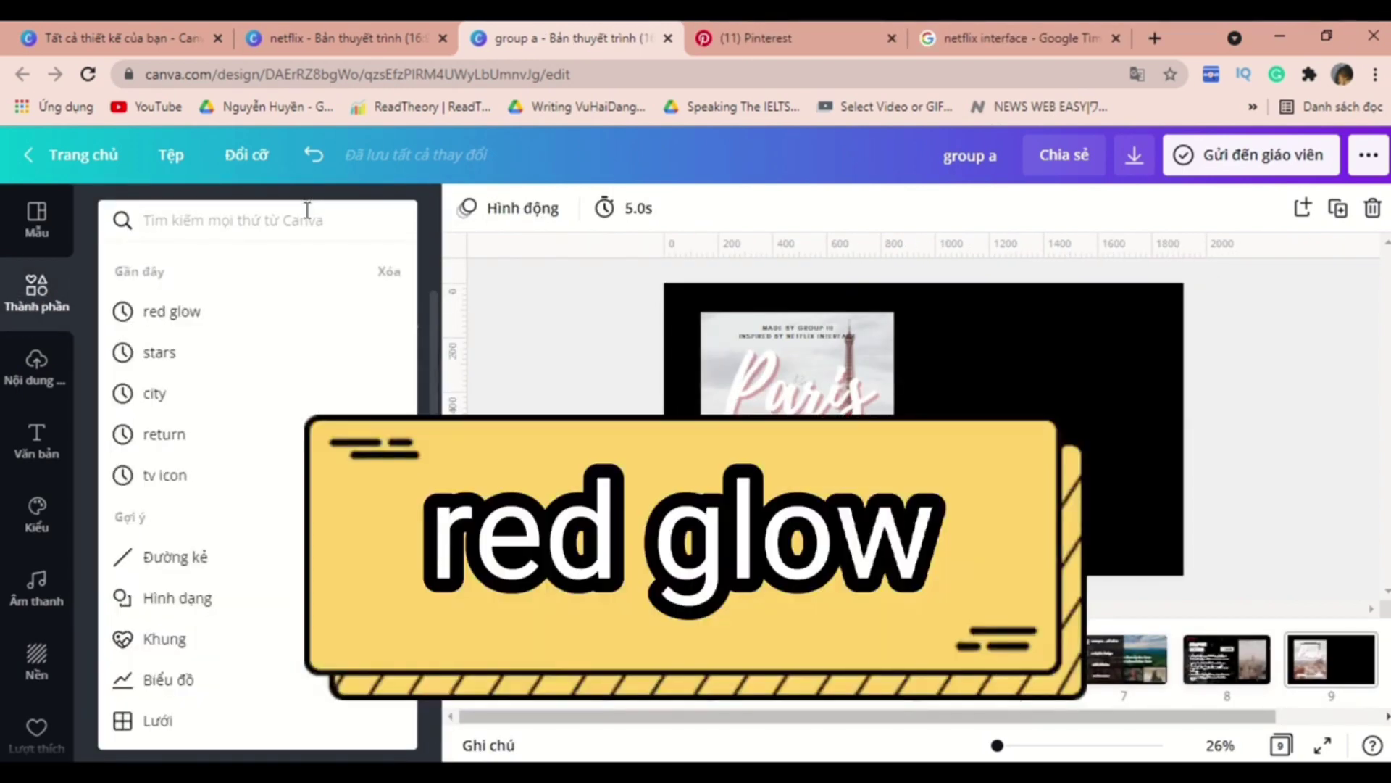
{"action": "left_click", "coordinate": [264, 313]}
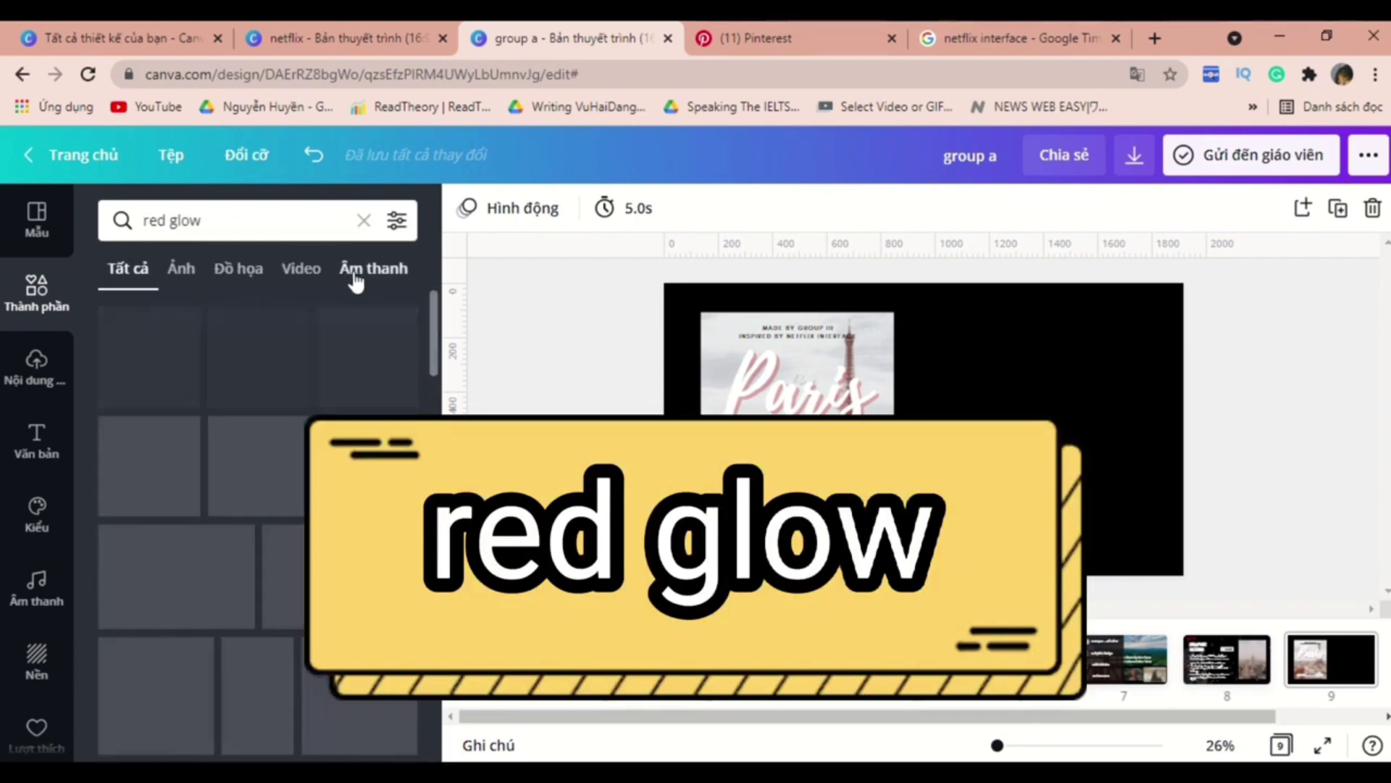
{"action": "left_click_drag", "start_coordinate": [969, 365], "coordinate": [824, 402]}
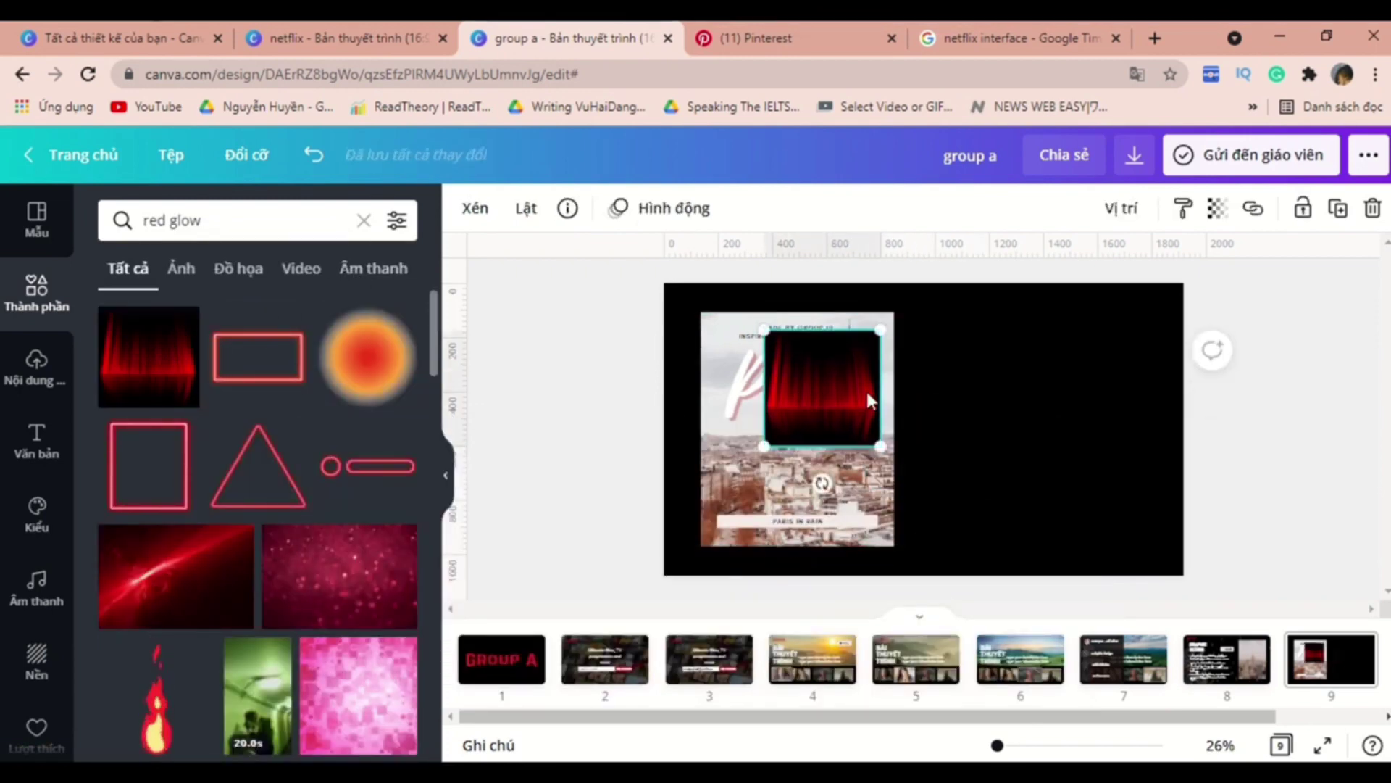
{"action": "left_click_drag", "start_coordinate": [880, 445], "coordinate": [783, 252]}
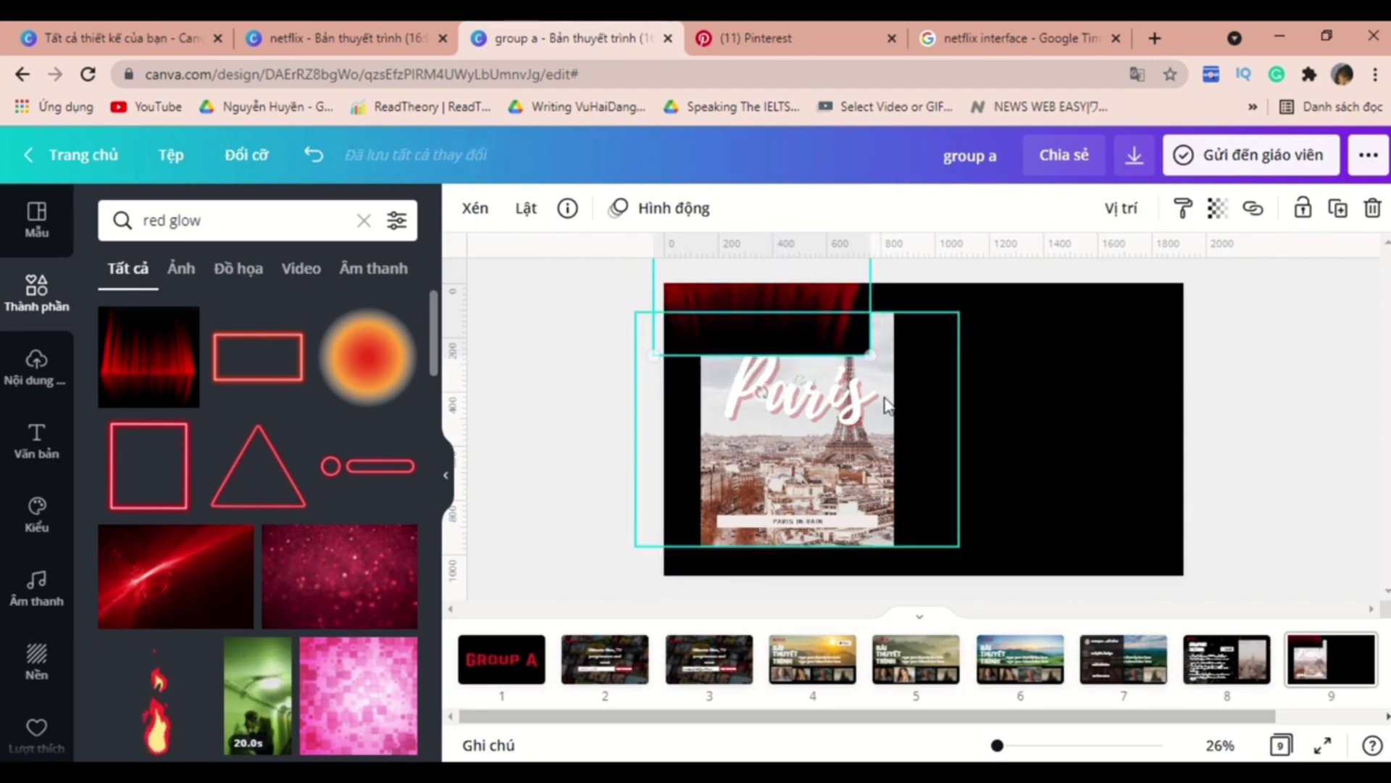
{"action": "left_click_drag", "start_coordinate": [881, 357], "coordinate": [1044, 434]}
- Flip the red glow graphic vertically and enlarge it to cover the whole of page 9
{"action": "left_click", "coordinate": [519, 216]}
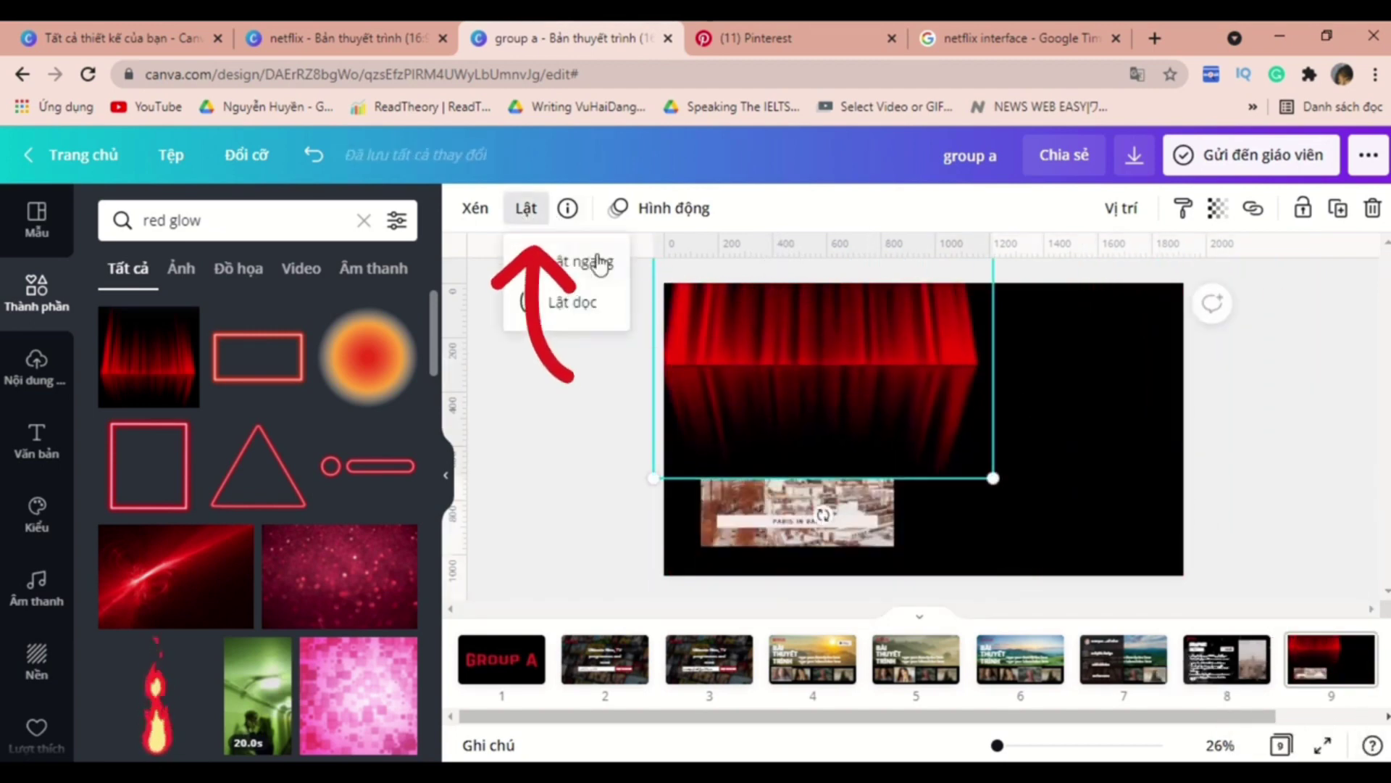
{"action": "left_click", "coordinate": [596, 304]}
{"action": "left_click_drag", "start_coordinate": [797, 372], "coordinate": [801, 404]}
{"action": "left_click_drag", "start_coordinate": [987, 497], "coordinate": [1232, 725]}
{"action": "left_click_drag", "start_coordinate": [1077, 413], "coordinate": [1089, 413]}
- Set the red glow graphic's transparency to 60
{"action": "left_click", "coordinate": [1230, 218]}
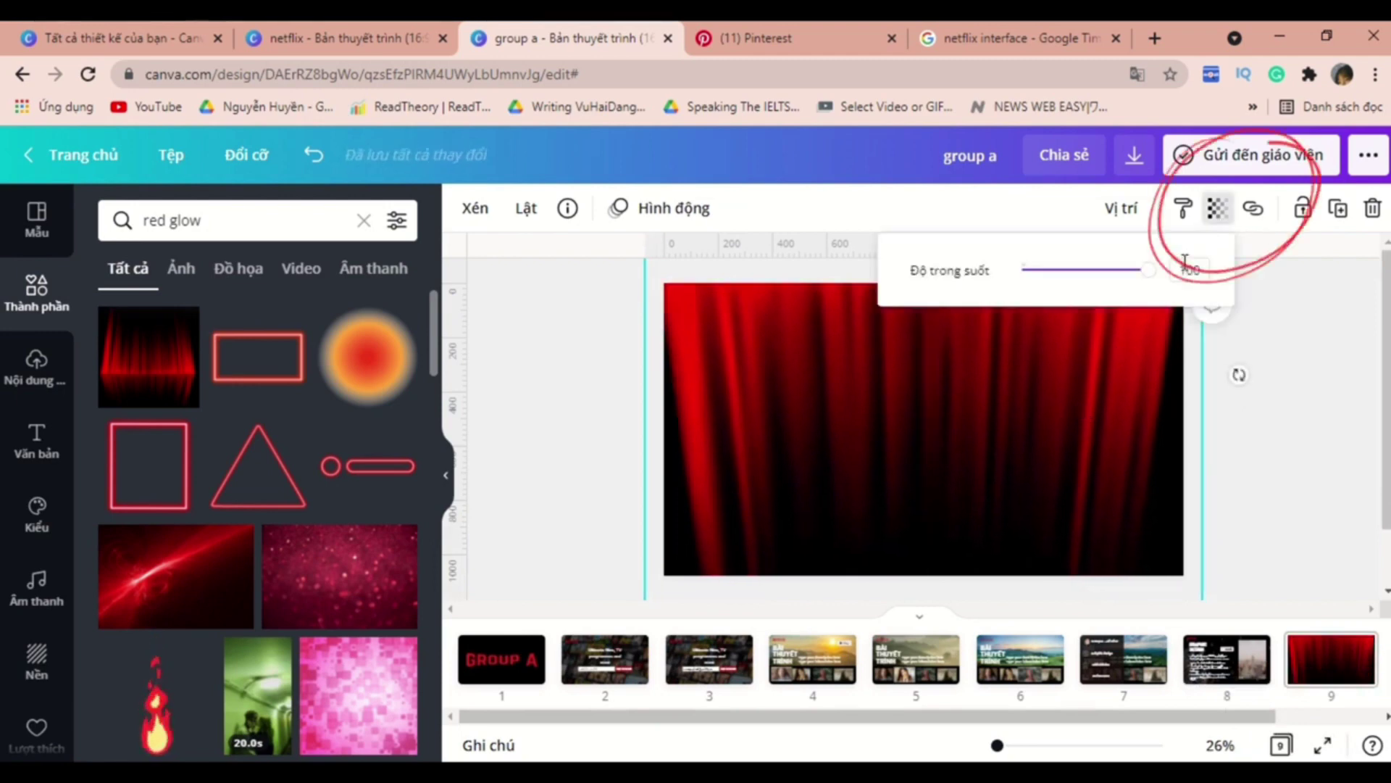
{"action": "left_click_drag", "start_coordinate": [1156, 287], "coordinate": [1107, 291]}
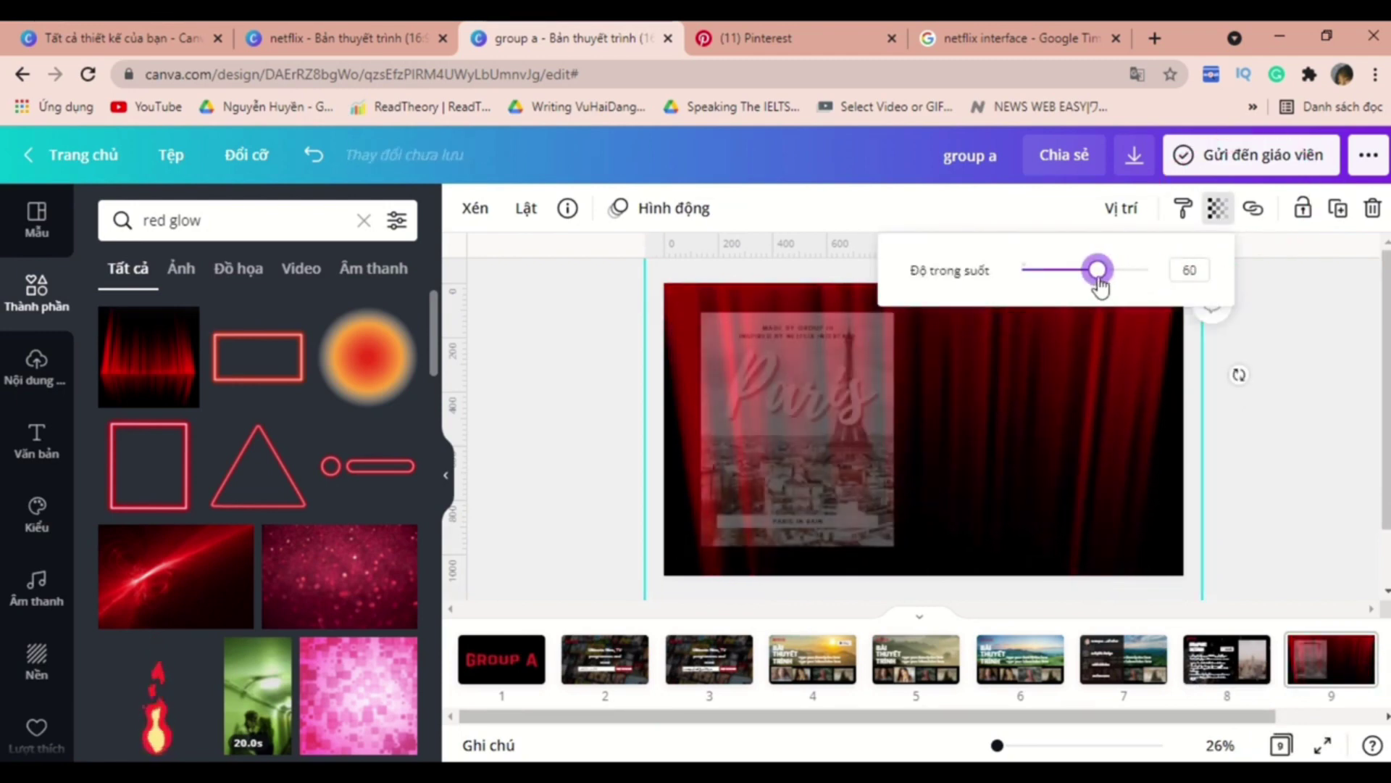
{"action": "left_click", "coordinate": [1085, 406]}
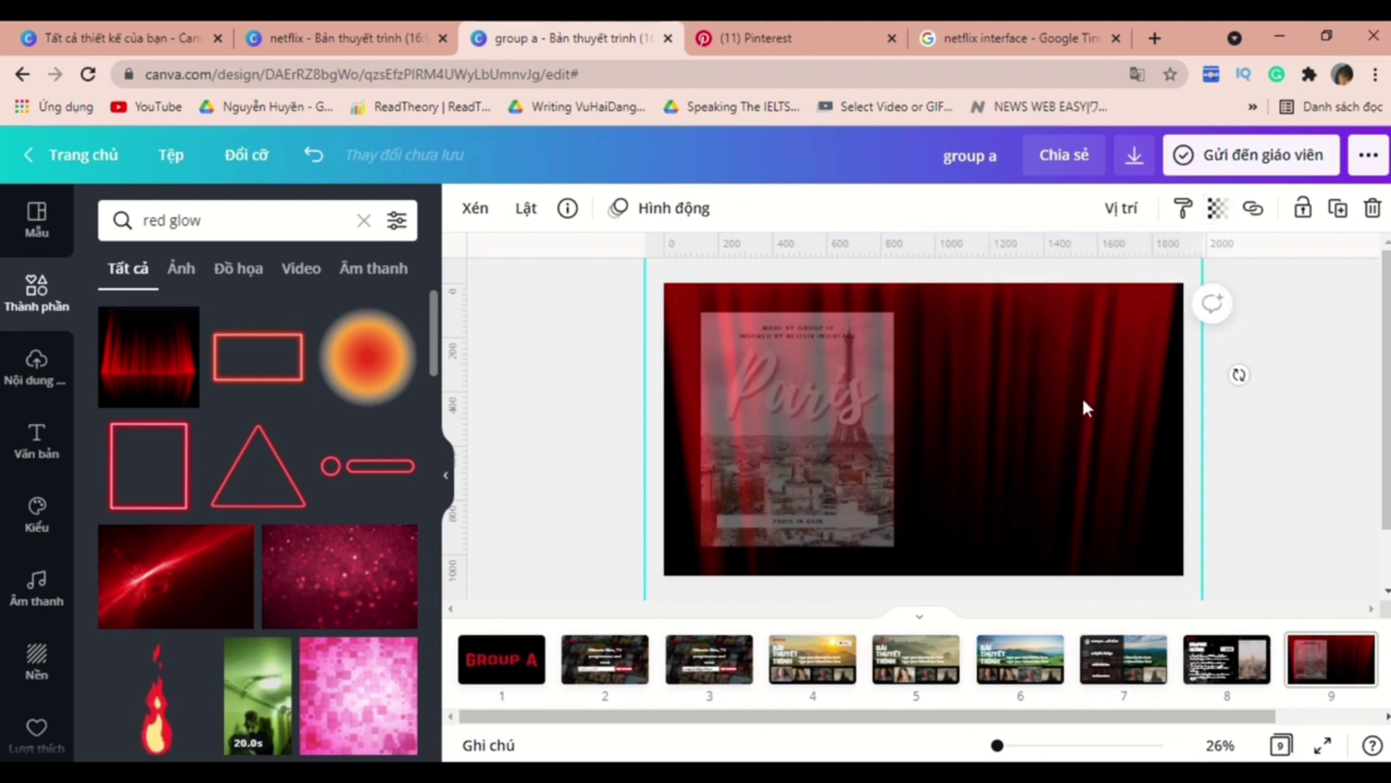
- Bring the Paris poster forward so it sits in front of the red glow graphic on page 9
{"action": "key", "text": "ctrl+bracketright"}
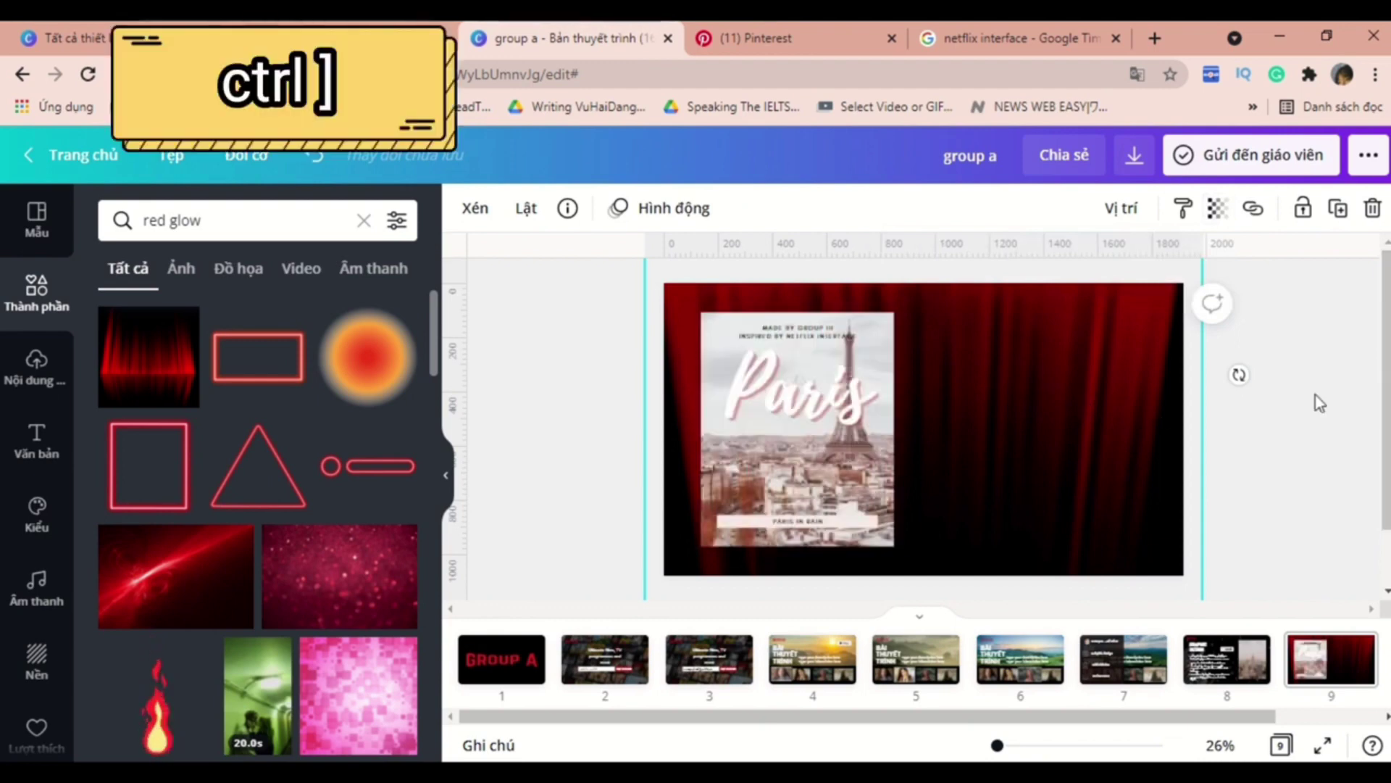
{"action": "left_click", "coordinate": [1330, 375]}
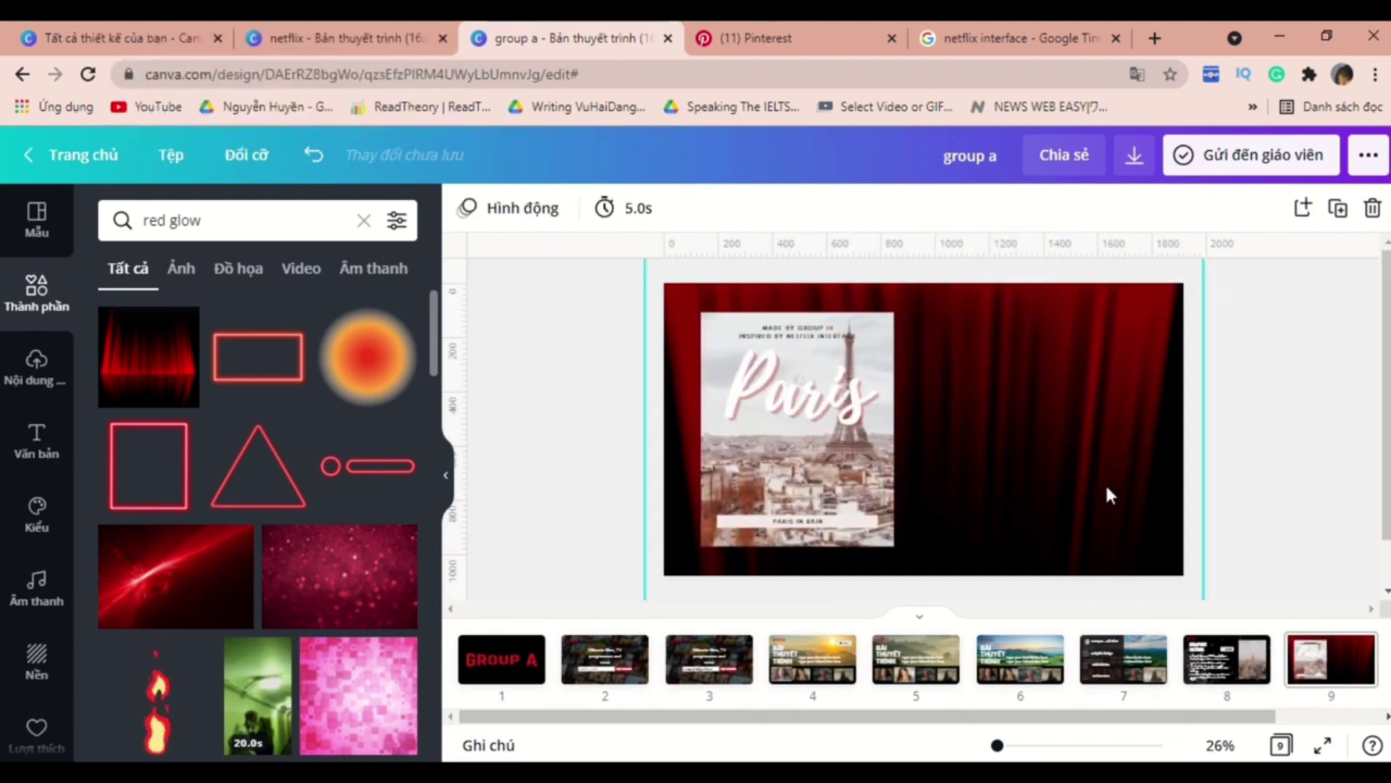
{"action": "left_click", "coordinate": [1107, 404]}
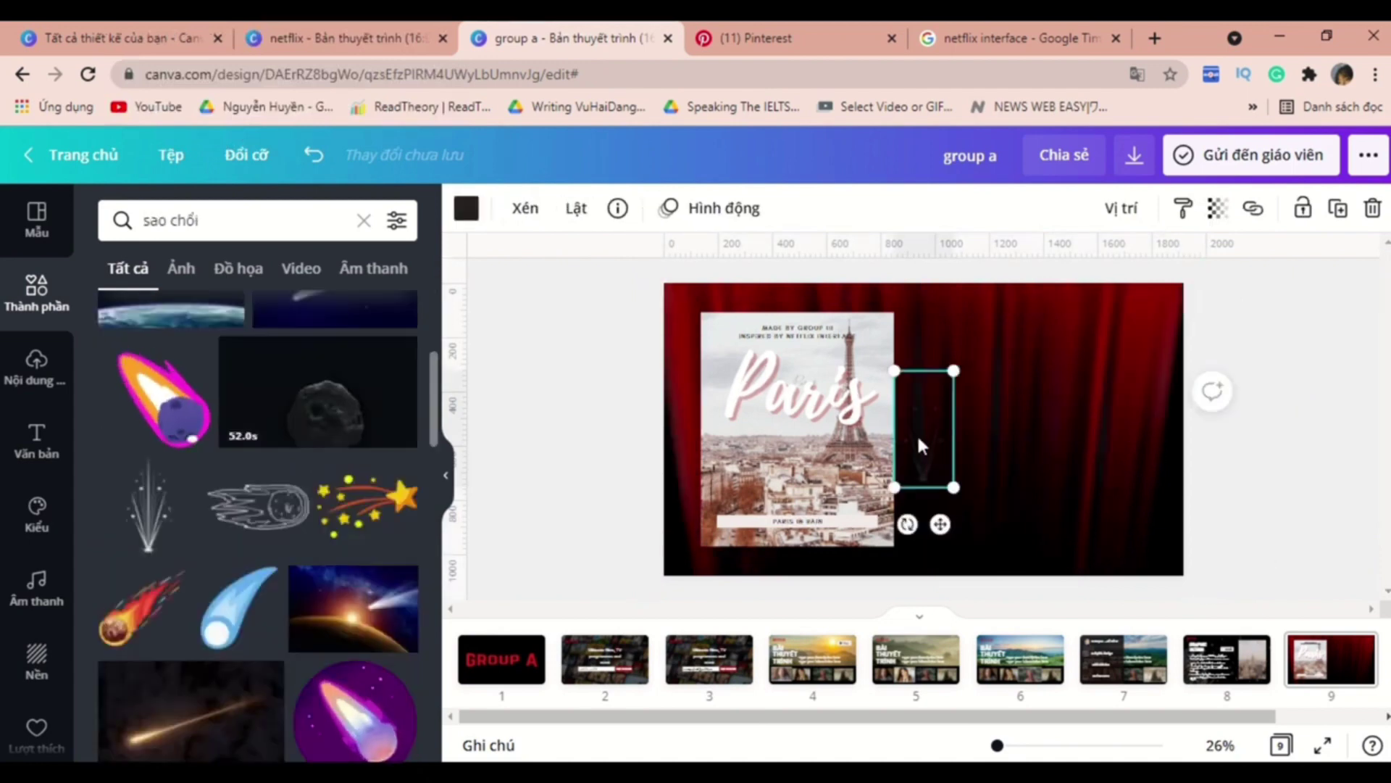
- Move the dark burst-shaped comet graphic to the lower right of page 9 and colour it white
{"action": "left_click_drag", "start_coordinate": [917, 432], "coordinate": [1068, 481]}
{"action": "left_click", "coordinate": [465, 208]}
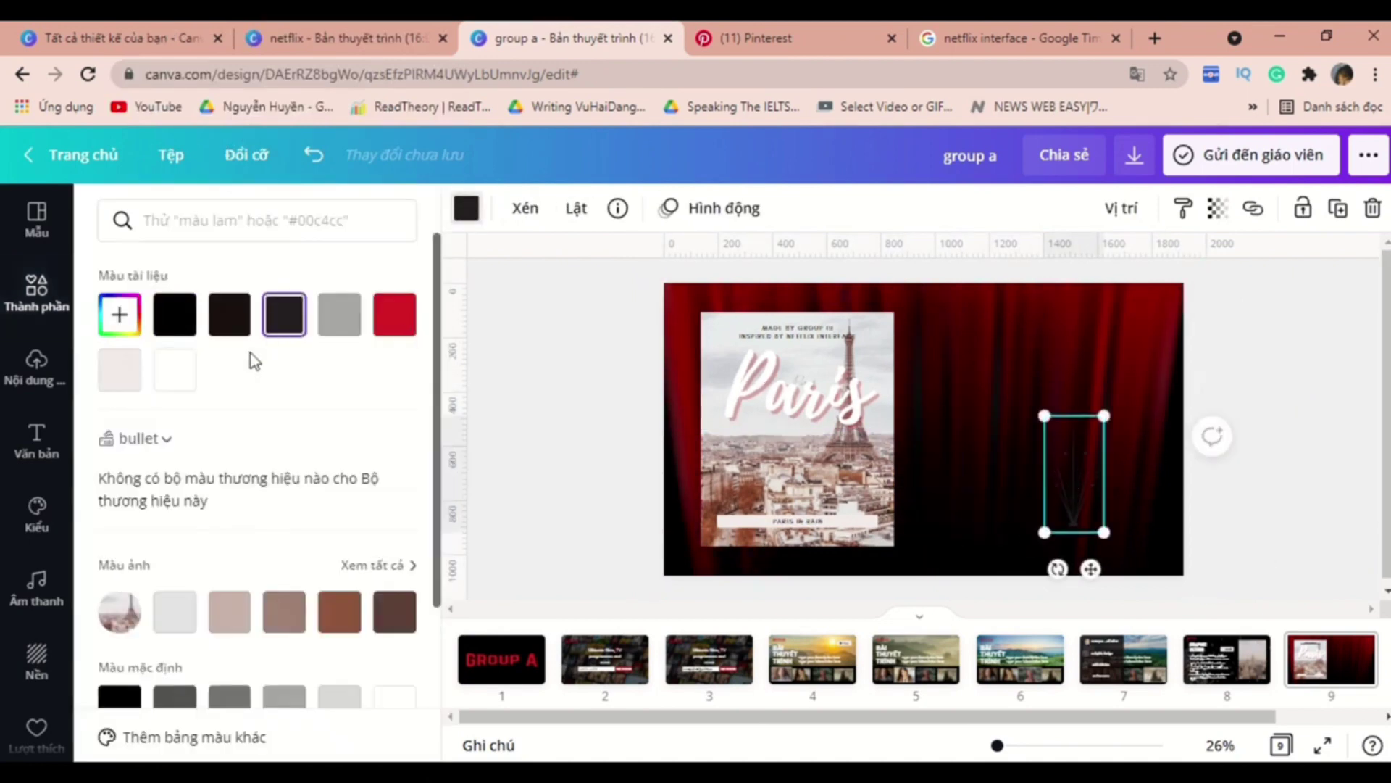
{"action": "left_click", "coordinate": [178, 374]}
- Tilt the white burst graphic clockwise and make it partly transparent
{"action": "left_click_drag", "start_coordinate": [1059, 569], "coordinate": [1091, 565]}
{"action": "left_click", "coordinate": [1217, 208]}
{"action": "left_click_drag", "start_coordinate": [1151, 270], "coordinate": [1114, 286]}
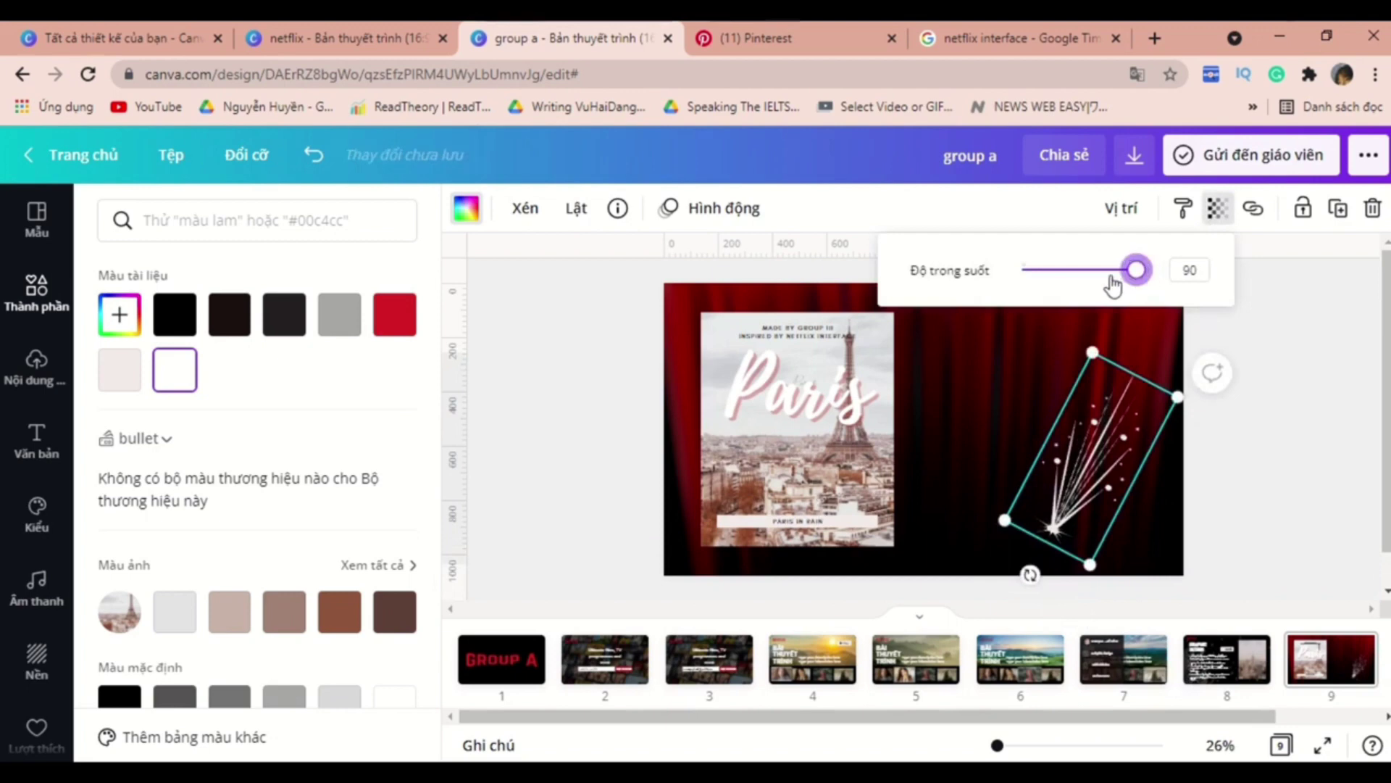
{"action": "left_click", "coordinate": [1288, 397]}
{"action": "left_click", "coordinate": [1289, 398]}
- Move the URBANISATION heading on page 9 further right, just above the bulleted text
{"action": "left_click", "coordinate": [1227, 660]}
{"action": "left_click", "coordinate": [1331, 660]}
{"action": "left_click", "coordinate": [1040, 337]}
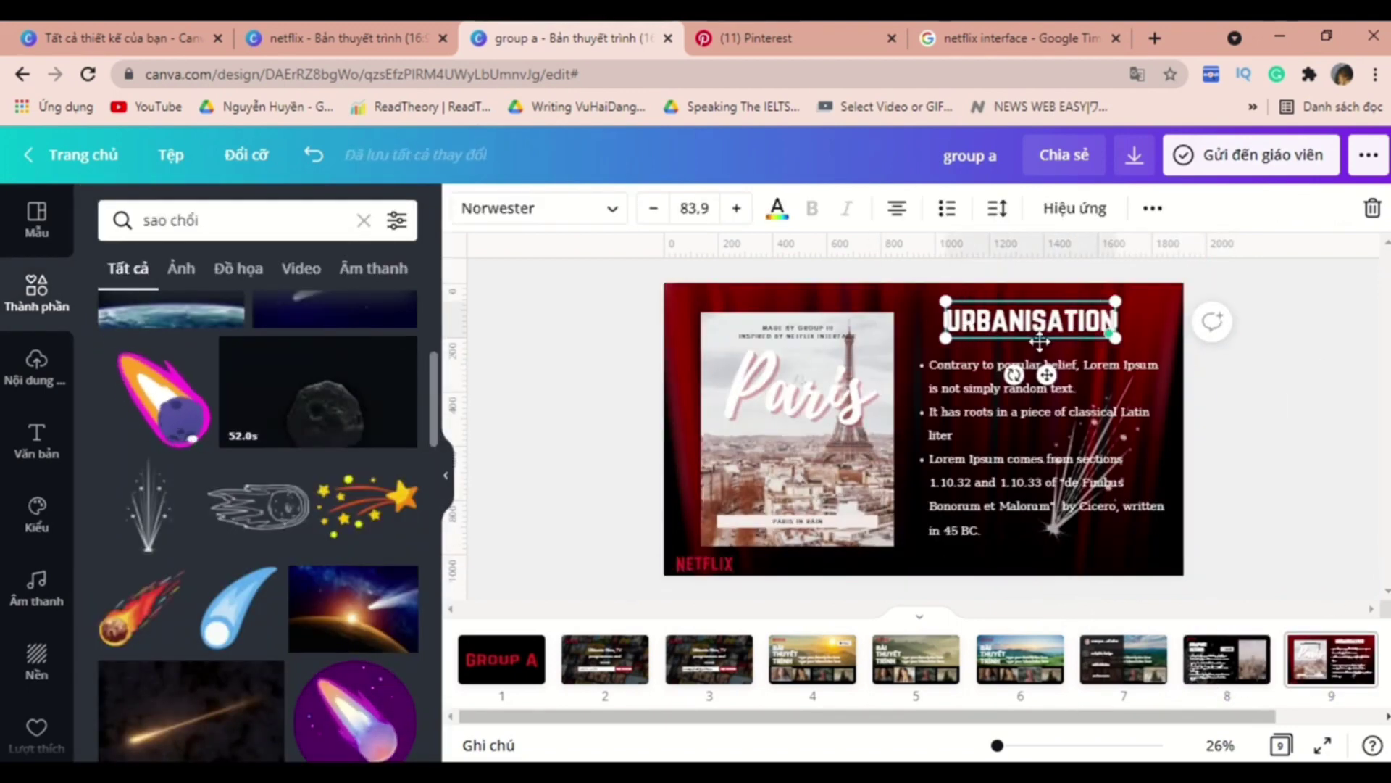
{"action": "left_click", "coordinate": [1317, 336]}
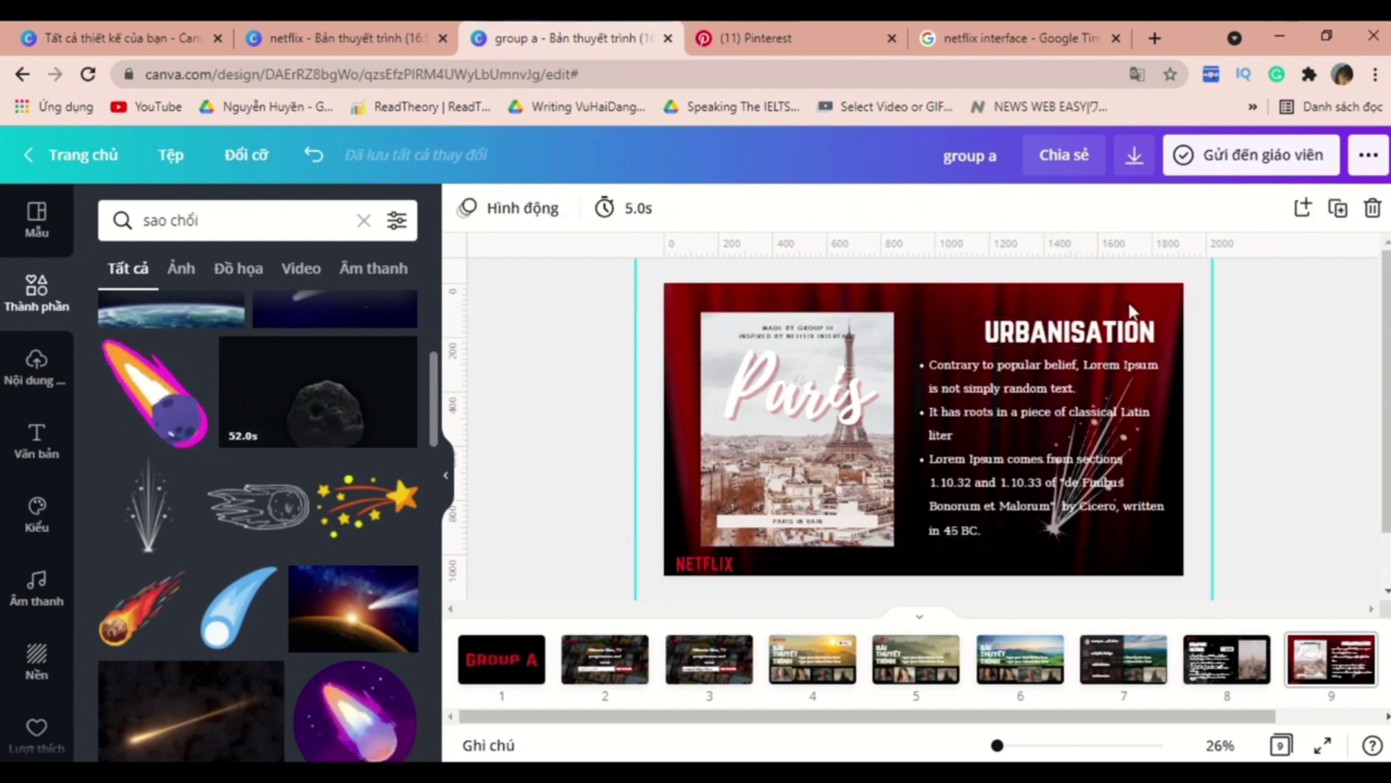
- Add the recently used stars graphic to page 9, colour it white and spread it across the whole page
{"action": "left_click", "coordinate": [364, 220]}
{"action": "left_click", "coordinate": [342, 394]}
{"action": "left_click", "coordinate": [174, 370]}
{"action": "left_click_drag", "start_coordinate": [862, 370], "coordinate": [1000, 424]}
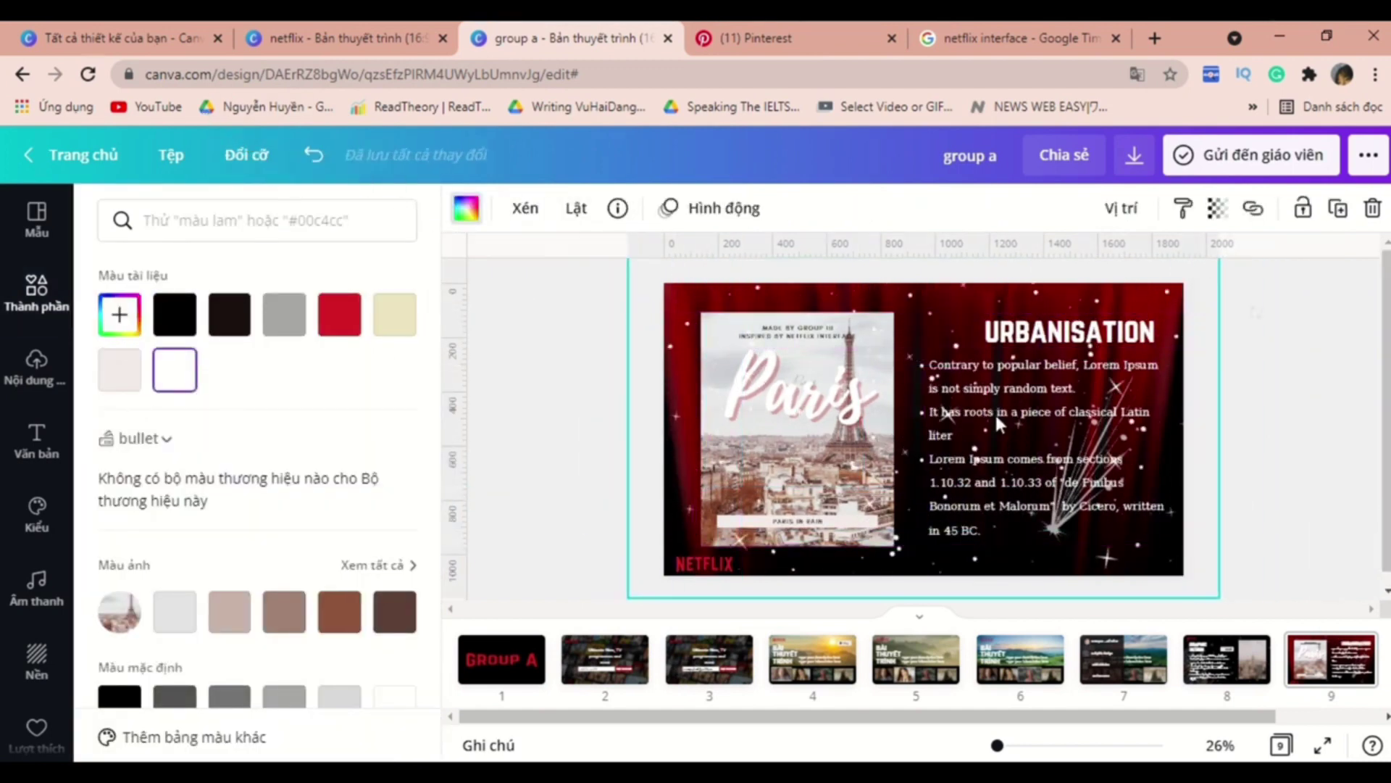
{"action": "left_click", "coordinate": [1349, 363]}
- Search the elements for "flow" and add the blue smoke-like wave graphic to the Environment page 10
{"action": "scroll", "coordinate": [1338, 460], "scroll_direction": "down", "scroll_amount": 3}
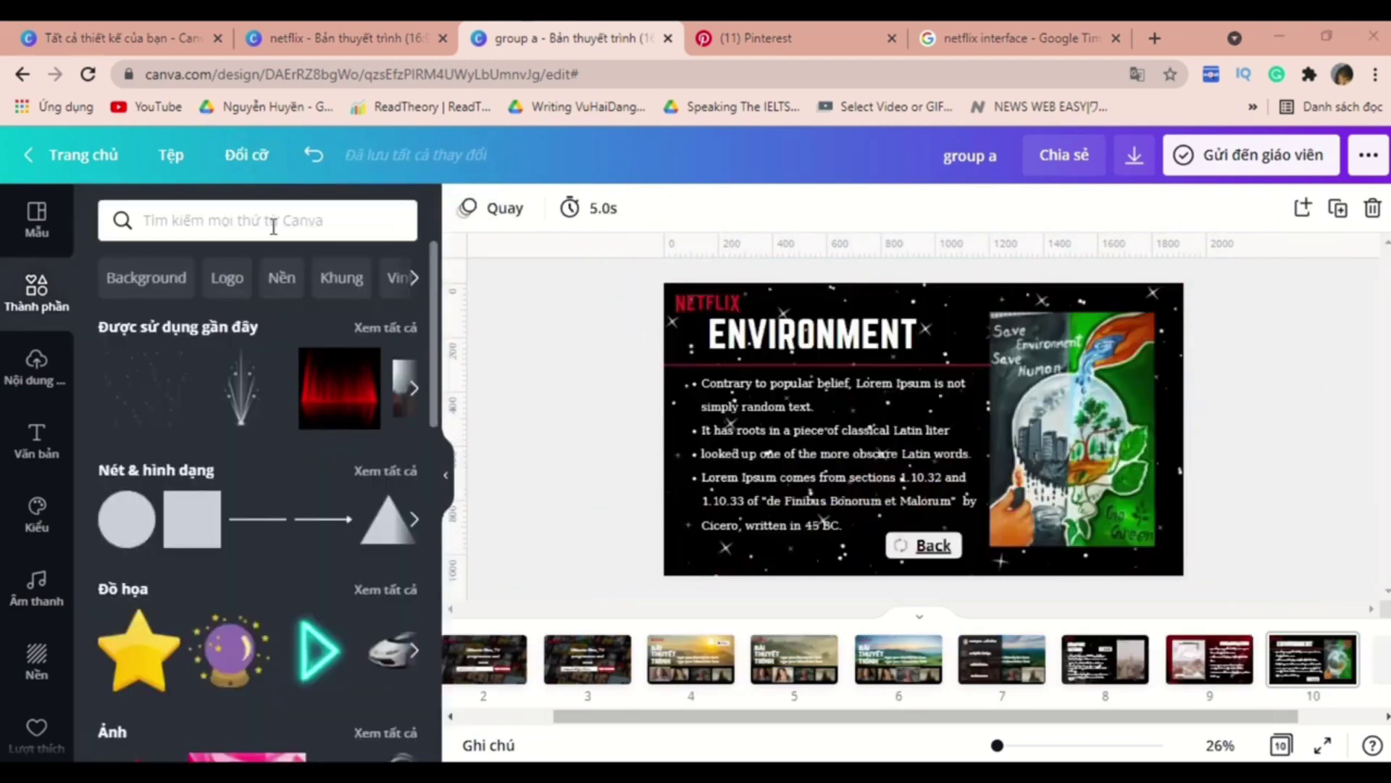
{"action": "left_click", "coordinate": [273, 227]}
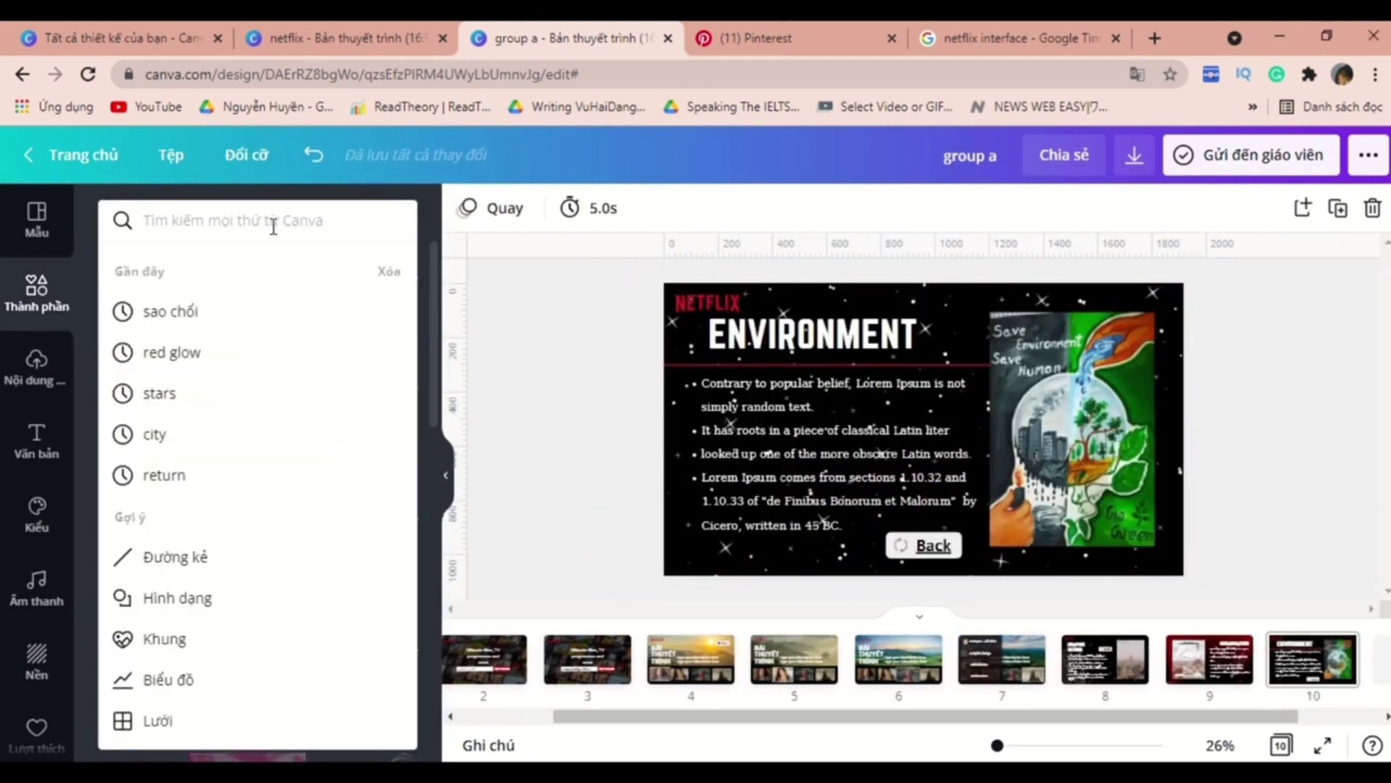
{"action": "type", "text": "flow"}
{"action": "key", "text": "Return"}
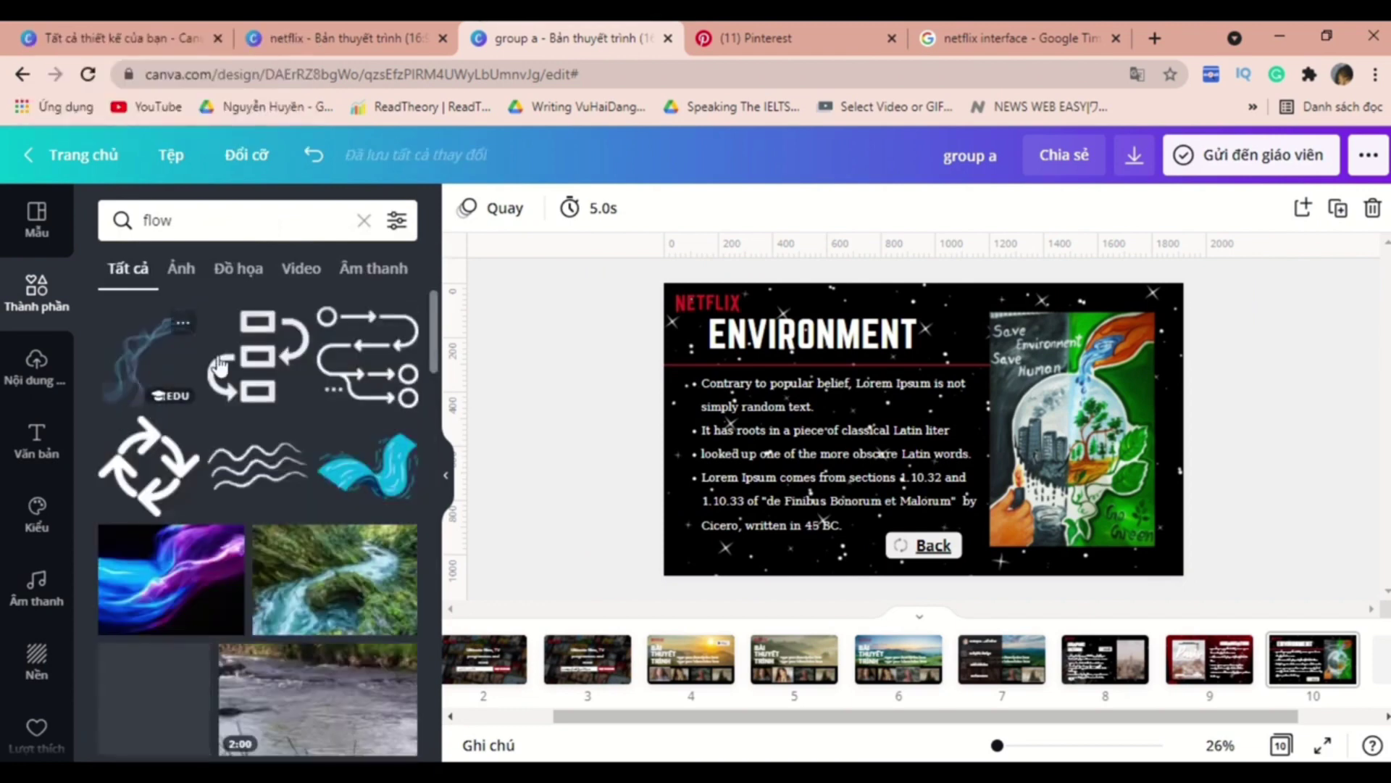
{"action": "left_click", "coordinate": [220, 368]}
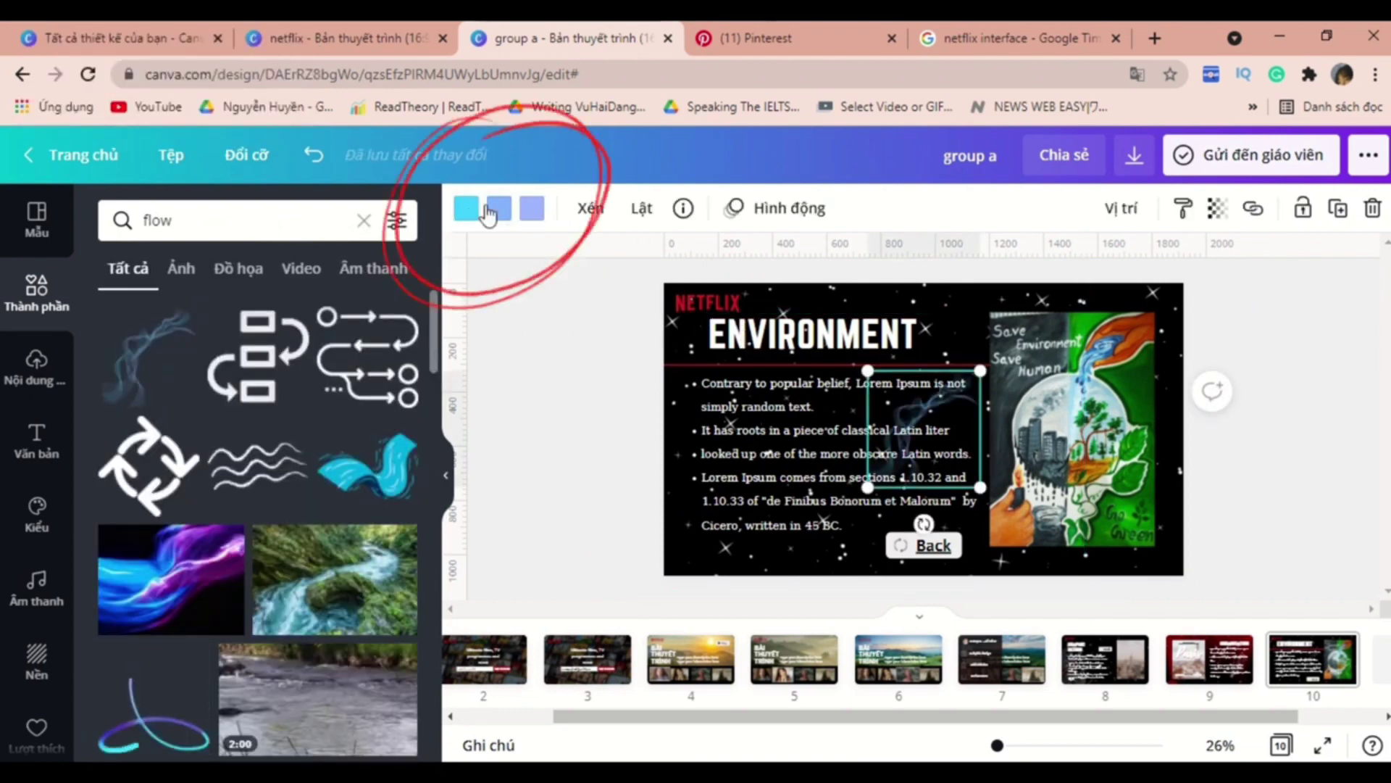
- Change the smoke graphic's light-blue colour to white and enlarge it over the left side of page 10
{"action": "left_click", "coordinate": [466, 208]}
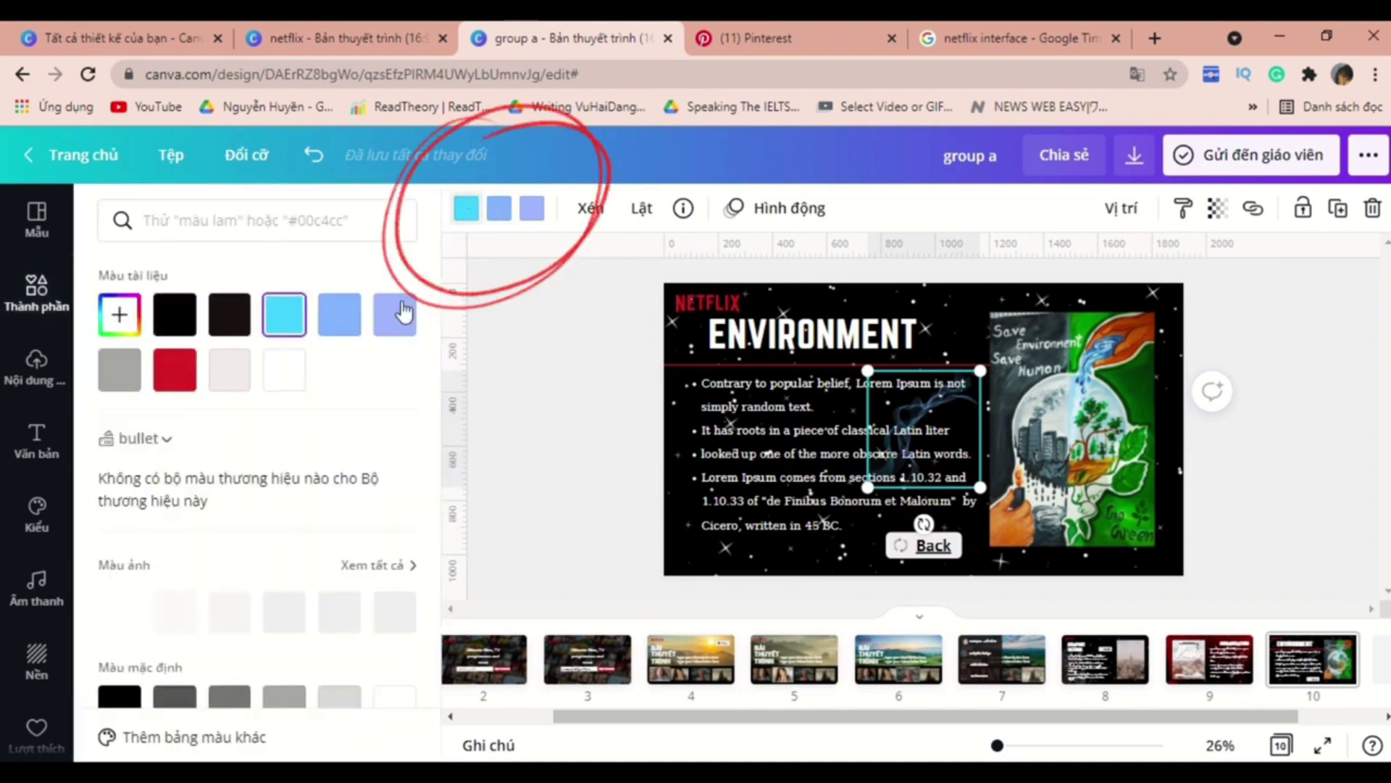
{"action": "left_click", "coordinate": [284, 370]}
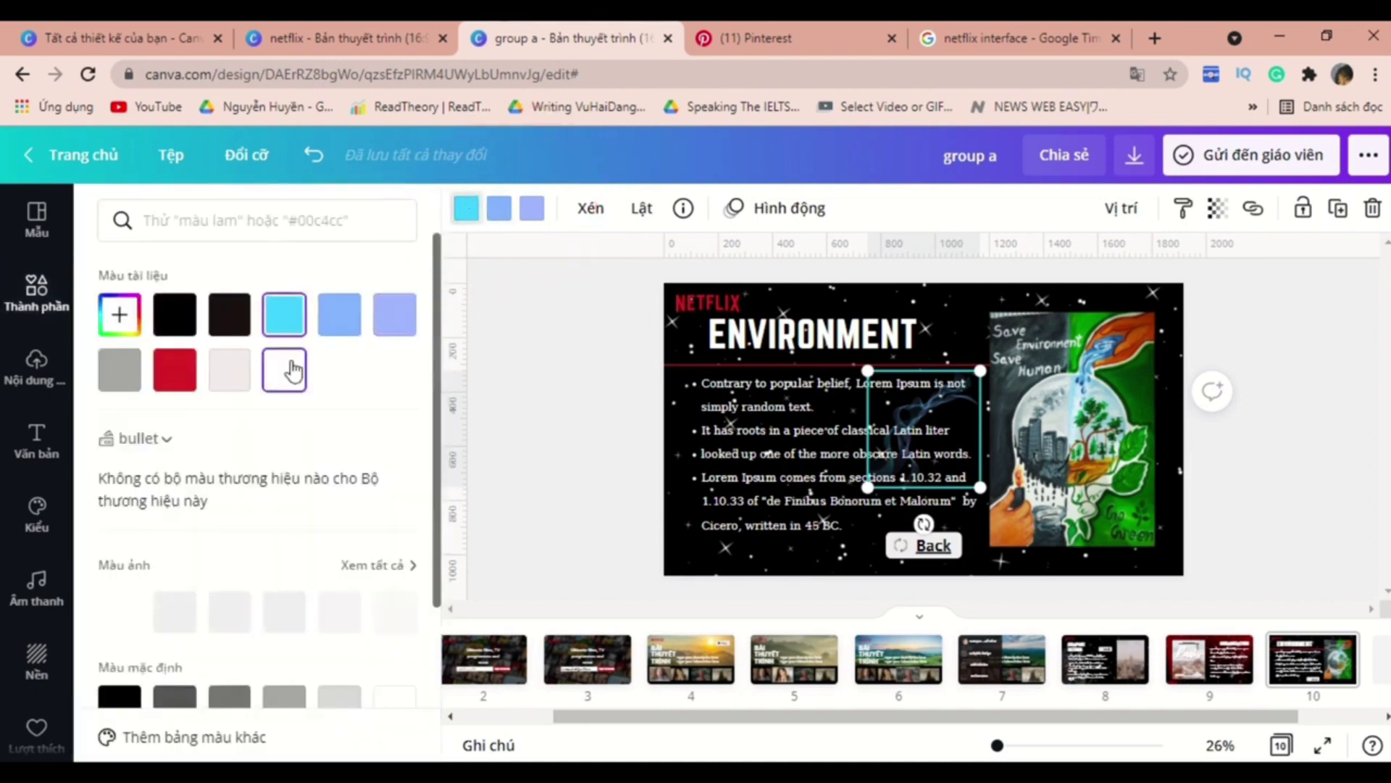
{"action": "left_click_drag", "start_coordinate": [981, 370], "coordinate": [1234, 101]}
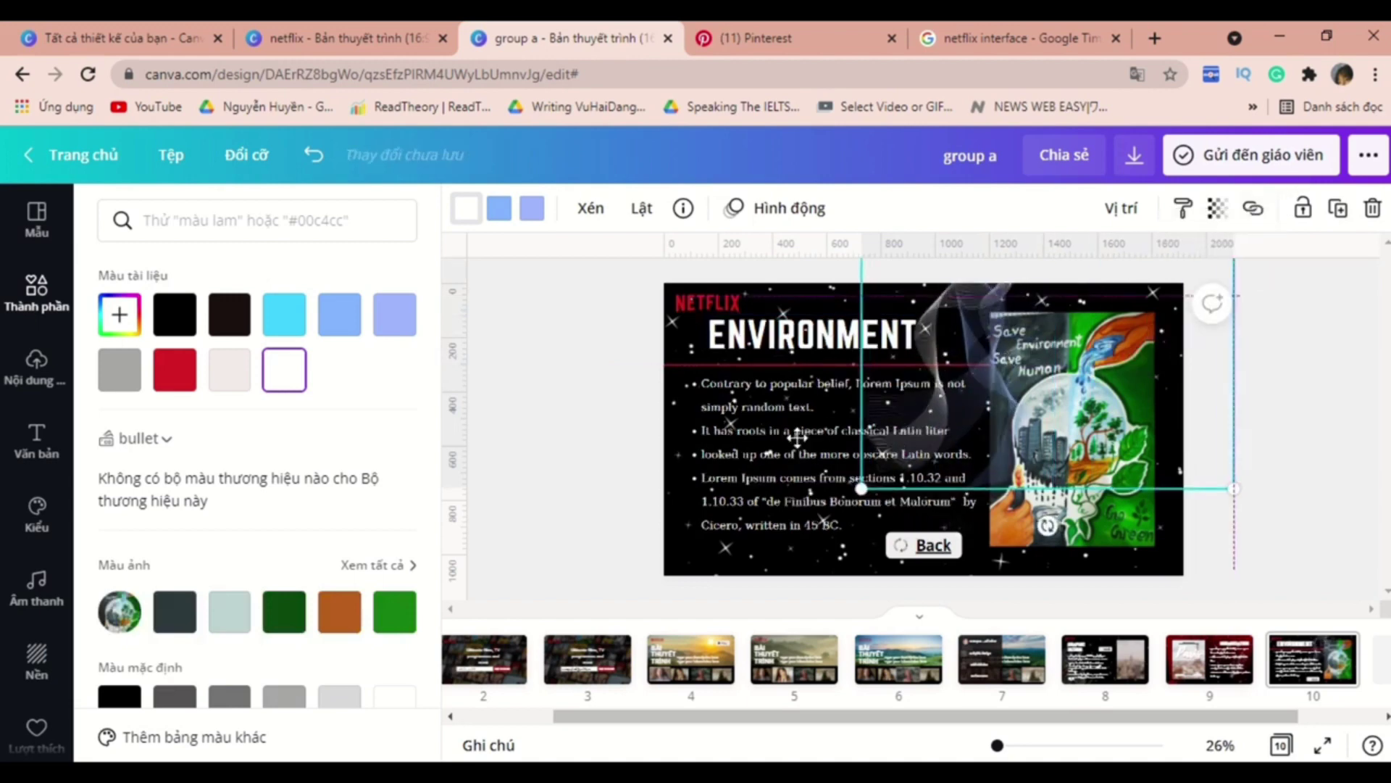
{"action": "left_click_drag", "start_coordinate": [797, 437], "coordinate": [480, 520]}
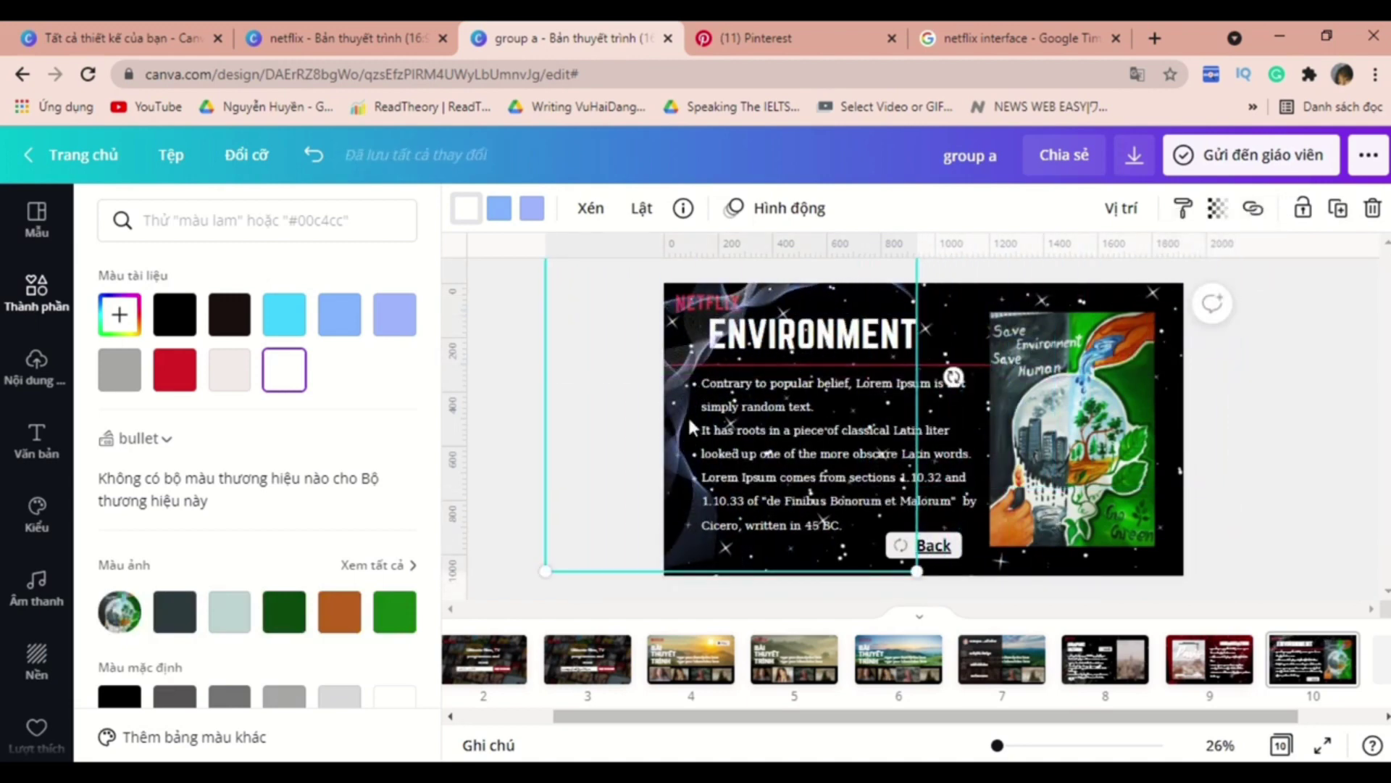
- Place a second smoke graphic over the right side of page 10, flipped and rotated to curve around the environment poster
{"action": "left_click_drag", "start_coordinate": [689, 425], "coordinate": [1100, 514]}
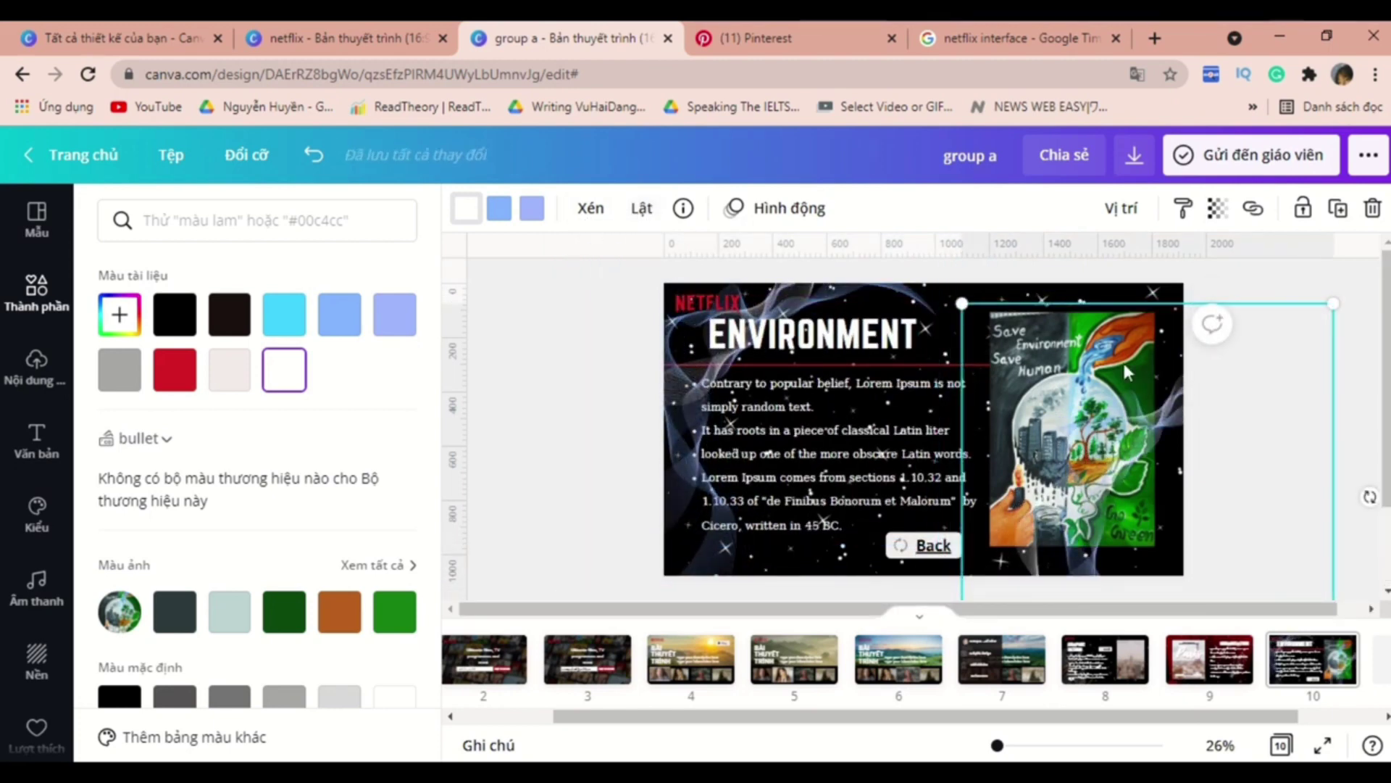
{"action": "left_click", "coordinate": [643, 229]}
{"action": "left_click", "coordinate": [696, 261]}
{"action": "left_click_drag", "start_coordinate": [1367, 493], "coordinate": [1163, 487]}
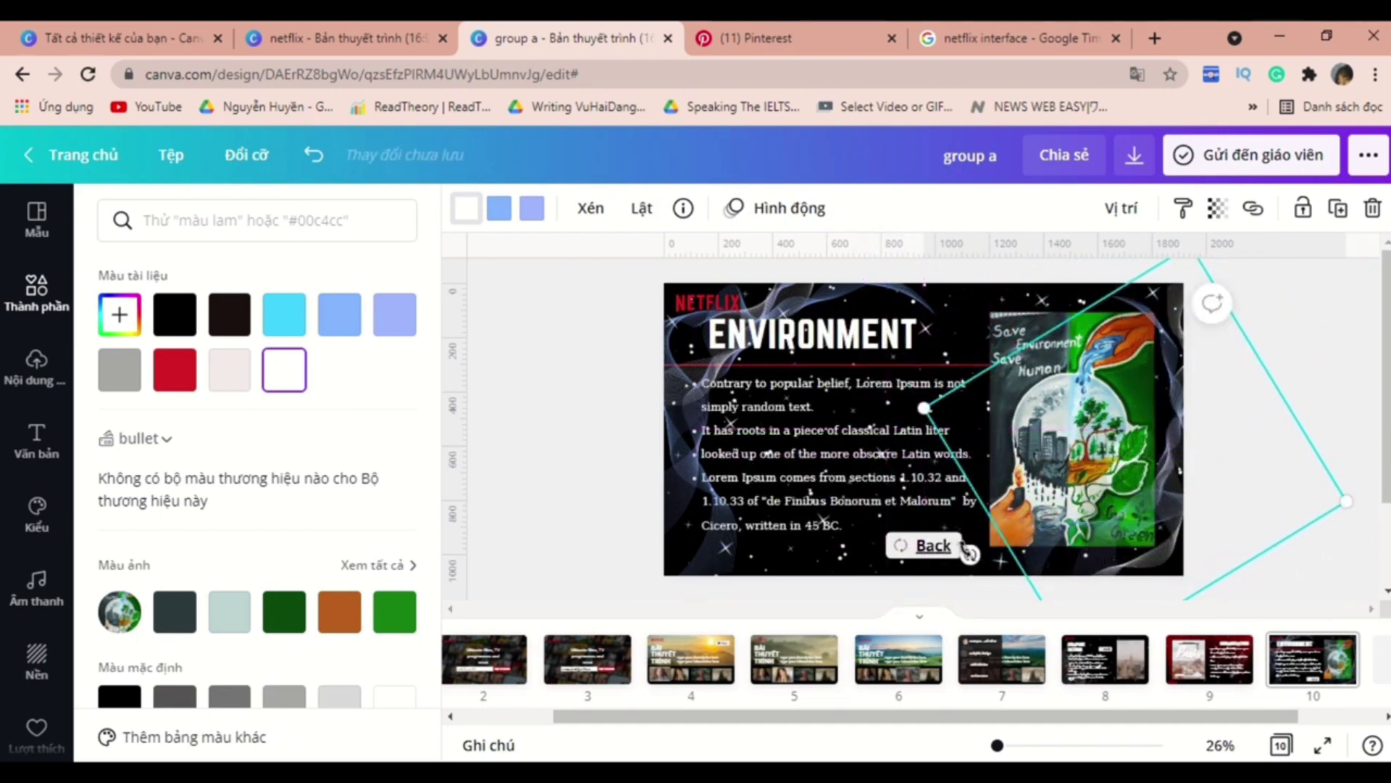
{"action": "left_click_drag", "start_coordinate": [969, 553], "coordinate": [939, 518]}
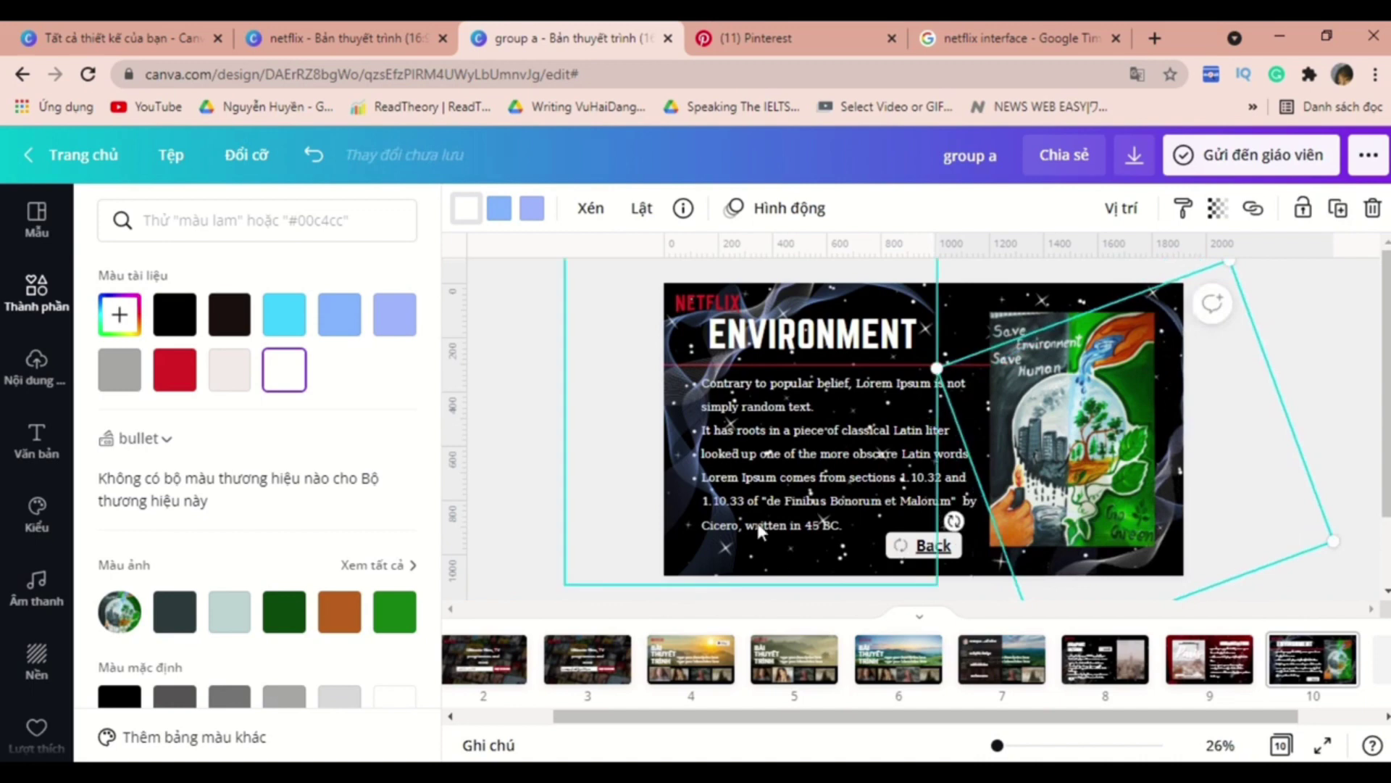
{"action": "left_click", "coordinate": [553, 413]}
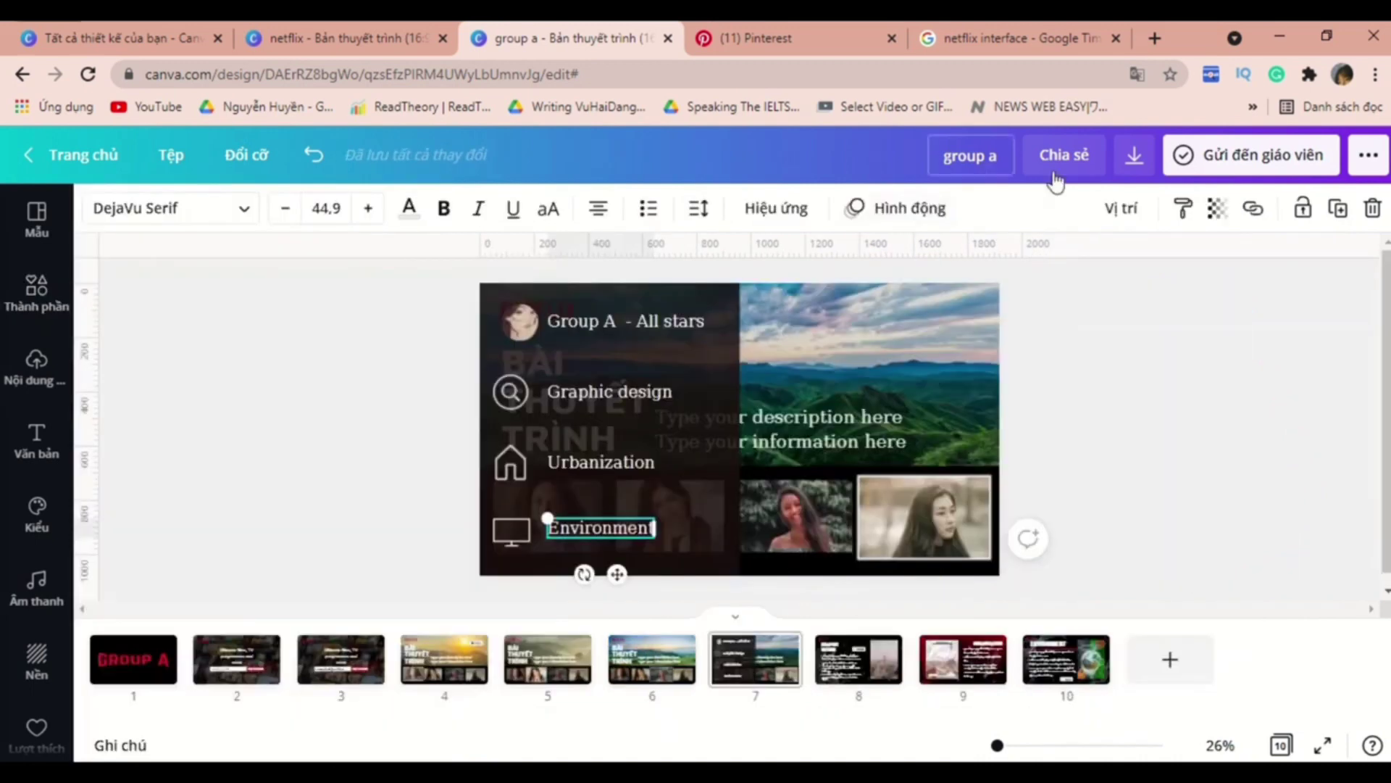
{"action": "left_click", "coordinate": [498, 536]}
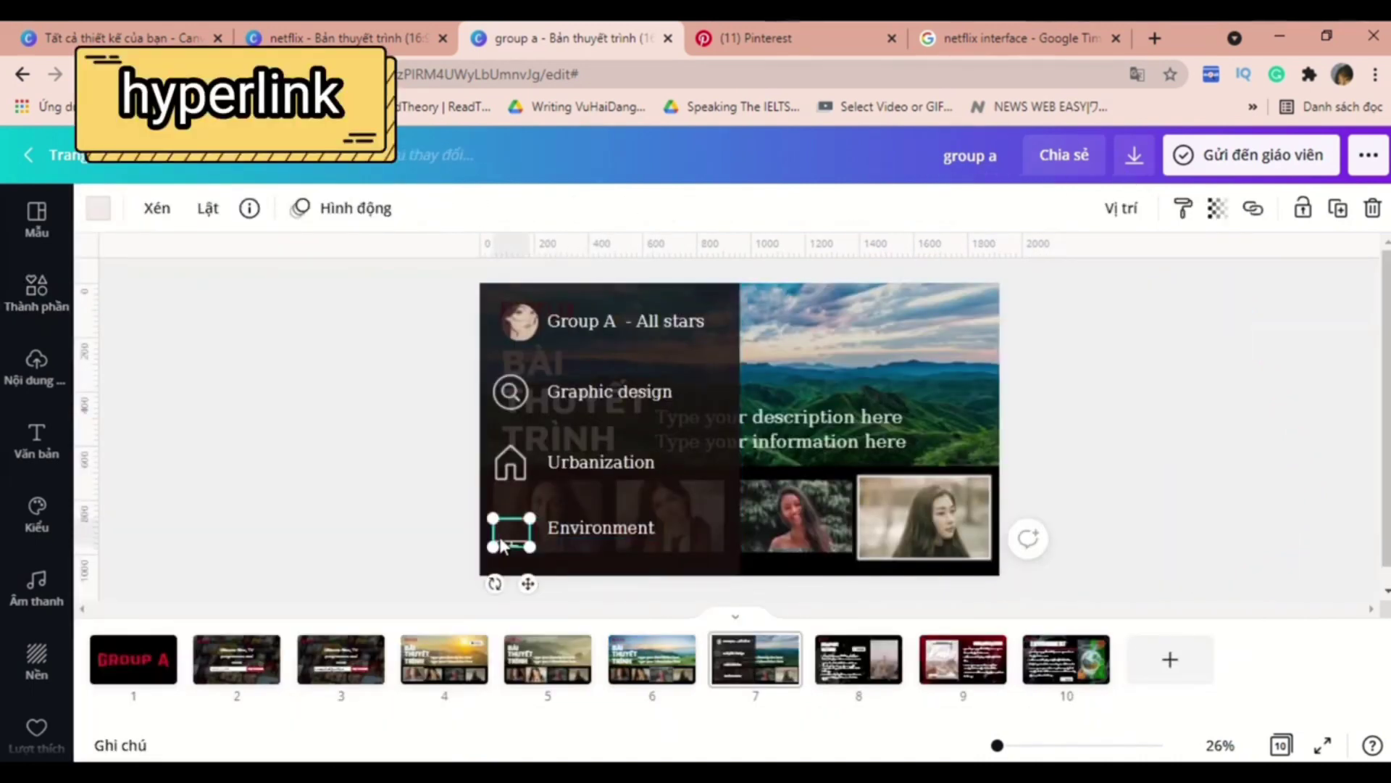
{"action": "left_click", "coordinate": [1253, 208]}
{"action": "scroll", "coordinate": [1152, 475], "scroll_direction": "down", "scroll_amount": 2}
{"action": "scroll", "coordinate": [1153, 507], "scroll_direction": "down", "scroll_amount": 2}
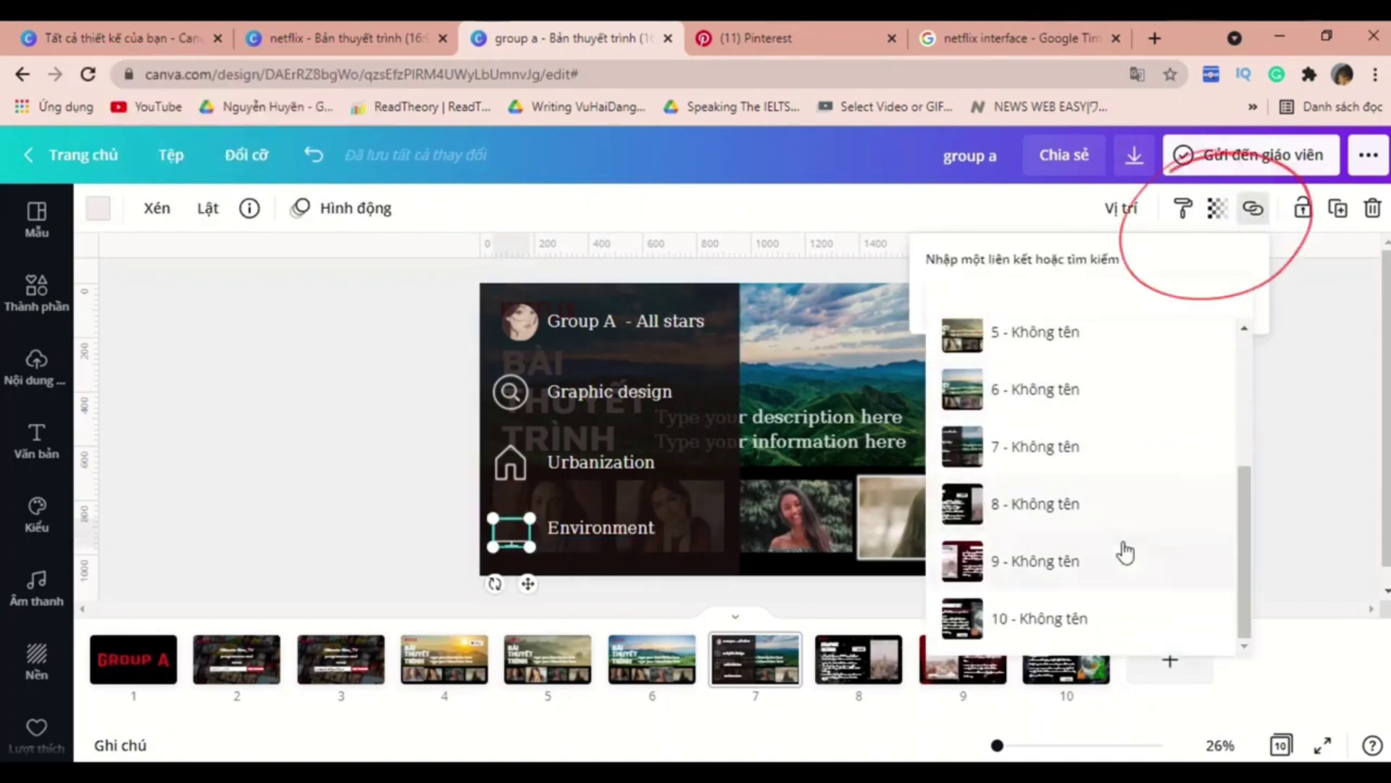
{"action": "left_click", "coordinate": [384, 409]}
- Link the magnifier icon beside Graphic design on page 7 to page 8 and test the link by visiting it
{"action": "left_click", "coordinate": [496, 398]}
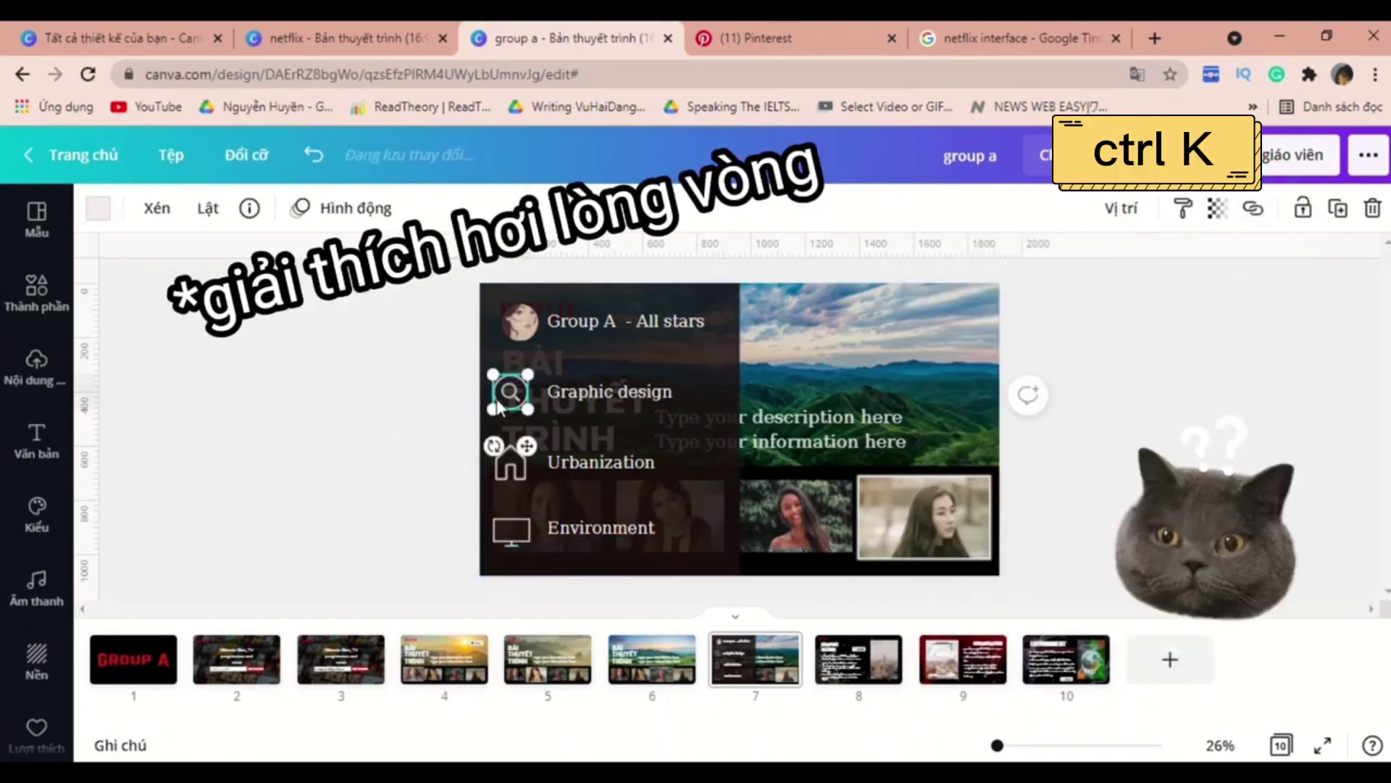
{"action": "left_click", "coordinate": [1253, 210]}
{"action": "left_click_drag", "start_coordinate": [1244, 363], "coordinate": [1244, 403]}
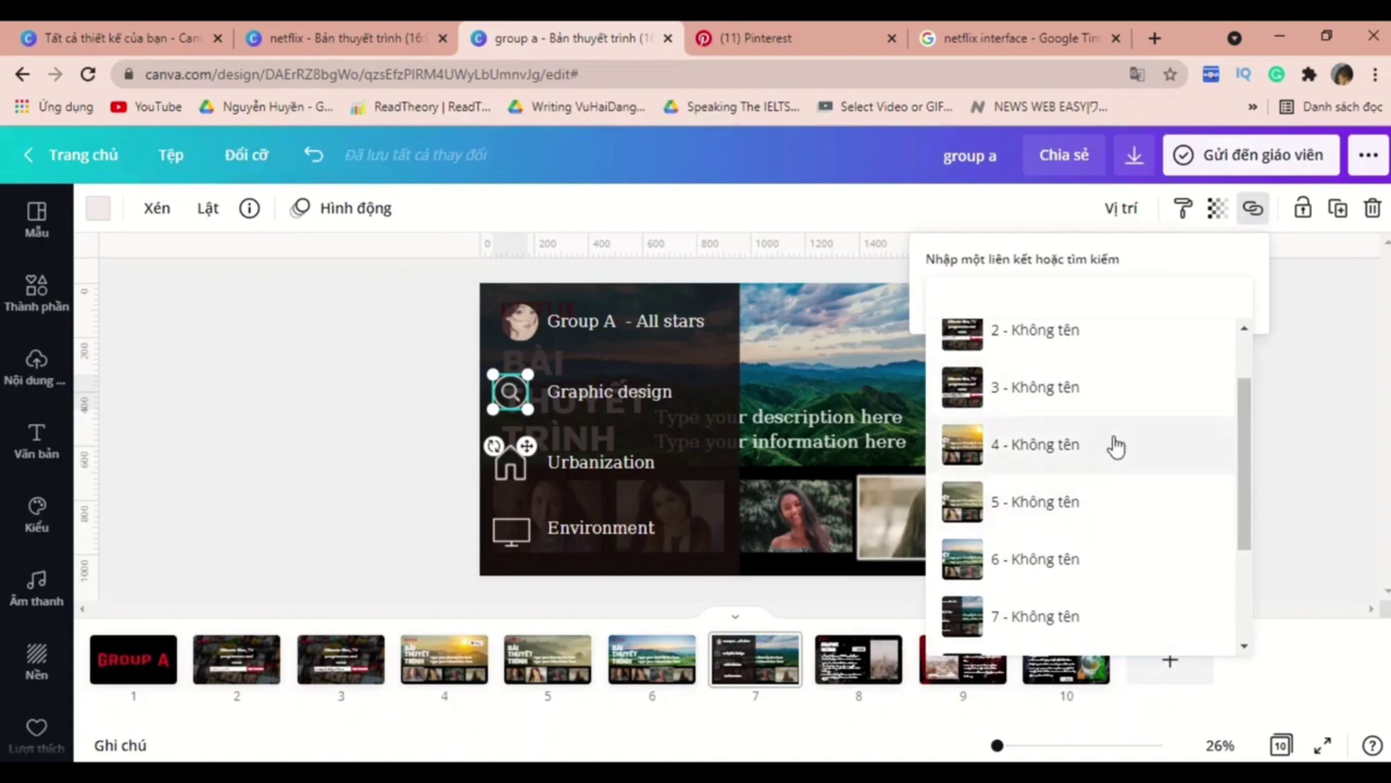
{"action": "left_click_drag", "start_coordinate": [1242, 413], "coordinate": [1243, 501]}
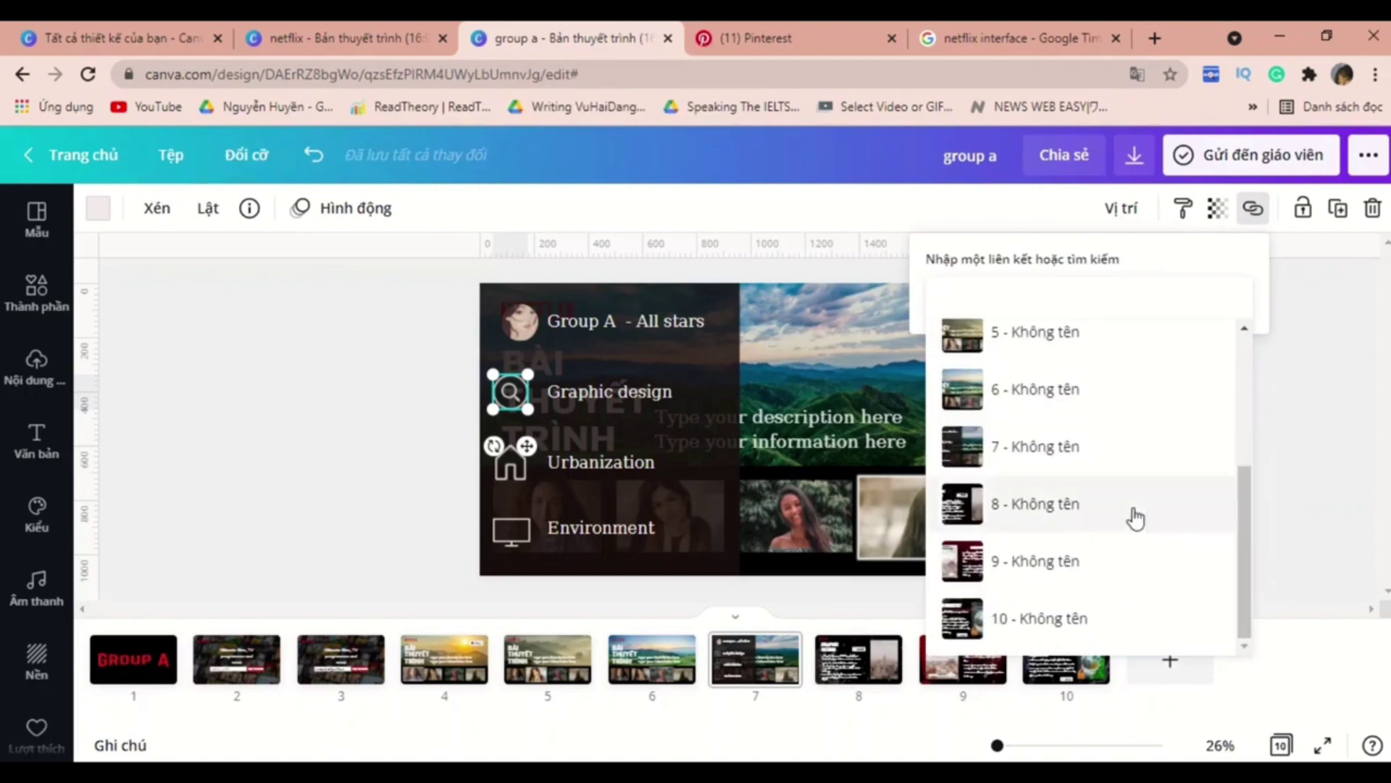
{"action": "left_click", "coordinate": [1056, 522]}
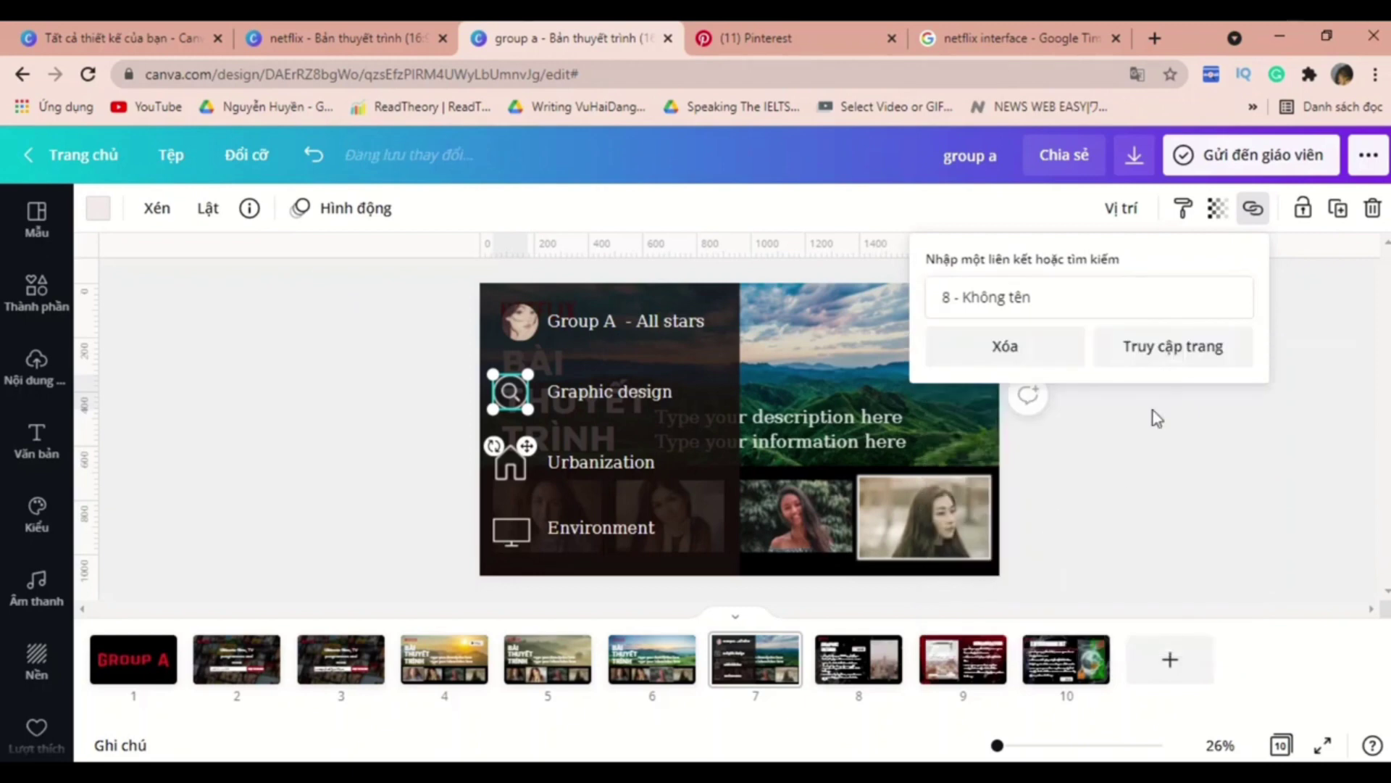
{"action": "left_click", "coordinate": [1140, 351]}
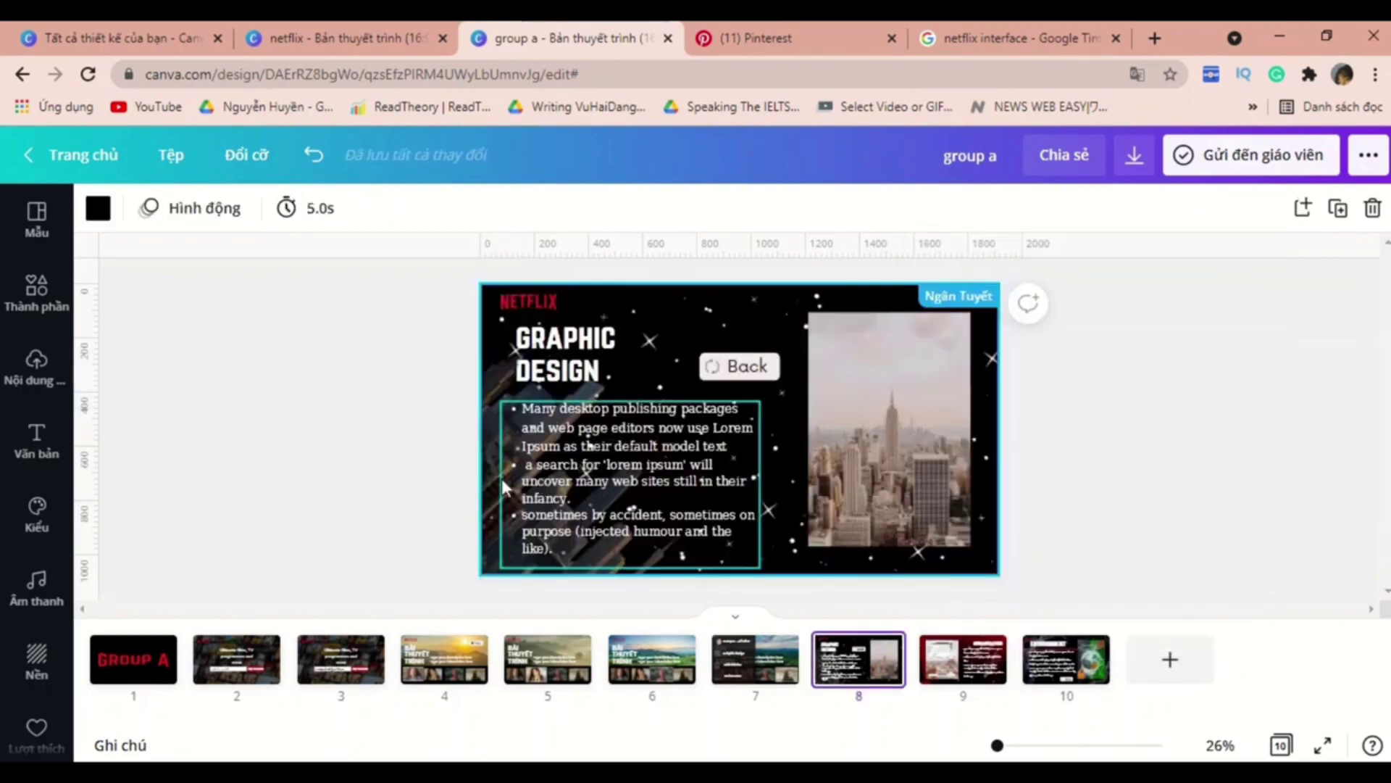
- Link the house icon beside Urbanization on page 7 to page 9 and test the link by visiting it
{"action": "left_click", "coordinate": [754, 677]}
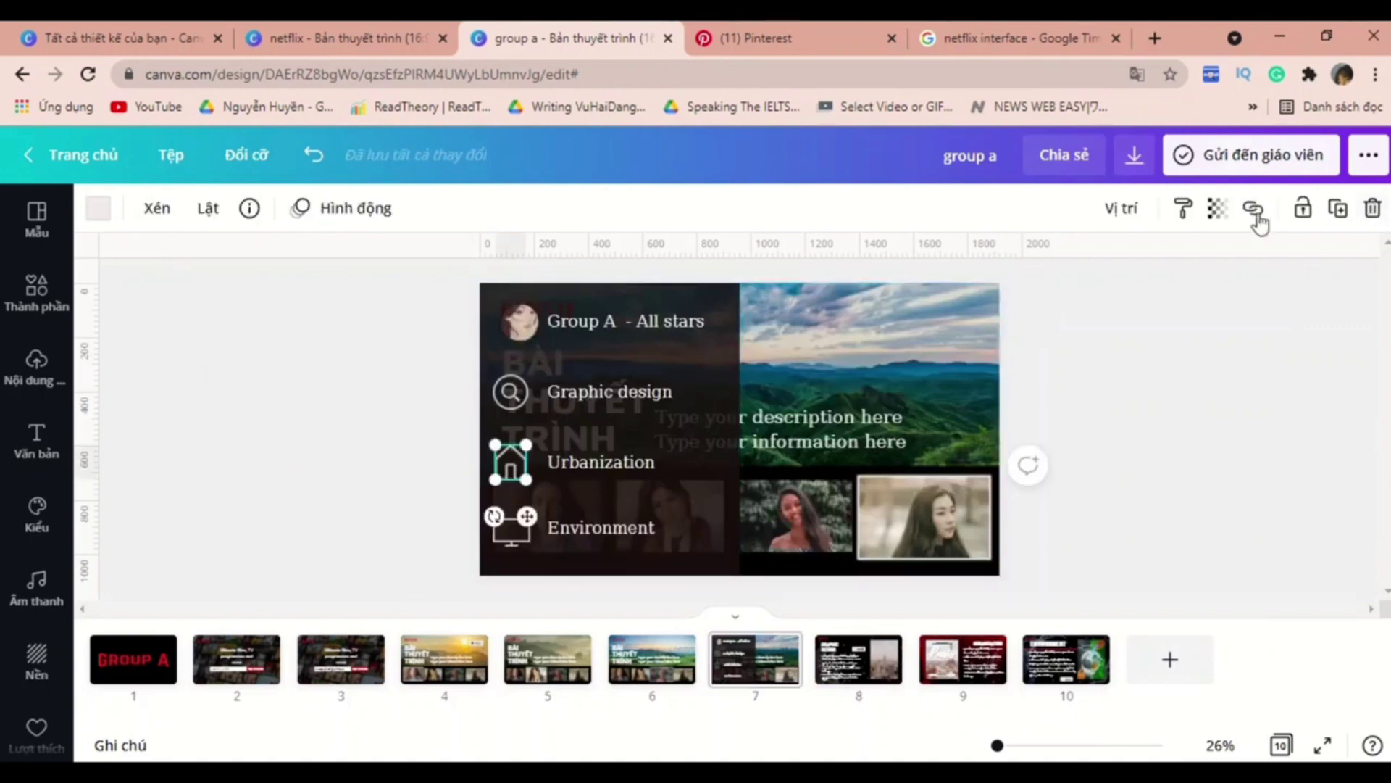
{"action": "left_click", "coordinate": [1253, 208]}
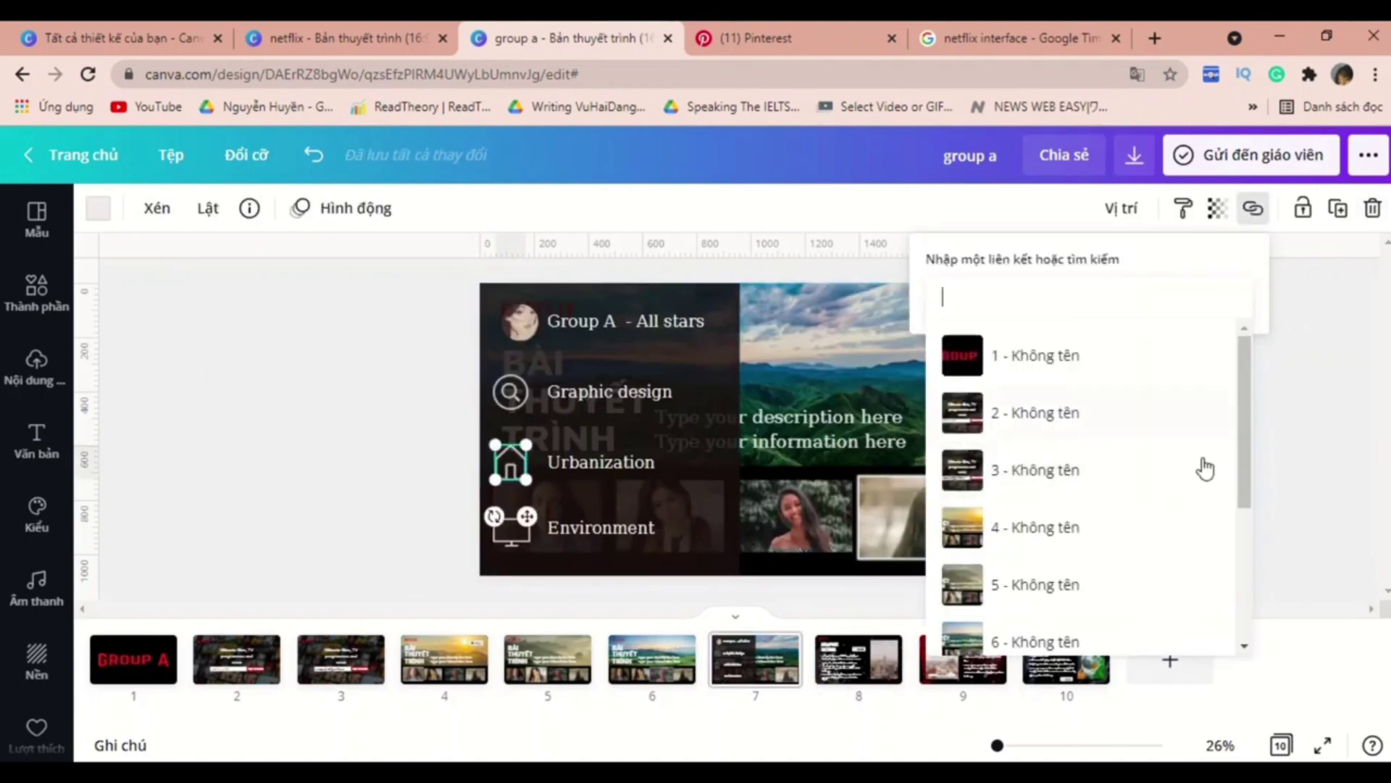
{"action": "scroll", "coordinate": [1174, 471], "scroll_direction": "down", "scroll_amount": 3}
{"action": "left_click", "coordinate": [1118, 561]}
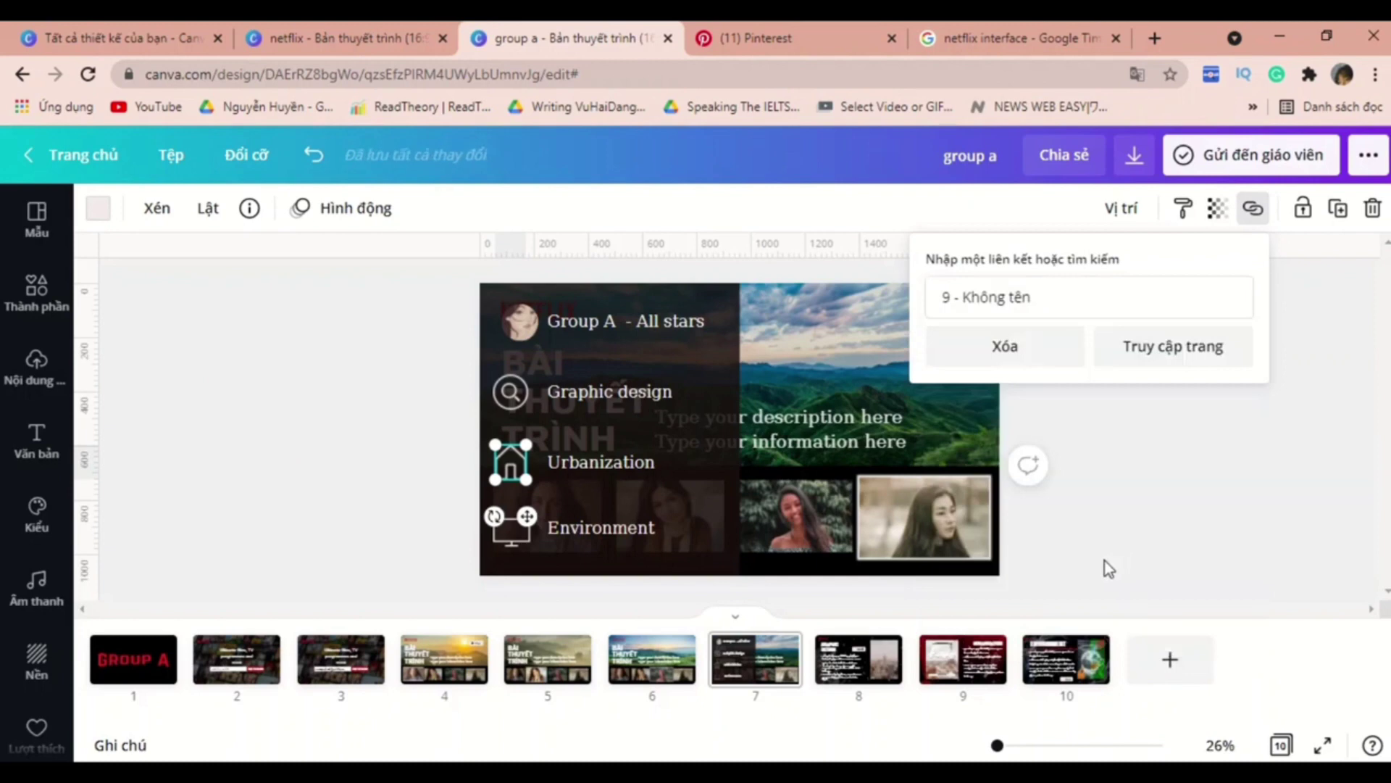
{"action": "left_click", "coordinate": [1156, 355]}
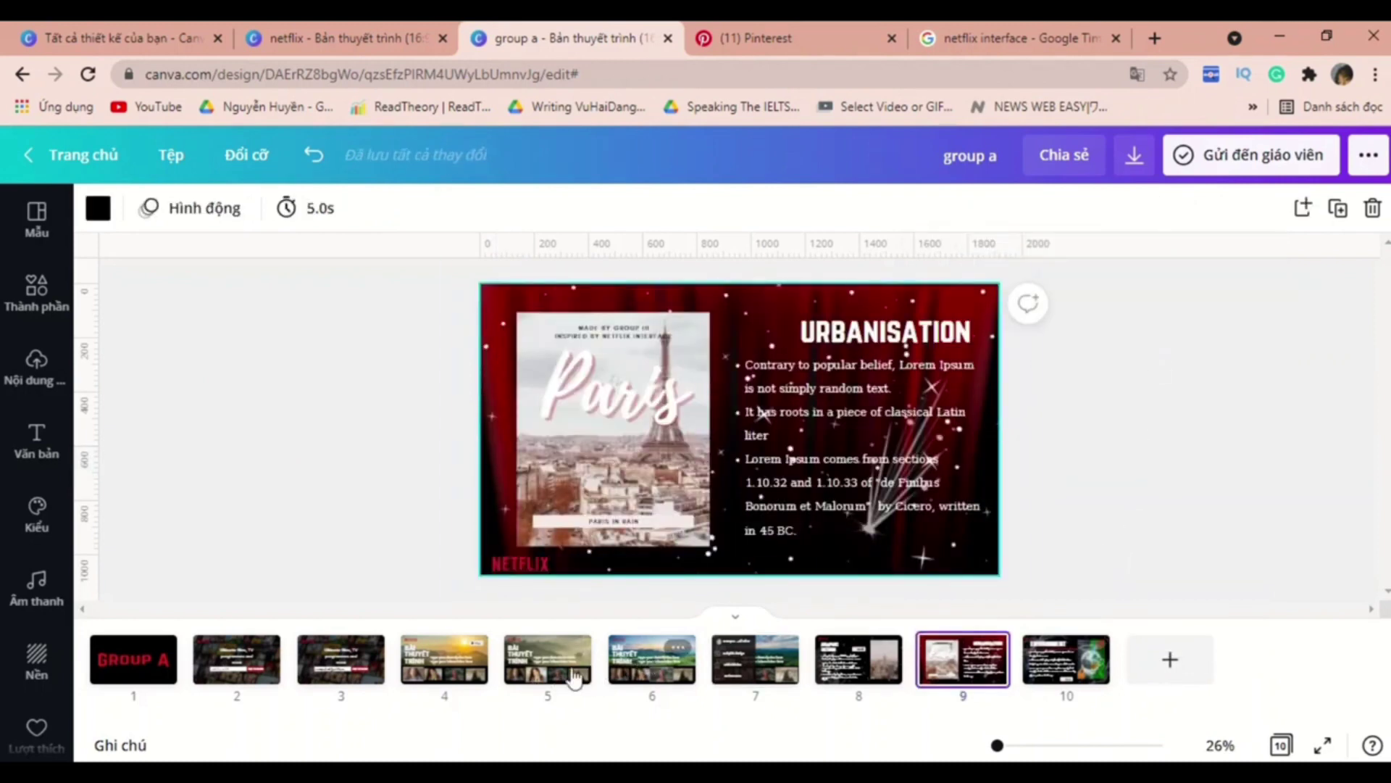
- Link the monitor icon beside Environment on page 7 to page 10 and test the link by visiting it
{"action": "left_click", "coordinate": [754, 661]}
{"action": "left_click", "coordinate": [610, 485]}
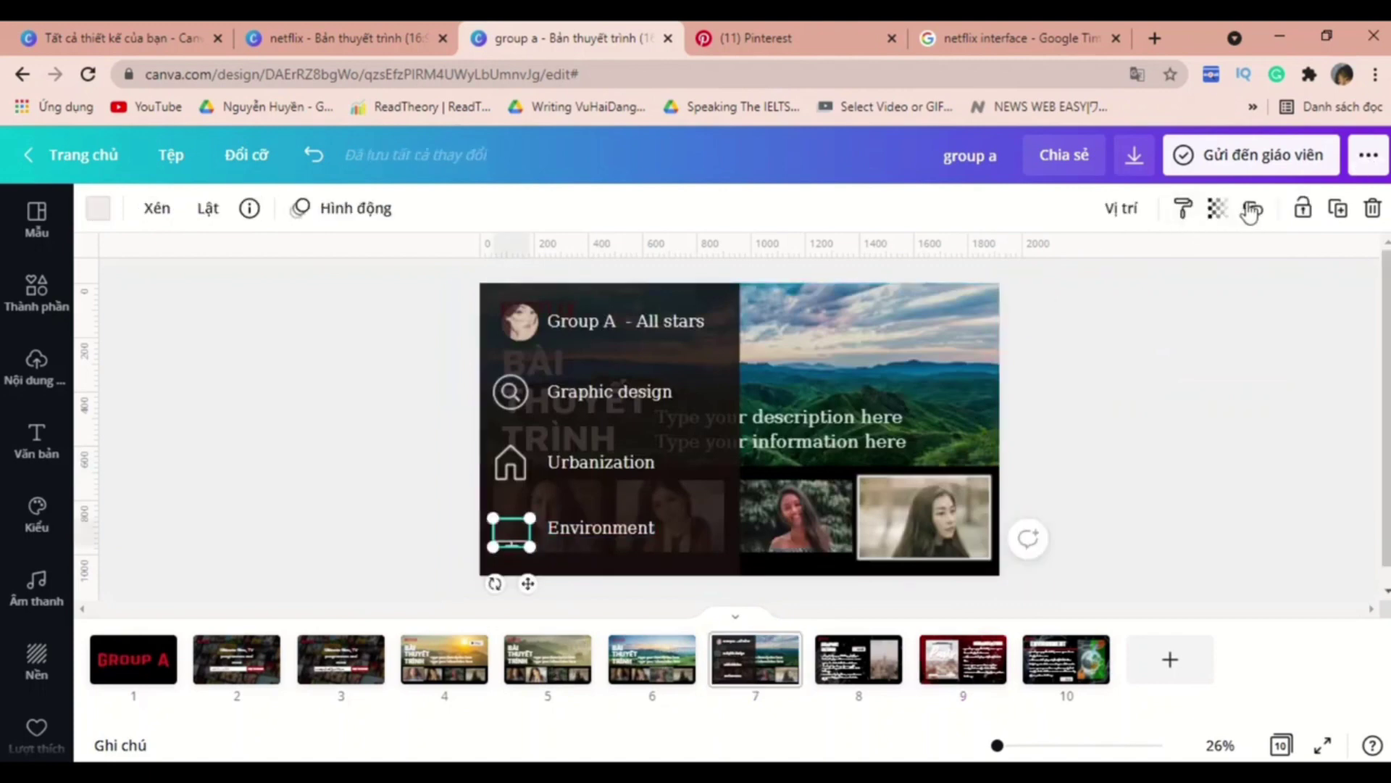
{"action": "left_click", "coordinate": [1252, 209]}
{"action": "scroll", "coordinate": [1159, 395], "scroll_direction": "down", "scroll_amount": 3}
{"action": "left_click", "coordinate": [1028, 619]}
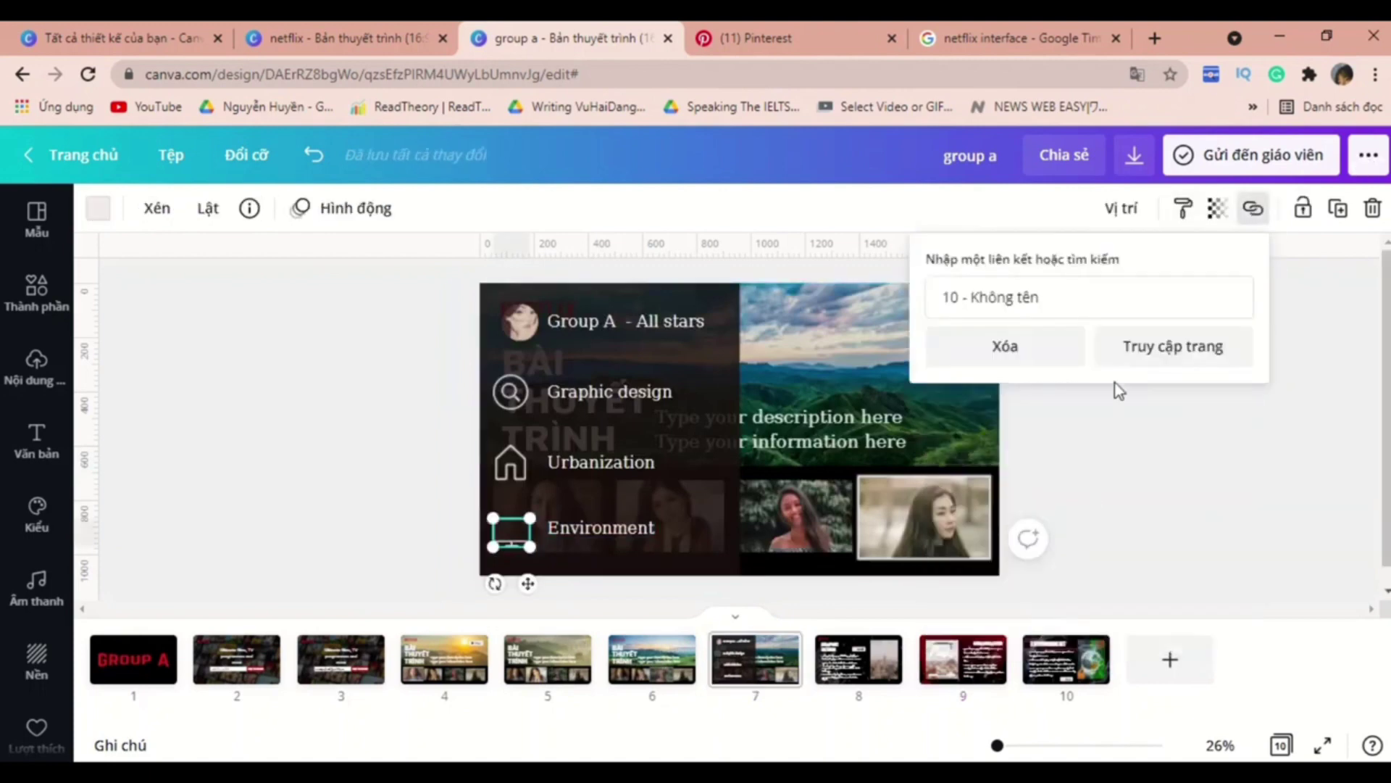
{"action": "left_click", "coordinate": [1159, 346]}
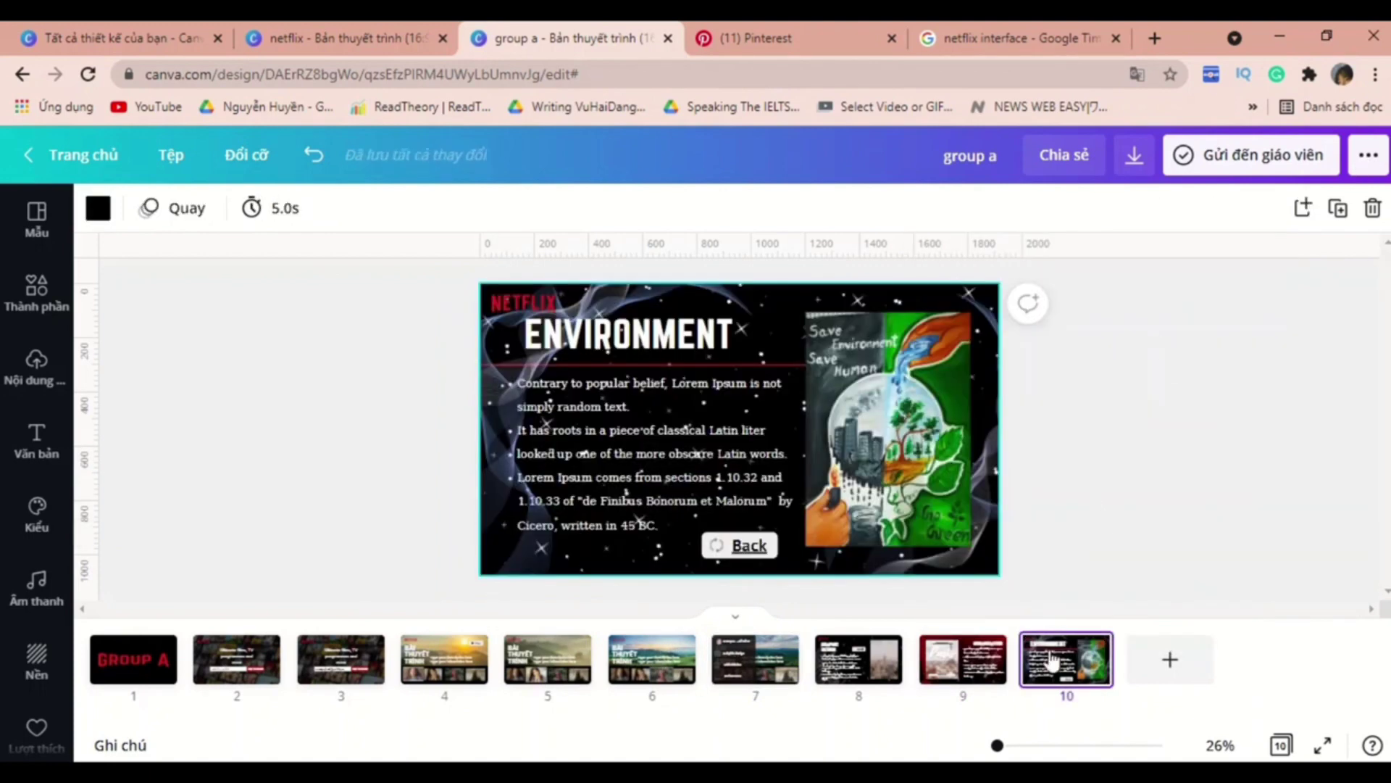
- Open the list of link targets for the Back button on the Graphic Design page 8
{"action": "left_click", "coordinate": [985, 658]}
{"action": "left_click", "coordinate": [875, 674]}
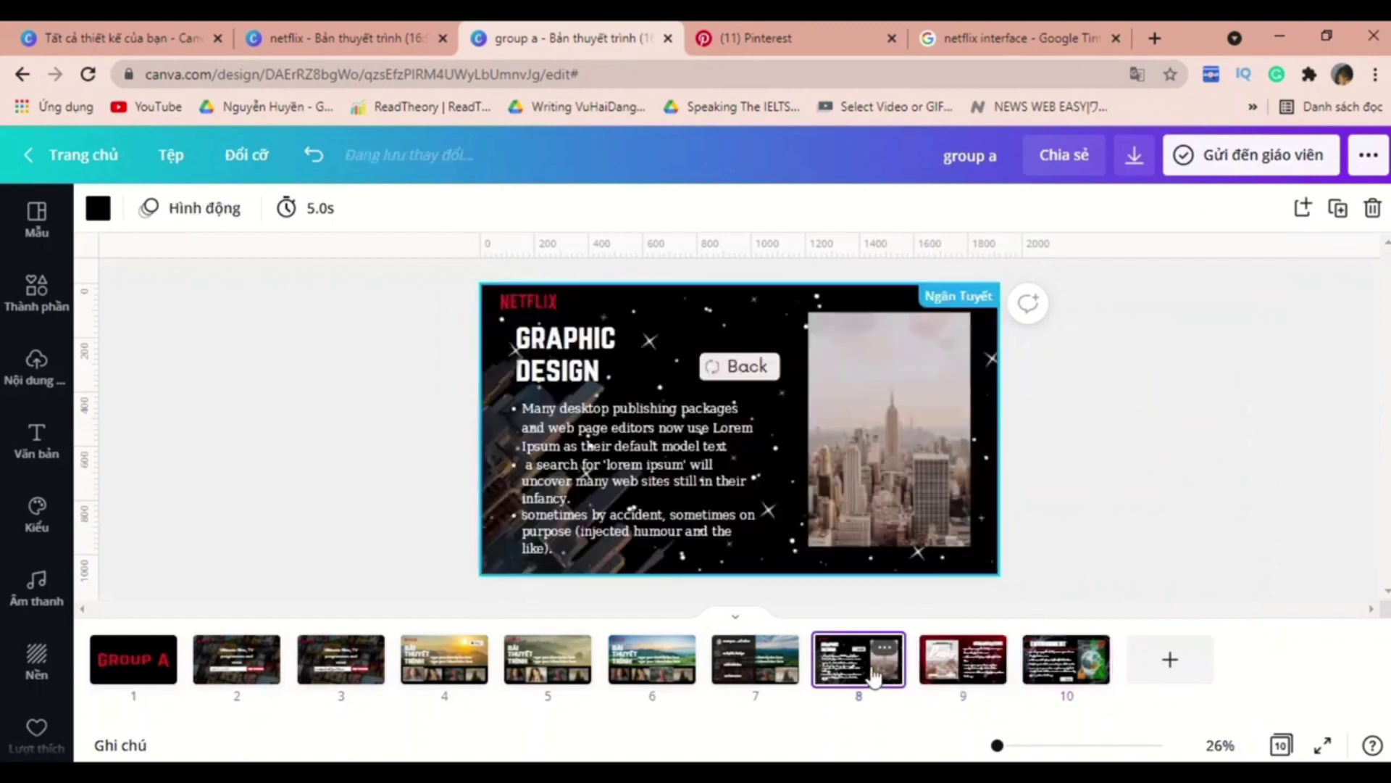
{"action": "left_click", "coordinate": [734, 364]}
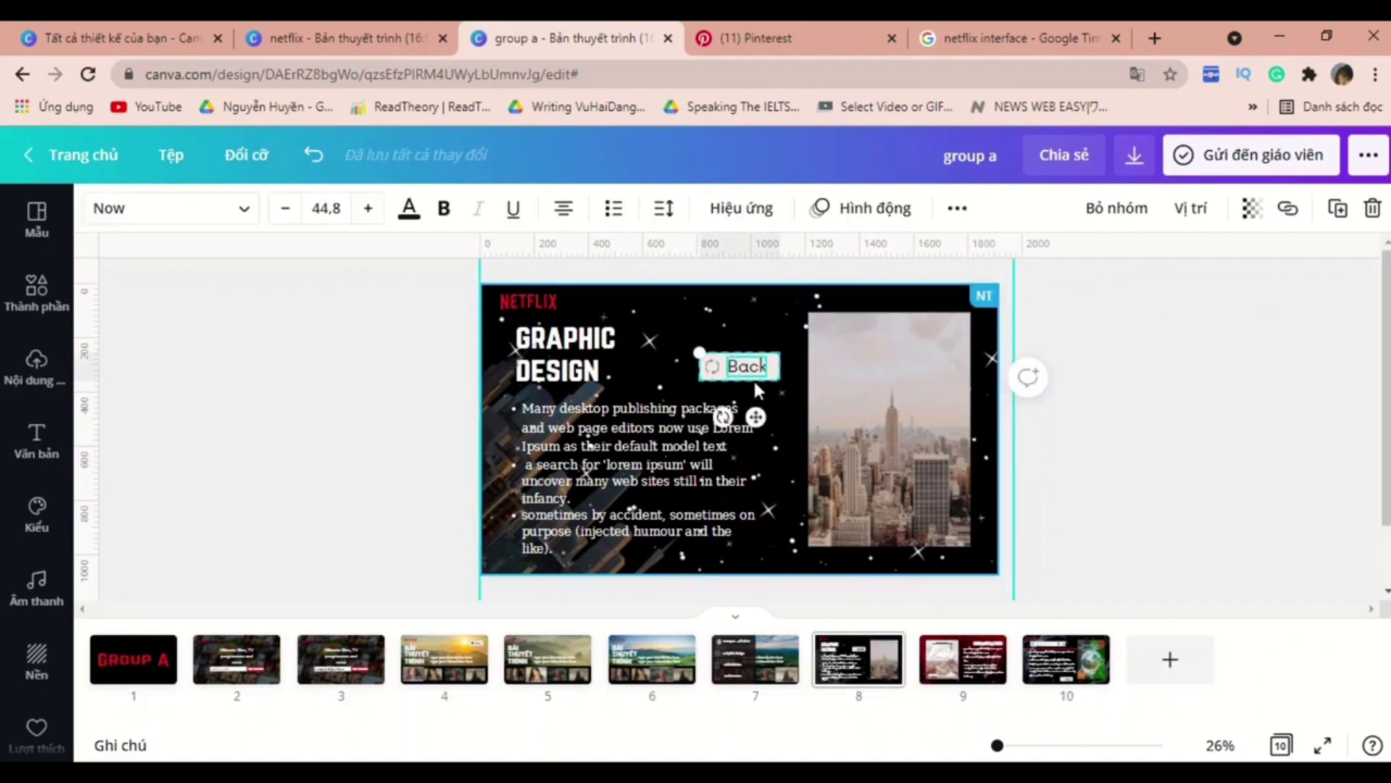
{"action": "left_click", "coordinate": [1290, 215]}
{"action": "scroll", "coordinate": [1159, 457], "scroll_direction": "down", "scroll_amount": 3}
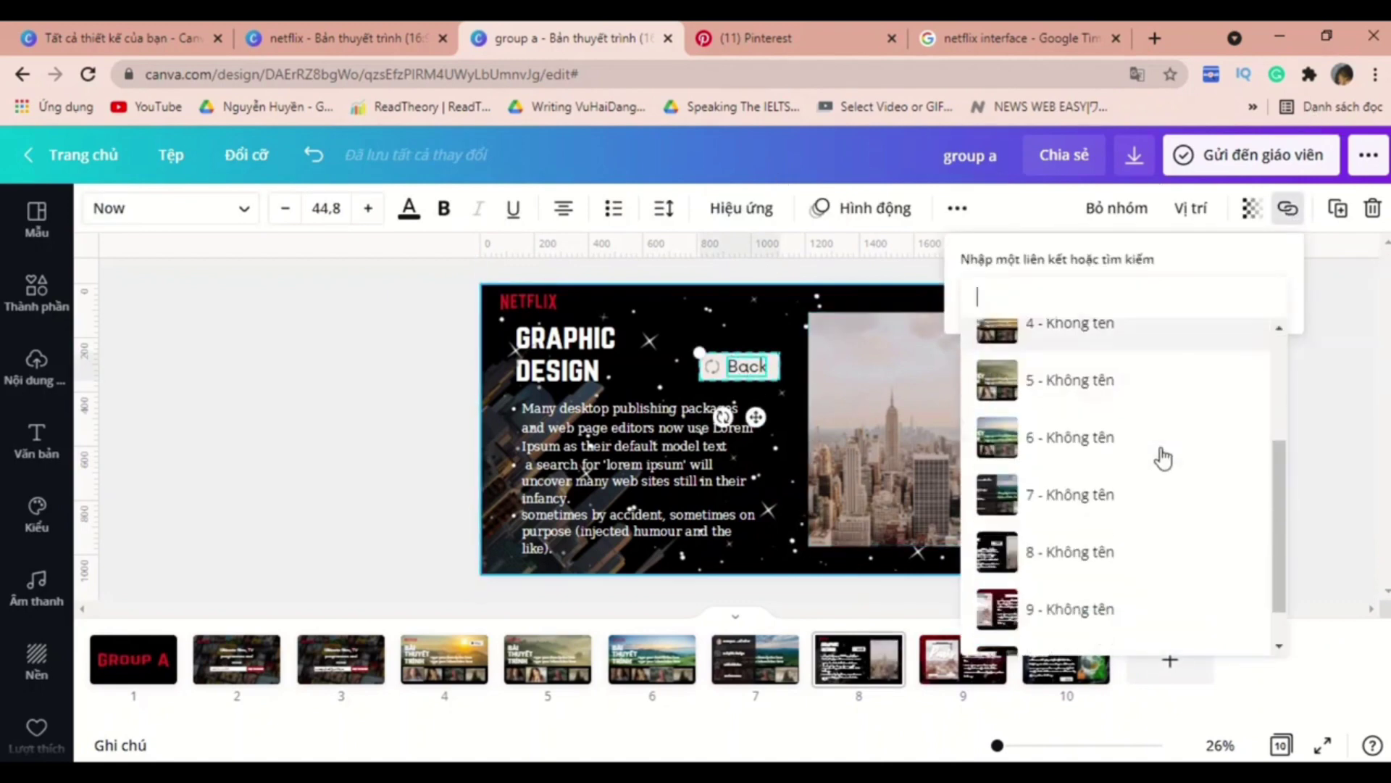